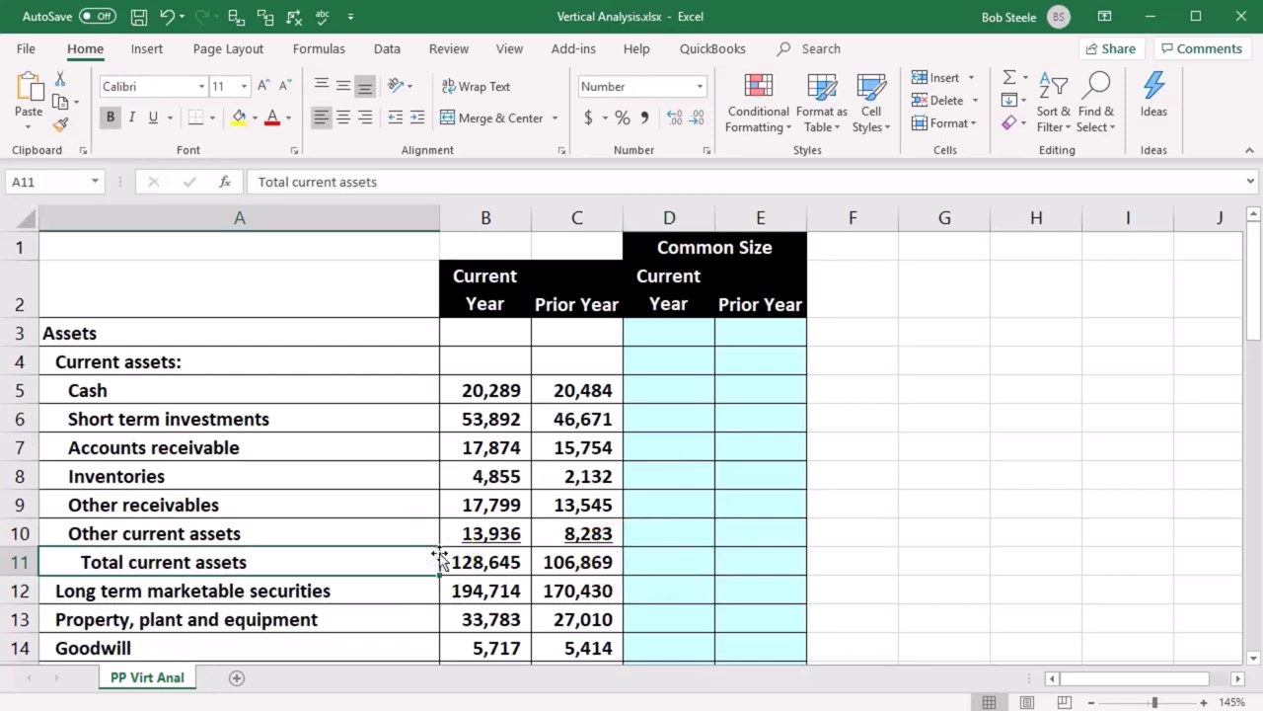
# Step: Examine the comparative balance sheet and income statement, including the year headings, net sales and the empty common-size columns
pyautogui.scroll(-10, 440, 559)
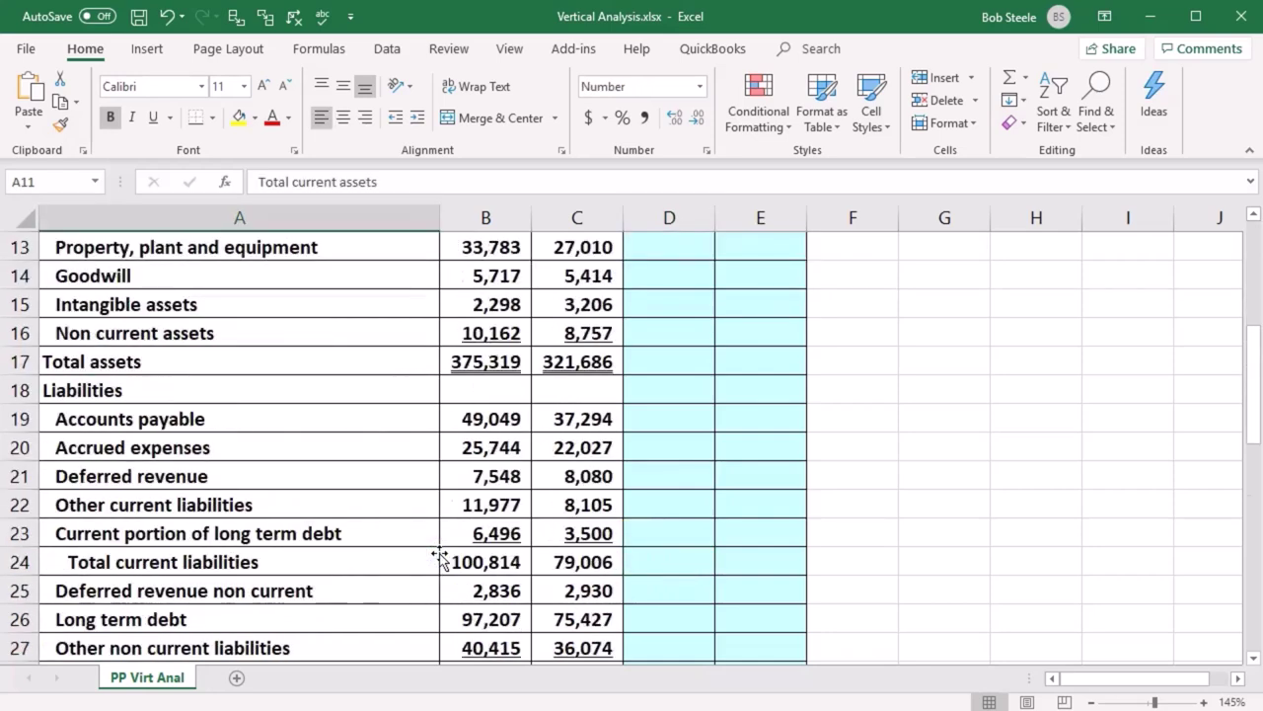
pyautogui.click(483, 439)
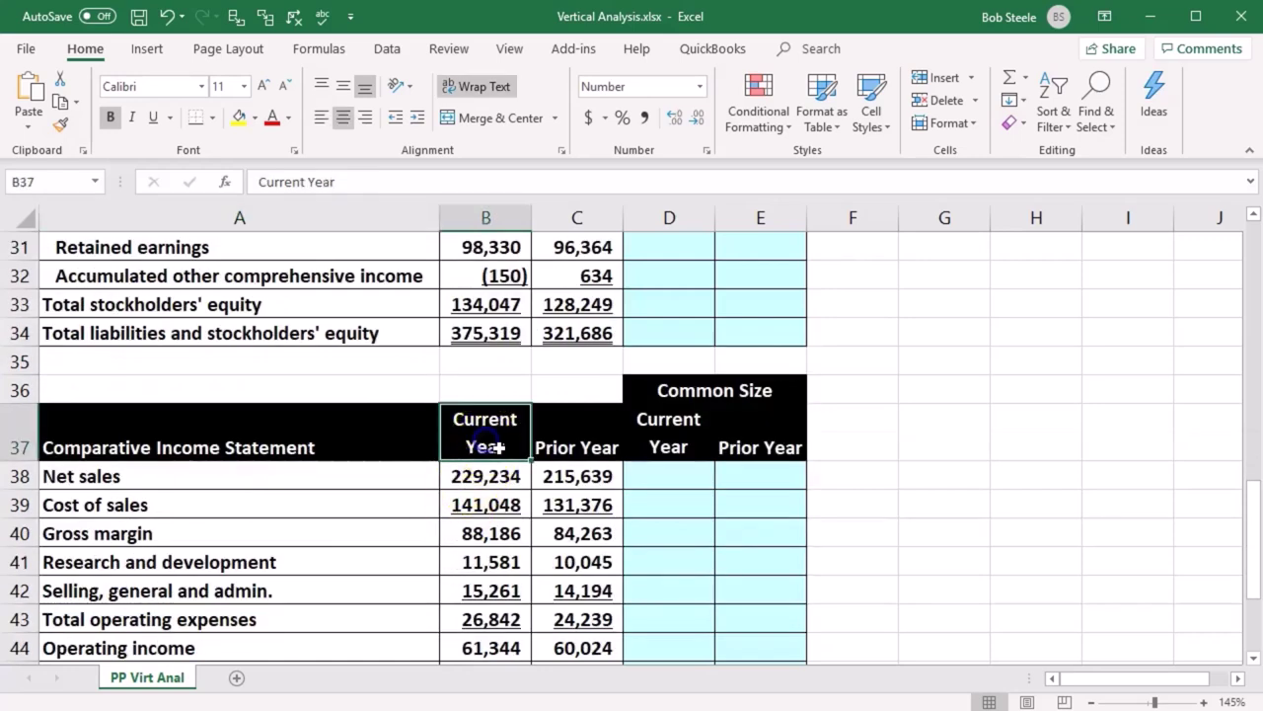
pyautogui.click(587, 449)
pyautogui.scroll(-1, 528, 558)
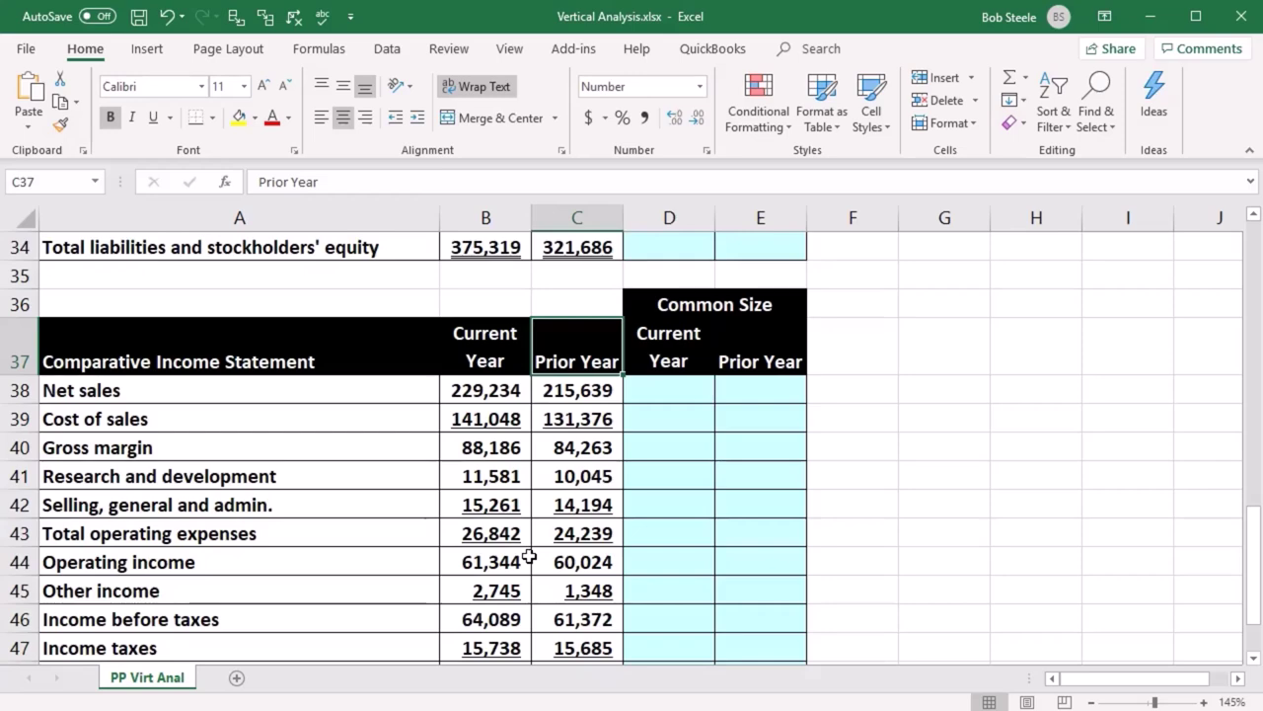
pyautogui.scroll(-1, 530, 558)
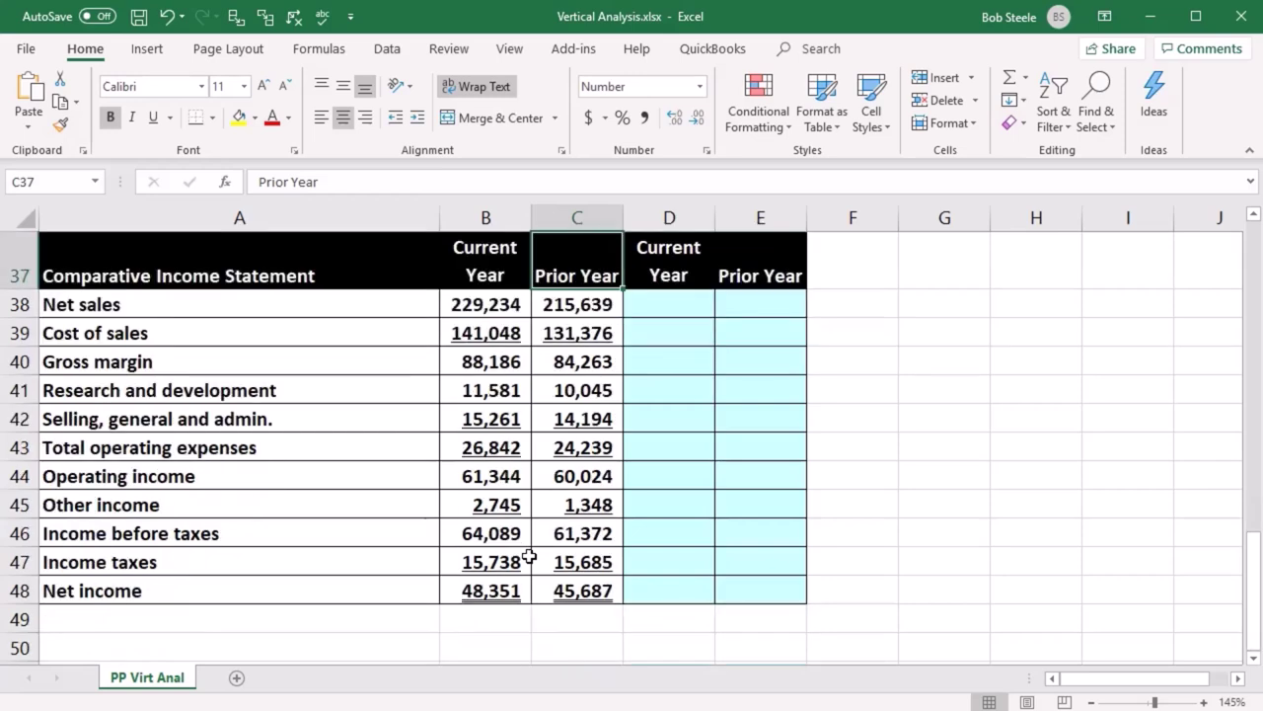
pyautogui.click(665, 334)
pyautogui.click(741, 342)
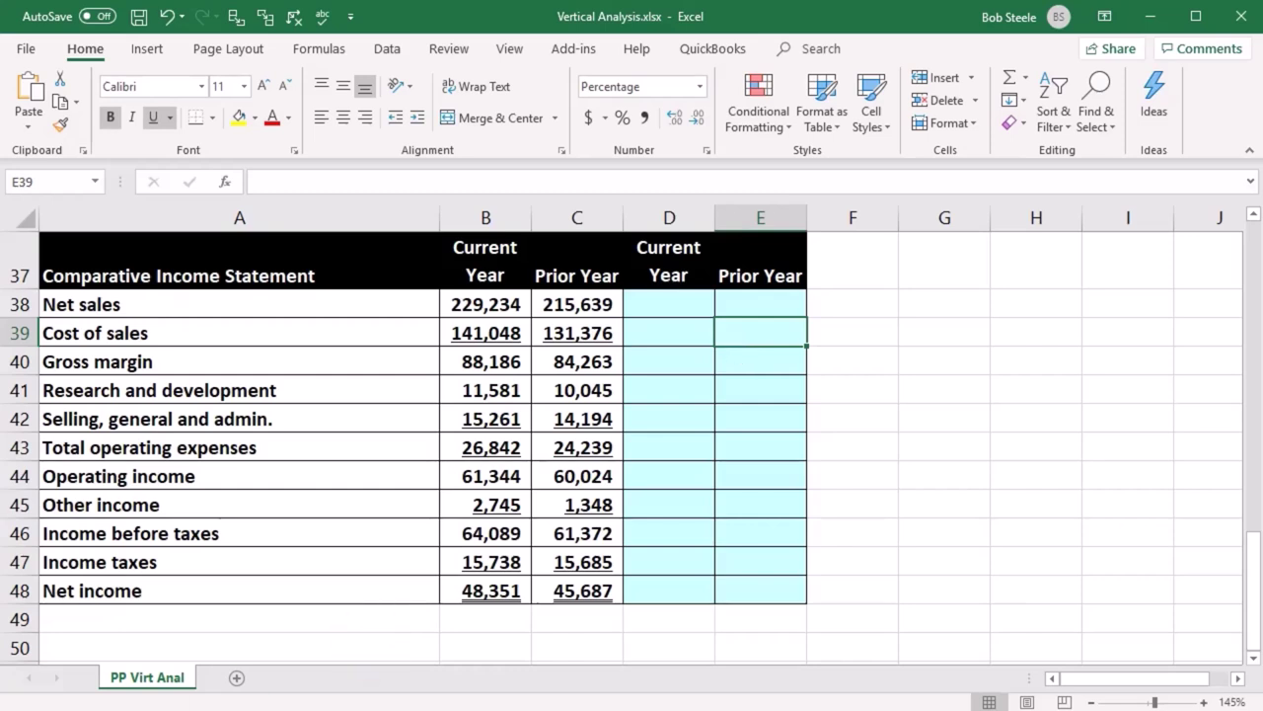
pyautogui.click(485, 272)
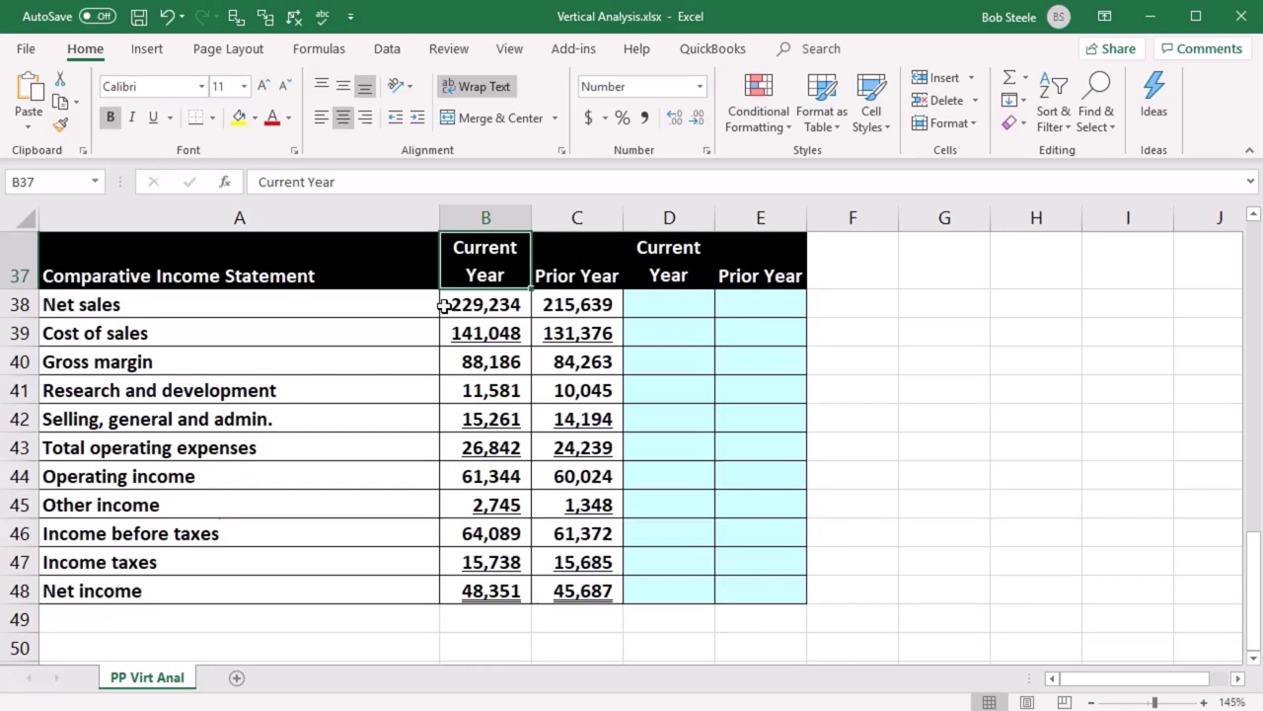
pyautogui.click(480, 312)
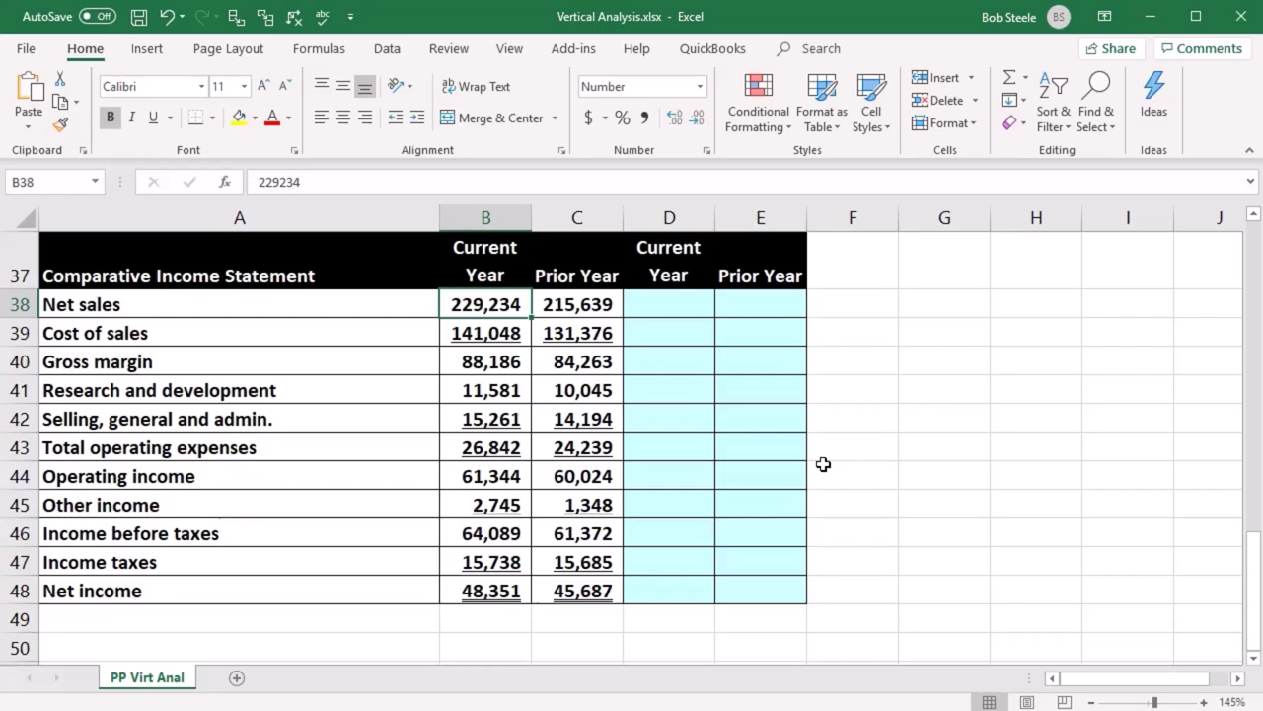
pyautogui.click(677, 313)
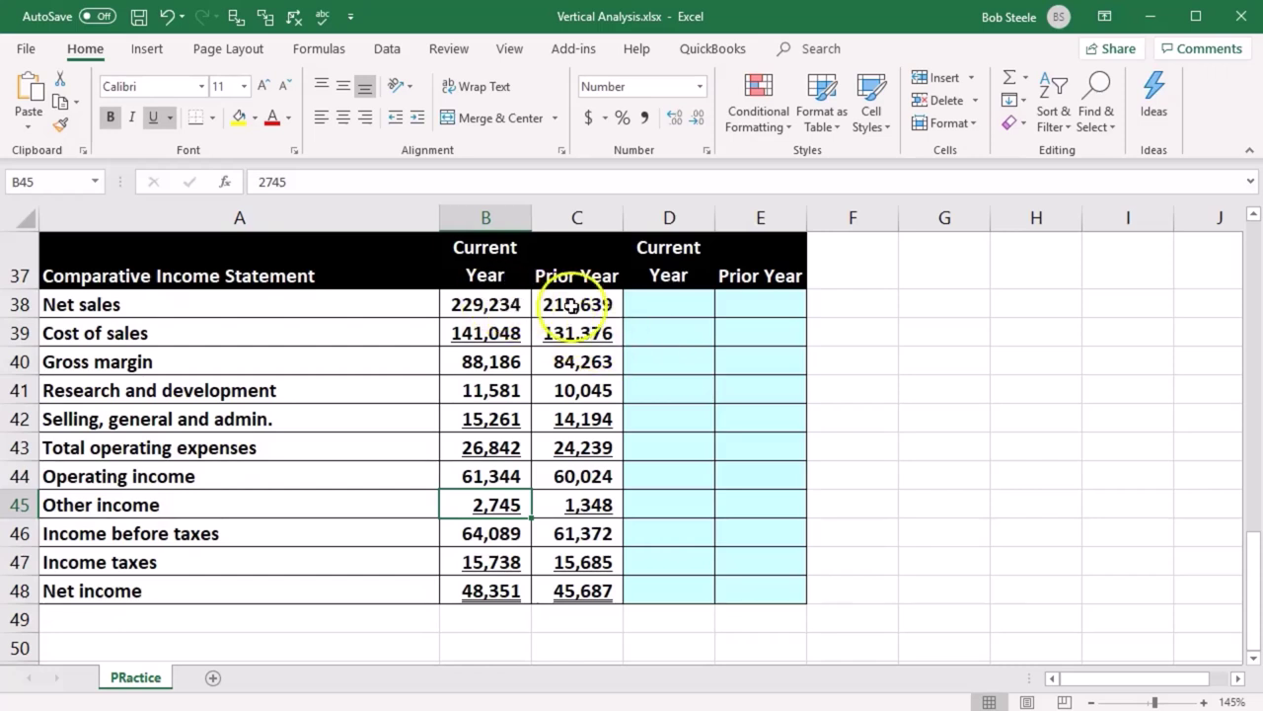
# Step: Compare current-year and prior-year net sales on the income statement and review the line items measured against them
pyautogui.click(526, 302)
pyautogui.click(552, 303)
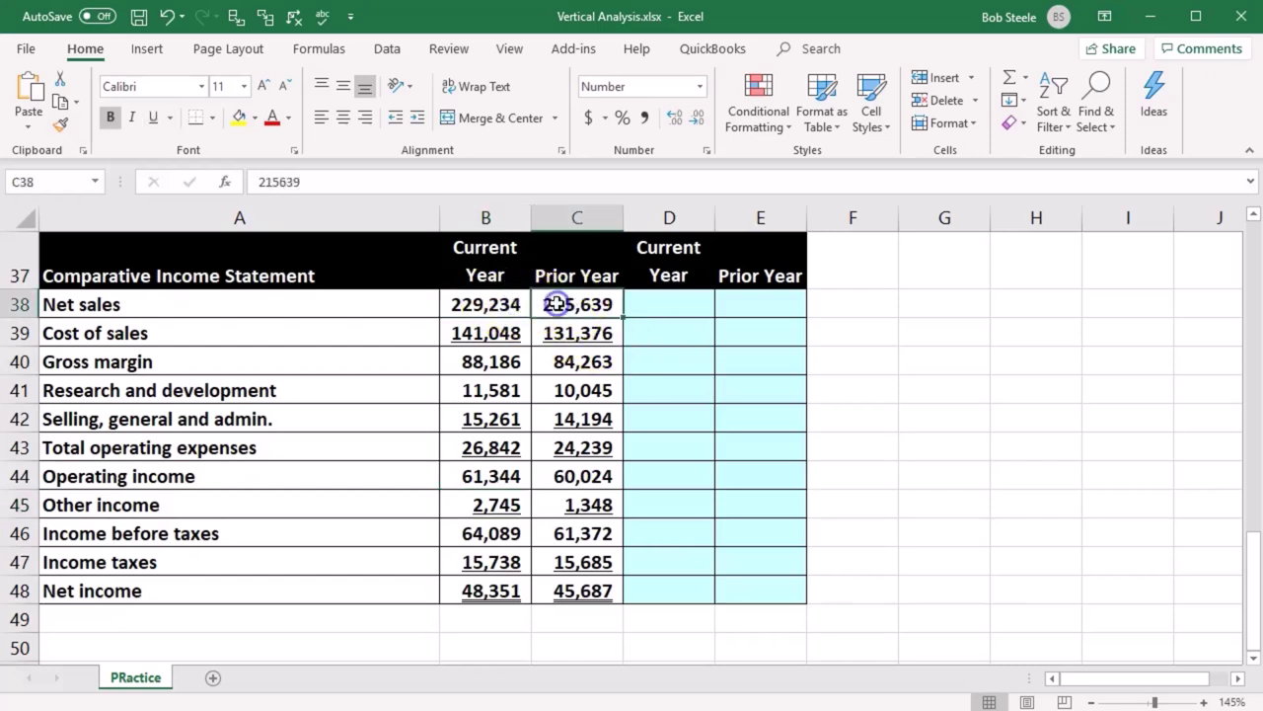
pyautogui.click(505, 310)
pyautogui.click(555, 307)
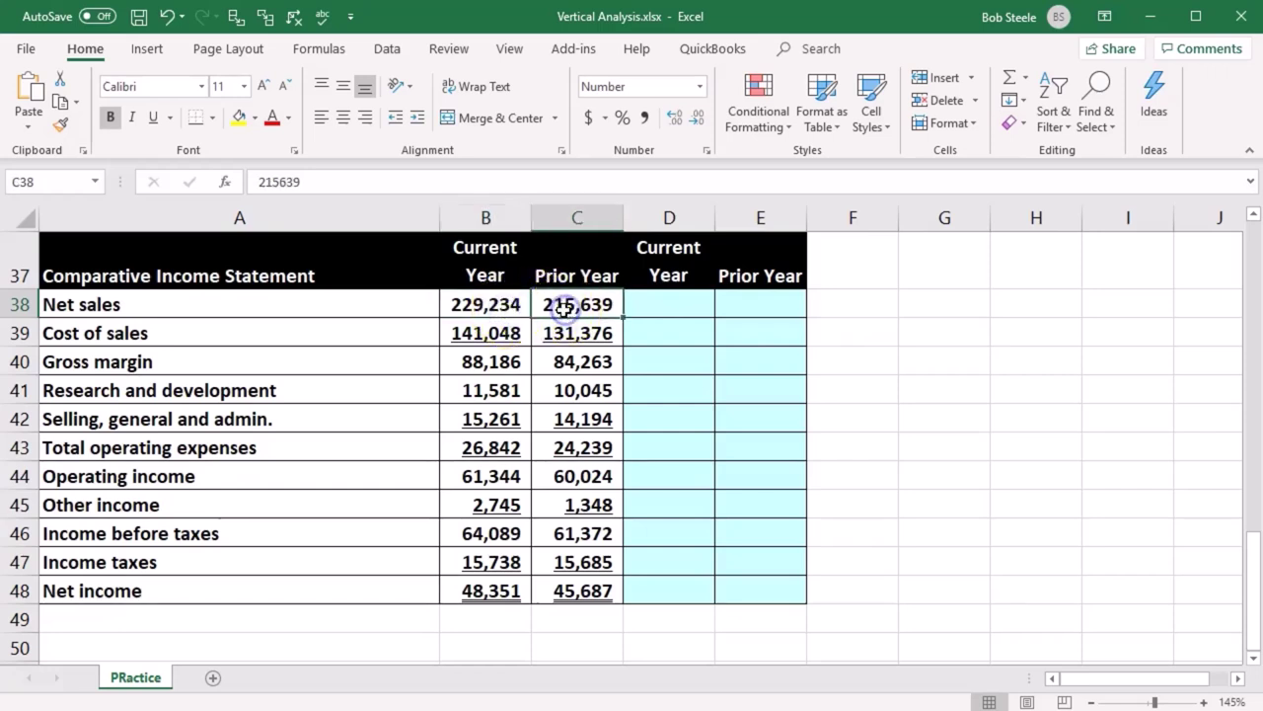
pyautogui.click(487, 305)
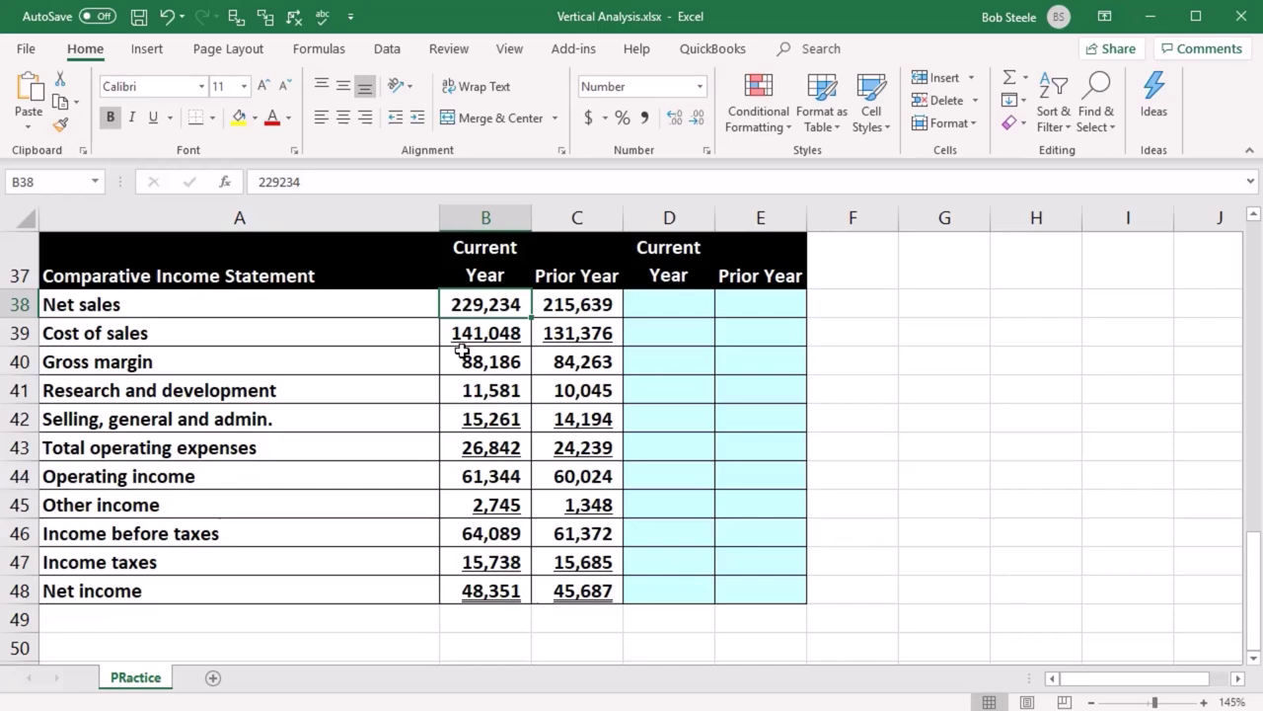
pyautogui.moveTo(494, 310); pyautogui.dragTo(483, 393)
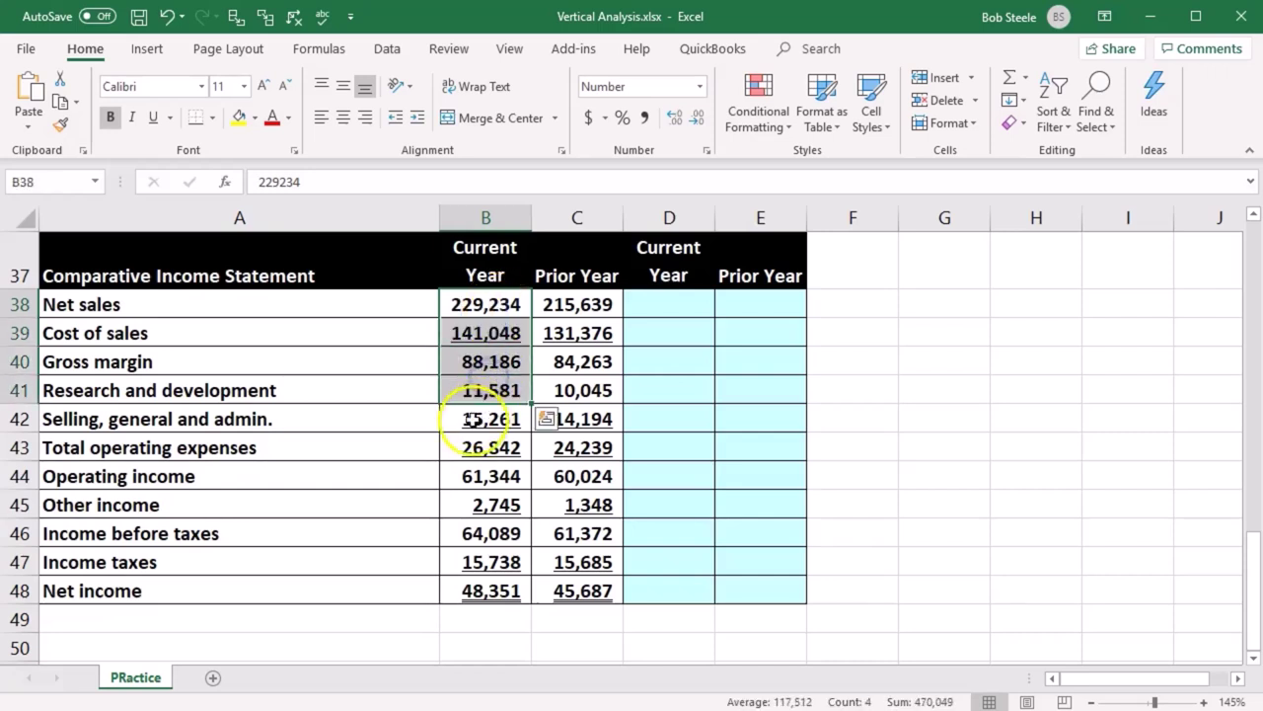
pyautogui.click(429, 445)
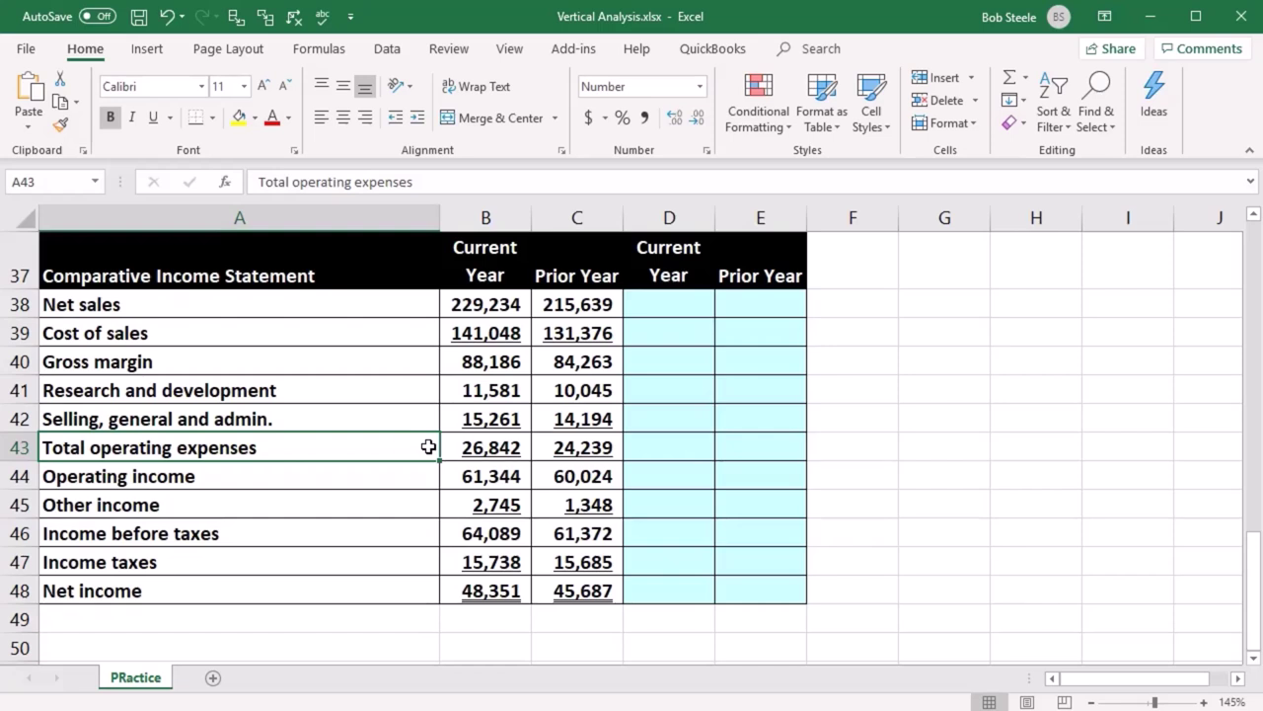
pyautogui.click(483, 306)
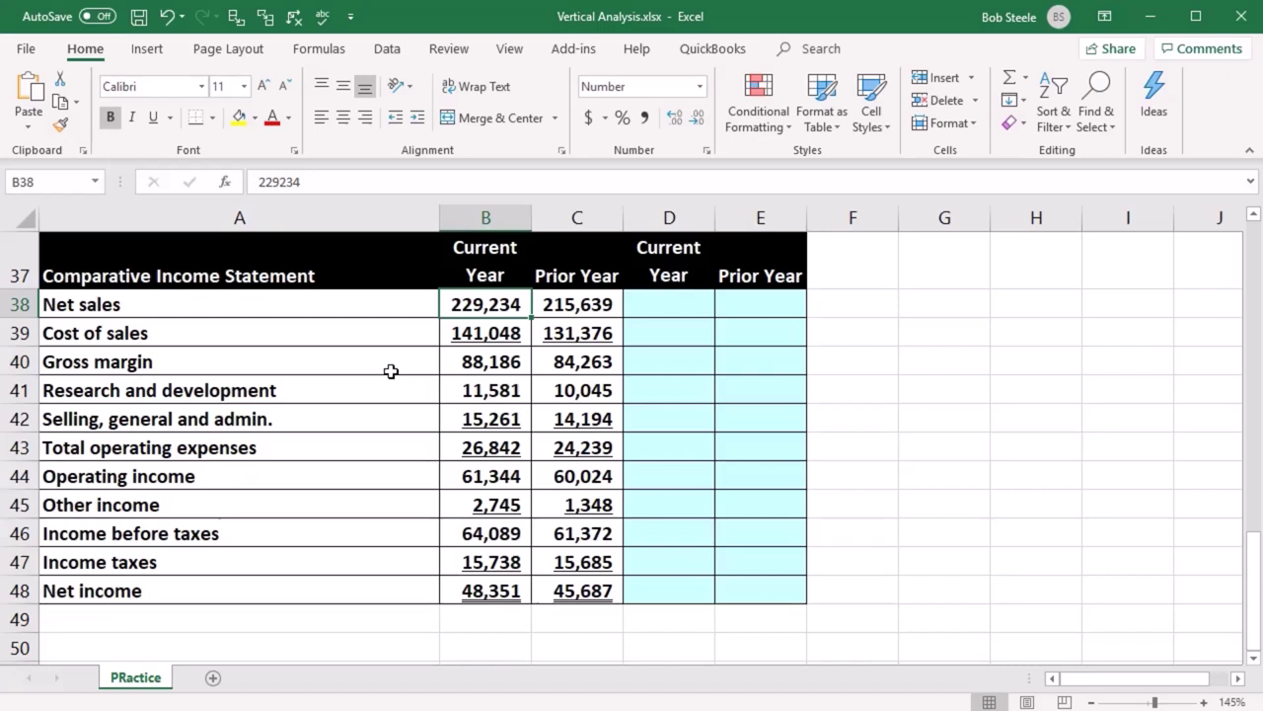
pyautogui.press('Right')
pyautogui.press('Right')
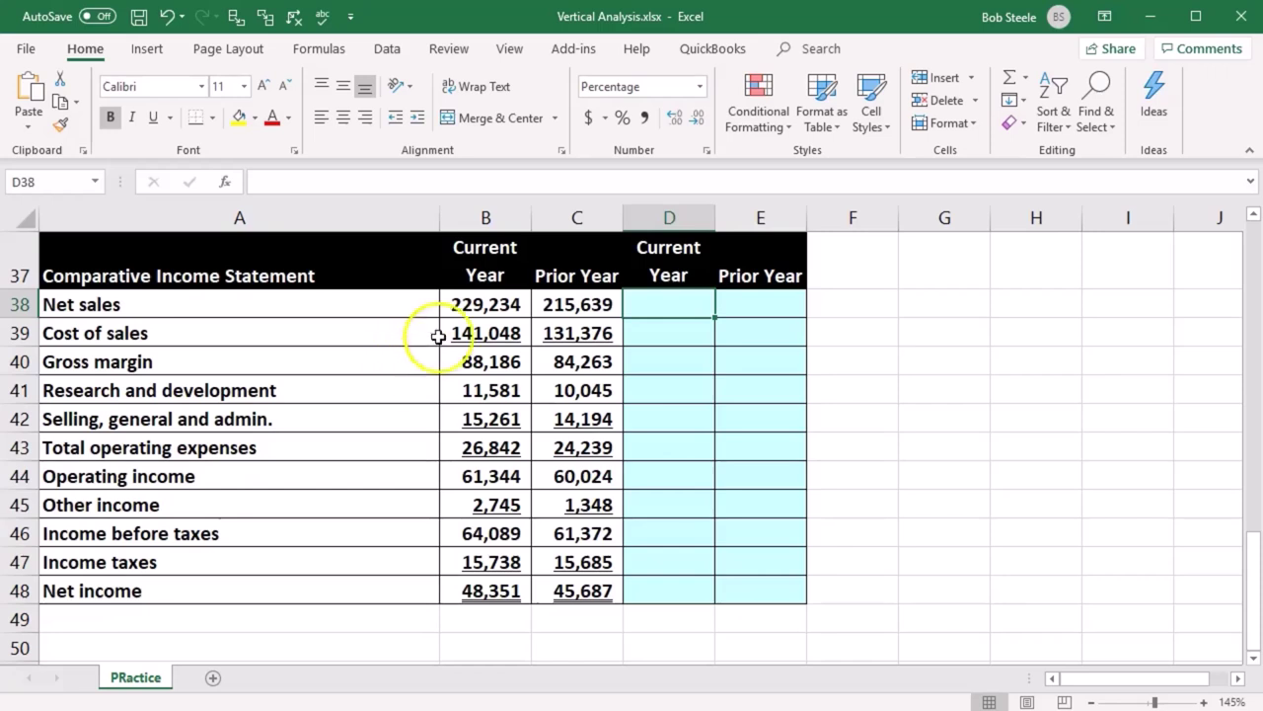
pyautogui.click(457, 306)
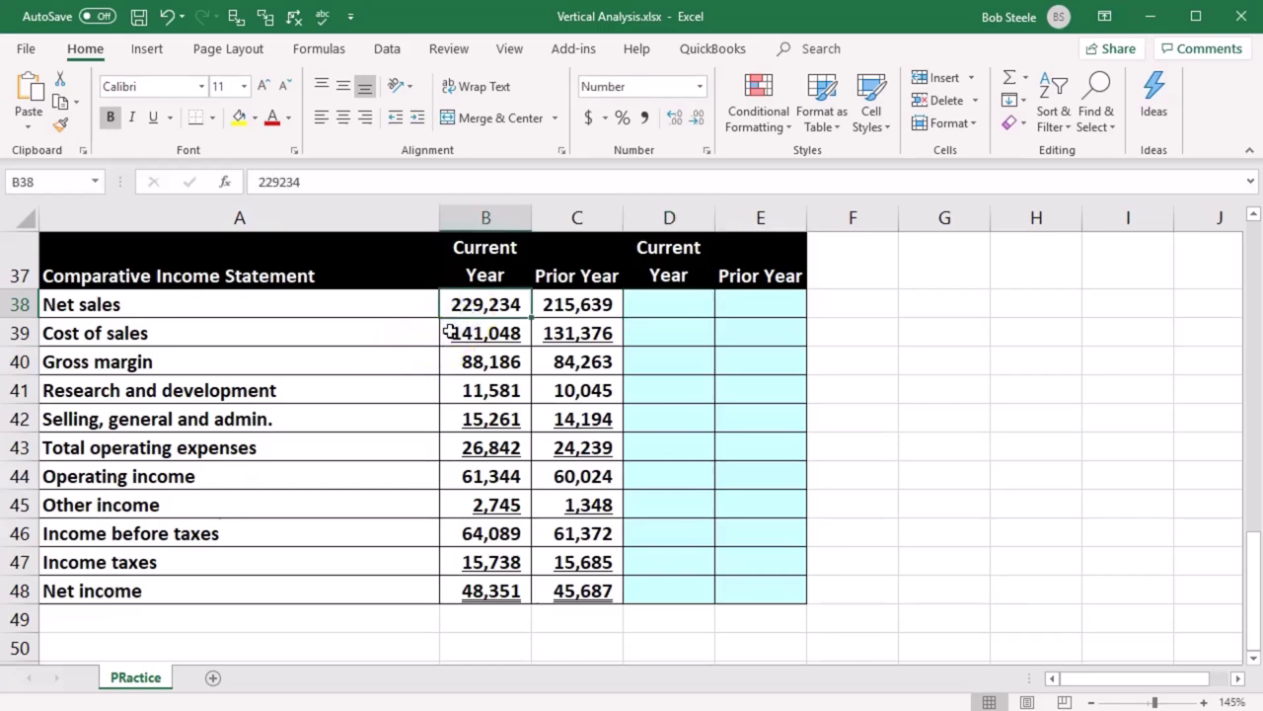
pyautogui.click(378, 314)
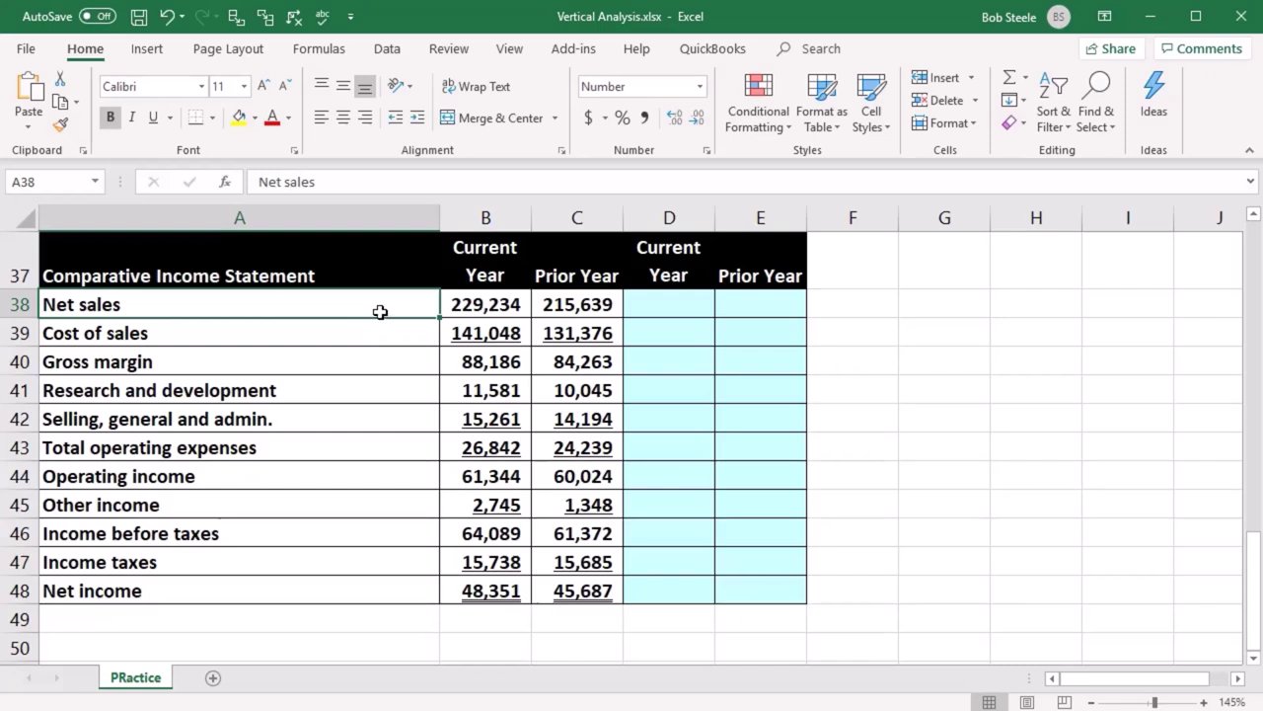
# Step: Enter =B38/B38 in D38 as the current-year common-size formula for Net sales
pyautogui.click(642, 297)
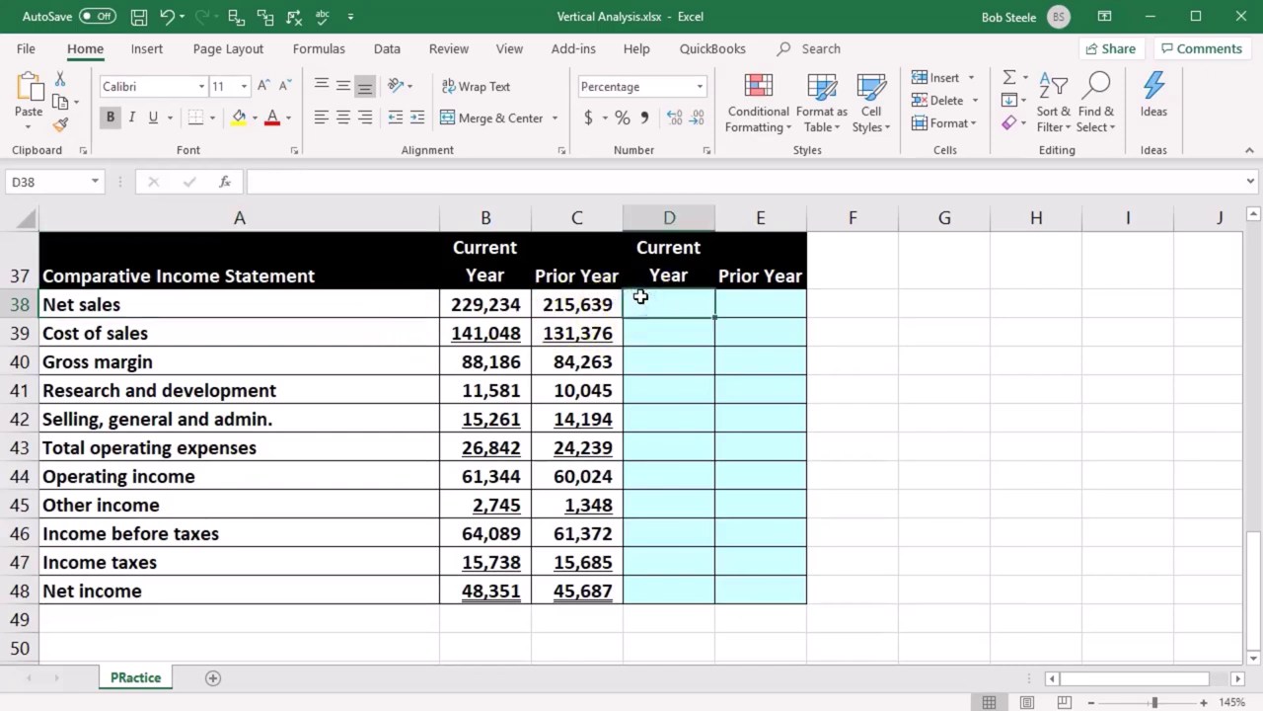
pyautogui.write('=')
pyautogui.click(492, 303)
pyautogui.write('/')
pyautogui.click(491, 304)
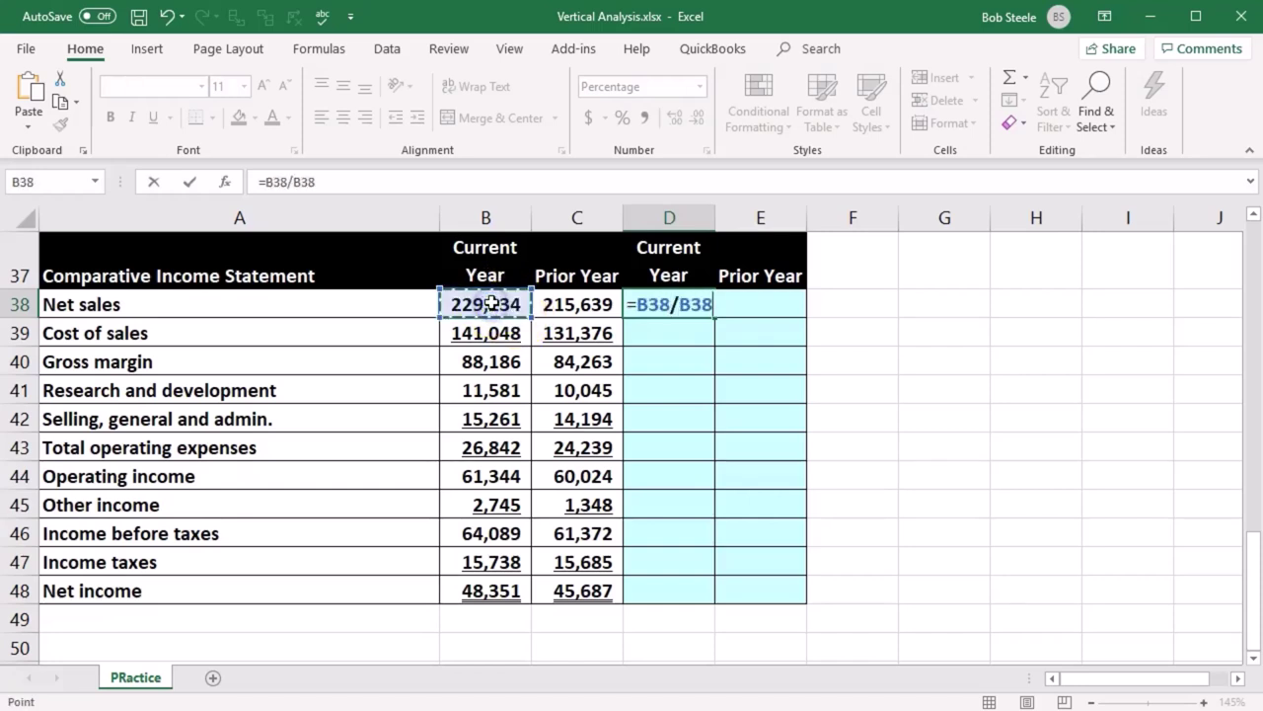
pyautogui.press('Return')
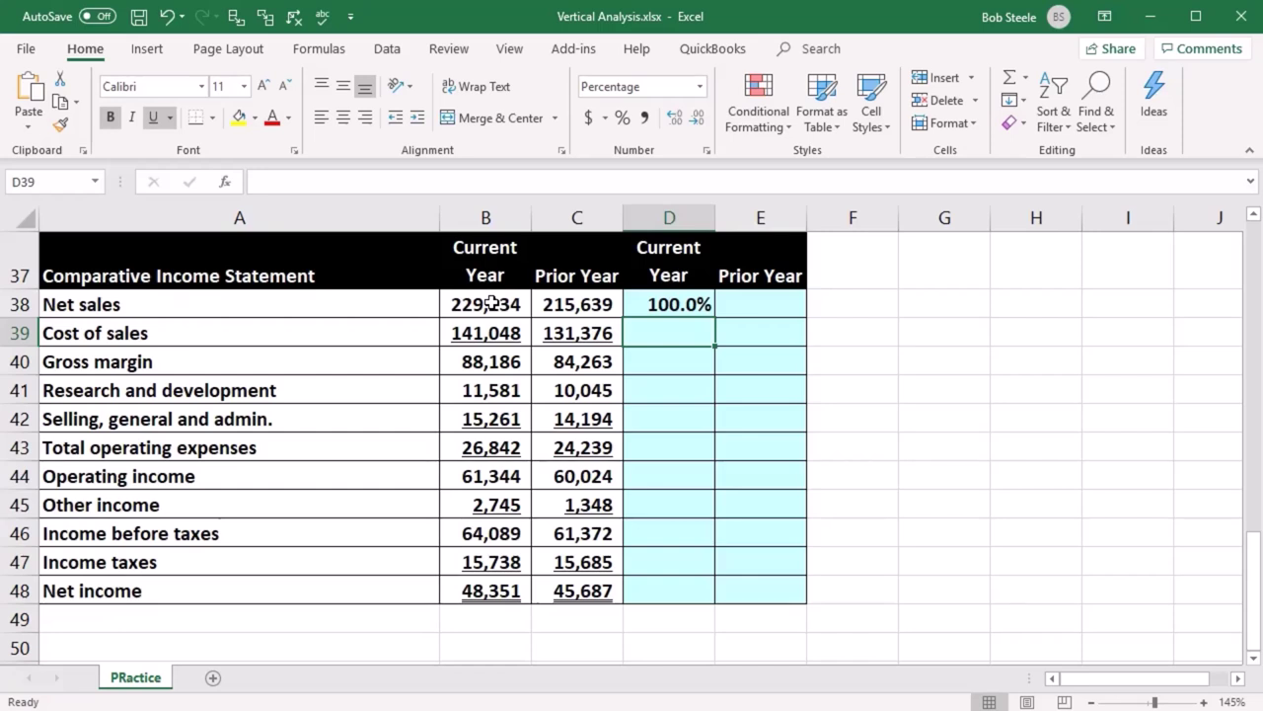
# Step: Enter =B39/B38 in D39 to express current-year Cost of sales as a percentage of net sales
pyautogui.write('=')
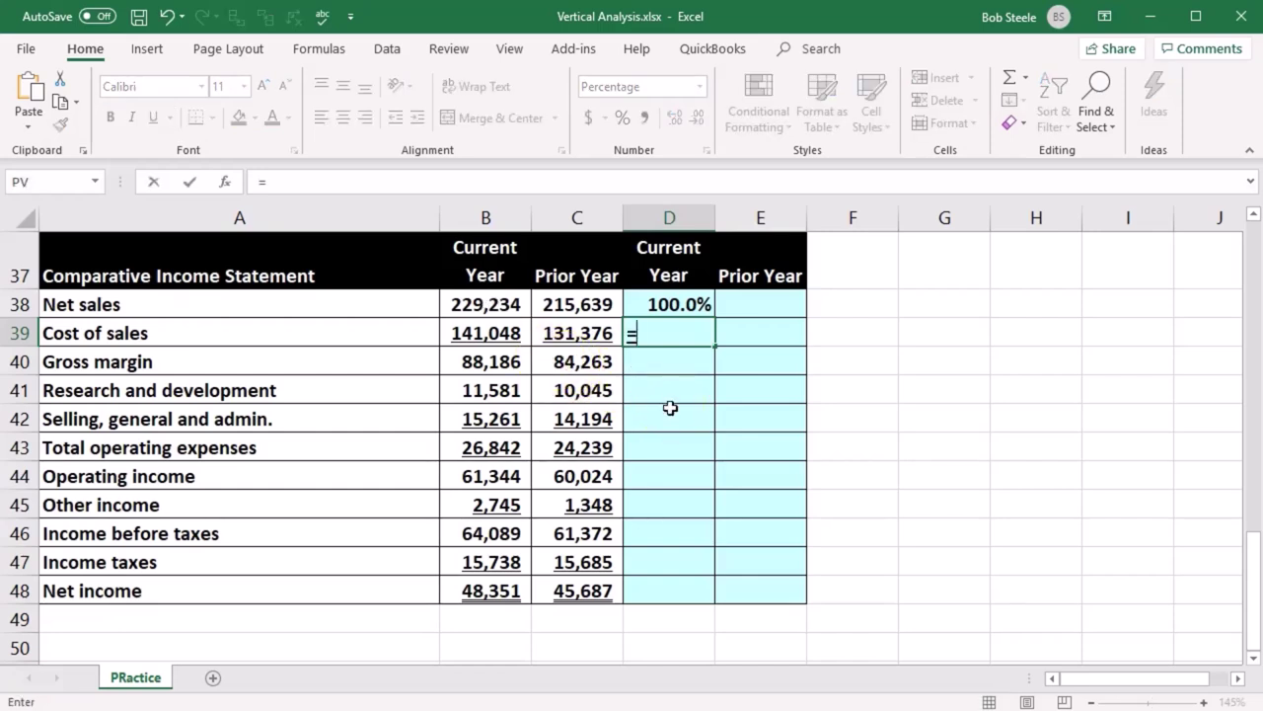
pyautogui.click(475, 336)
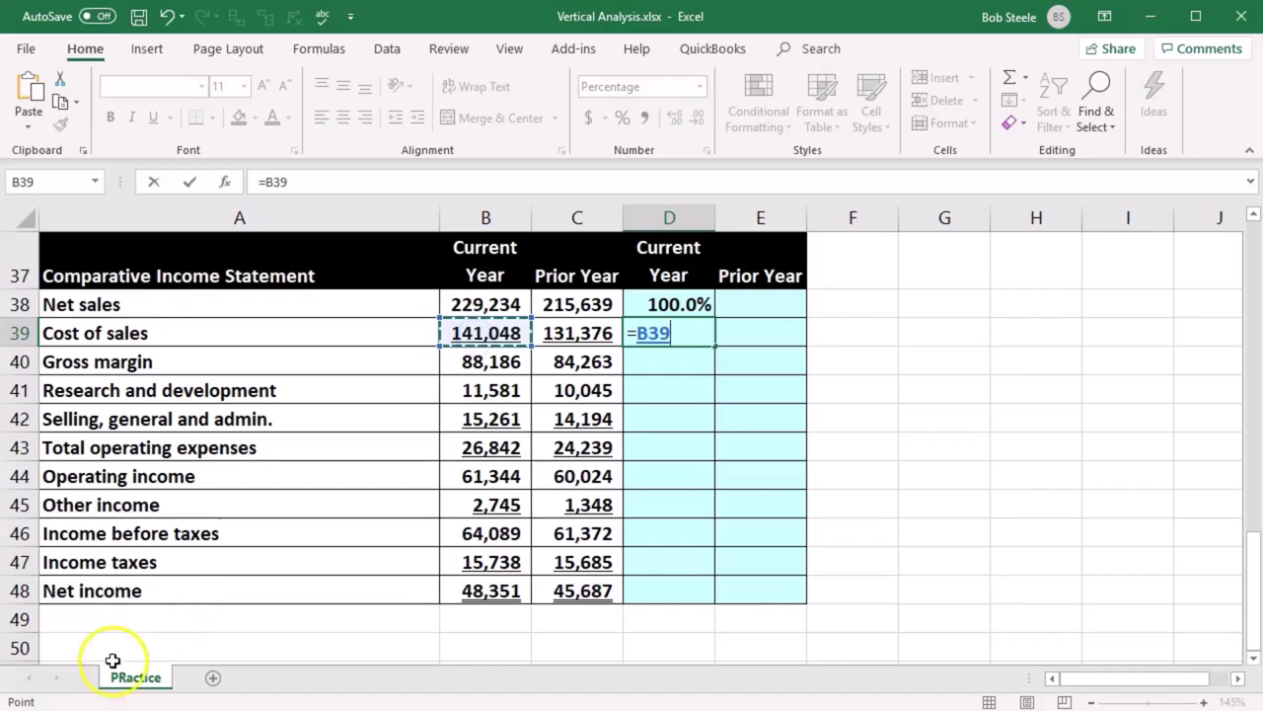
pyautogui.write('/')
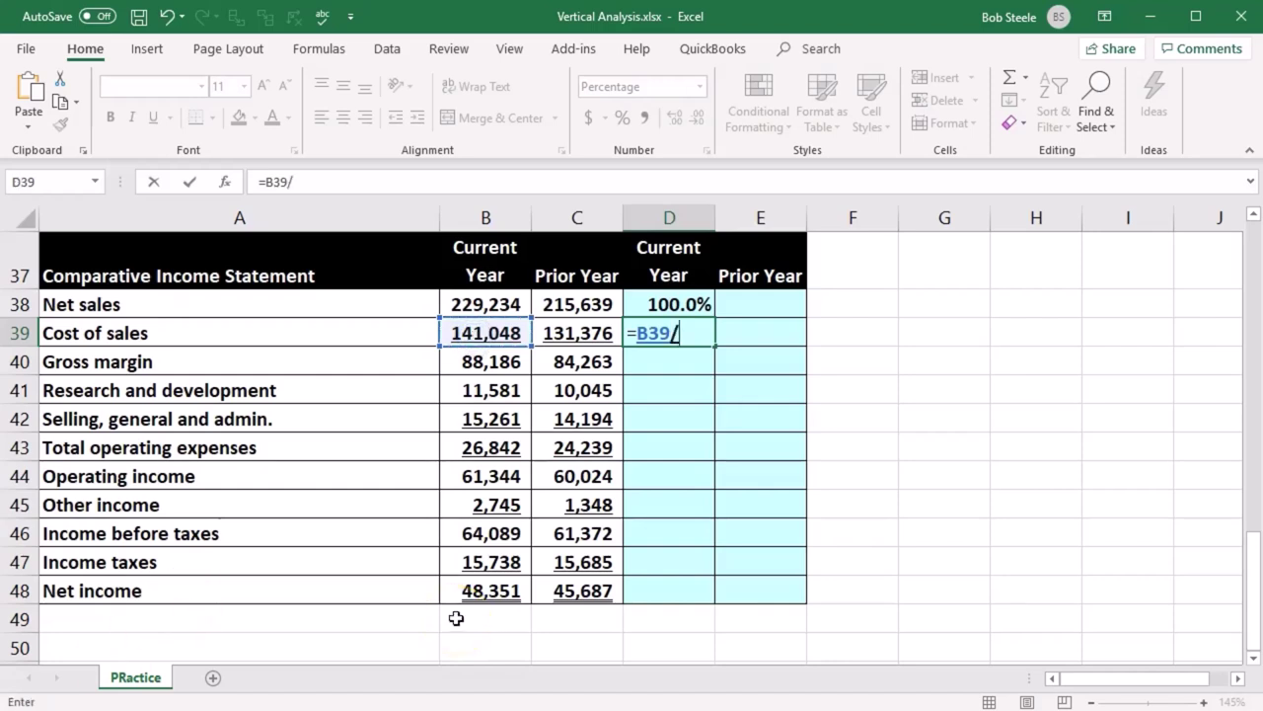
pyautogui.click(484, 304)
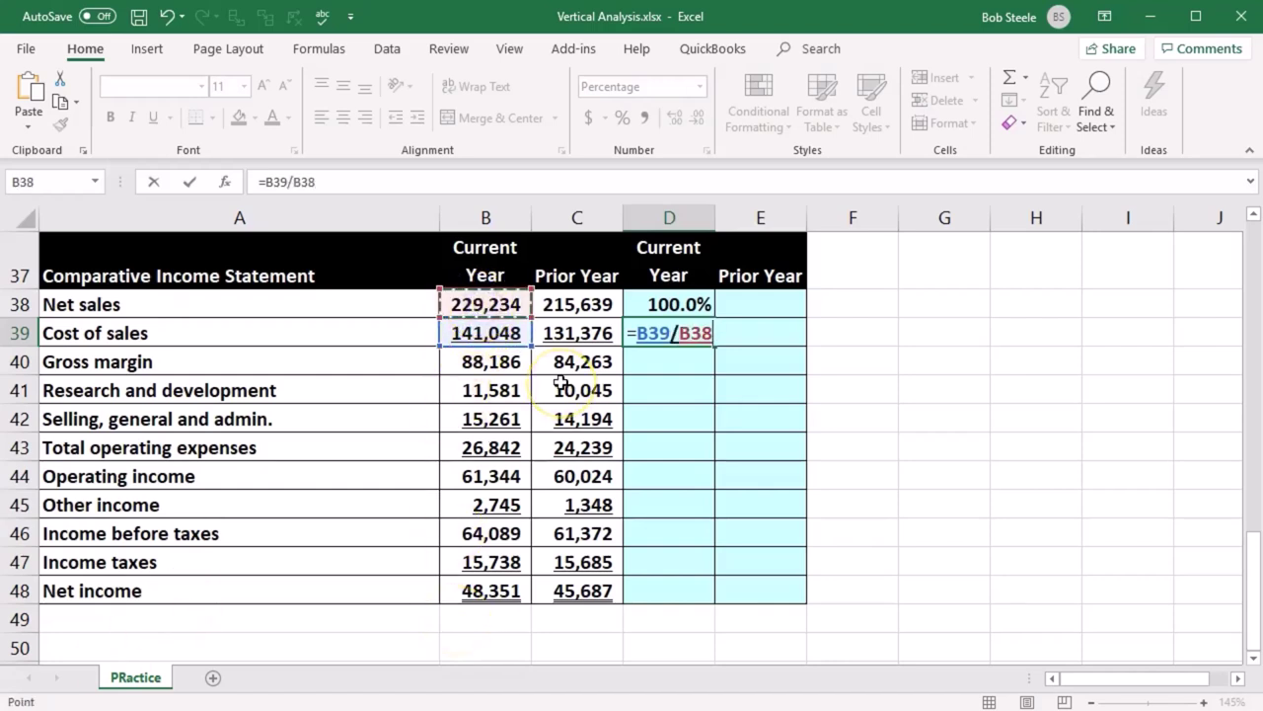
pyautogui.press('Return')
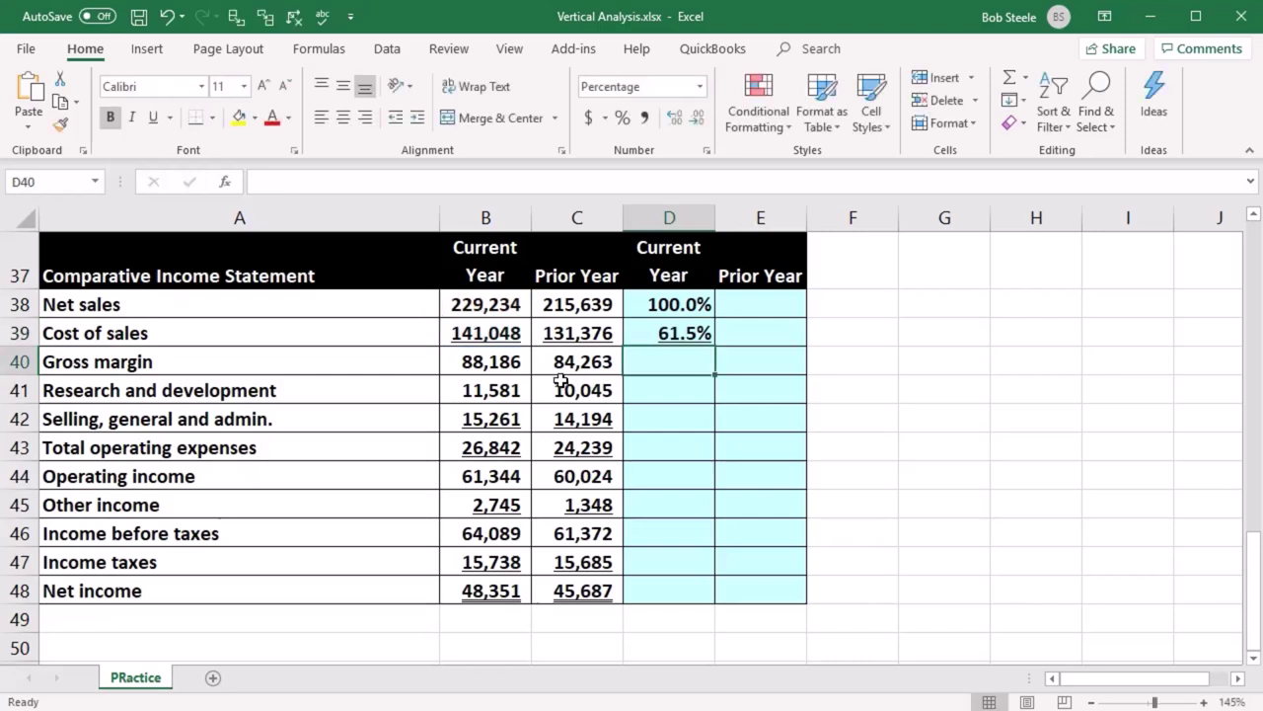
pyautogui.click(667, 335)
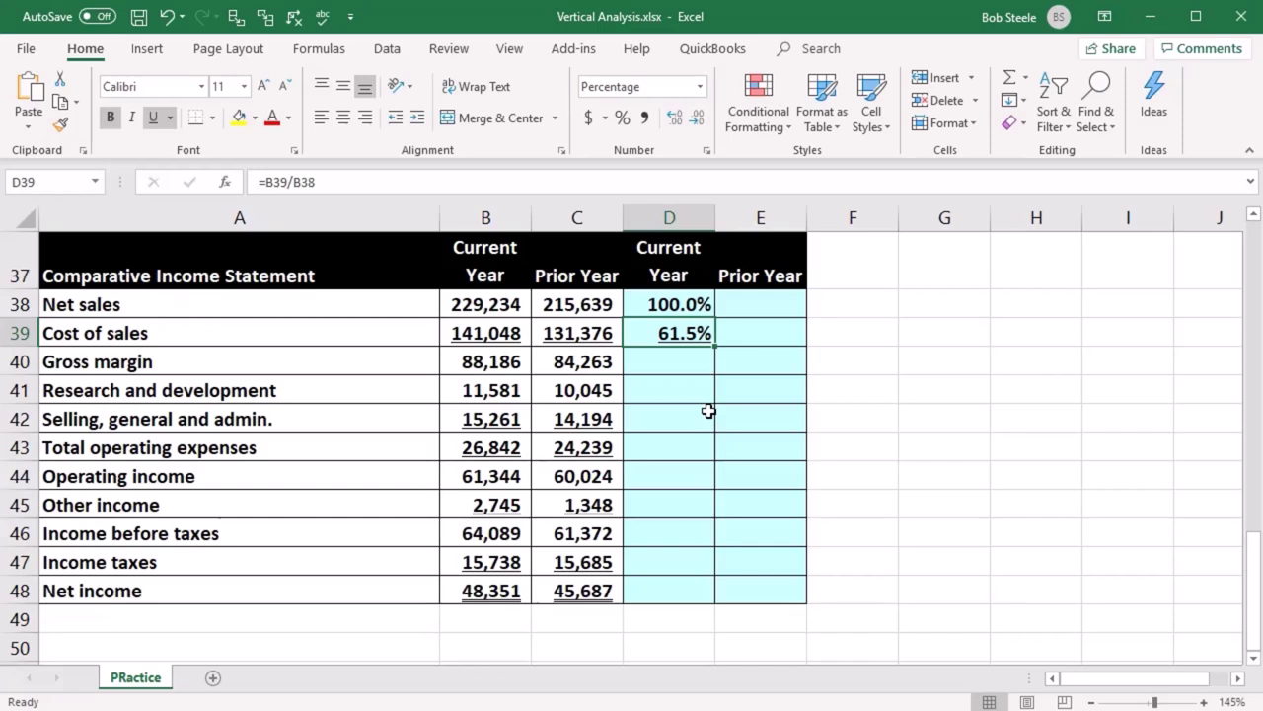
# Step: Enter =B40/B38 in D40 to express current-year Gross margin as a percentage of net sales
pyautogui.click(677, 364)
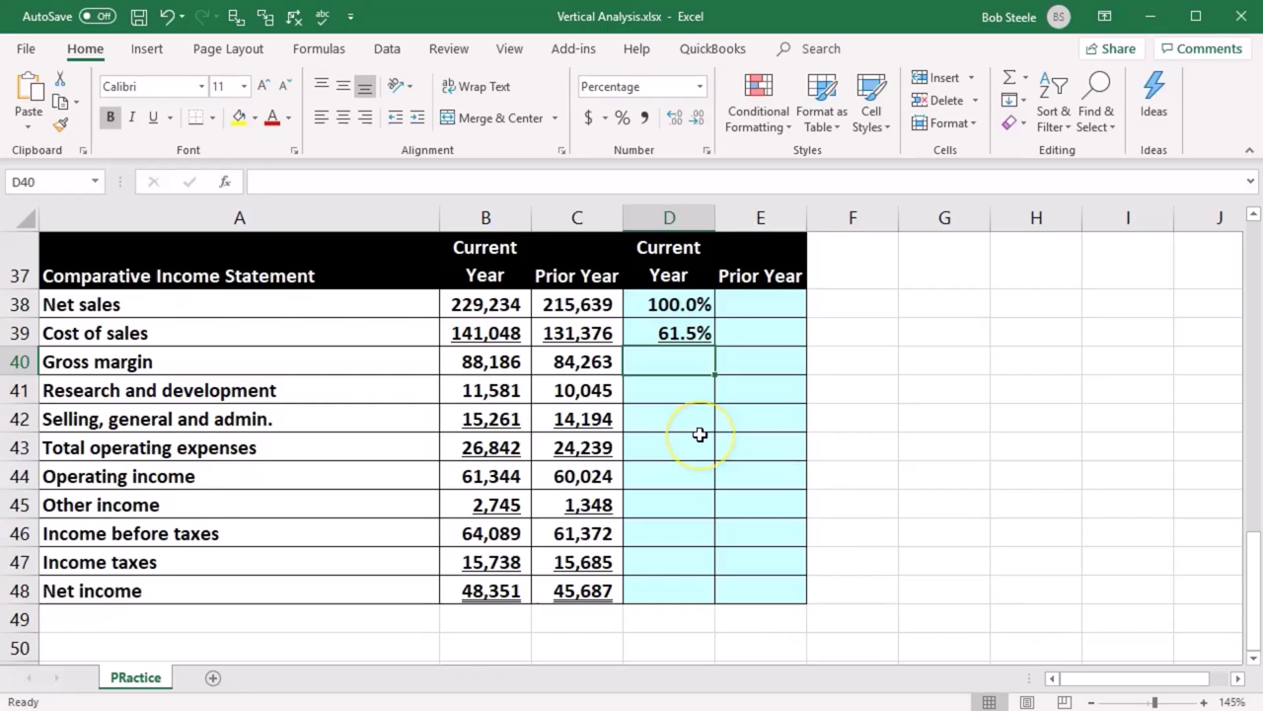
pyautogui.write('=')
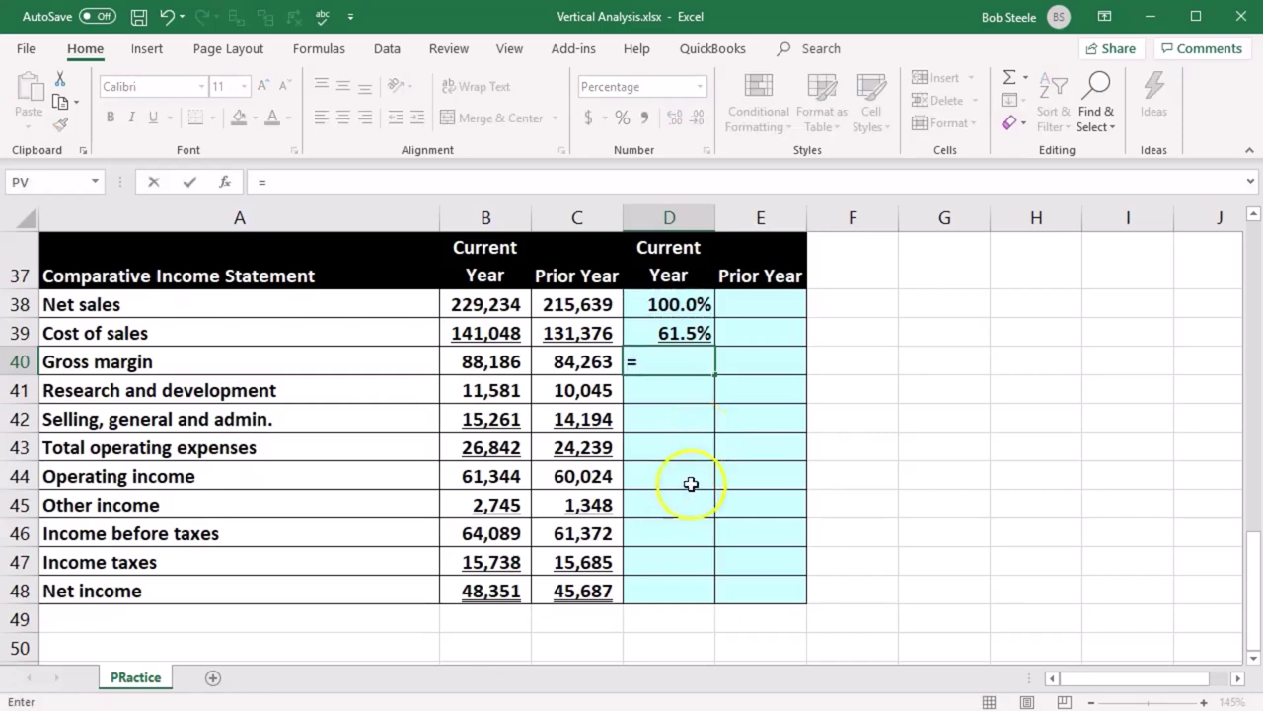
pyautogui.click(486, 364)
pyautogui.write('/')
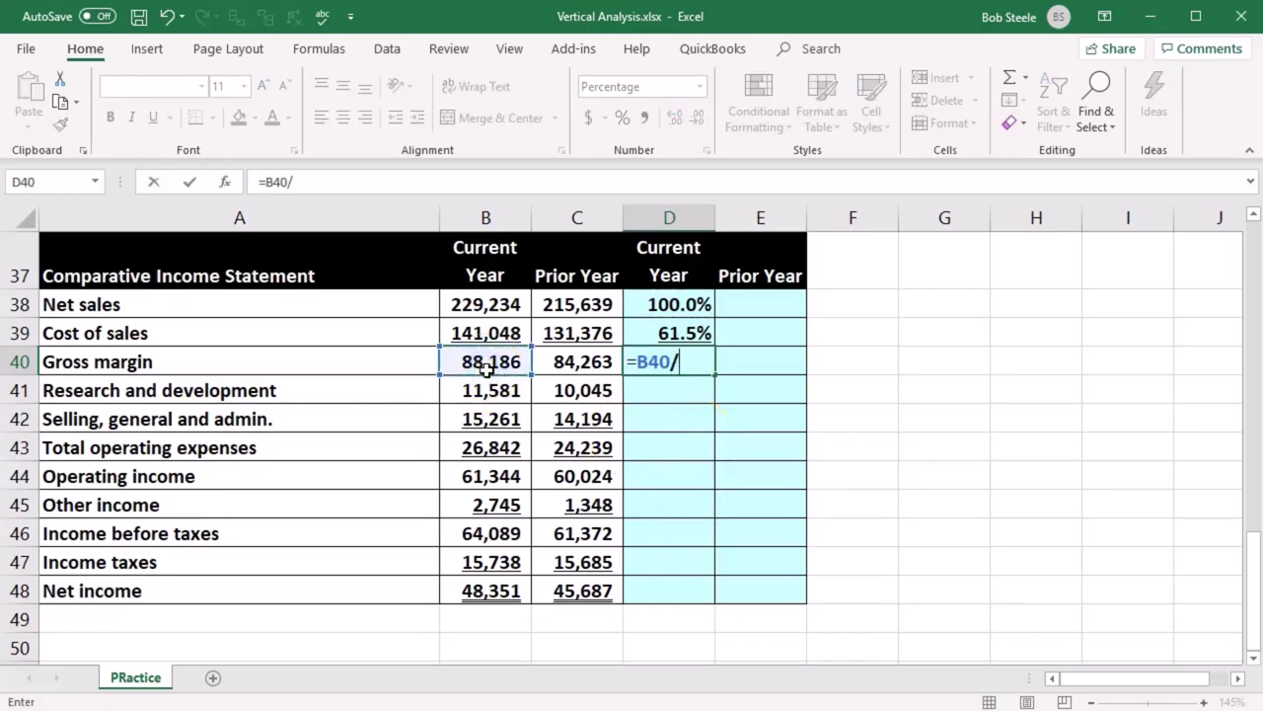
pyautogui.click(484, 307)
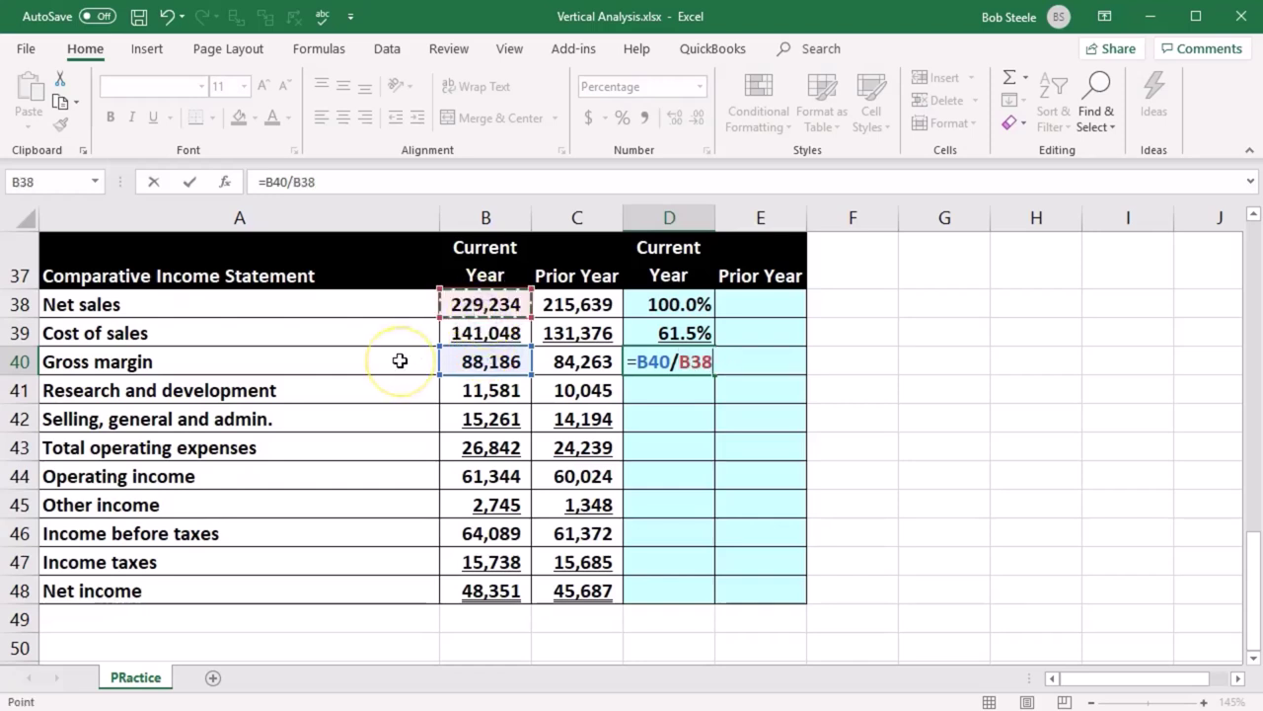
pyautogui.press('Return')
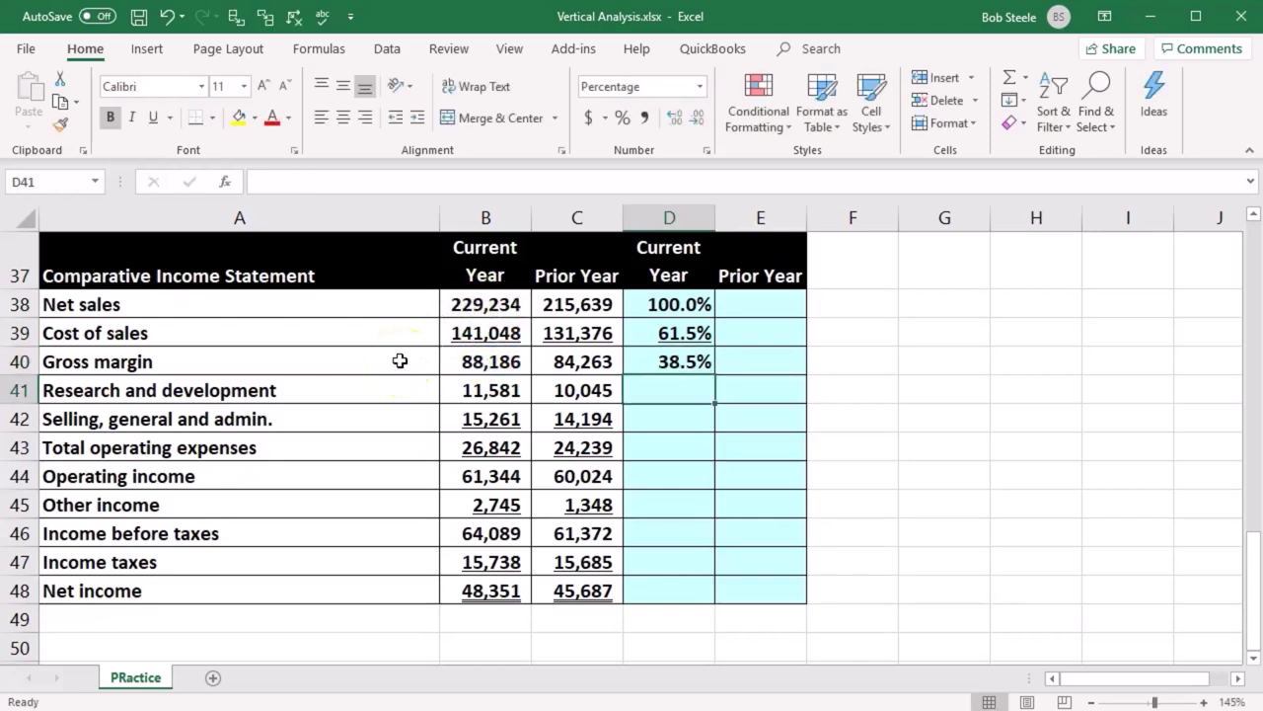
# Step: Check the gross margin percentage in Calculator by subtracting 61.5 from 100, and close Calculator
pyautogui.press('XF86Calculator')
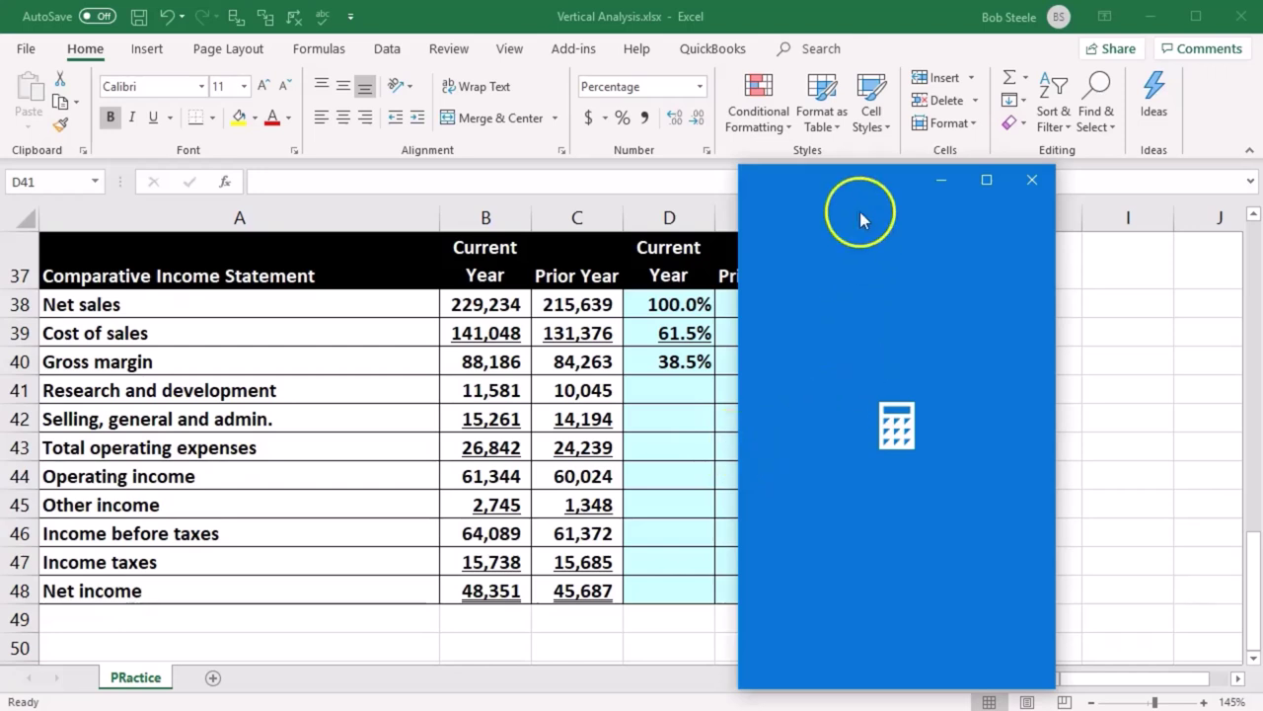
pyautogui.moveTo(855, 187); pyautogui.dragTo(961, 179)
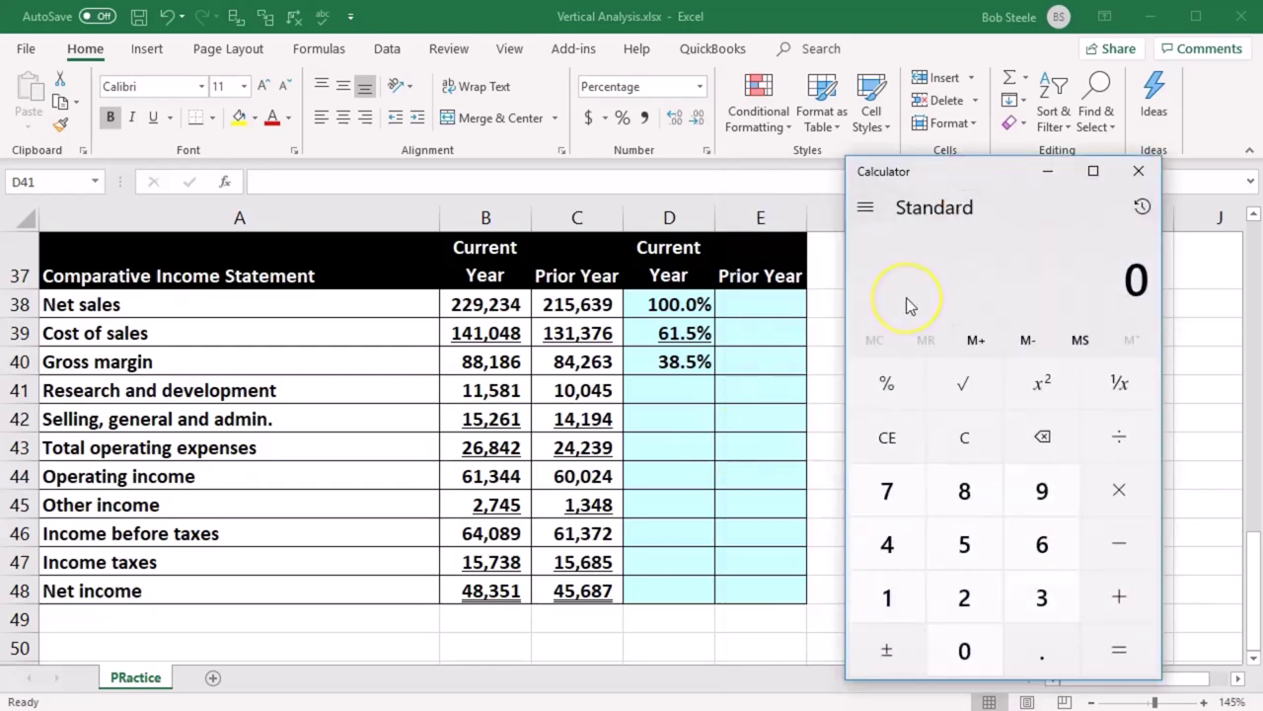
pyautogui.write('100')
pyautogui.write('61.5')
pyautogui.press('Return')
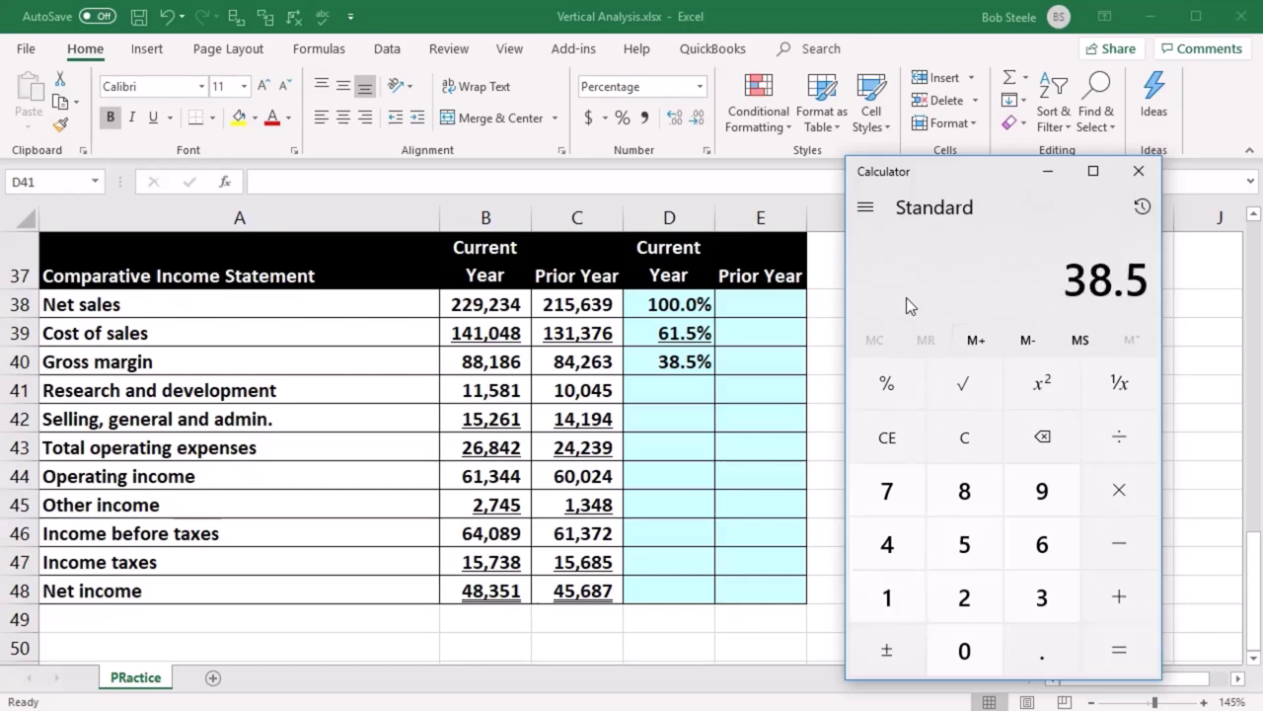
pyautogui.click(1138, 174)
# Step: Enter =B41/B38 in D41 to express current-year Research and development as a percentage of net sales
pyautogui.write('=')
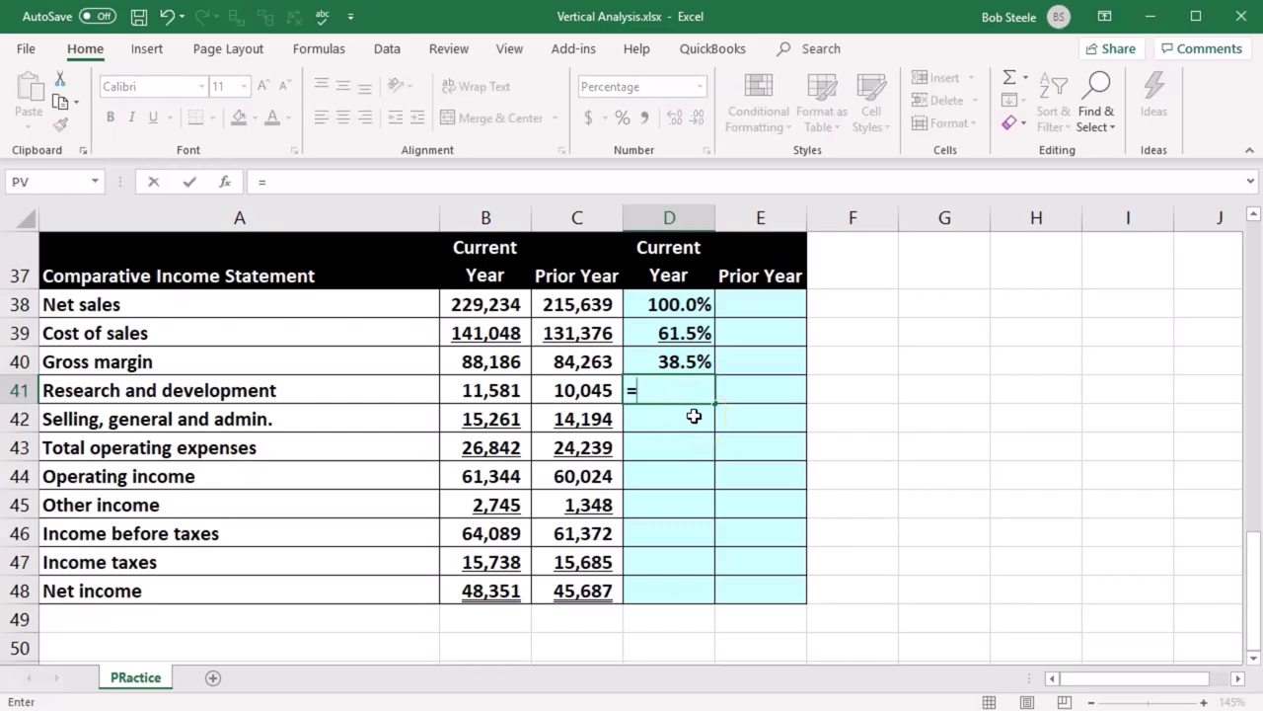
pyautogui.click(481, 395)
pyautogui.write('/')
pyautogui.click(472, 306)
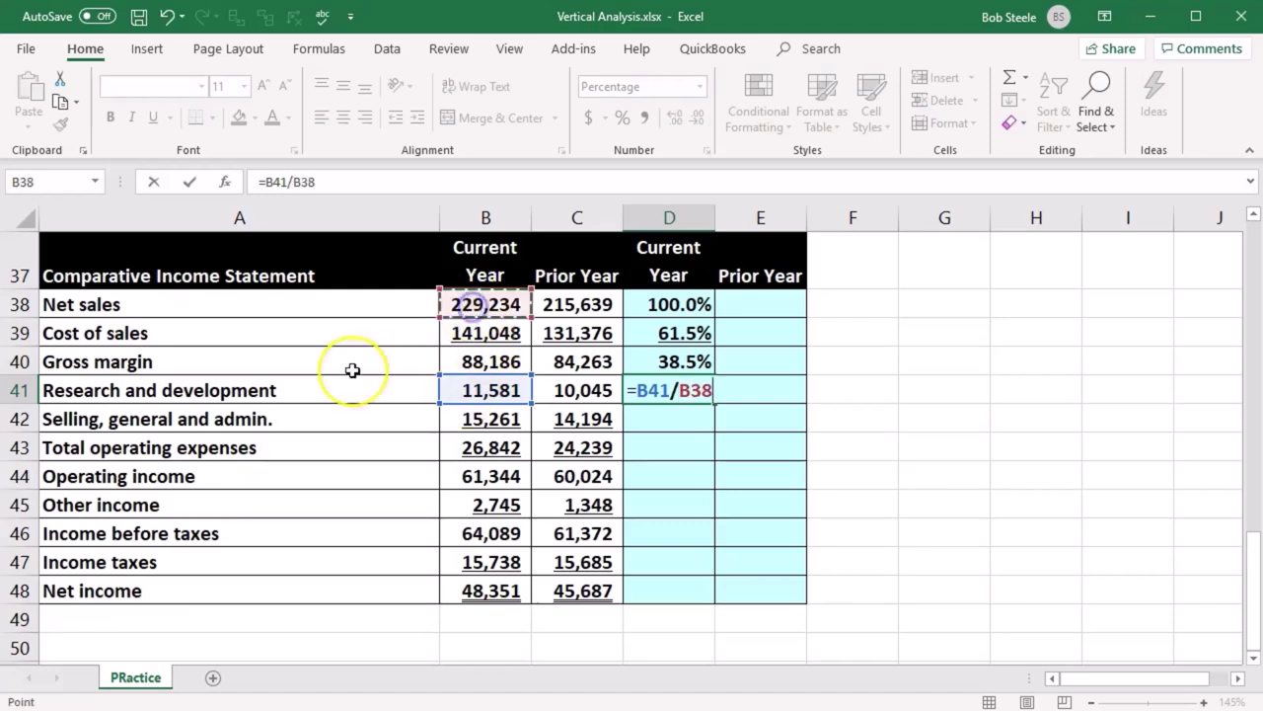
pyautogui.press('Return')
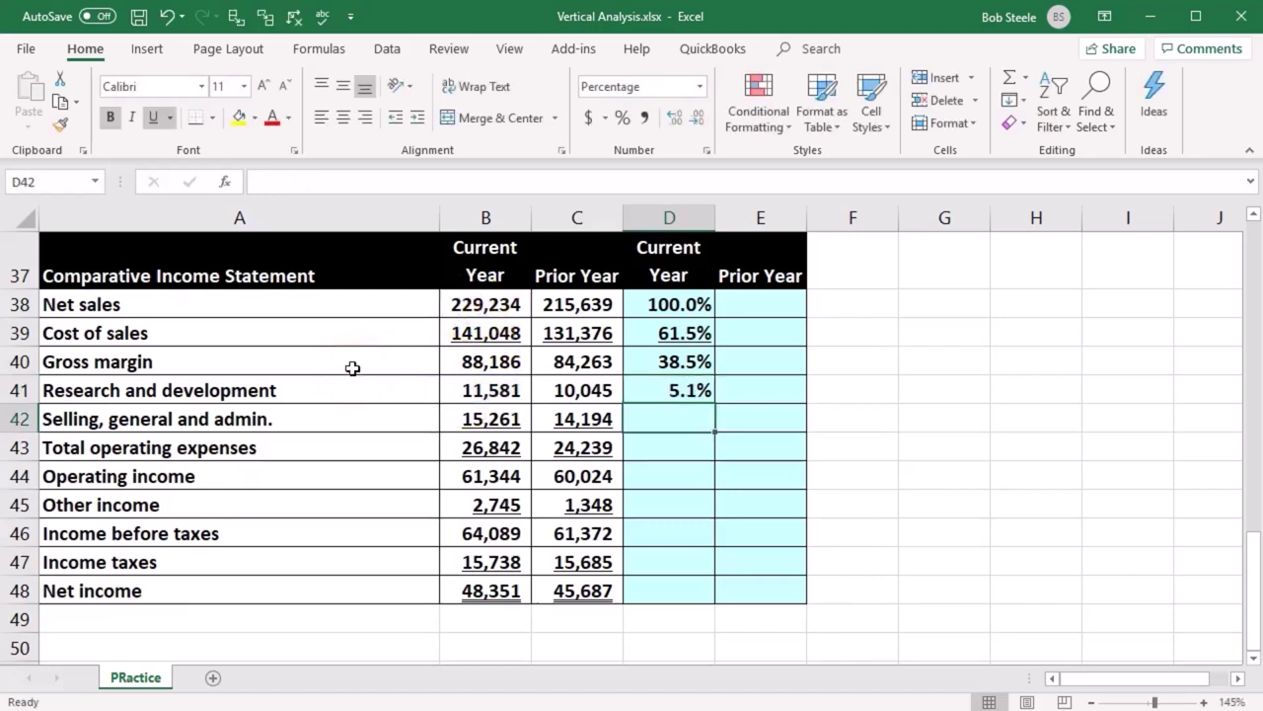
# Step: Enter =B42/B38 in D42 to express current-year Selling, general and admin. as a percentage of net sales
pyautogui.write('=')
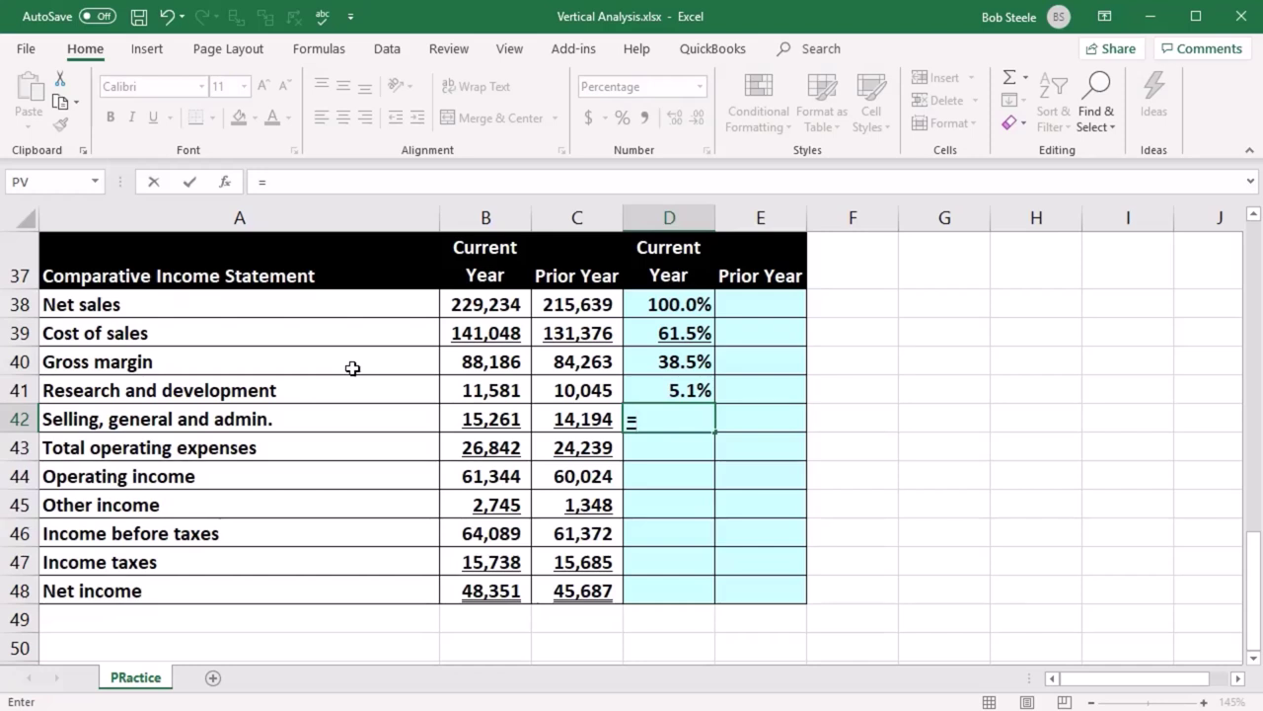
pyautogui.click(467, 419)
pyautogui.write('/')
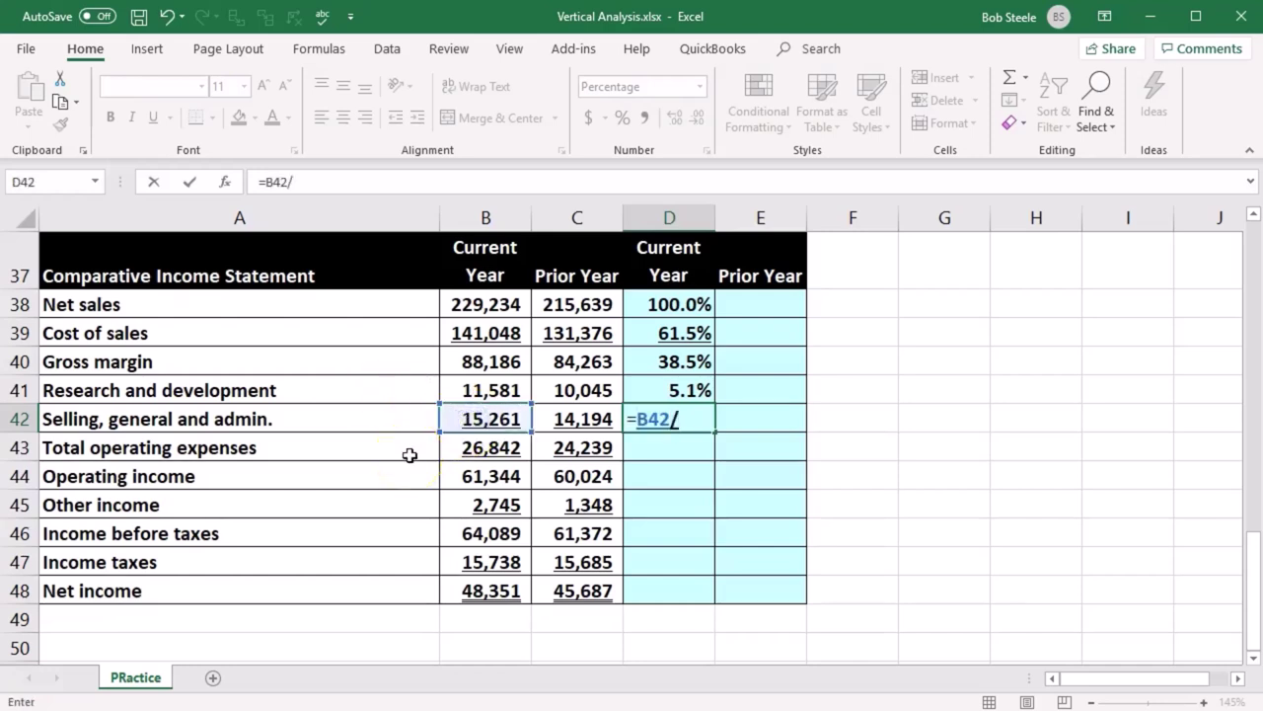
pyautogui.click(475, 304)
pyautogui.press('Return')
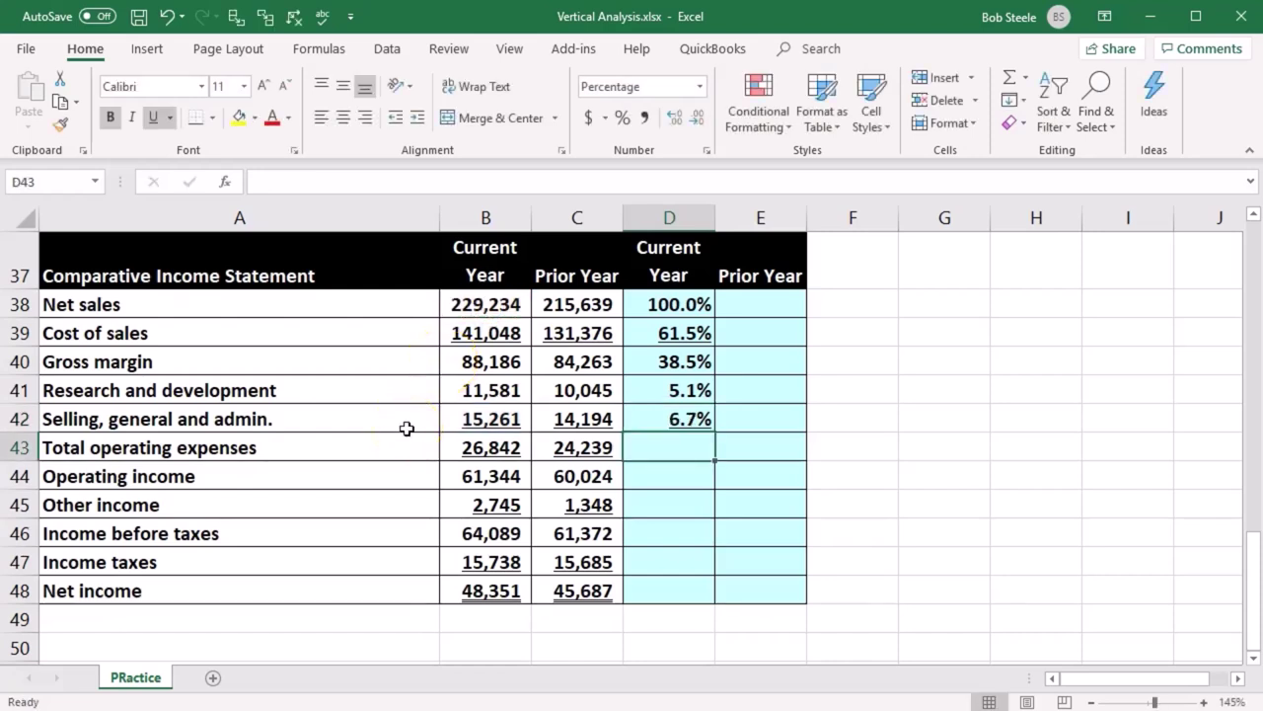
# Step: Enter =B43/B38 in D43 to express current-year Total operating expenses as a percentage of net sales
pyautogui.write('=')
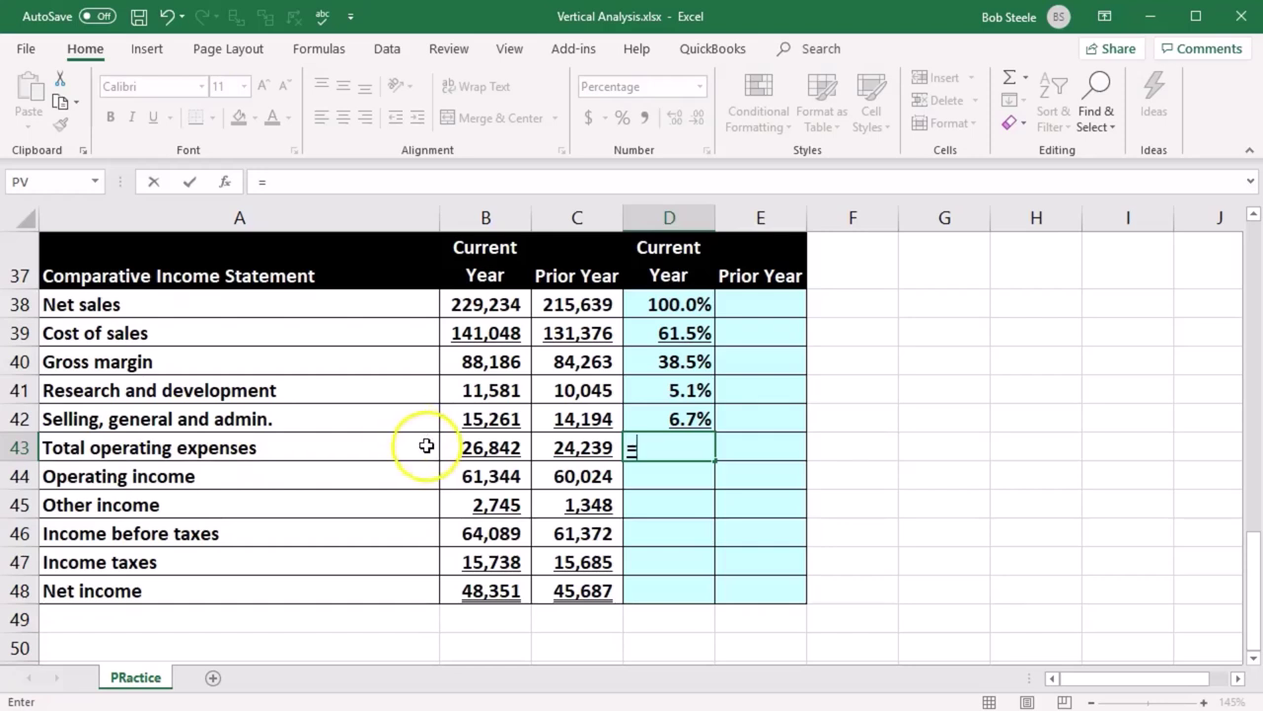
pyautogui.click(450, 450)
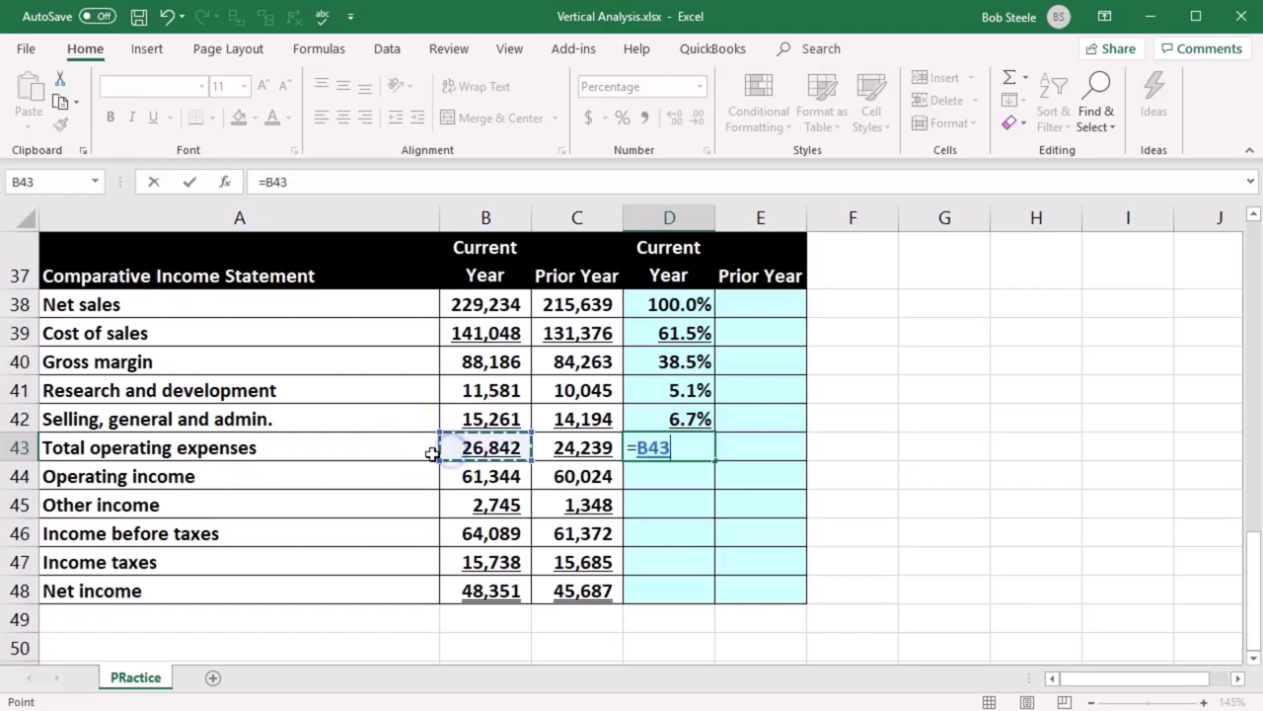
pyautogui.write('/')
pyautogui.click(477, 303)
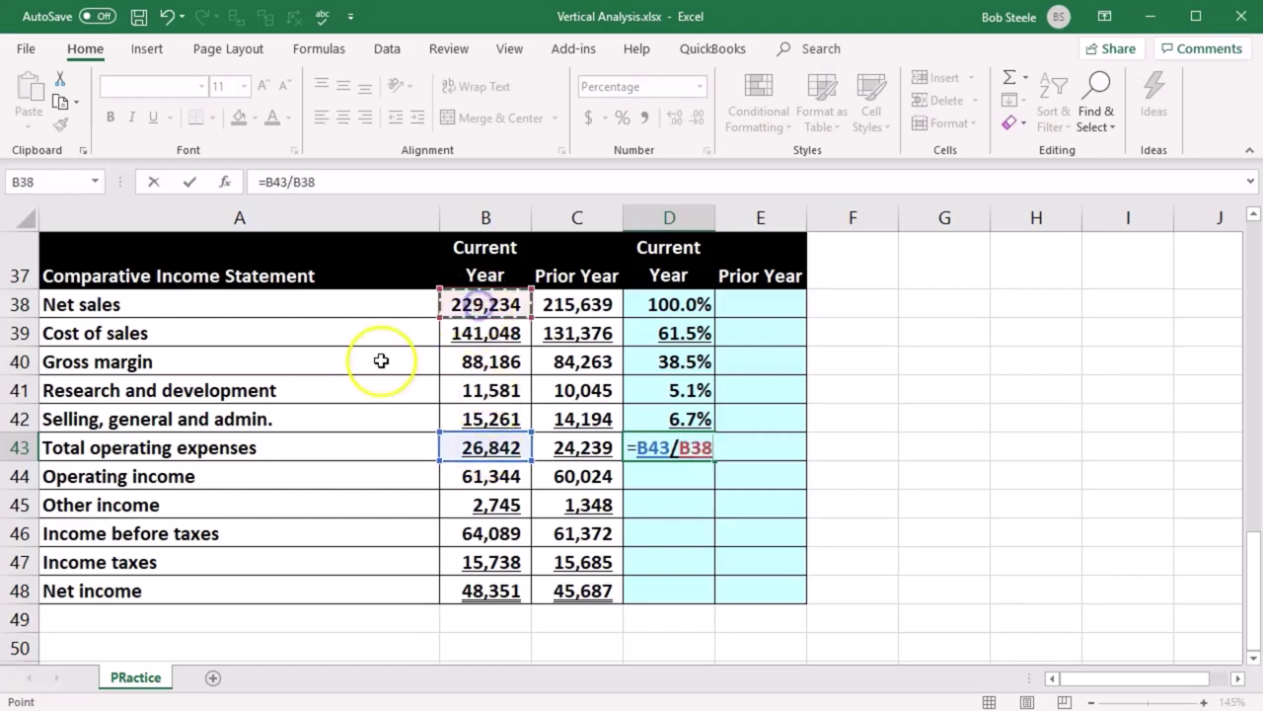
pyautogui.press('Return')
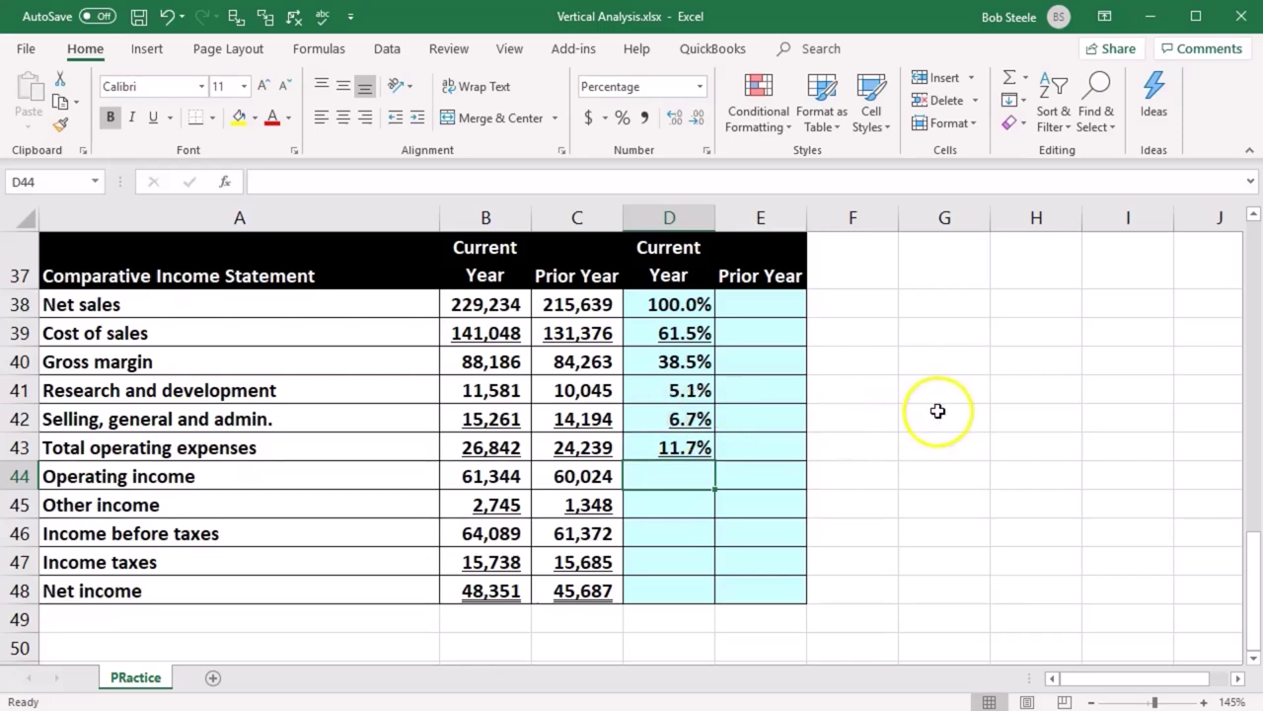
# Step: Check the total operating expenses percentage in Calculator by adding 5.1 and 6.7, and close Calculator
pyautogui.press('XF86Calculator')
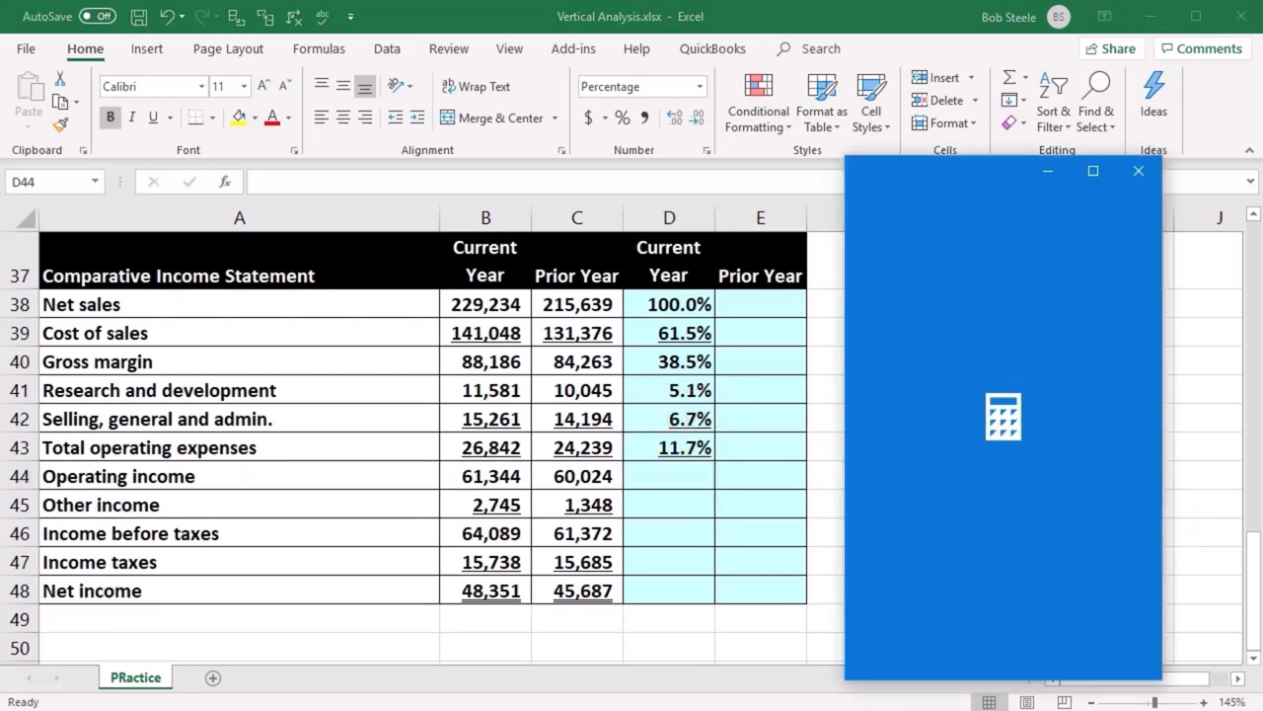
pyautogui.write('5.1+6.7')
pyautogui.press('Return')
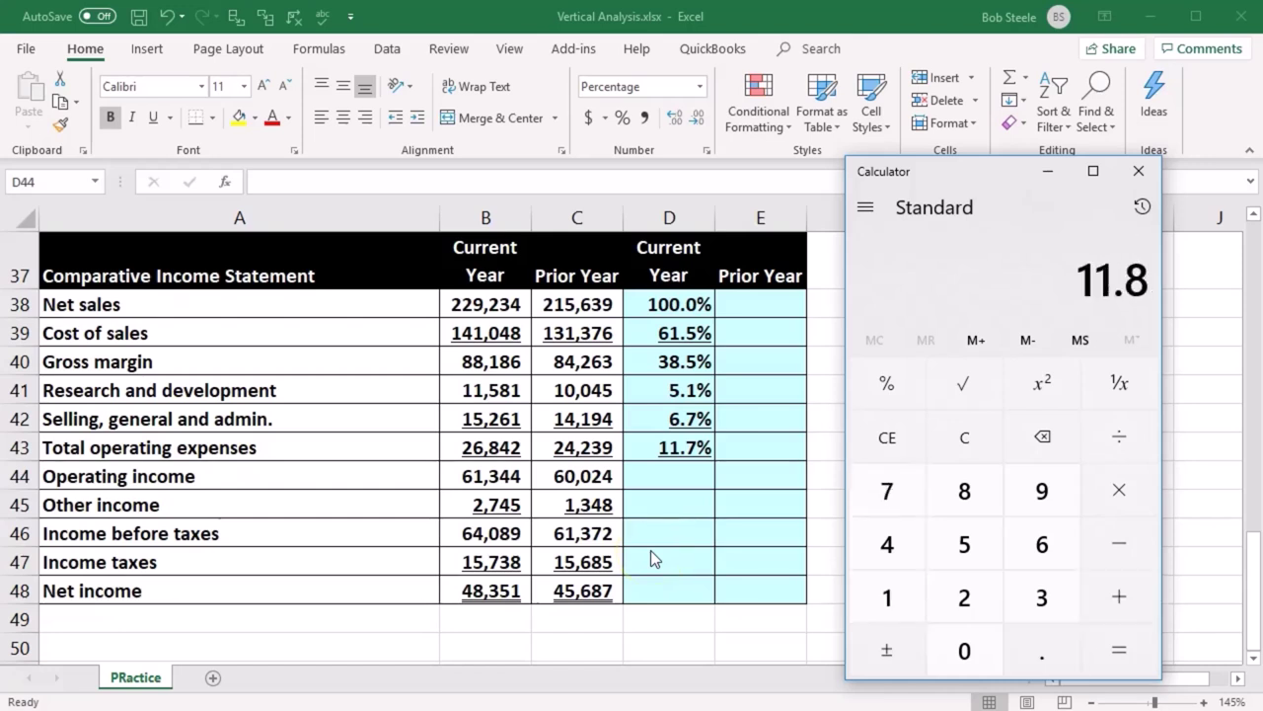
pyautogui.click(1138, 172)
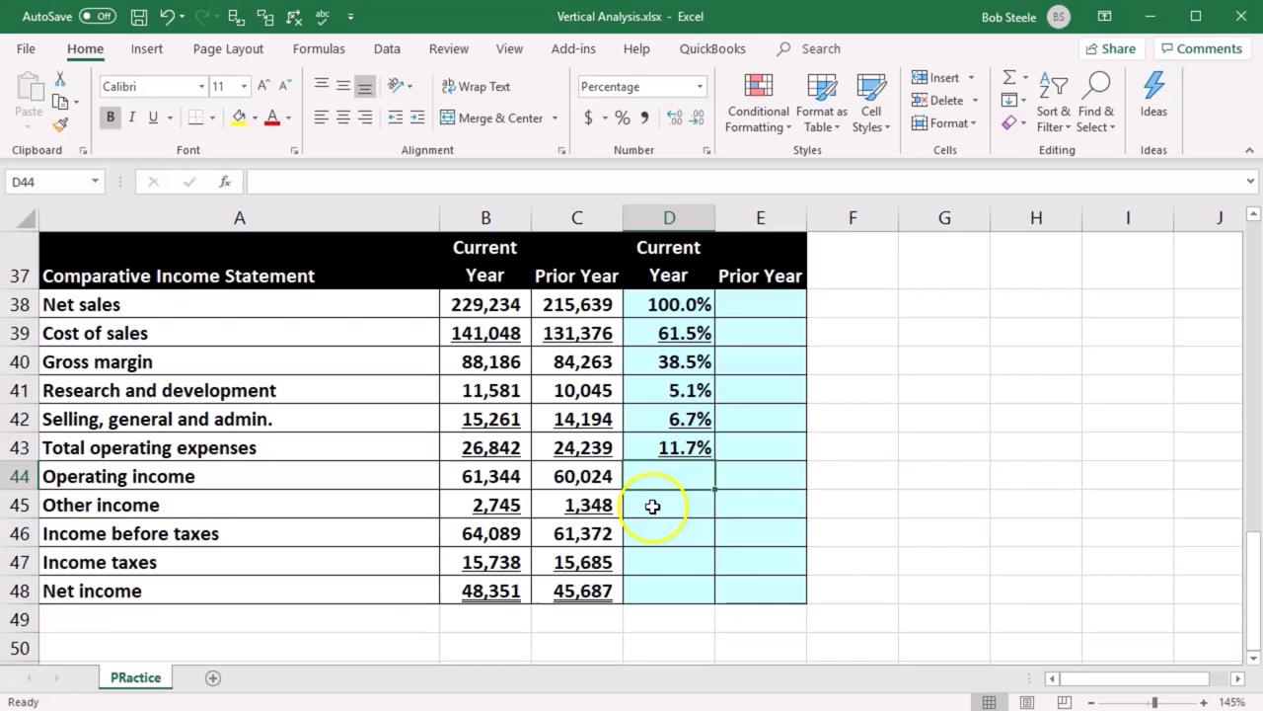
# Step: Show the Total operating expenses percentage in D43 with two decimals, and return it to one decimal
pyautogui.click(681, 447)
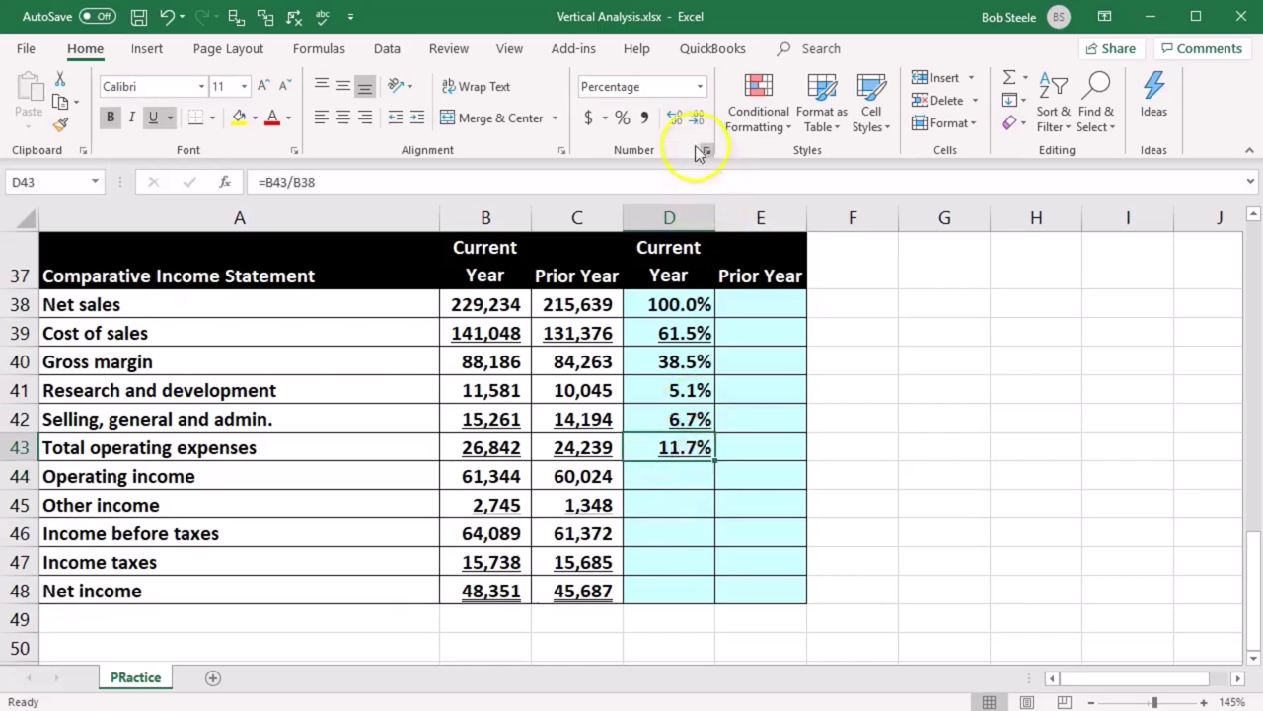
pyautogui.click(673, 119)
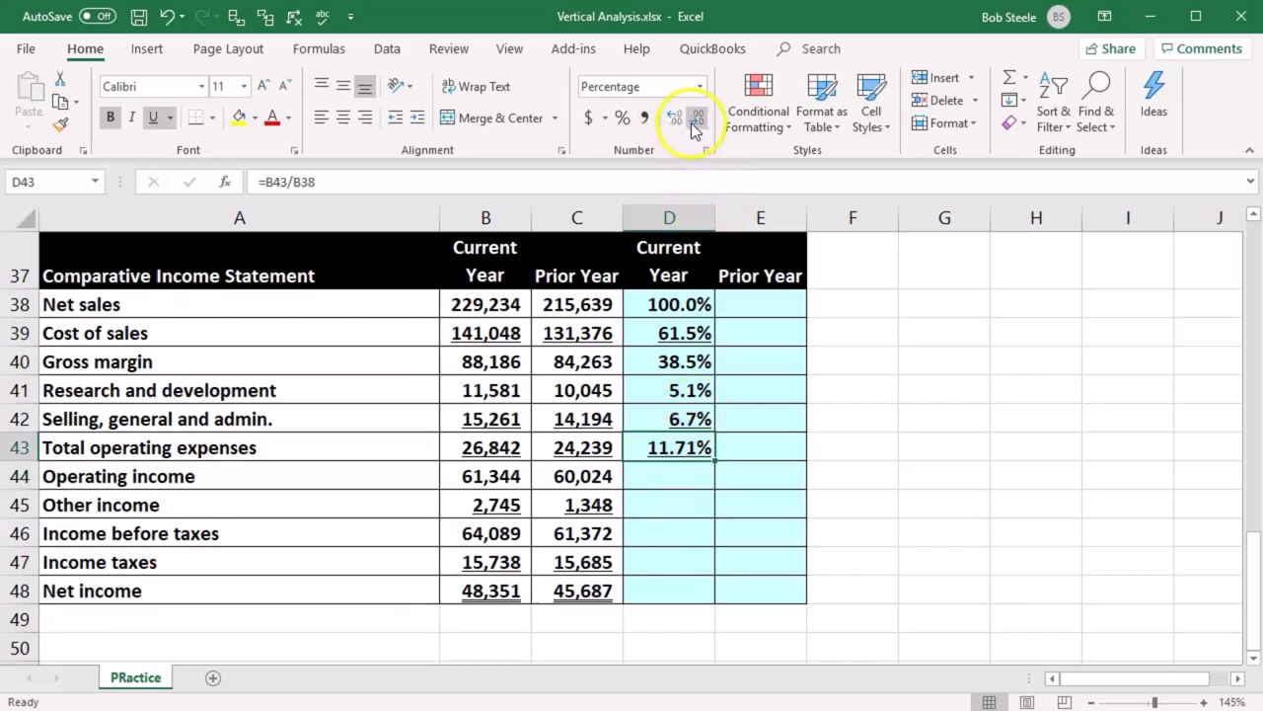
pyautogui.click(693, 123)
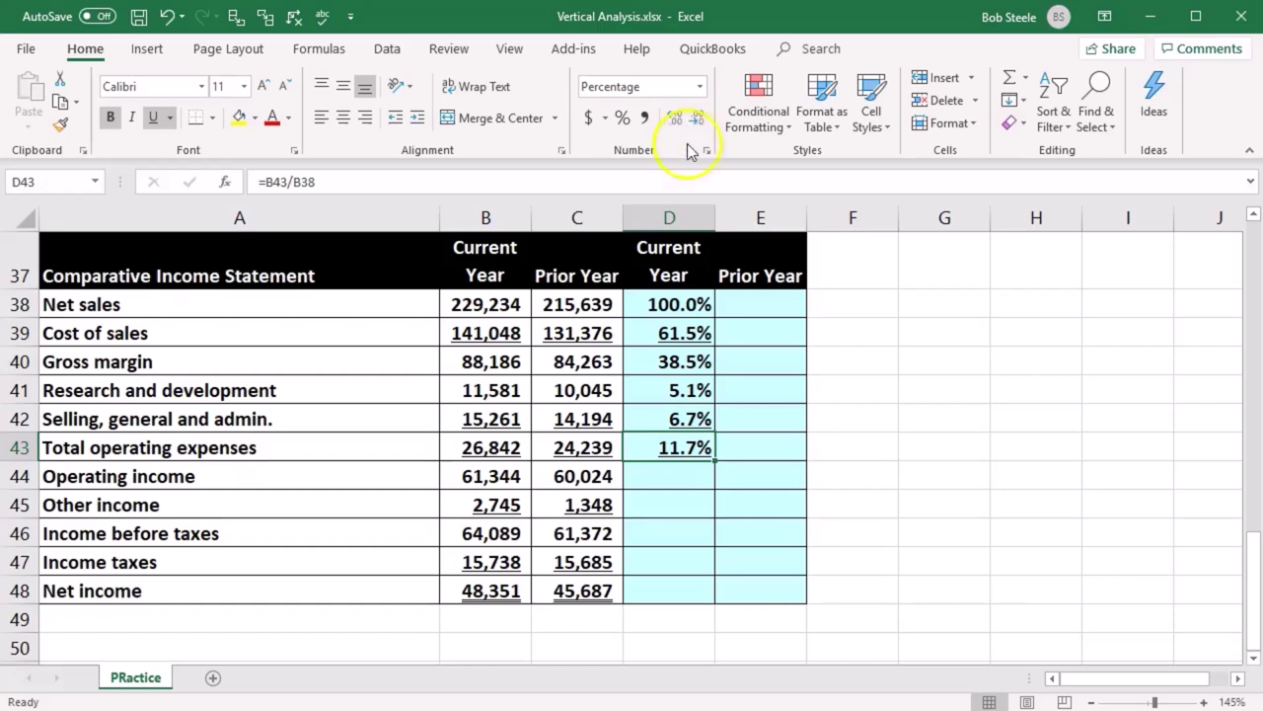
# Step: Enter =B44/B38 in D44 to express current-year Operating income as a percentage of net sales
pyautogui.click(668, 482)
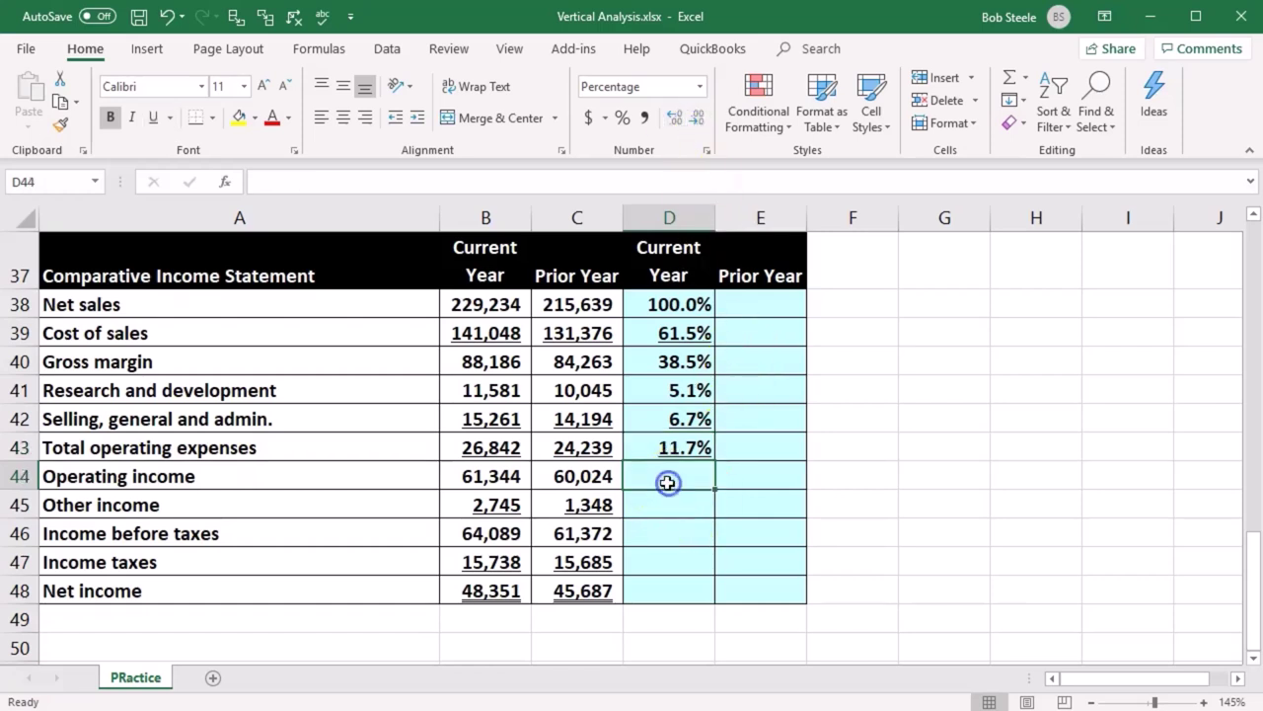
pyautogui.write('=')
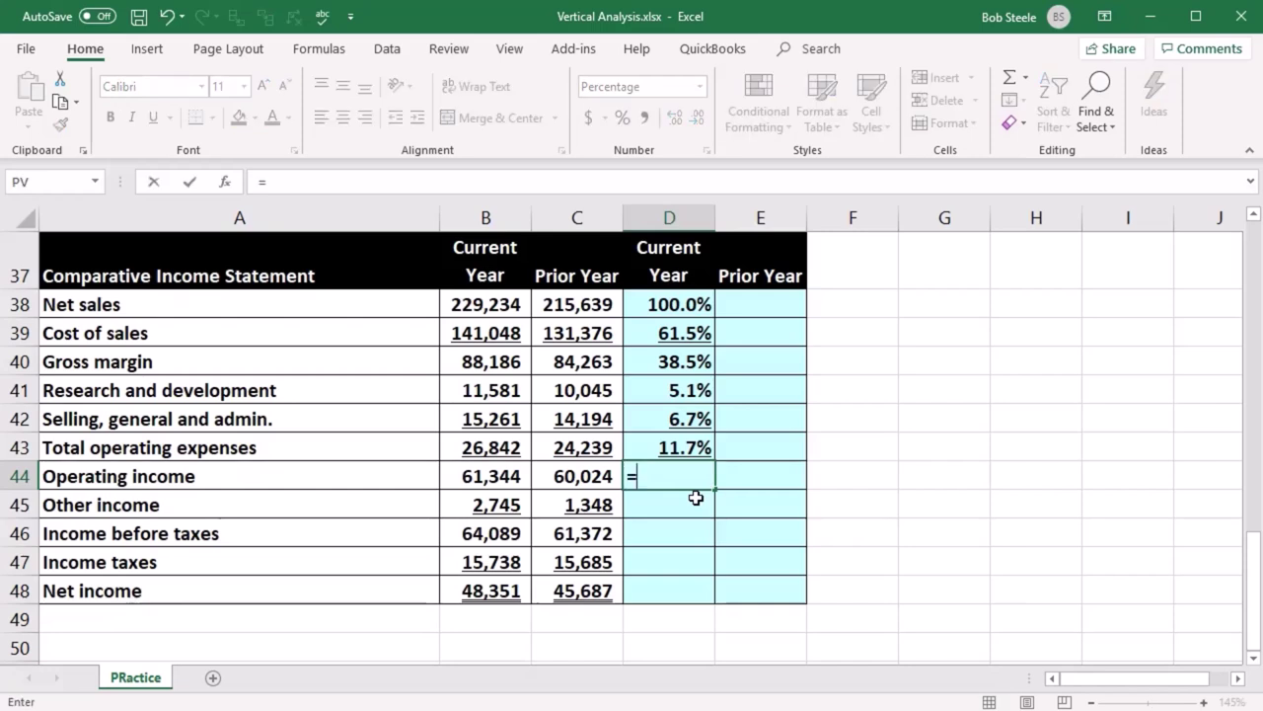
pyautogui.press('Left')
pyautogui.press('Left')
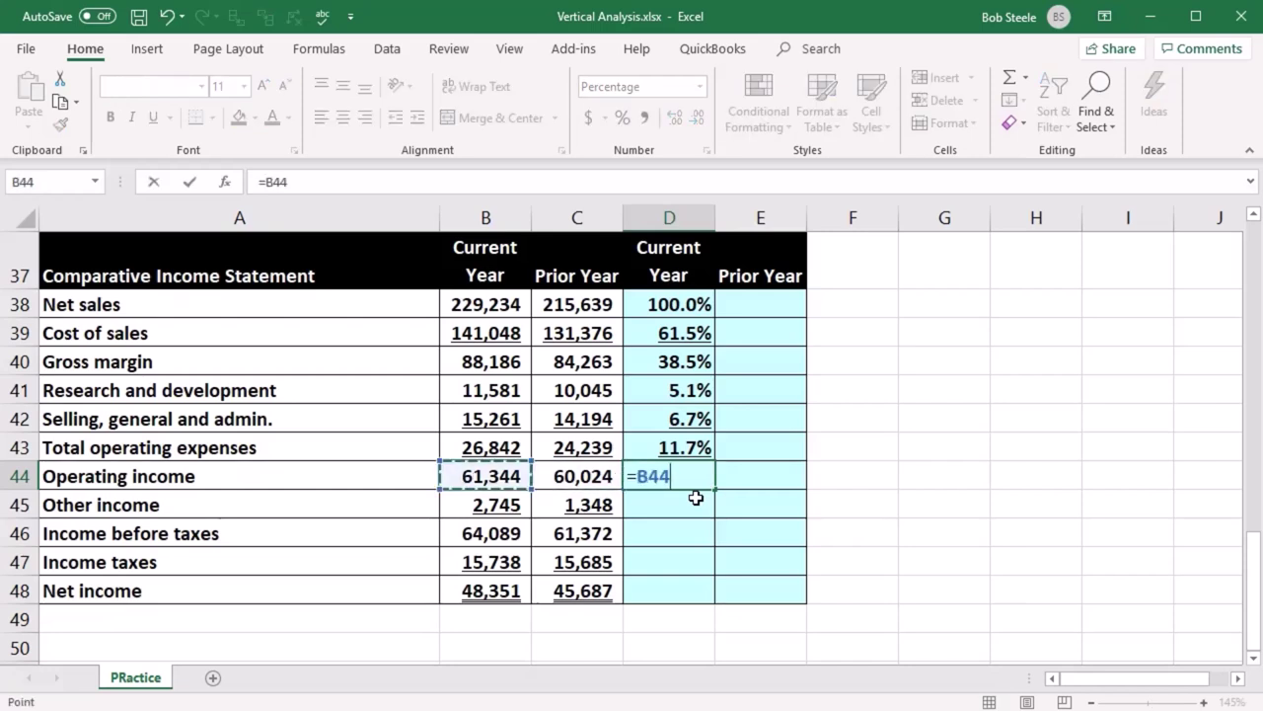
pyautogui.write('/')
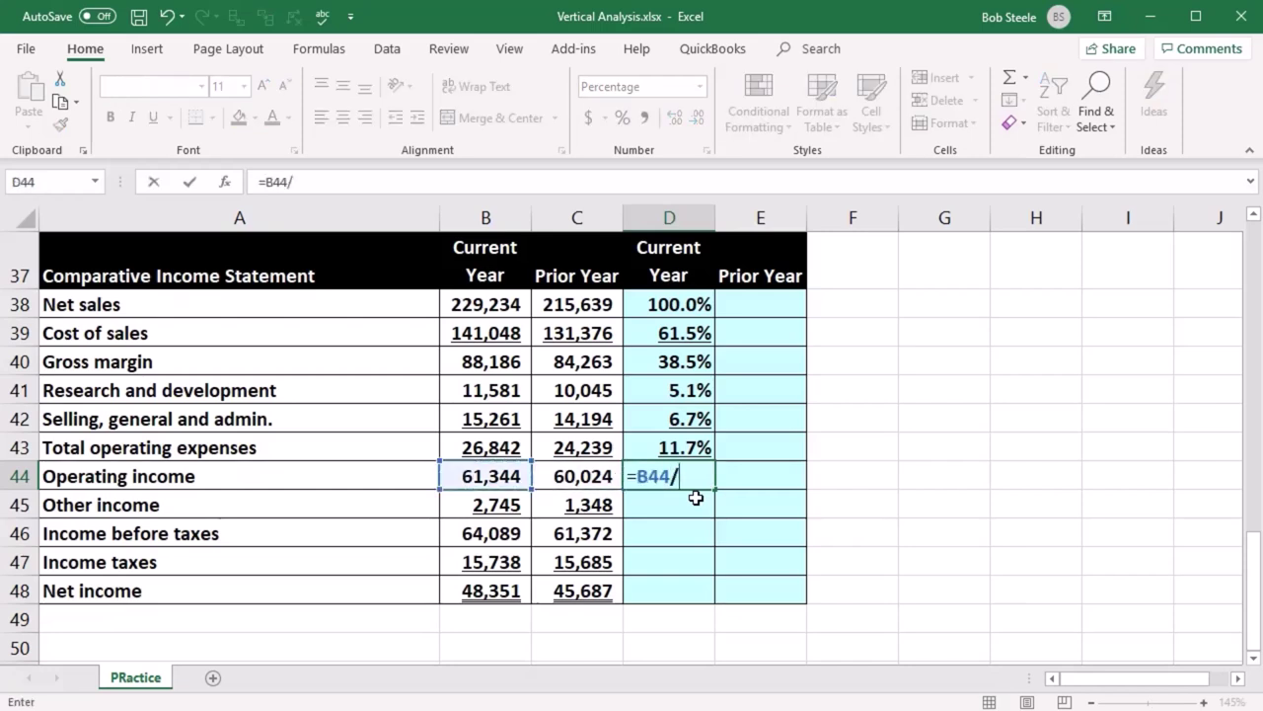
pyautogui.click(501, 307)
pyautogui.press('Return')
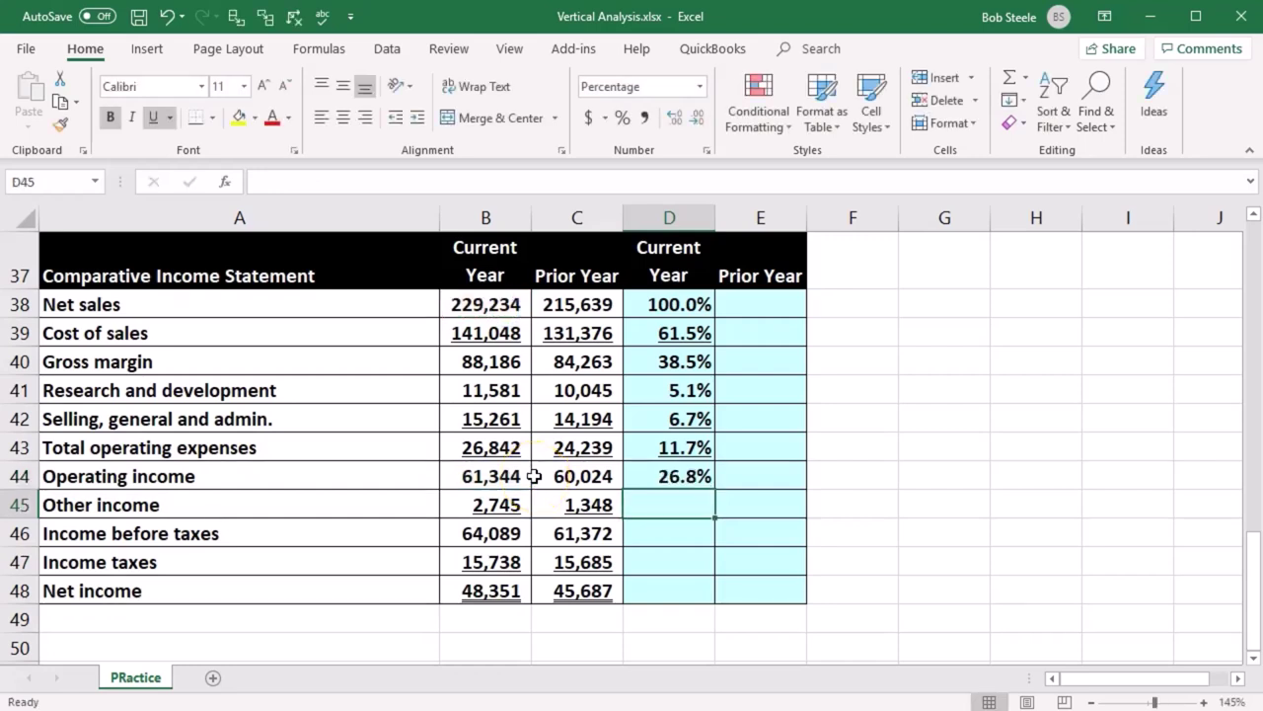
# Step: Enter =B45/B38 in D45 to express current-year Other income as a percentage of net sales
pyautogui.write('=')
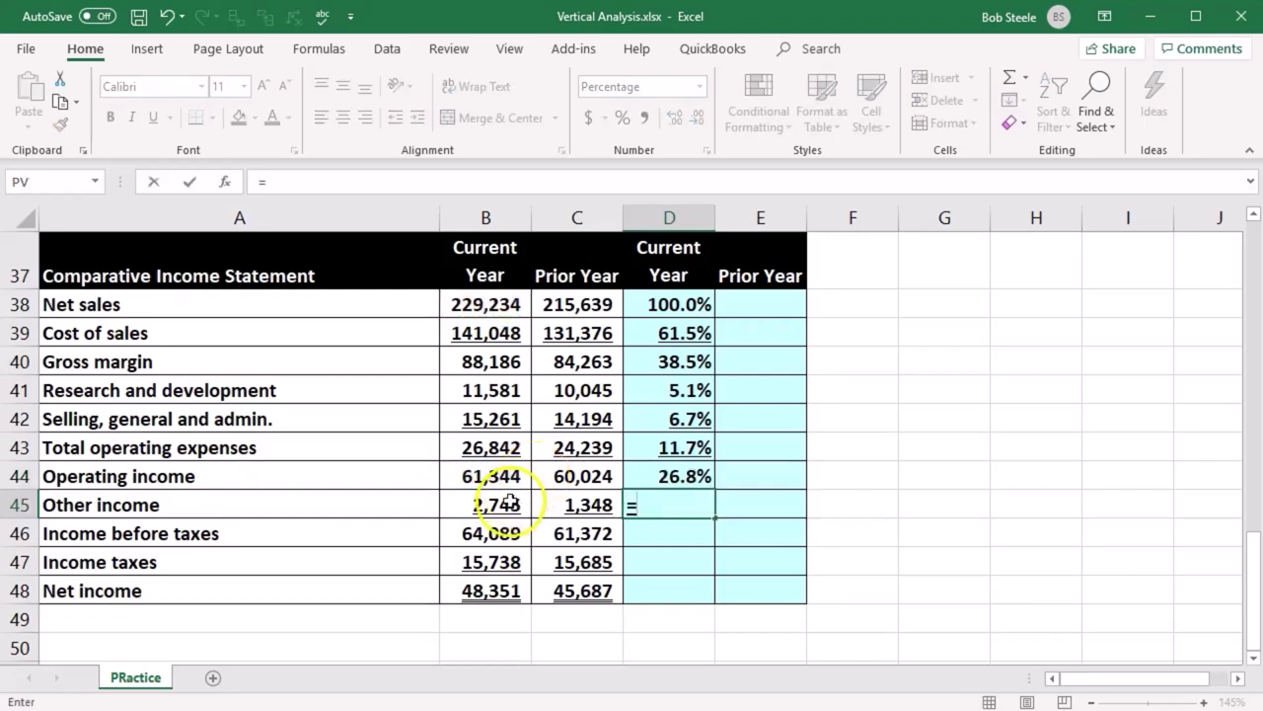
pyautogui.click(498, 504)
pyautogui.write('/')
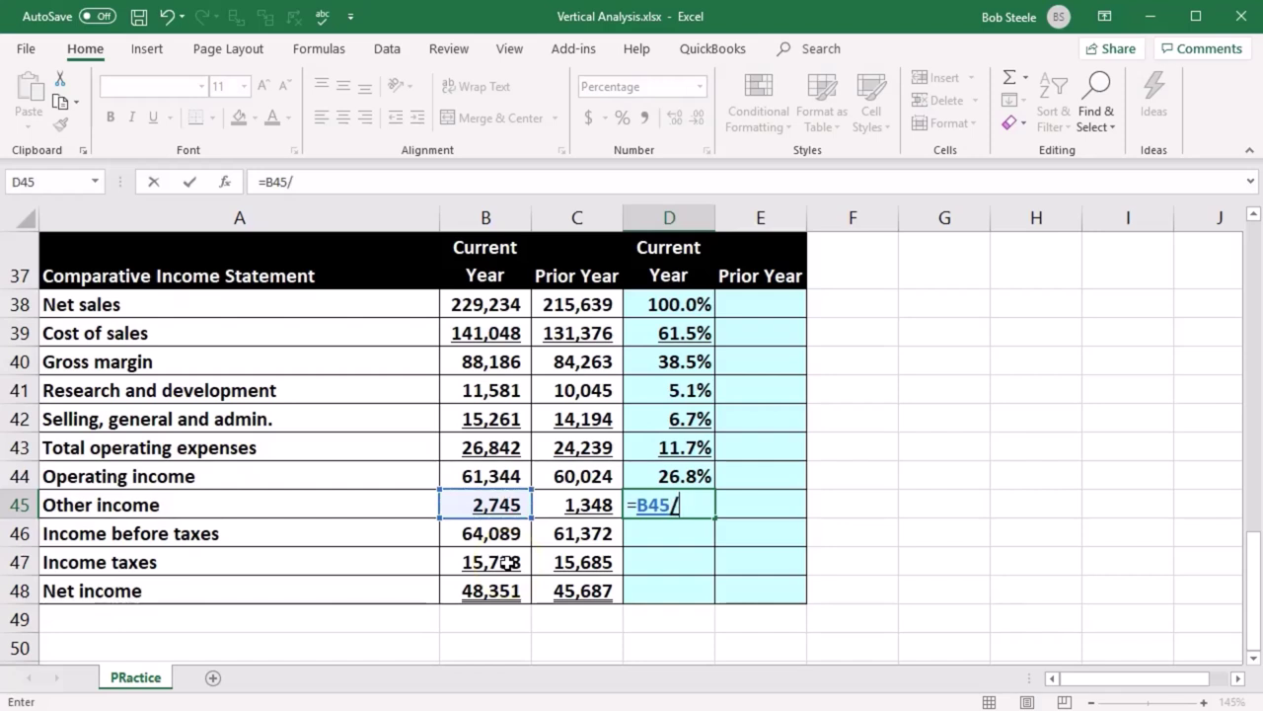
pyautogui.click(475, 299)
pyautogui.press('Return')
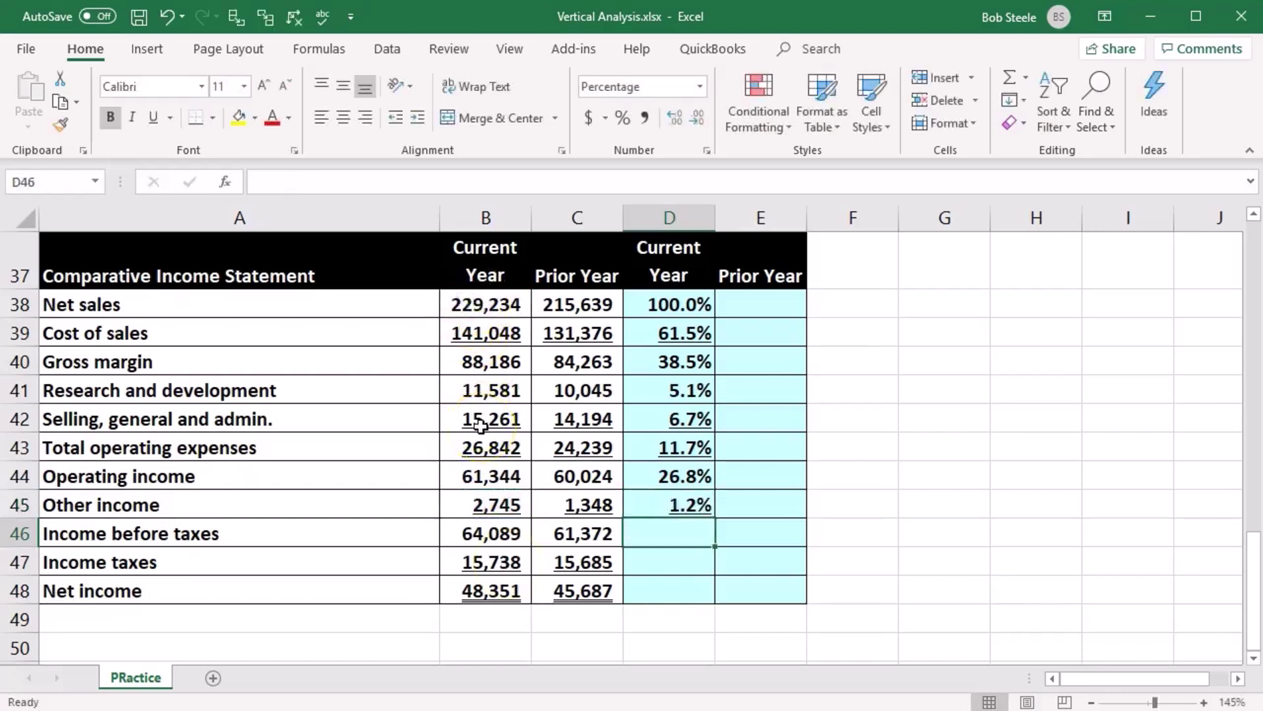
# Step: Enter =B46/B38 in D46 to express current-year Income before taxes as a percentage of net sales
pyautogui.write('=')
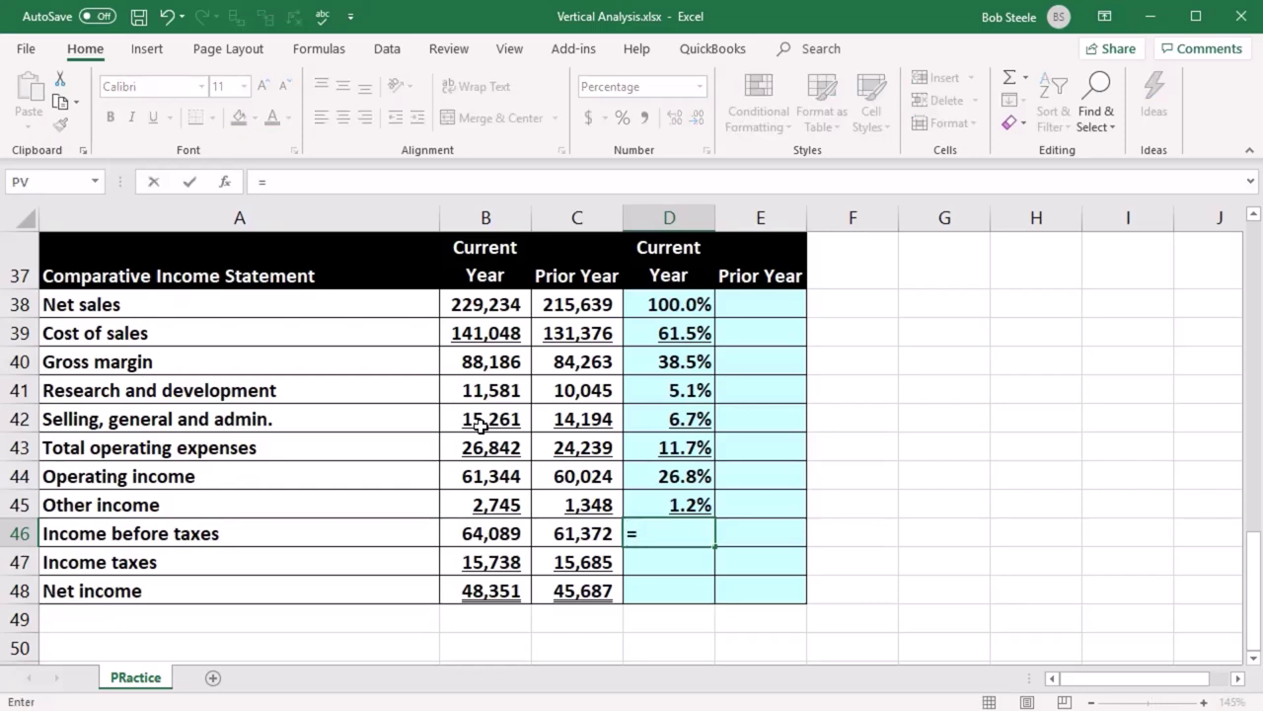
pyautogui.click(474, 534)
pyautogui.write('/')
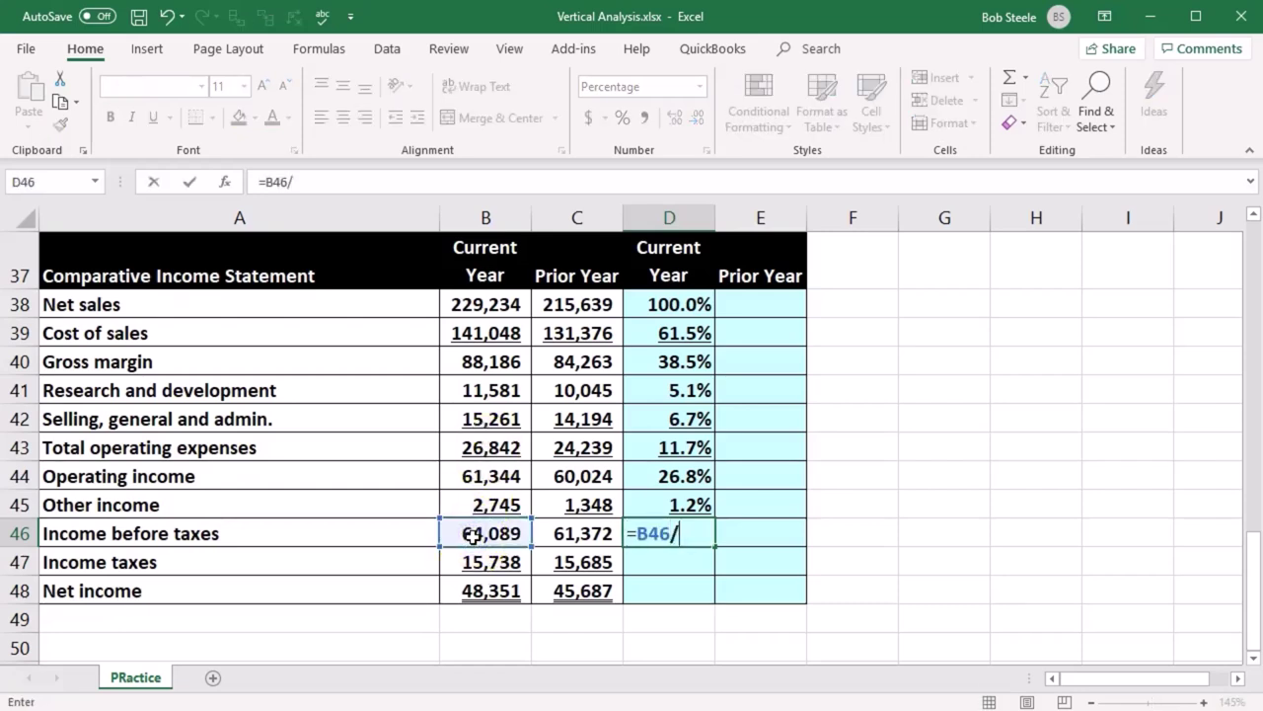
pyautogui.click(481, 307)
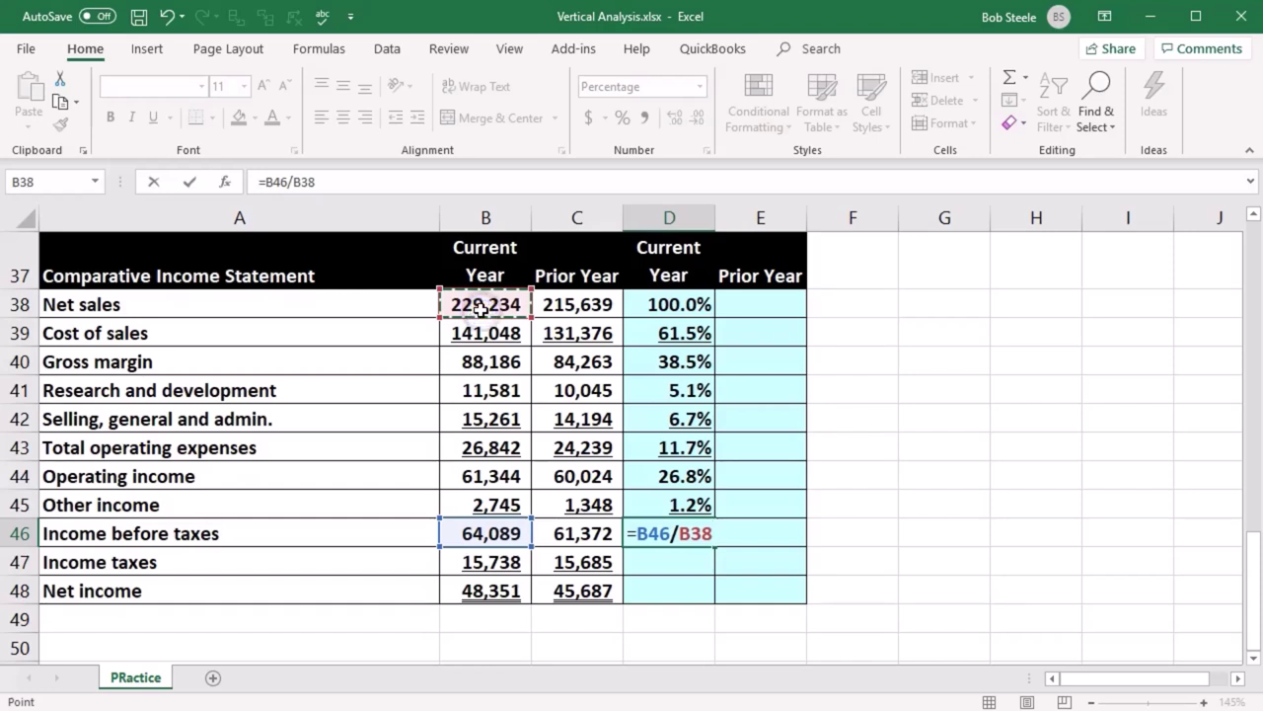
pyautogui.press('Return')
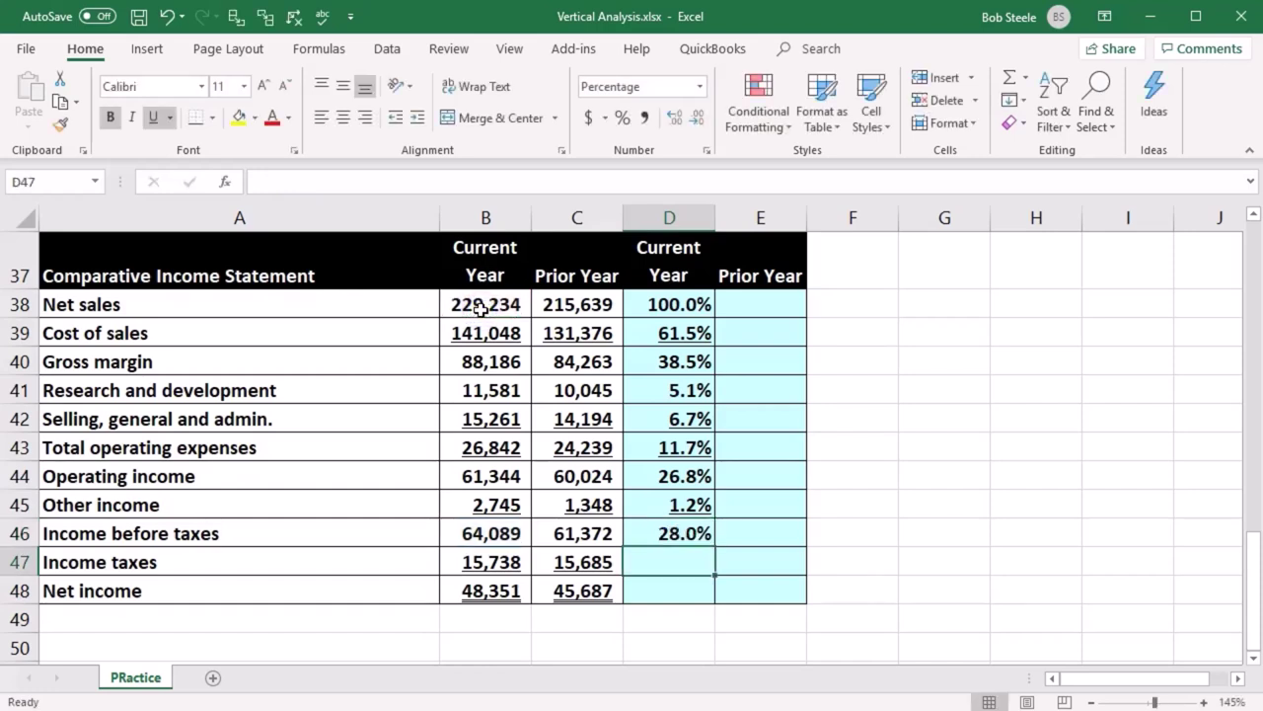
# Step: Enter =B47/B38 in D47 to express current-year Income taxes as a percentage of net sales
pyautogui.write('=')
pyautogui.click(468, 558)
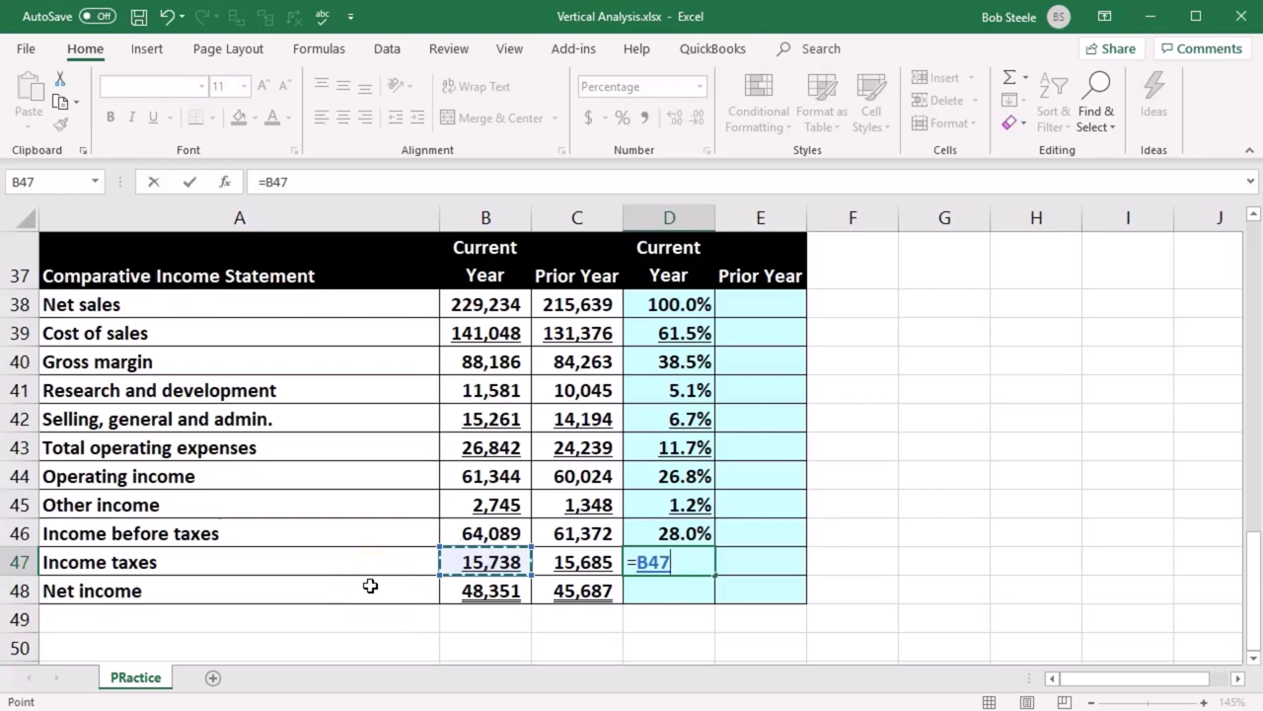
pyautogui.write('/')
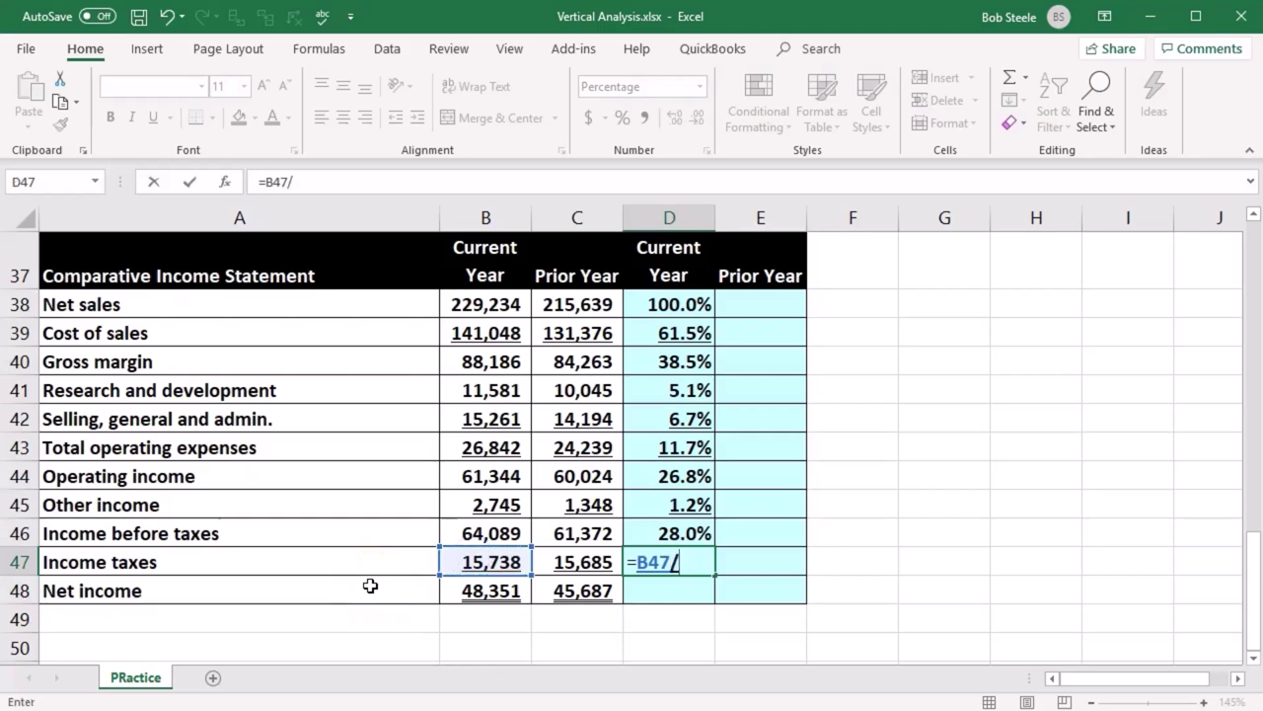
pyautogui.click(484, 304)
pyautogui.press('Return')
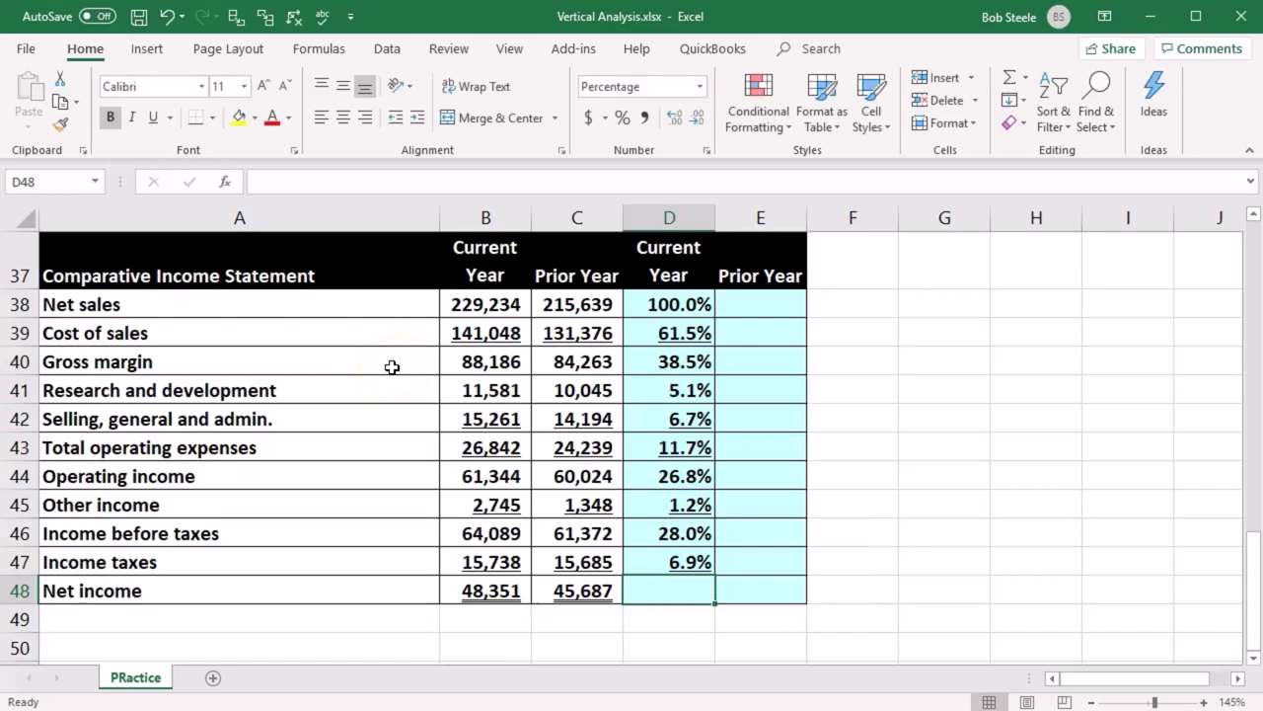
# Step: Enter =B48/B38 in D48 to express current-year Net income as a percentage of net sales
pyautogui.write('=')
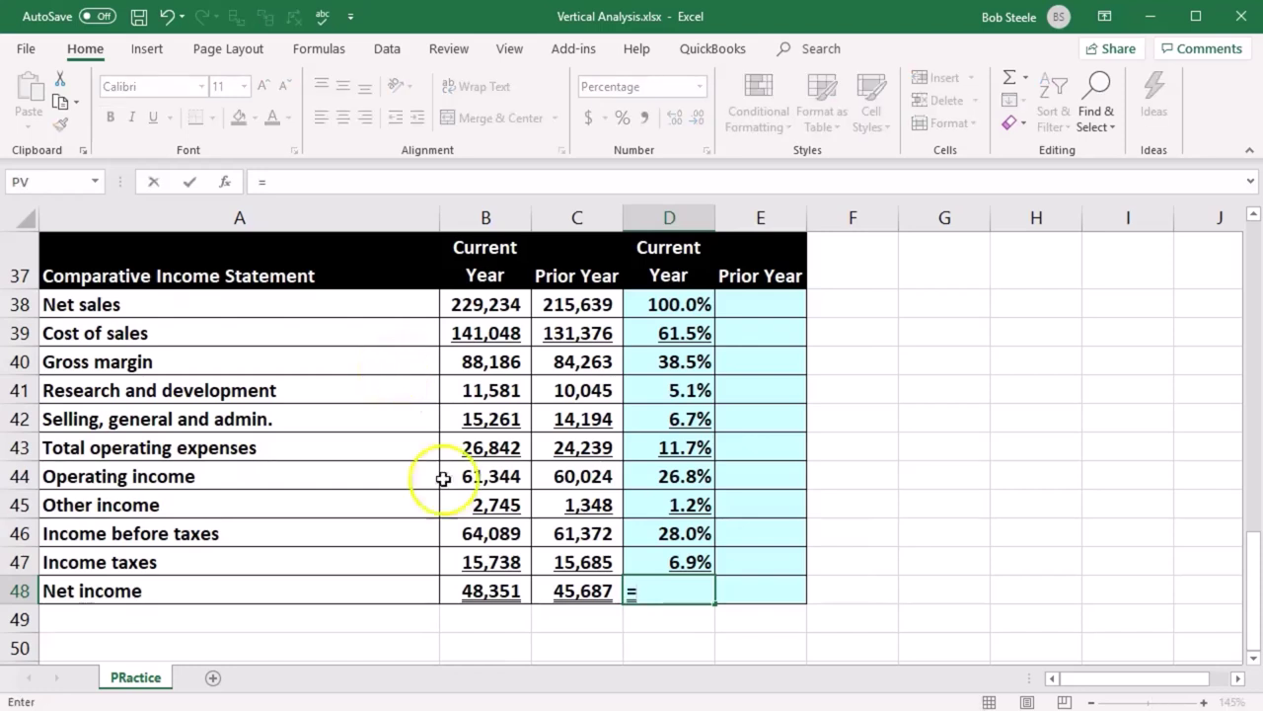
pyautogui.click(470, 597)
pyautogui.write('/')
pyautogui.click(499, 309)
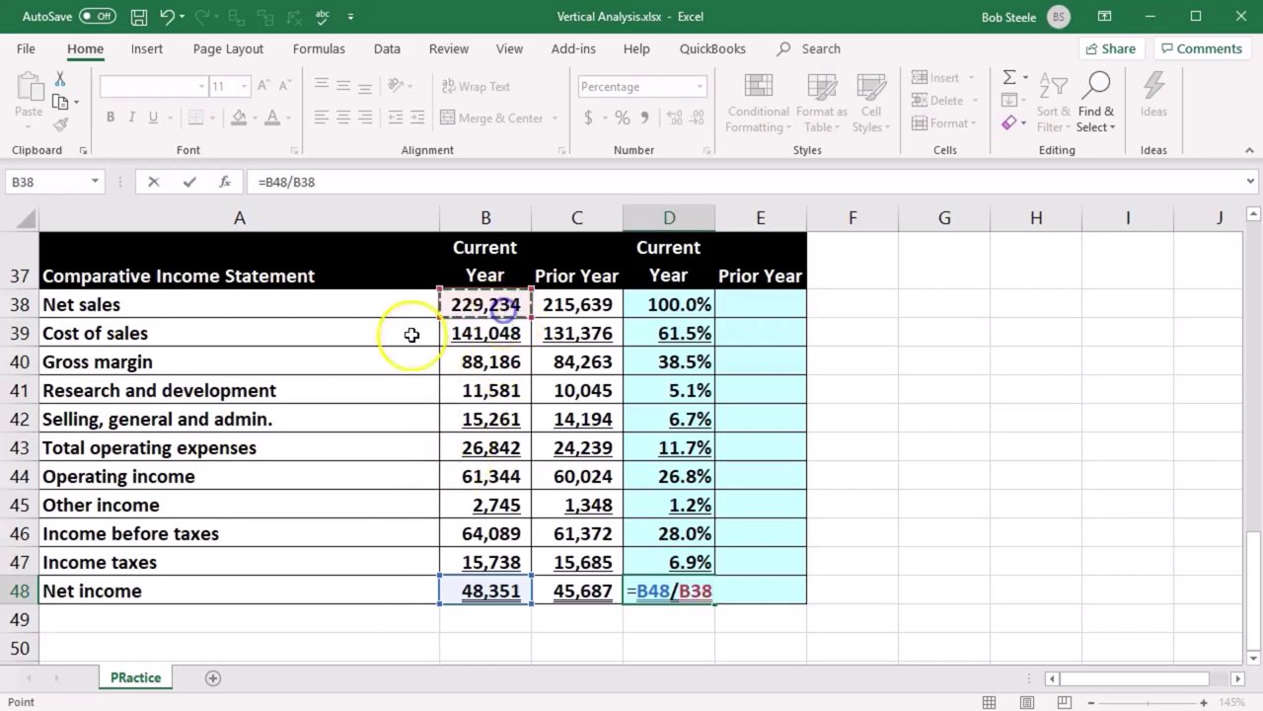
pyautogui.press('Return')
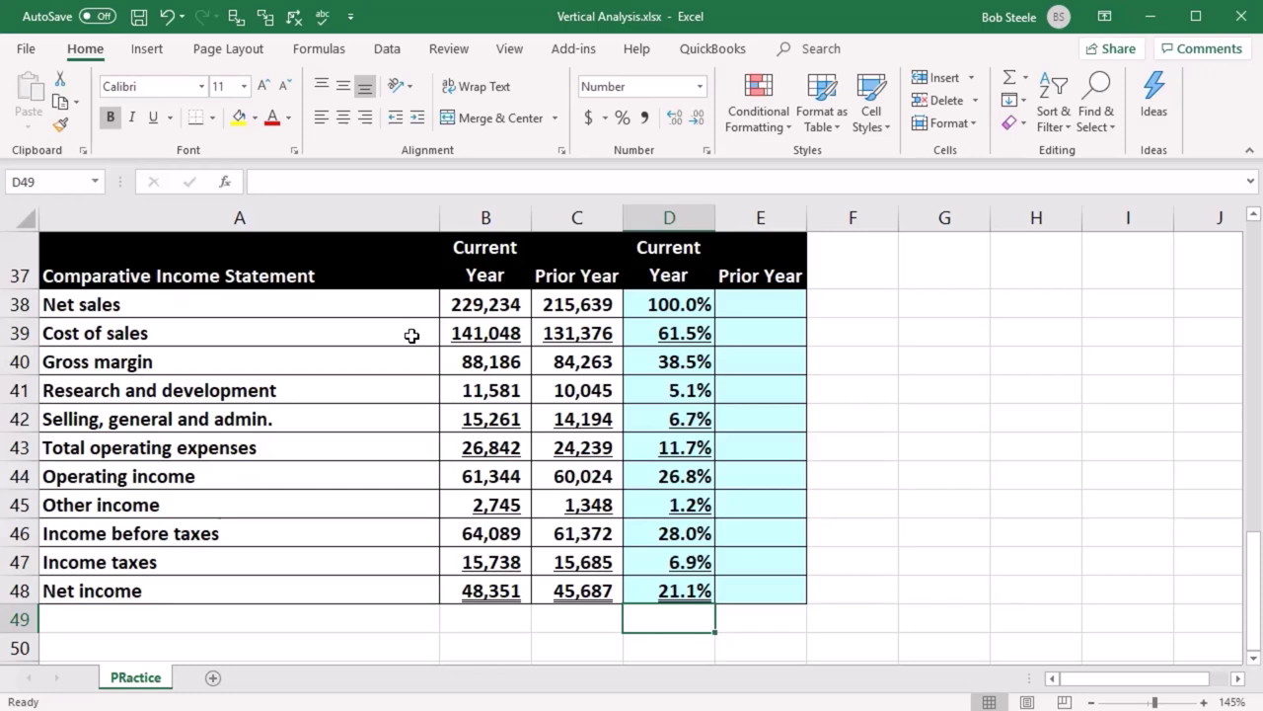
# Step: Clear the current-year percentage formulas in D39:D48, from Cost of sales through Net income, keeping the Net sales formula
pyautogui.moveTo(691, 334); pyautogui.dragTo(658, 586)
pyautogui.press('Delete')
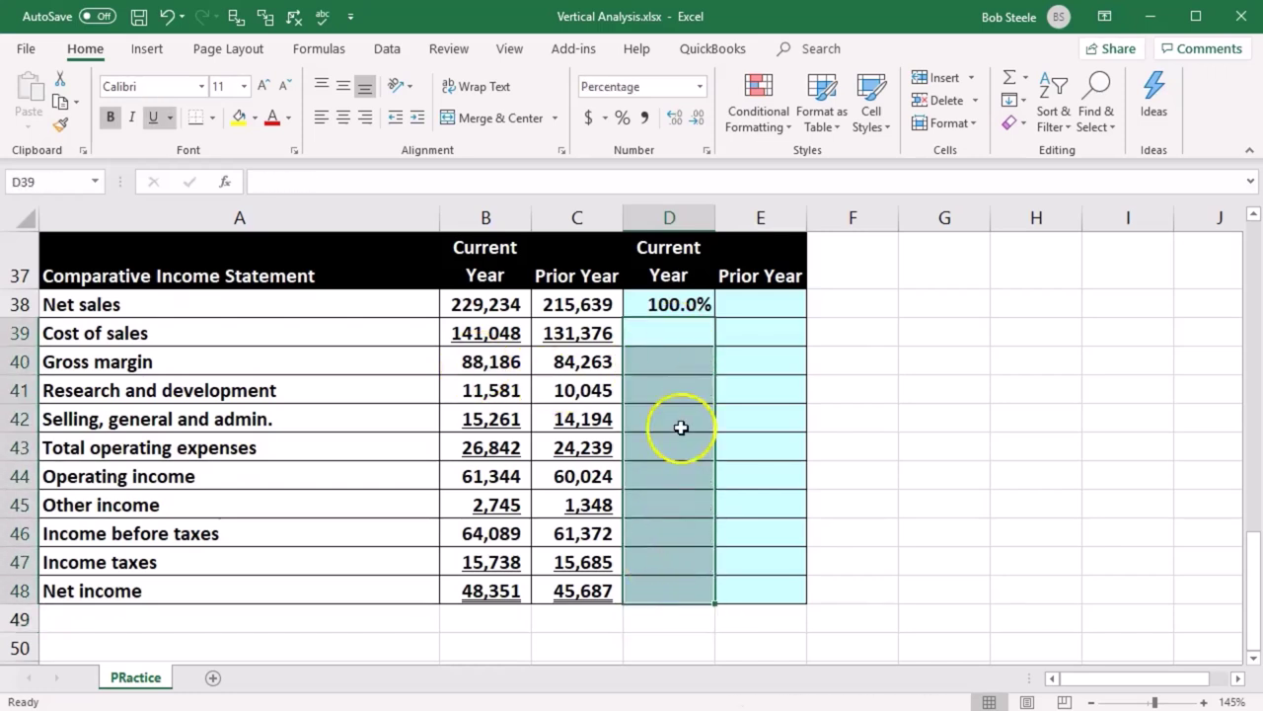
# Step: Try to fill the relative Net sales formula from D38 into D39, inspect its references, and clear D39
pyautogui.click(692, 305)
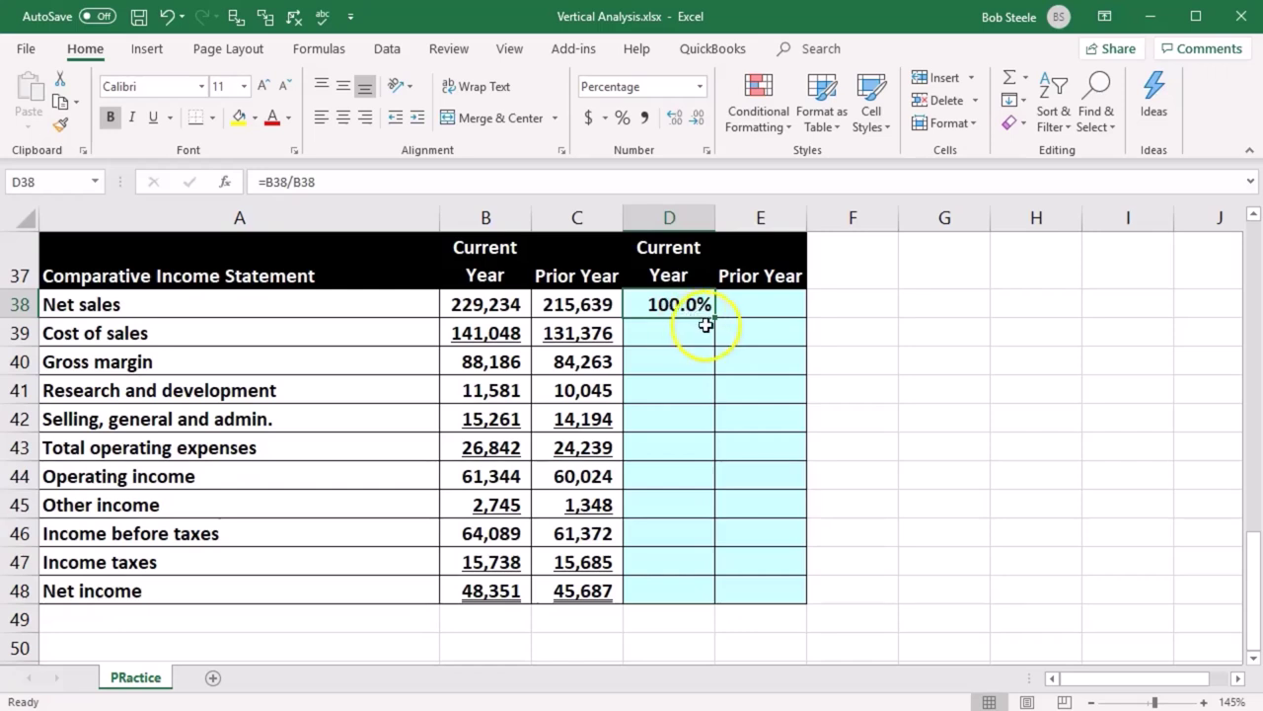
pyautogui.moveTo(718, 319); pyautogui.dragTo(718, 335)
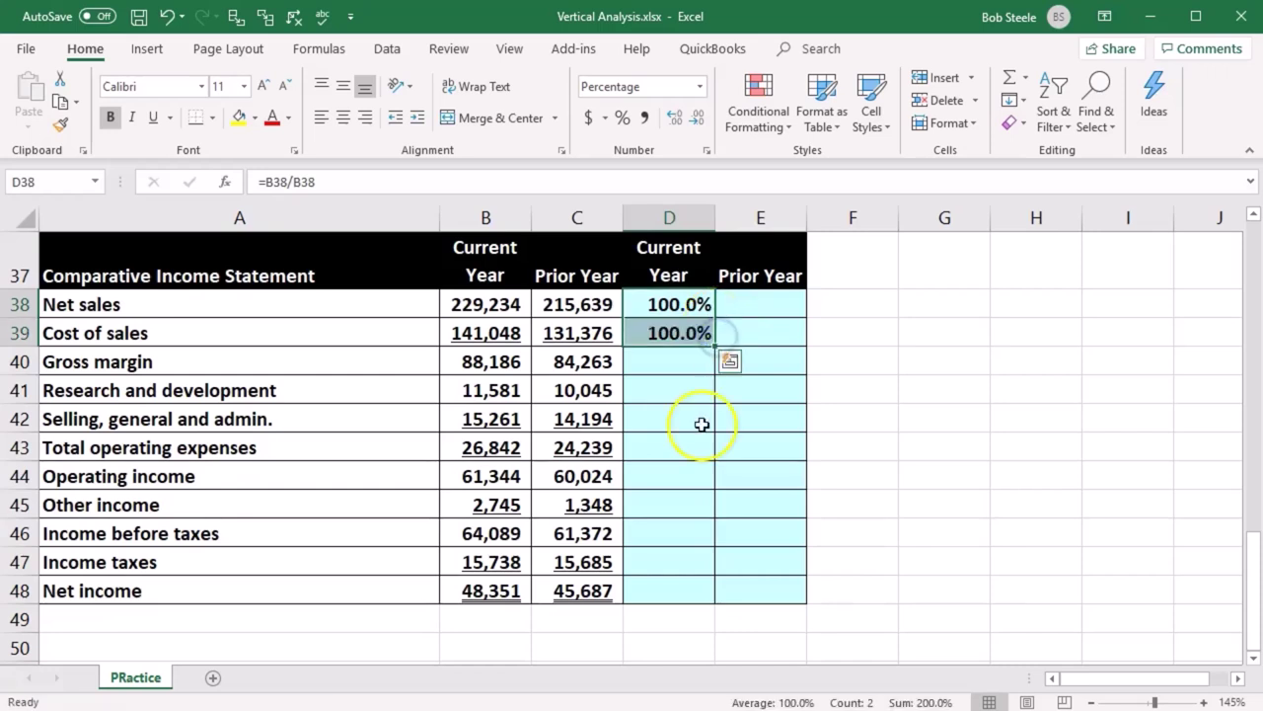
pyautogui.doubleClick(679, 334)
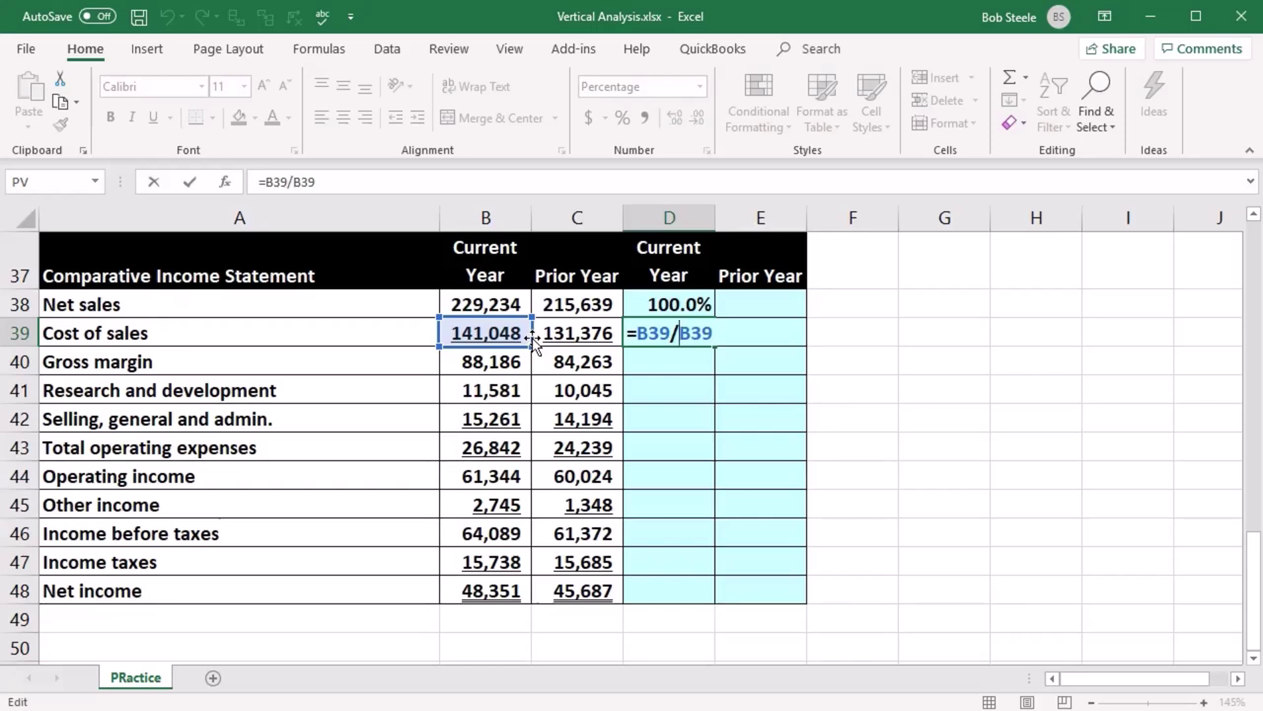
pyautogui.moveTo(533, 340); pyautogui.dragTo(530, 310)
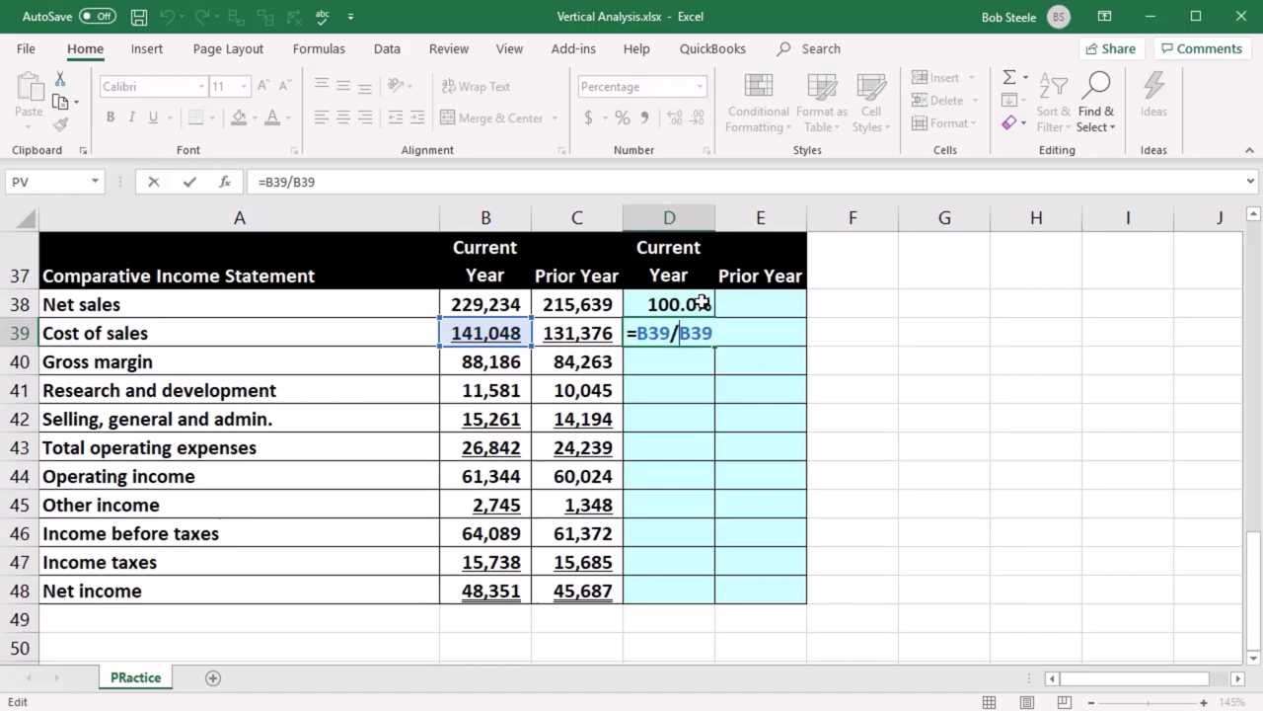
pyautogui.press('Return')
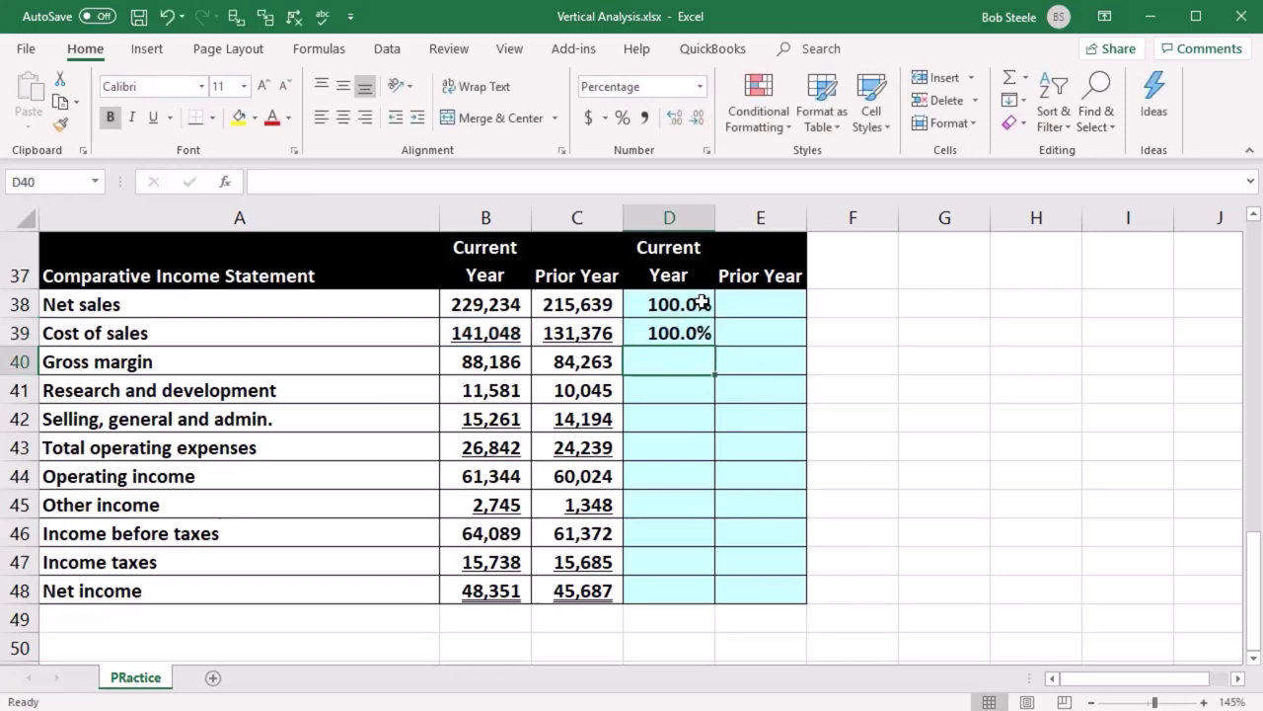
pyautogui.click(673, 331)
pyautogui.press('Delete')
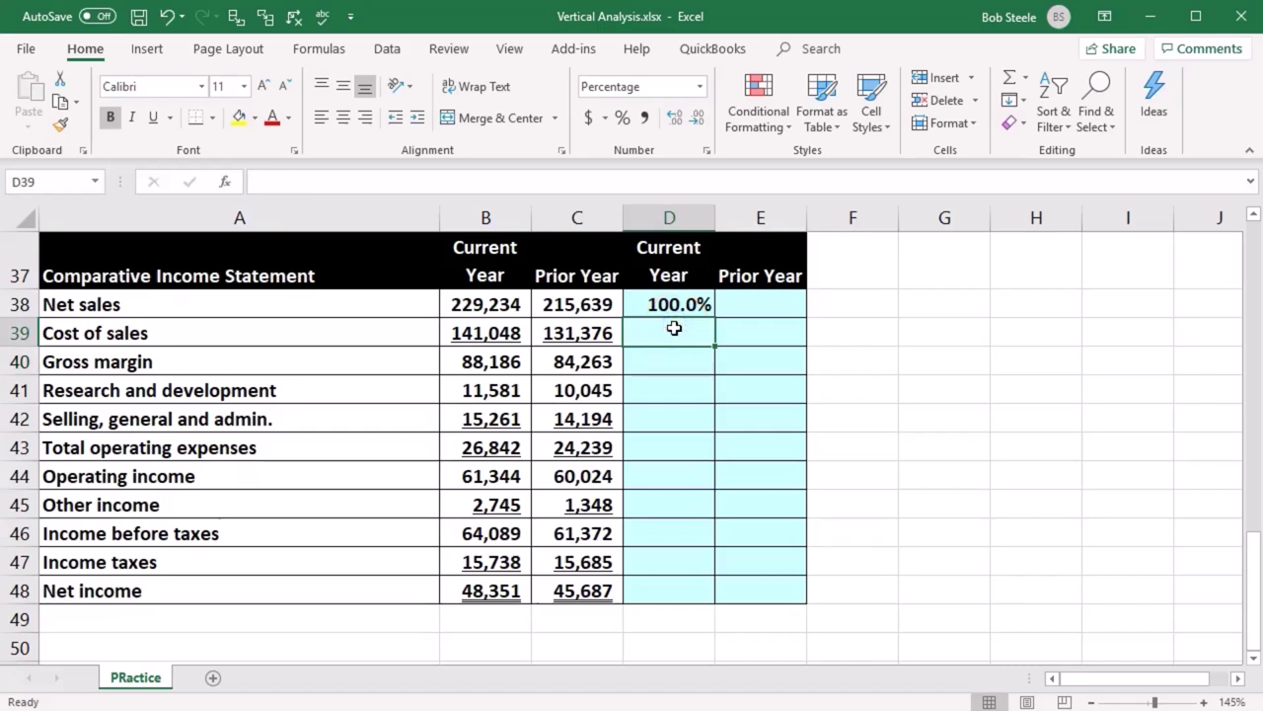
# Step: Make the denominator of the current-year Net sales percentage in D38 absolute, so the formula reads =B38/$B$38
pyautogui.doubleClick(669, 304)
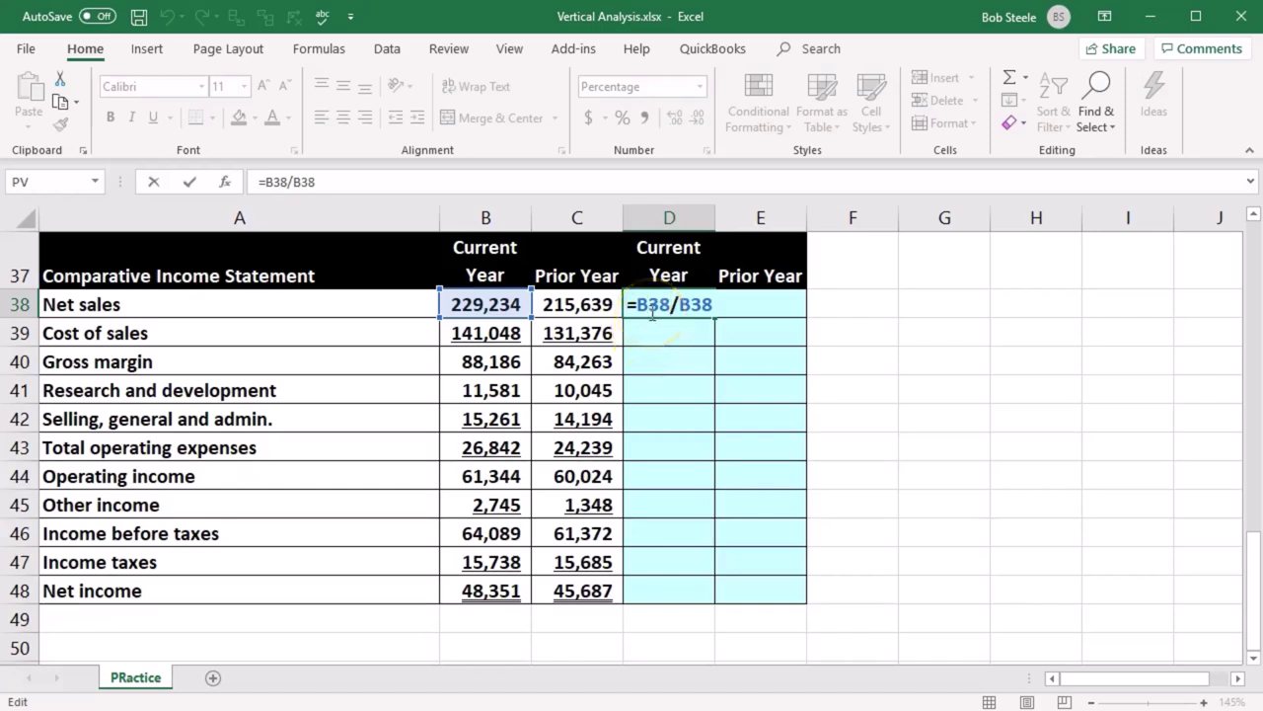
pyautogui.click(689, 308)
pyautogui.press('F4')
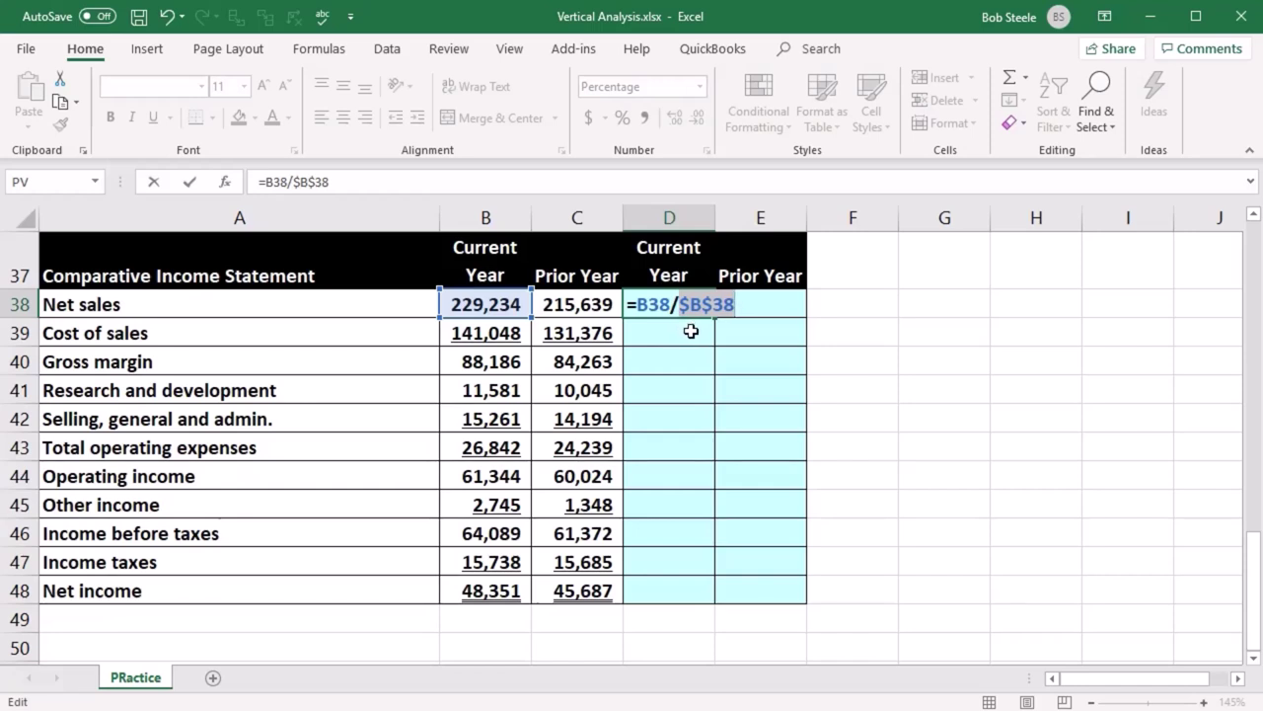
pyautogui.press('Return')
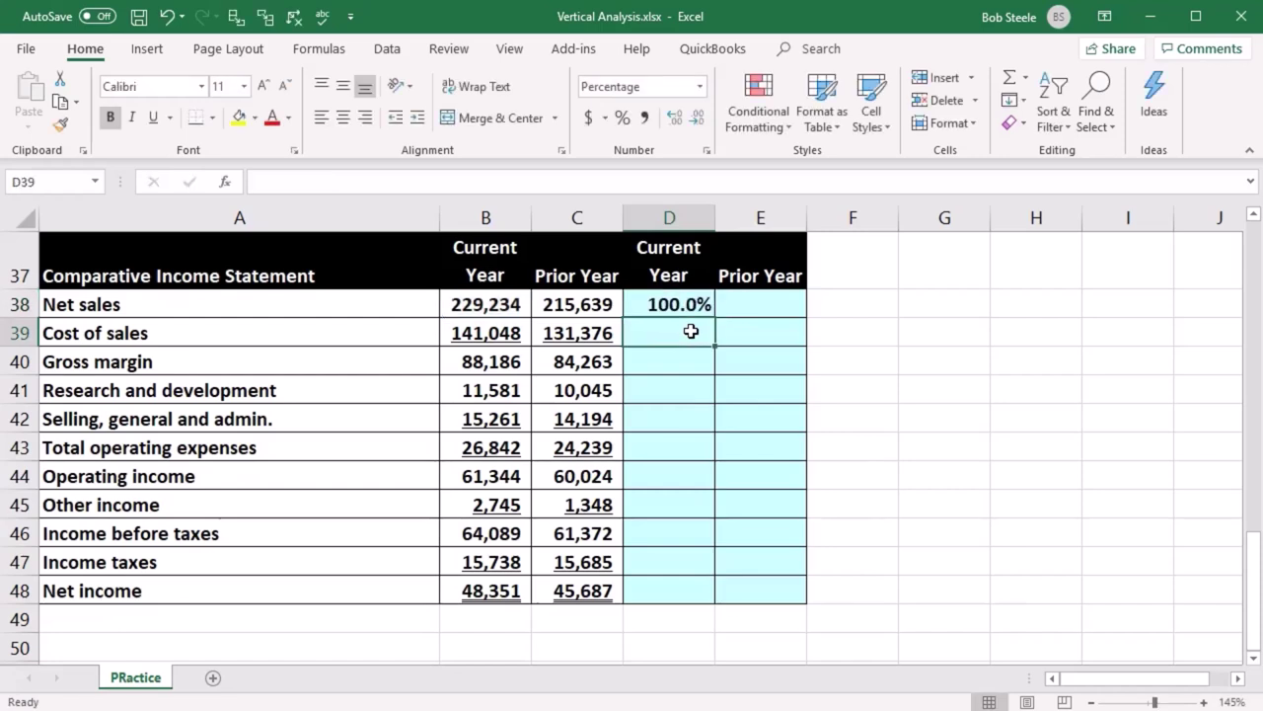
# Step: Fill the D38 formula down through D48 to calculate the current-year percentage of every line through Net income
pyautogui.click(699, 301)
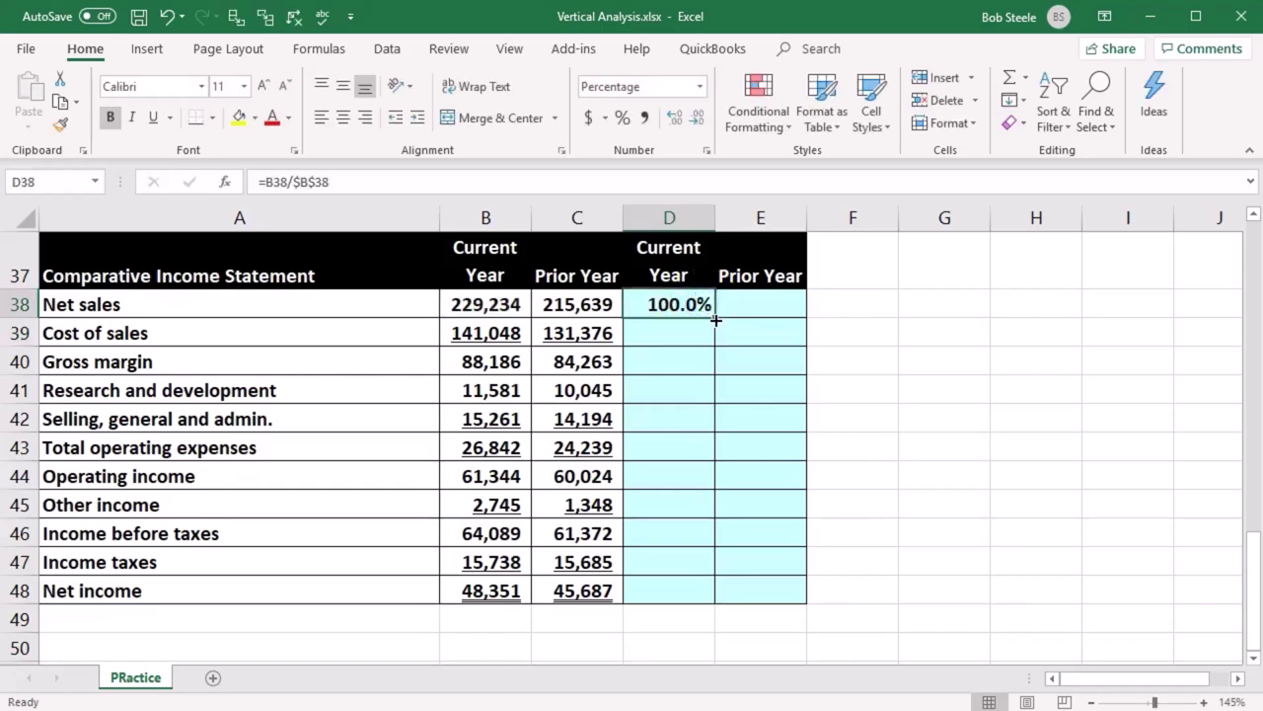
pyautogui.moveTo(716, 319); pyautogui.dragTo(702, 589)
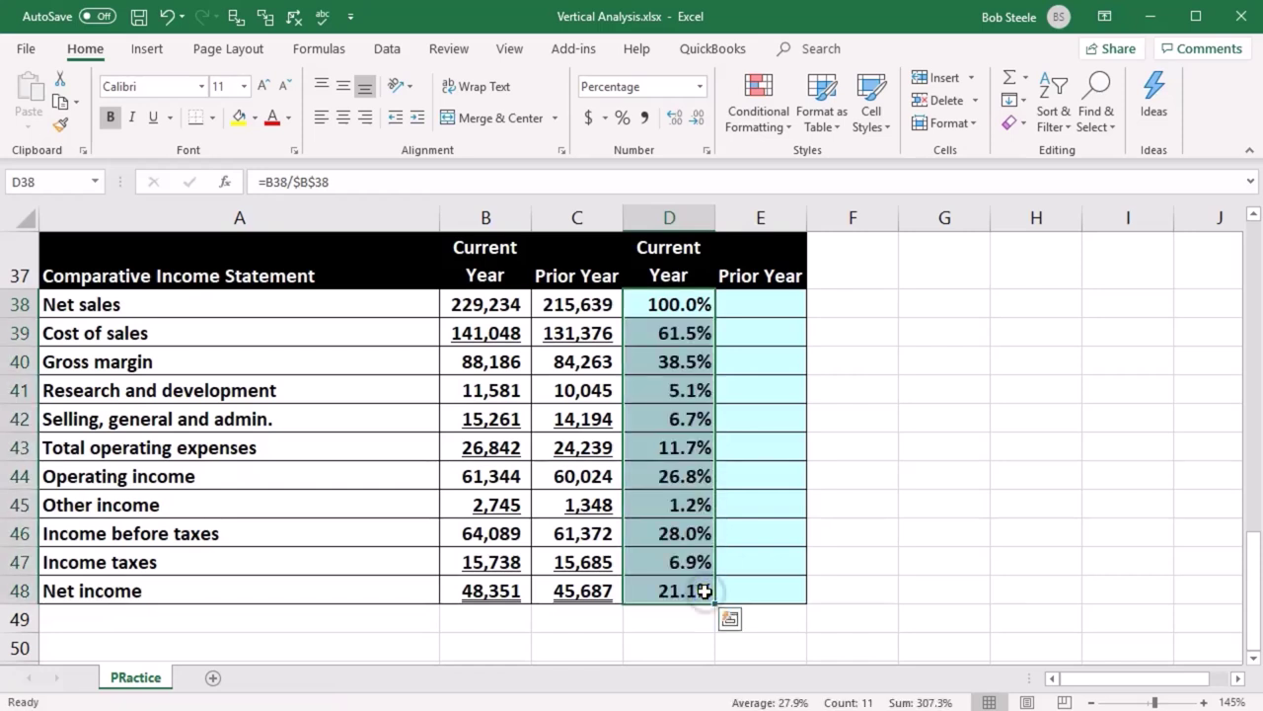
pyautogui.click(753, 416)
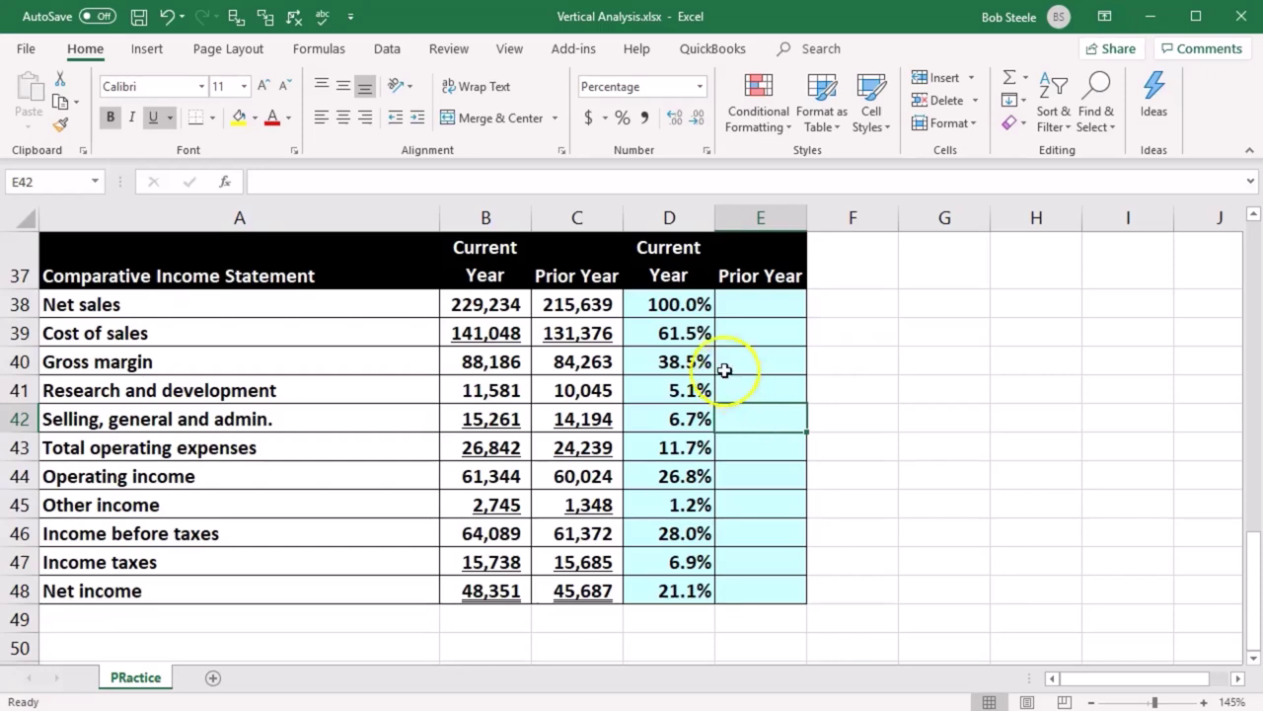
# Step: Inspect the cell references of the filled formulas in D39, D42 and D45 for Cost of sales, Selling, general and admin., and Other income
pyautogui.doubleClick(681, 336)
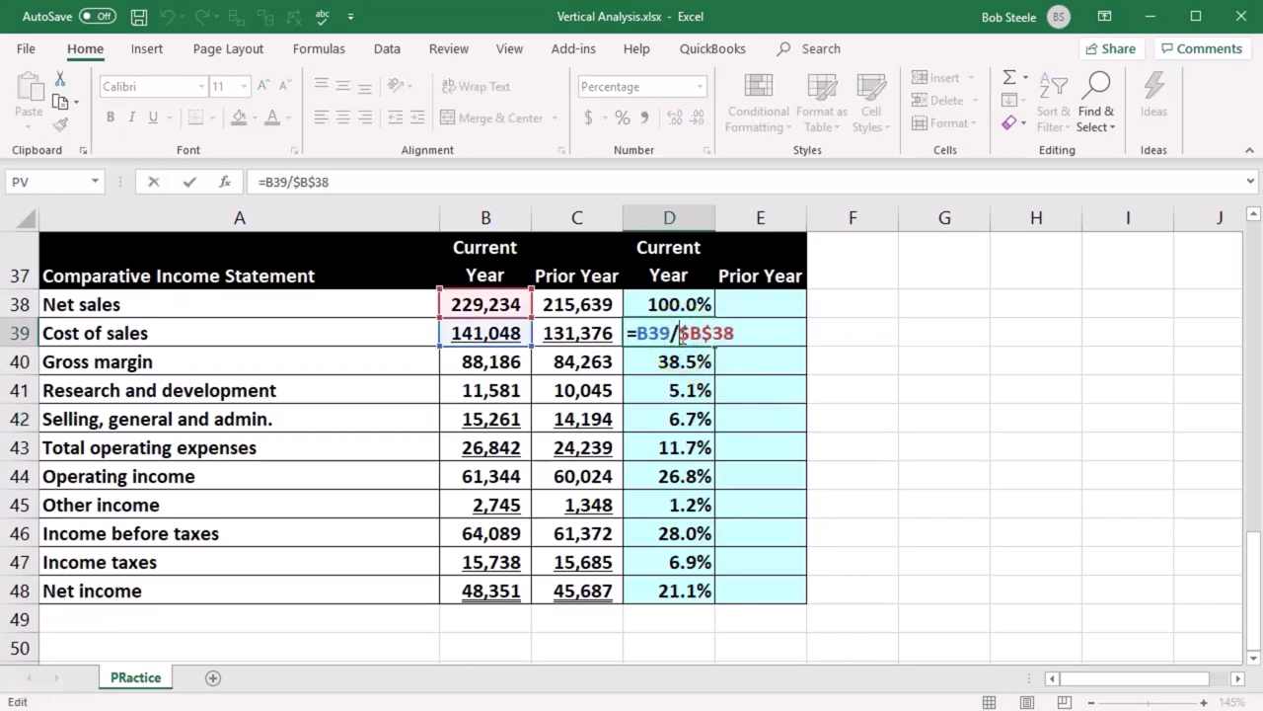
pyautogui.press('Return')
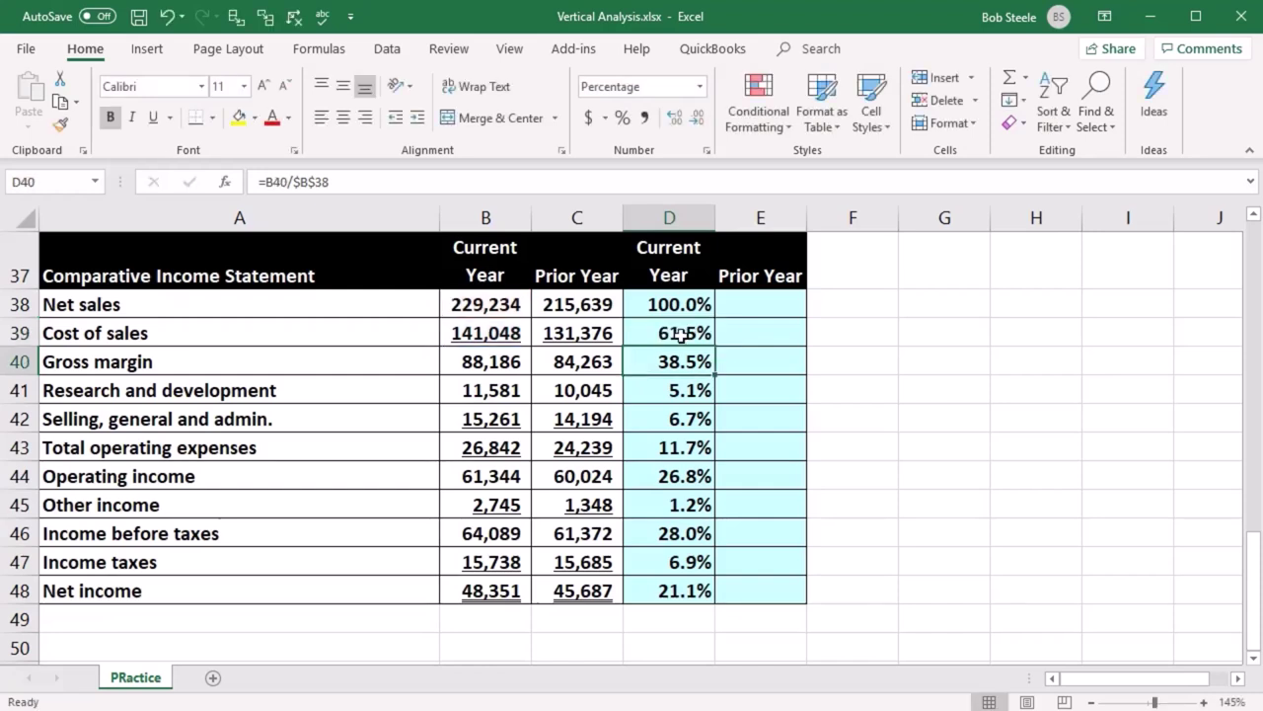
pyautogui.doubleClick(684, 418)
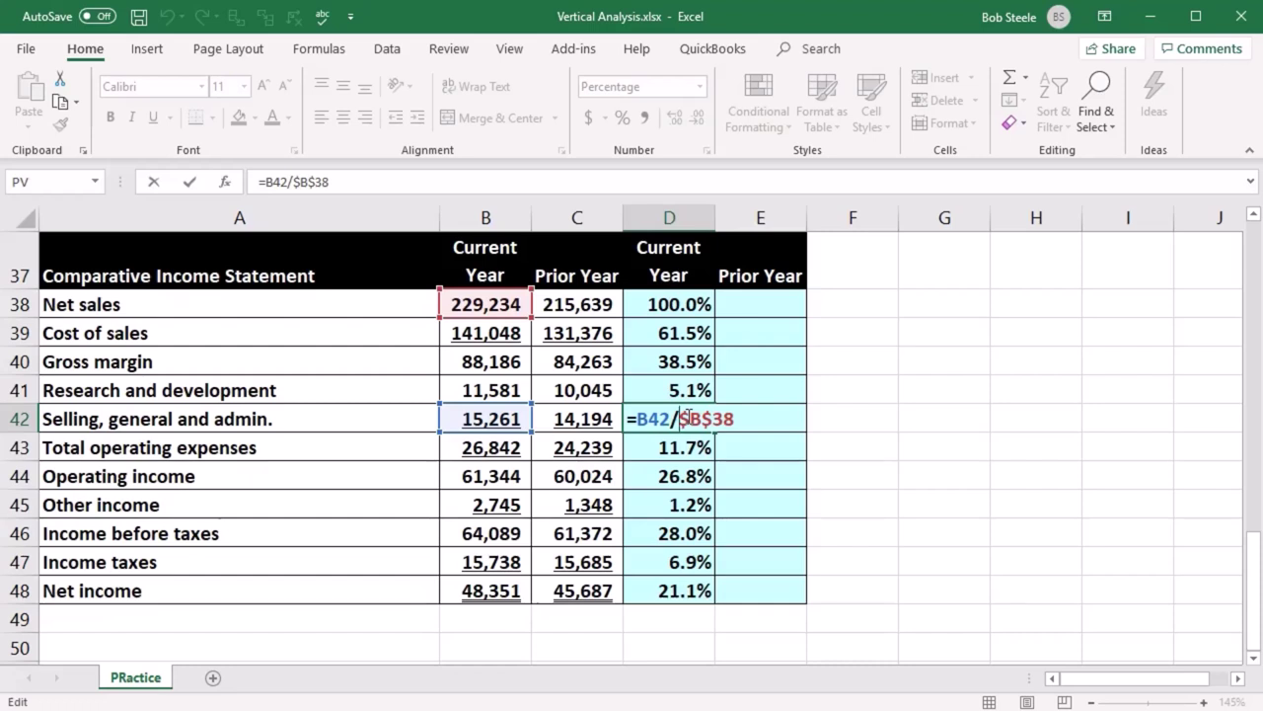
pyautogui.press('Return')
pyautogui.doubleClick(677, 503)
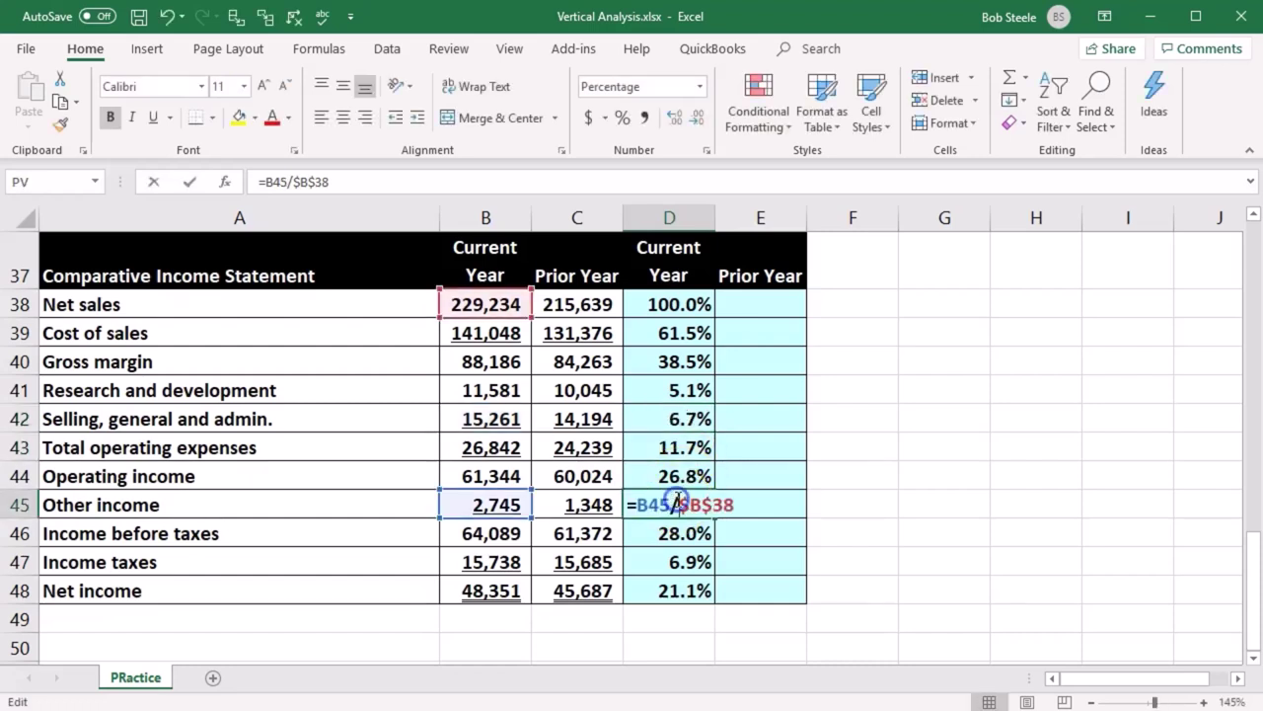
pyautogui.press('Return')
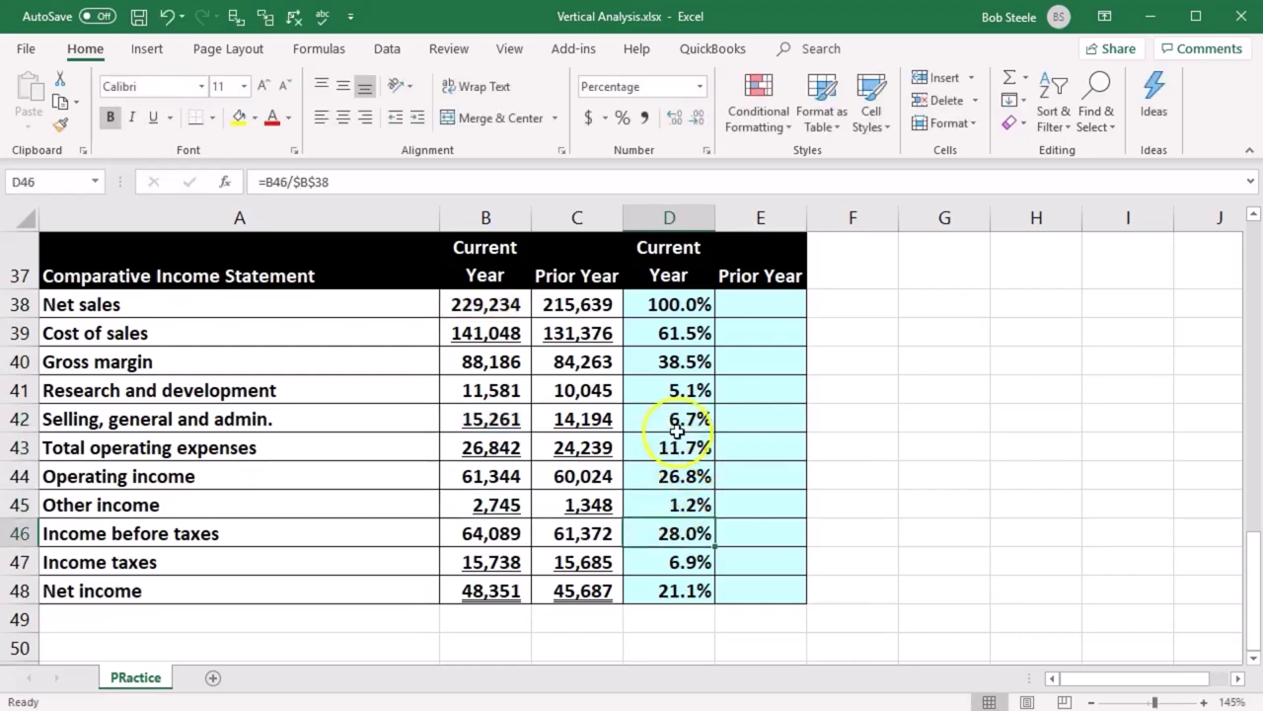
# Step: Compare the current-year Net sales and Cost of sales amounts with their percentages, and examine the Gross margin and Research and development percentages
pyautogui.click(674, 308)
pyautogui.click(483, 308)
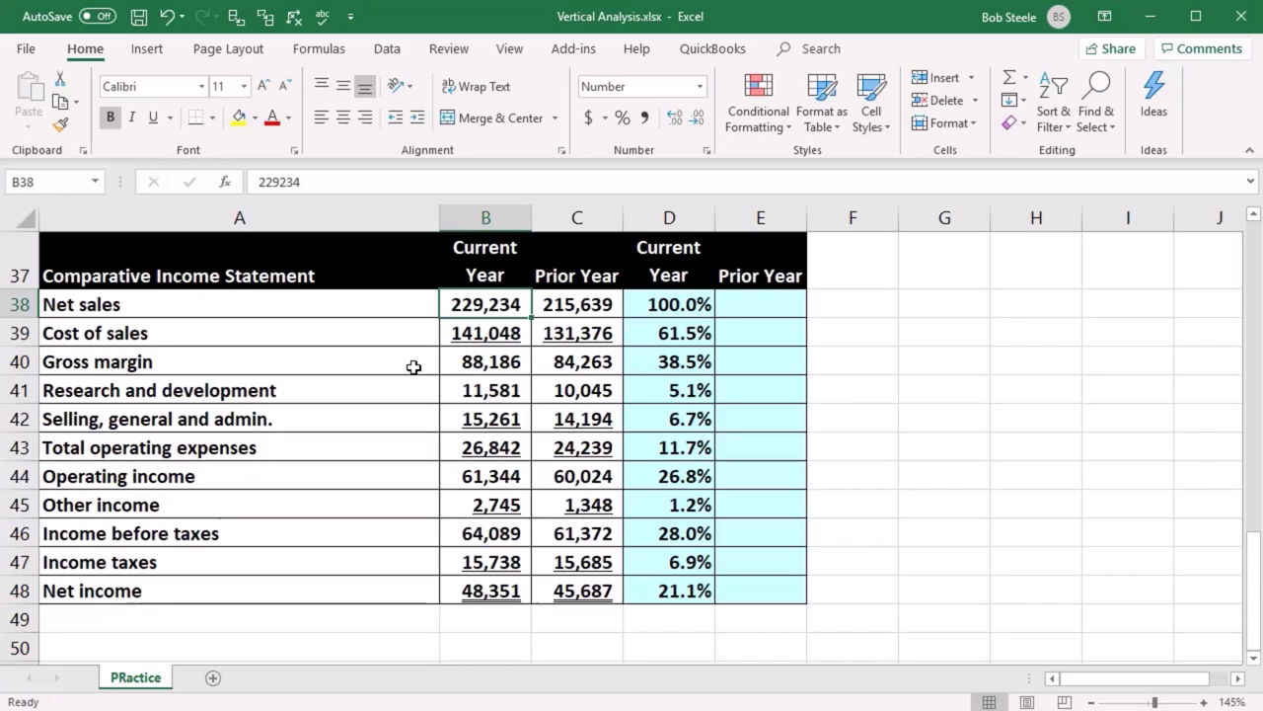
pyautogui.press('Right')
pyautogui.press('Right')
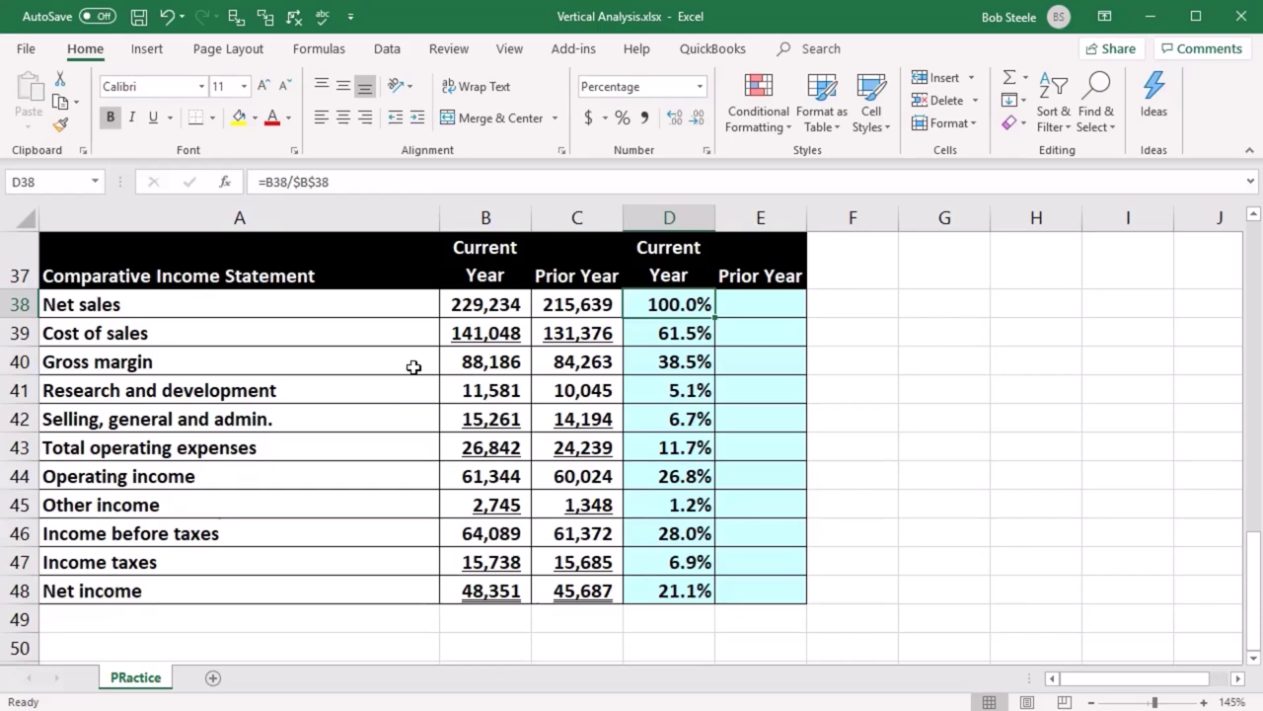
pyautogui.press('Down')
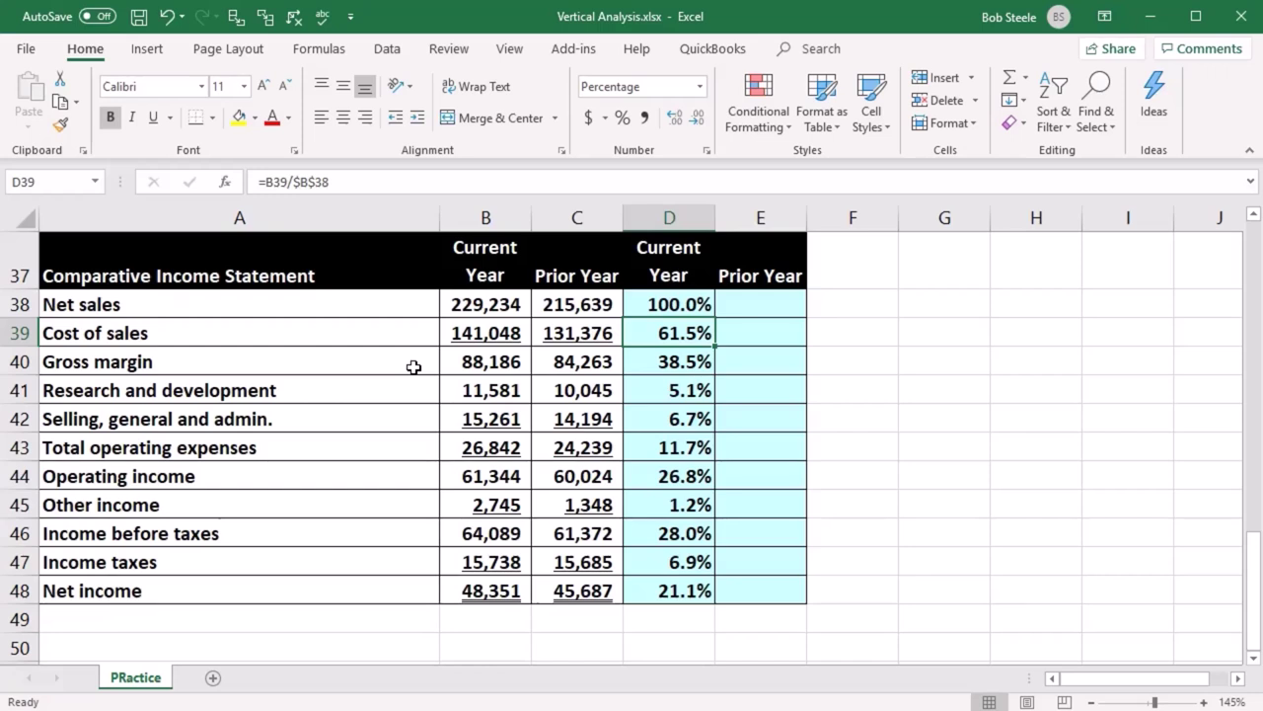
pyautogui.press('Up')
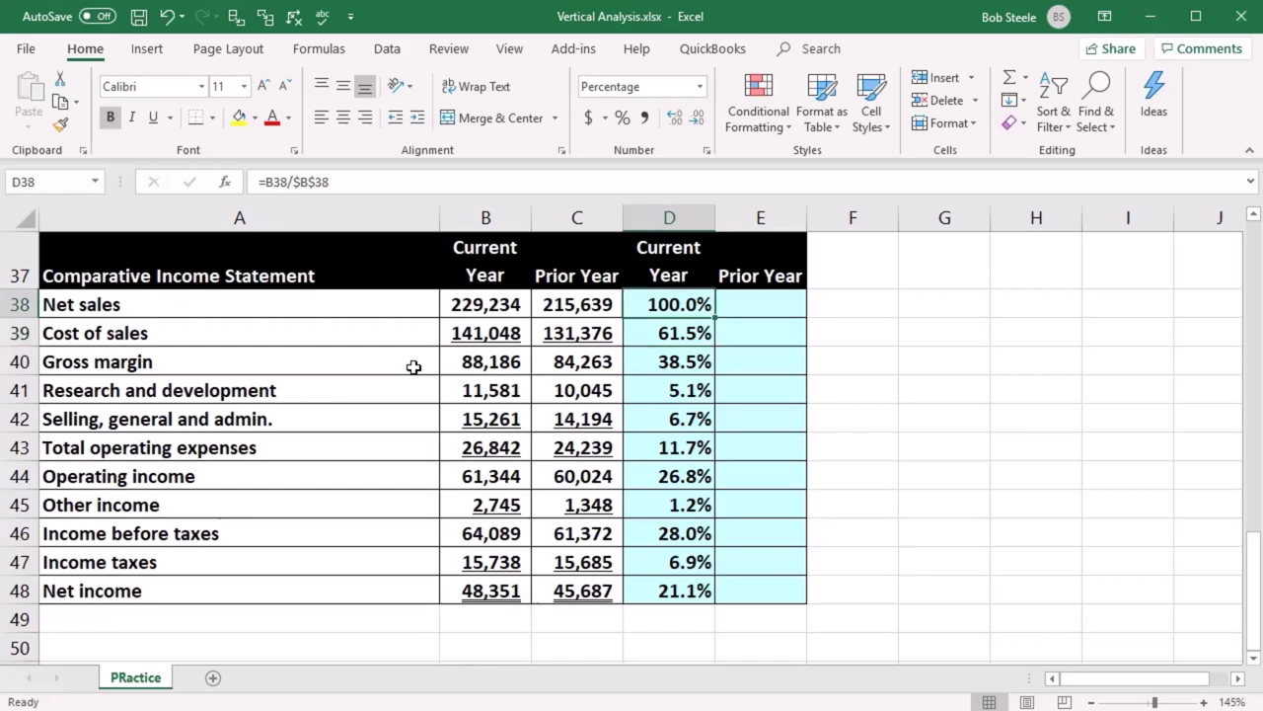
pyautogui.press('Down')
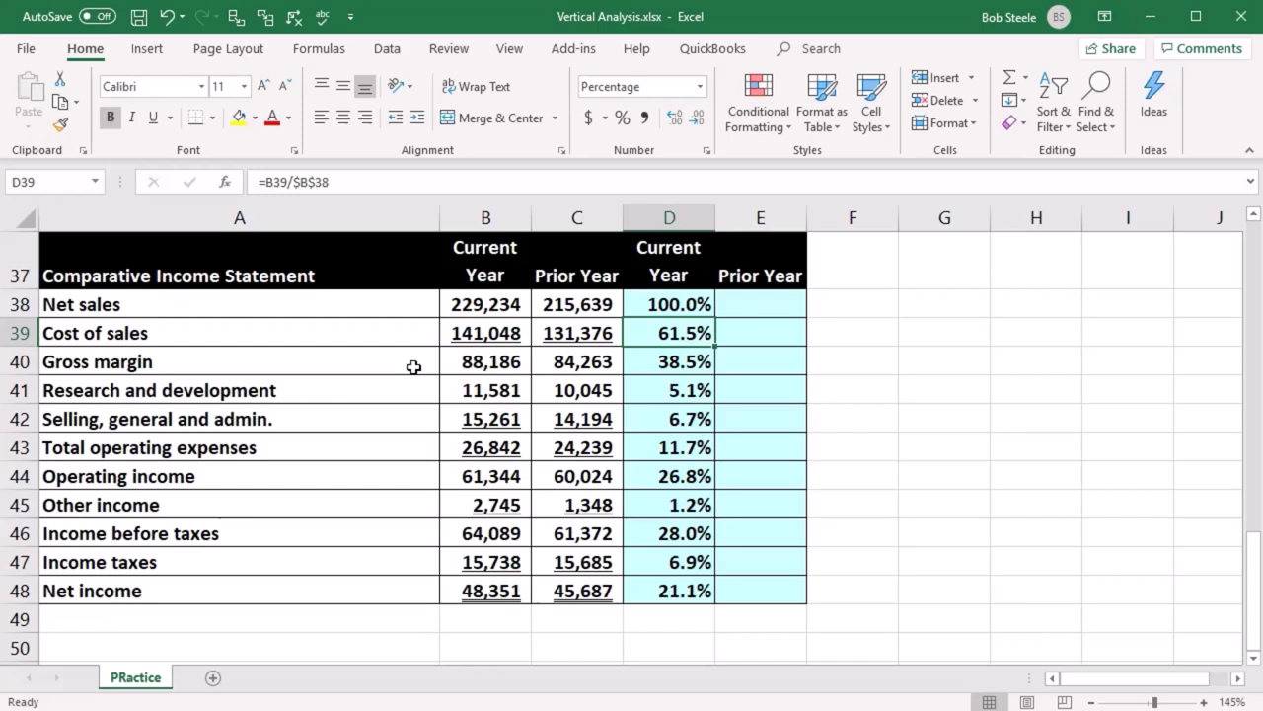
pyautogui.press('Down')
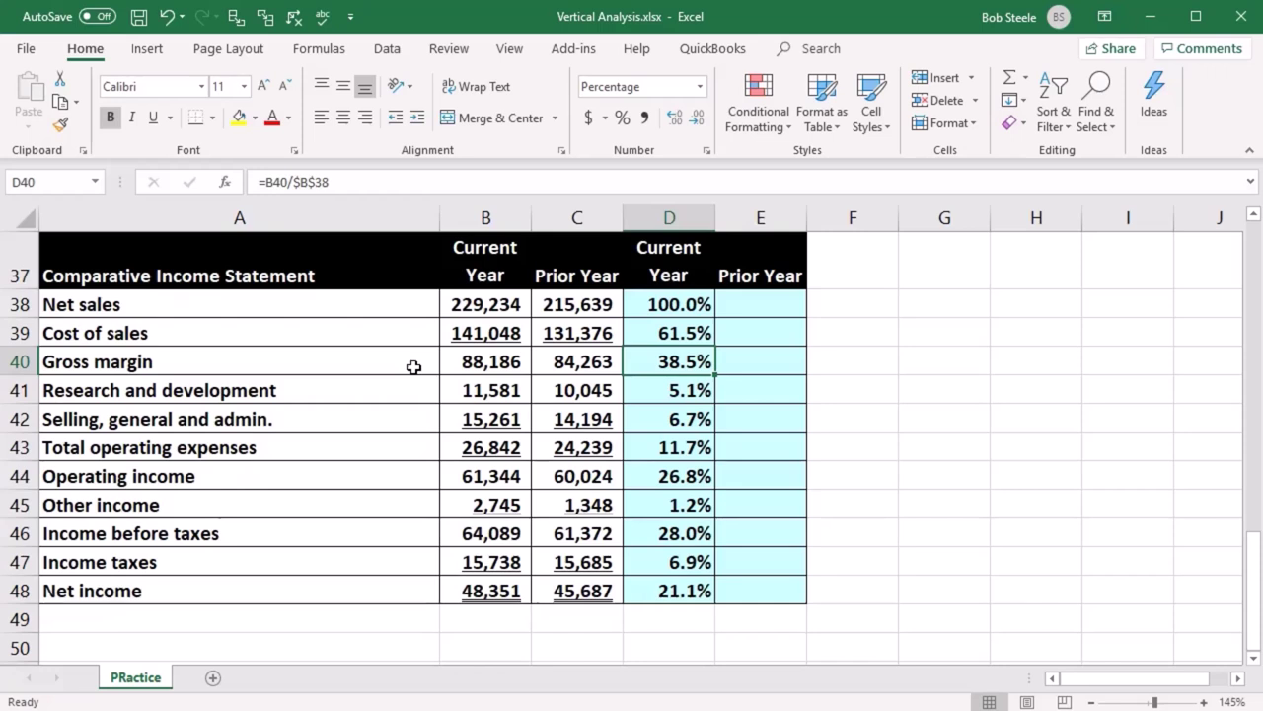
pyautogui.press('Down')
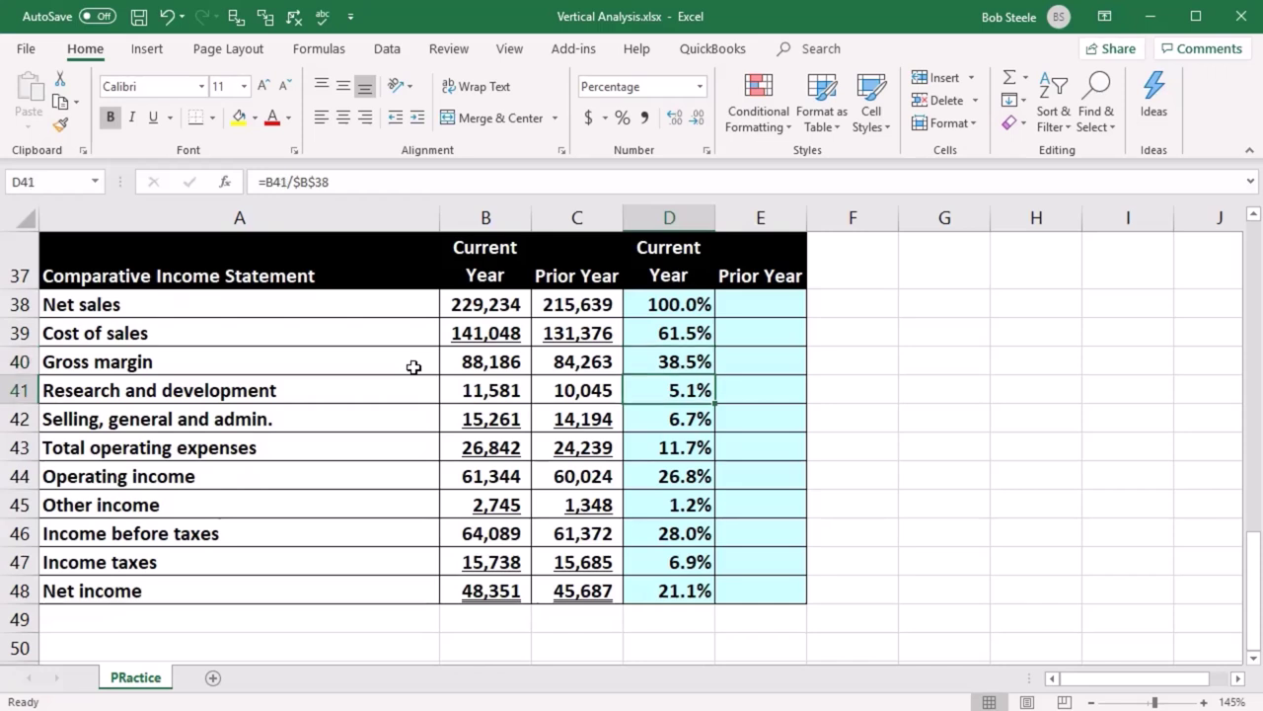
pyautogui.press('Up')
pyautogui.press('Up')
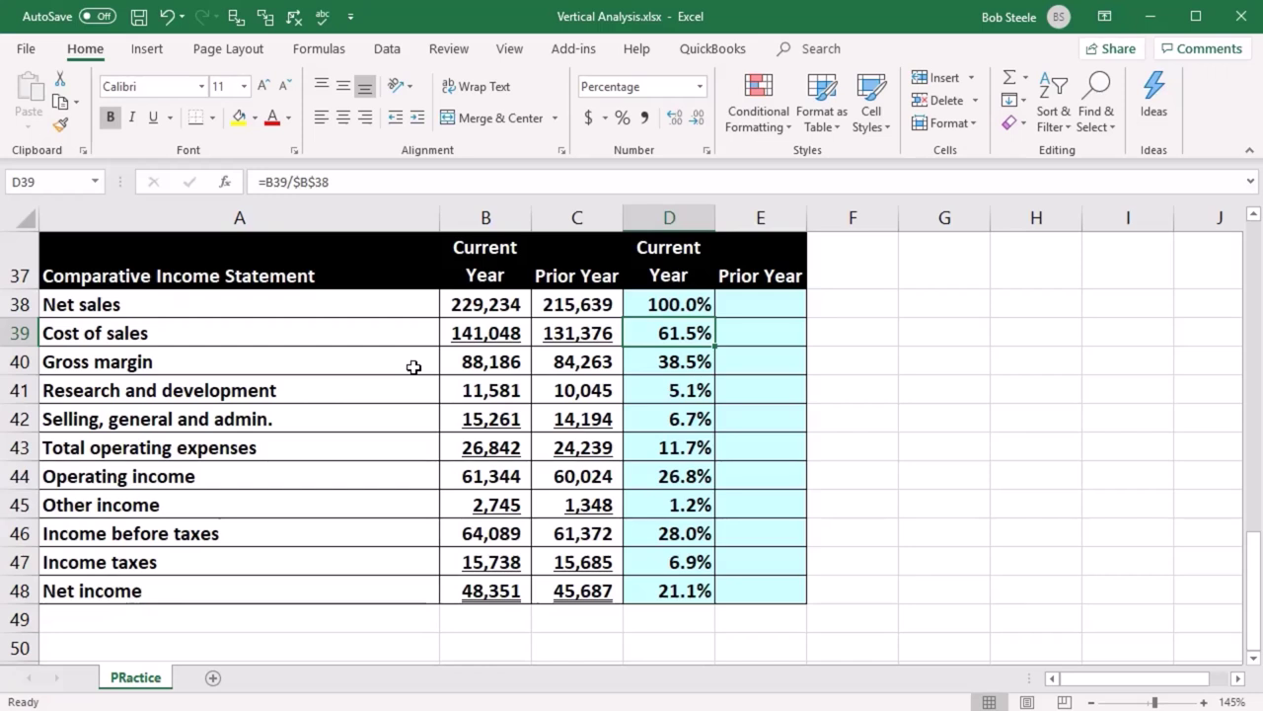
pyautogui.press('Left')
pyautogui.press('Left')
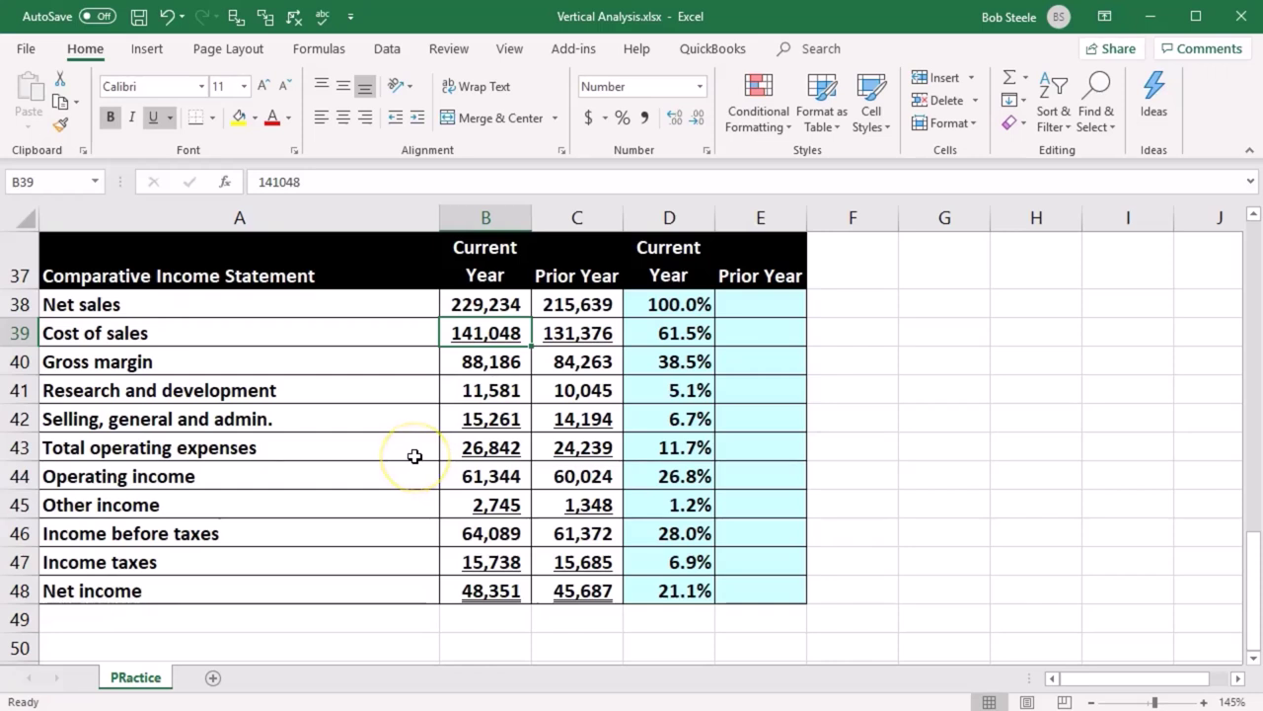
pyautogui.press('Right')
pyautogui.press('Right')
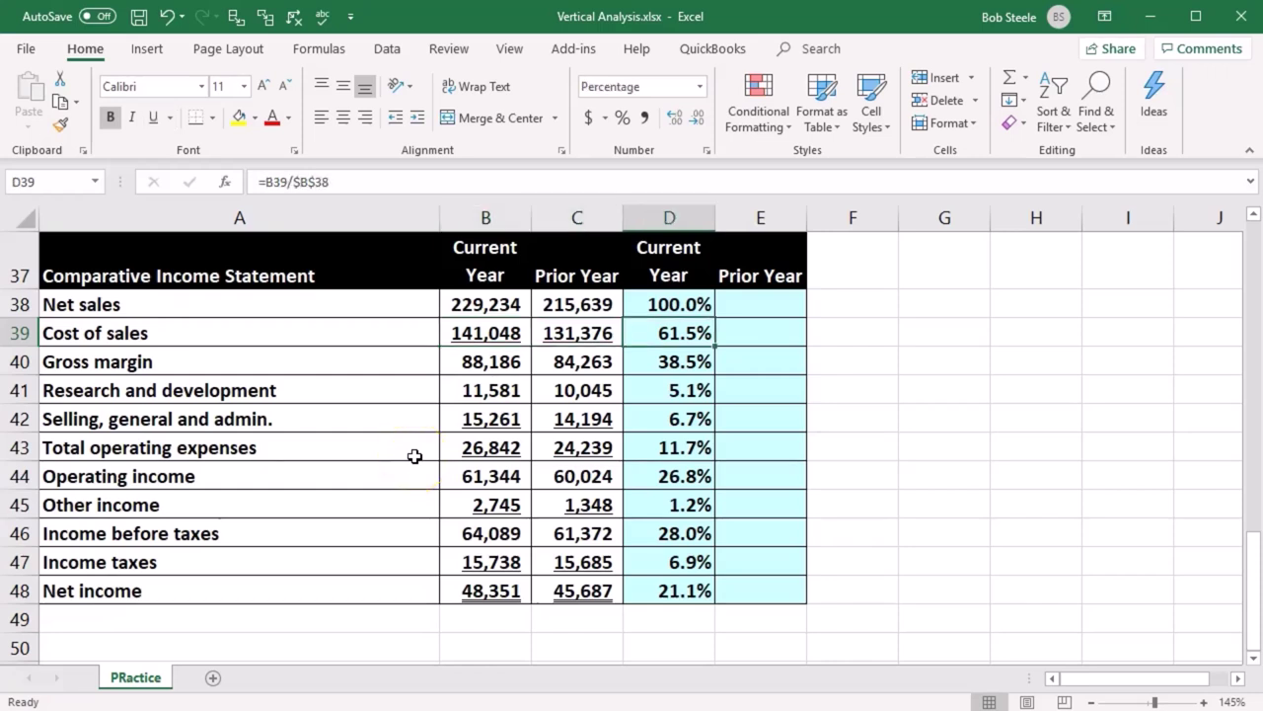
# Step: Review the remaining current-year percentages in column D, from Gross margin through Income before taxes
pyautogui.press('Down')
pyautogui.press('Down')
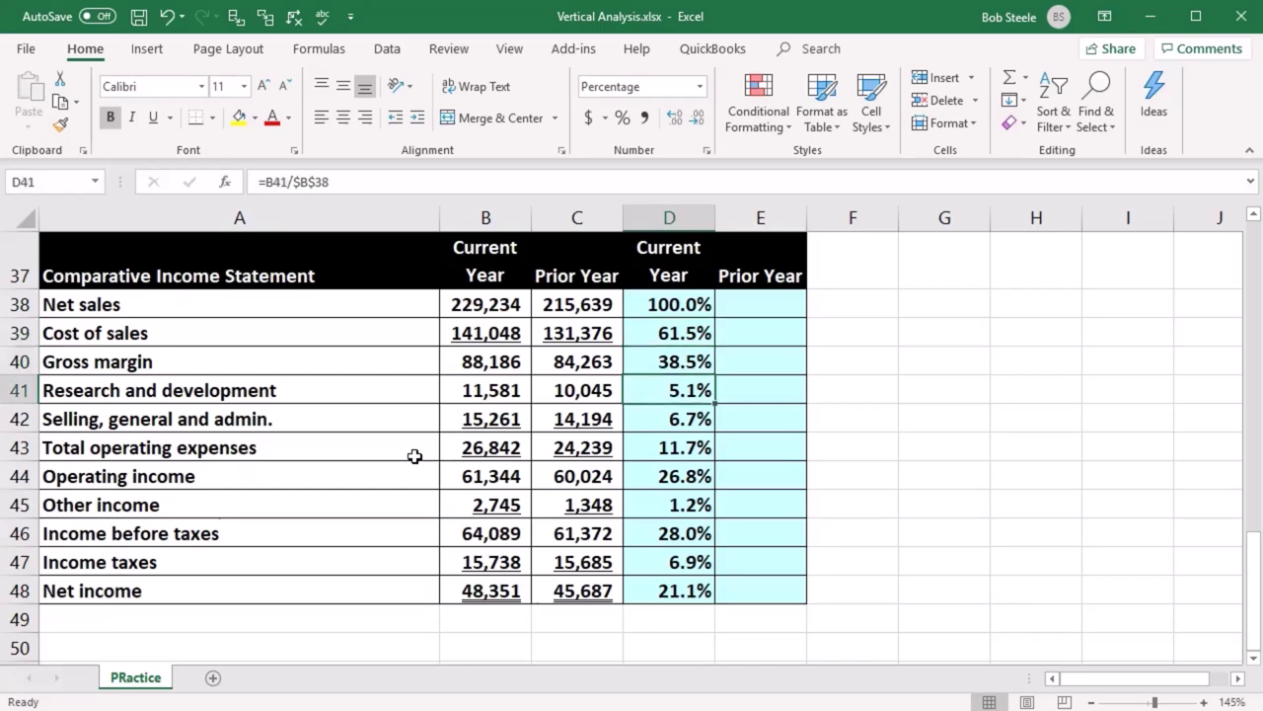
pyautogui.press('Down')
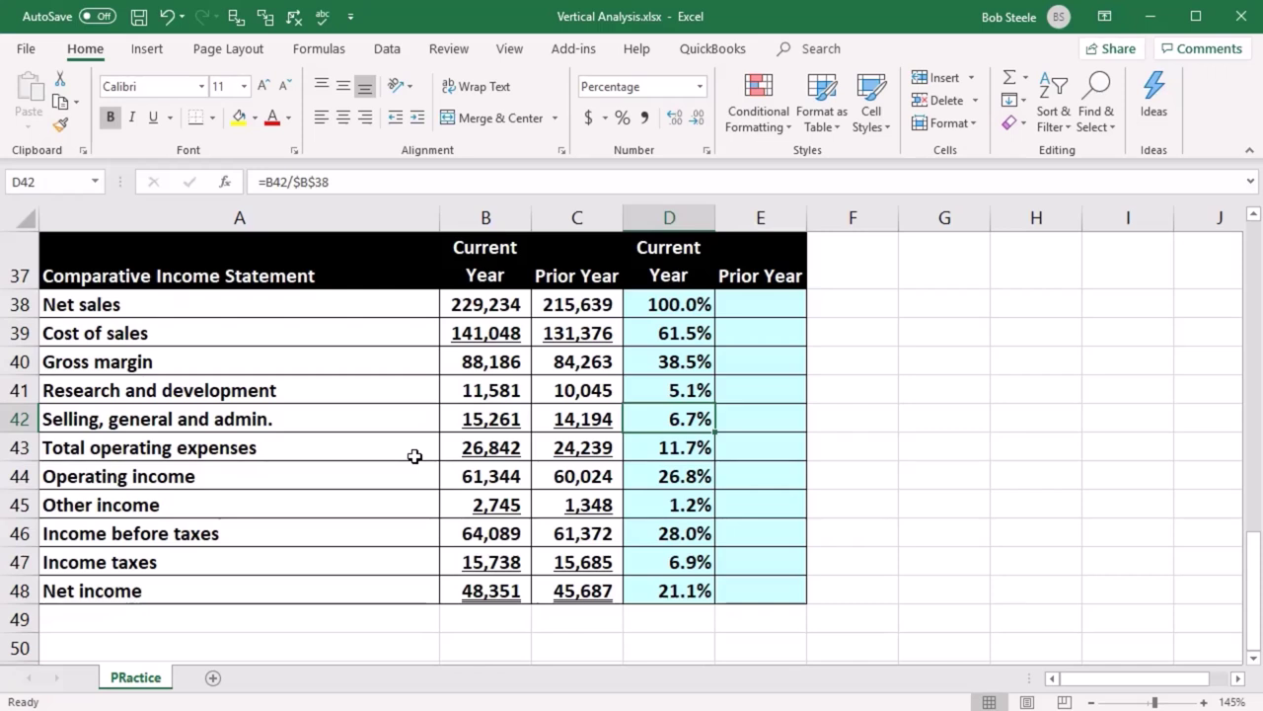
pyautogui.press('Down')
pyautogui.press('Down')
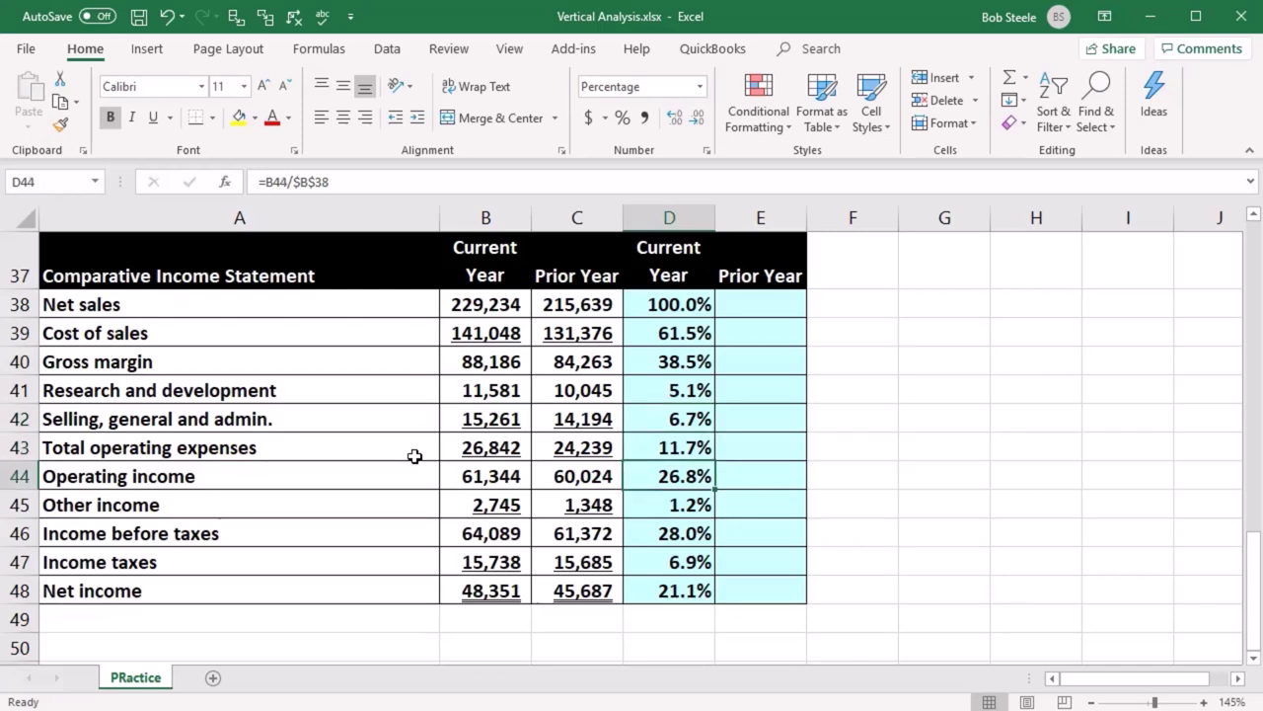
pyautogui.press('Down')
pyautogui.press('Down')
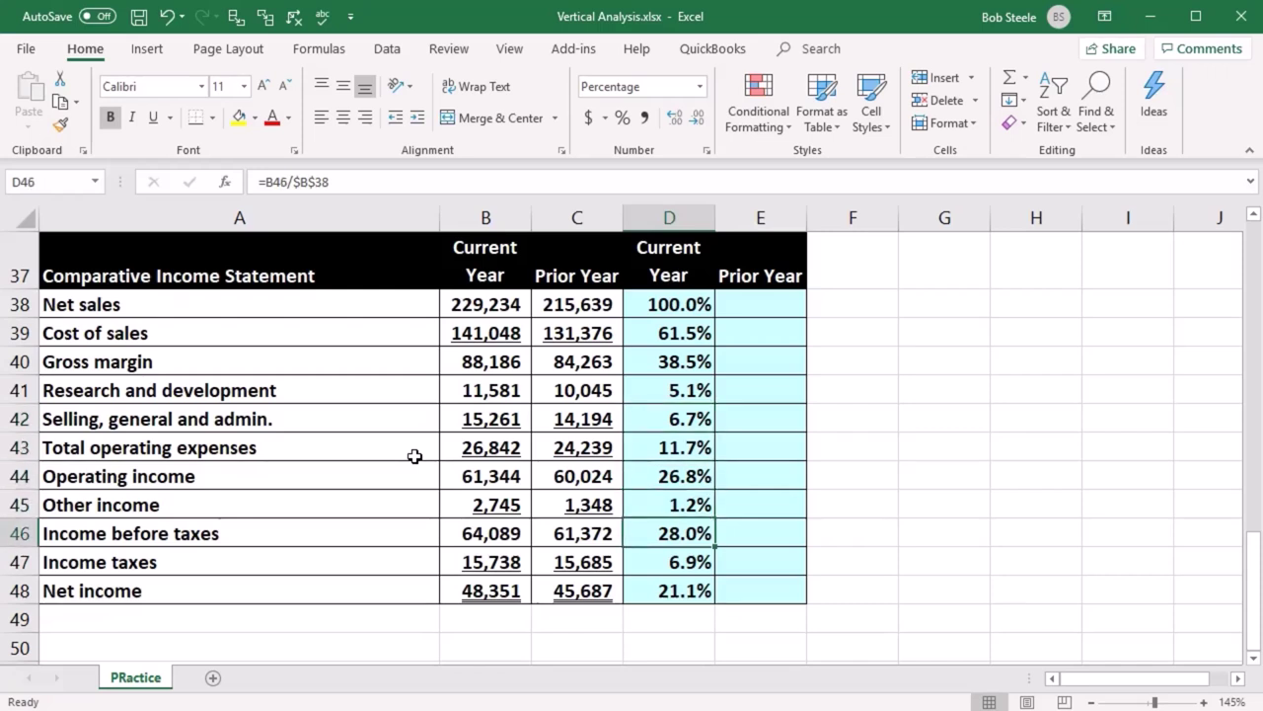
pyautogui.press('Up')
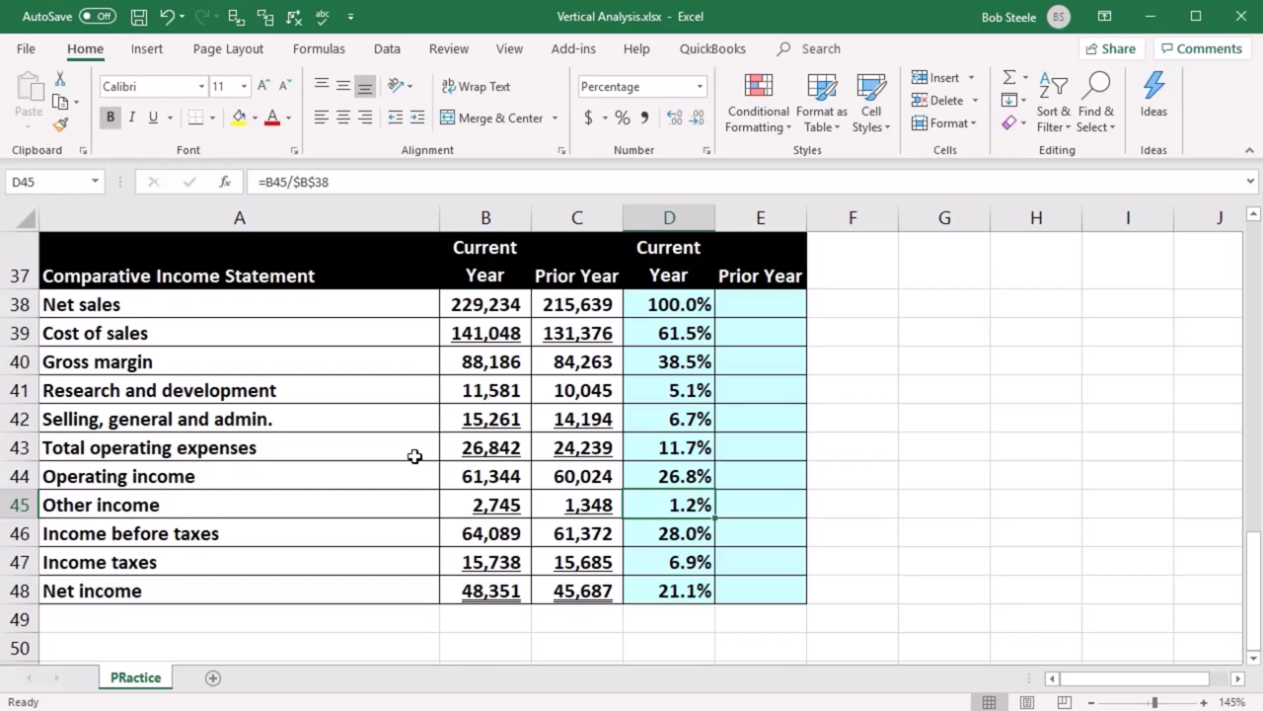
pyautogui.press('Up')
pyautogui.press('Up')
pyautogui.press('Up')
pyautogui.press('Up')
pyautogui.press('Up')
pyautogui.press('Up')
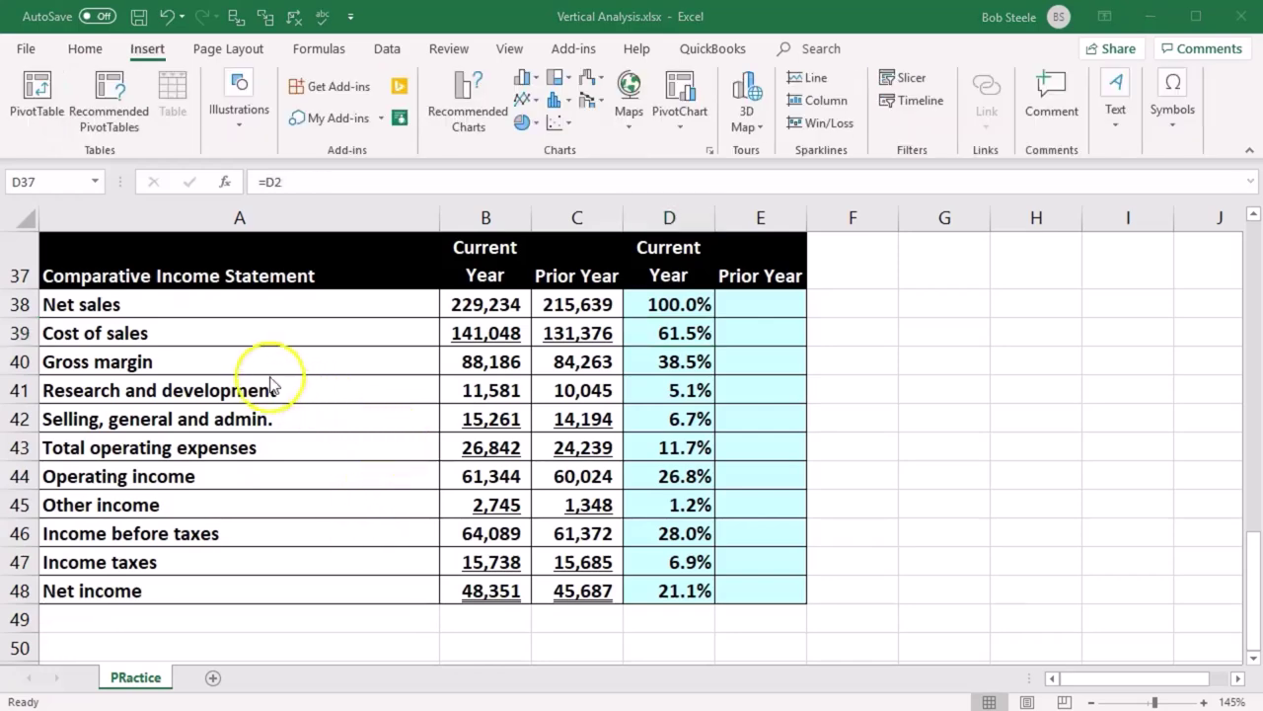
# Step: Examine the Gross margin and Net sales labels and the current-year Net sales percentage formula in D38
pyautogui.click(241, 360)
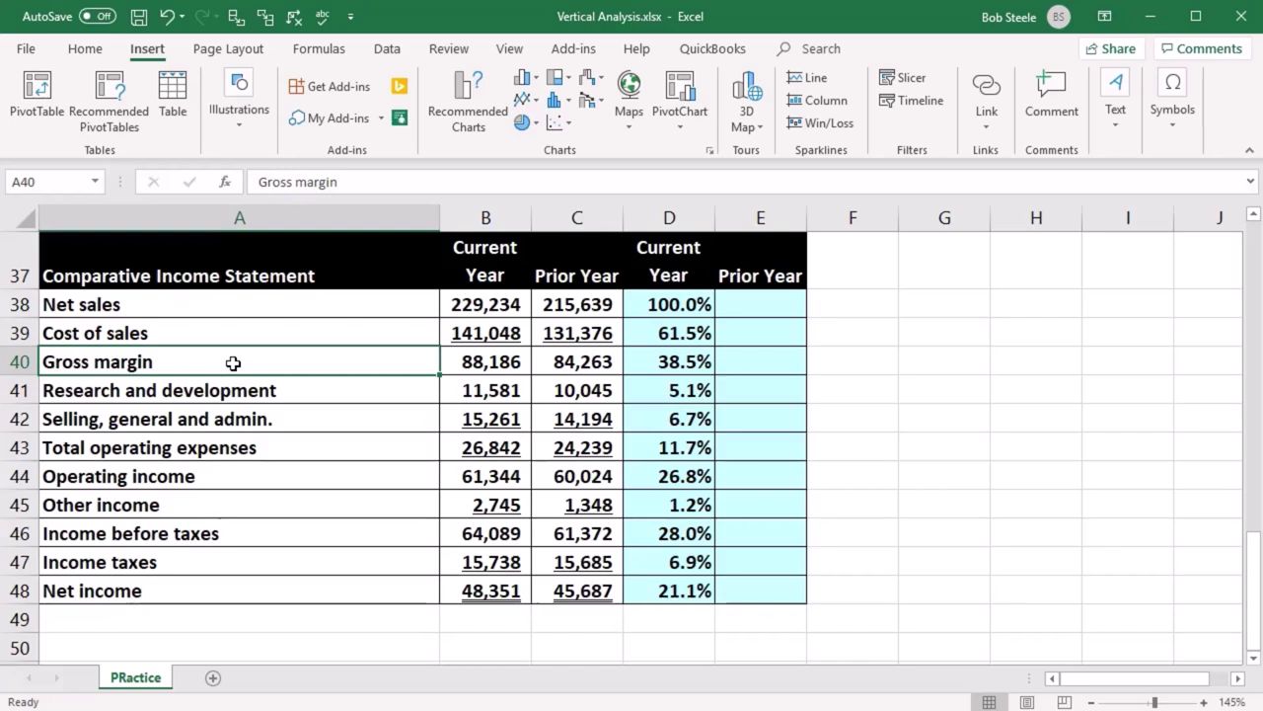
pyautogui.click(214, 305)
pyautogui.click(653, 310)
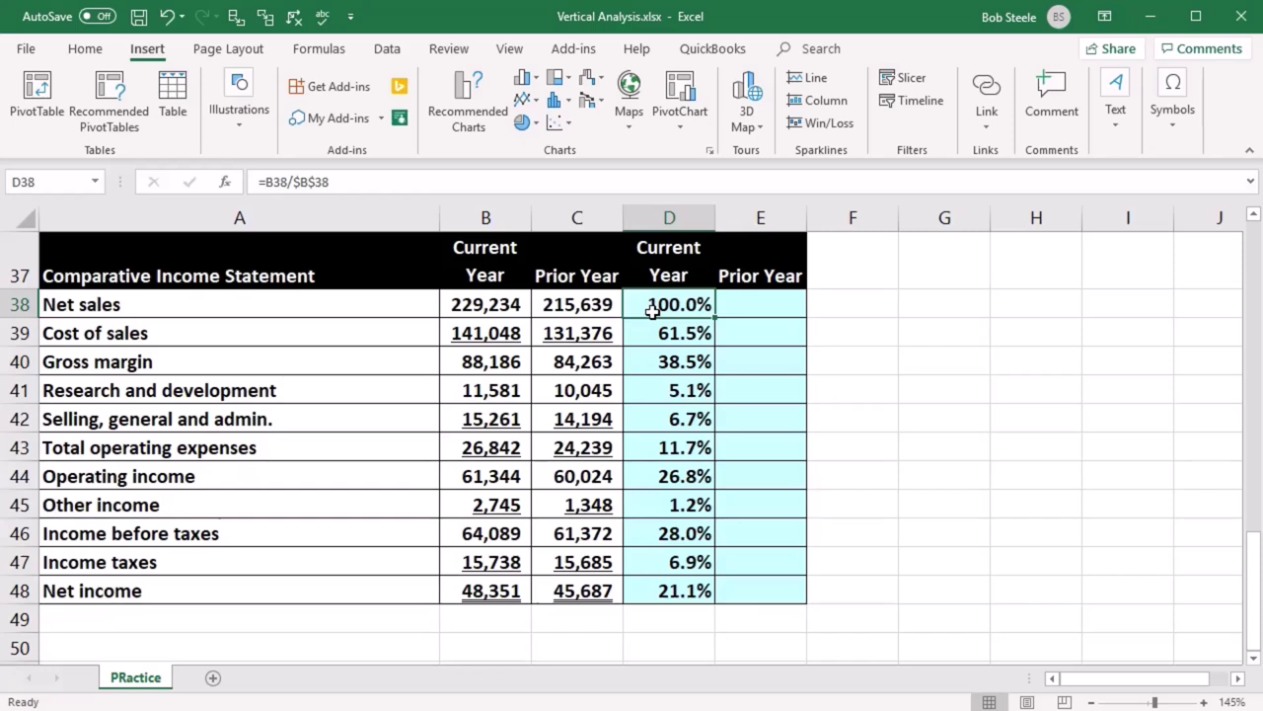
# Step: Insert a 2-D pie chart from the labels and current-year percentages of Cost of sales, Total operating expenses, Other income, Income taxes and Net income
pyautogui.click(231, 337)
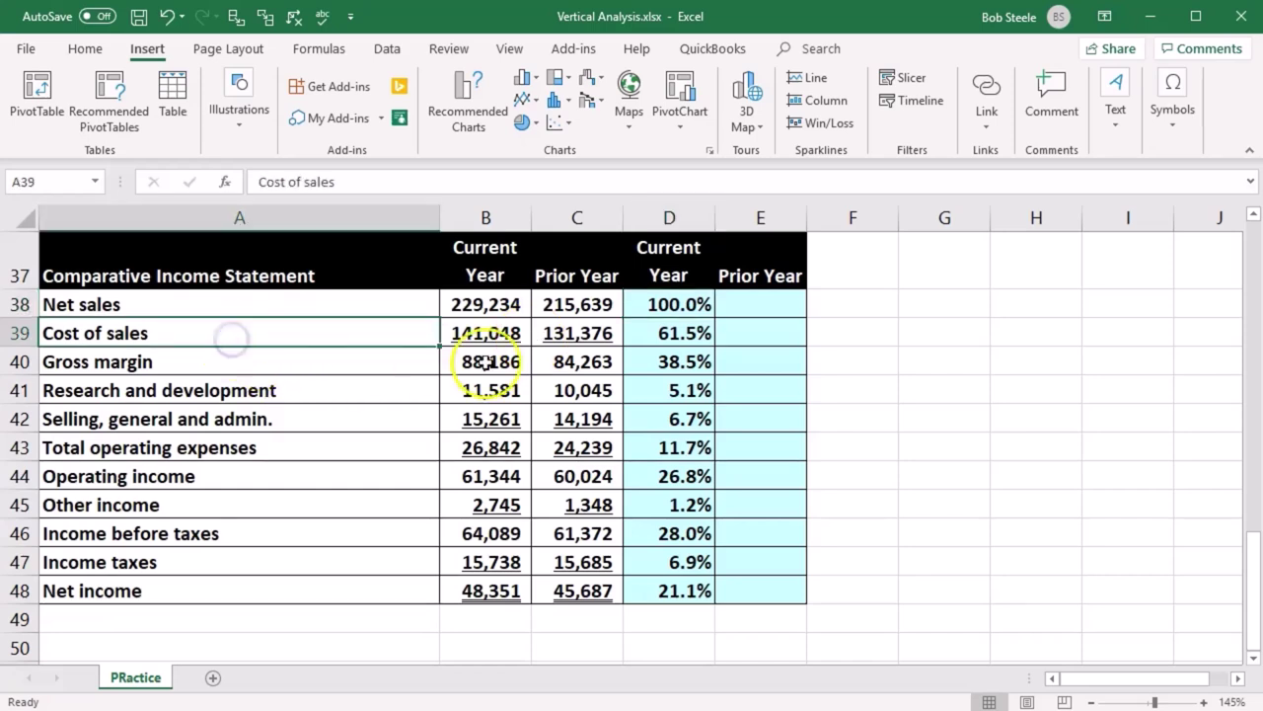
pyautogui.keyDown('ctrl'); pyautogui.click(676, 332); pyautogui.keyUp('ctrl')
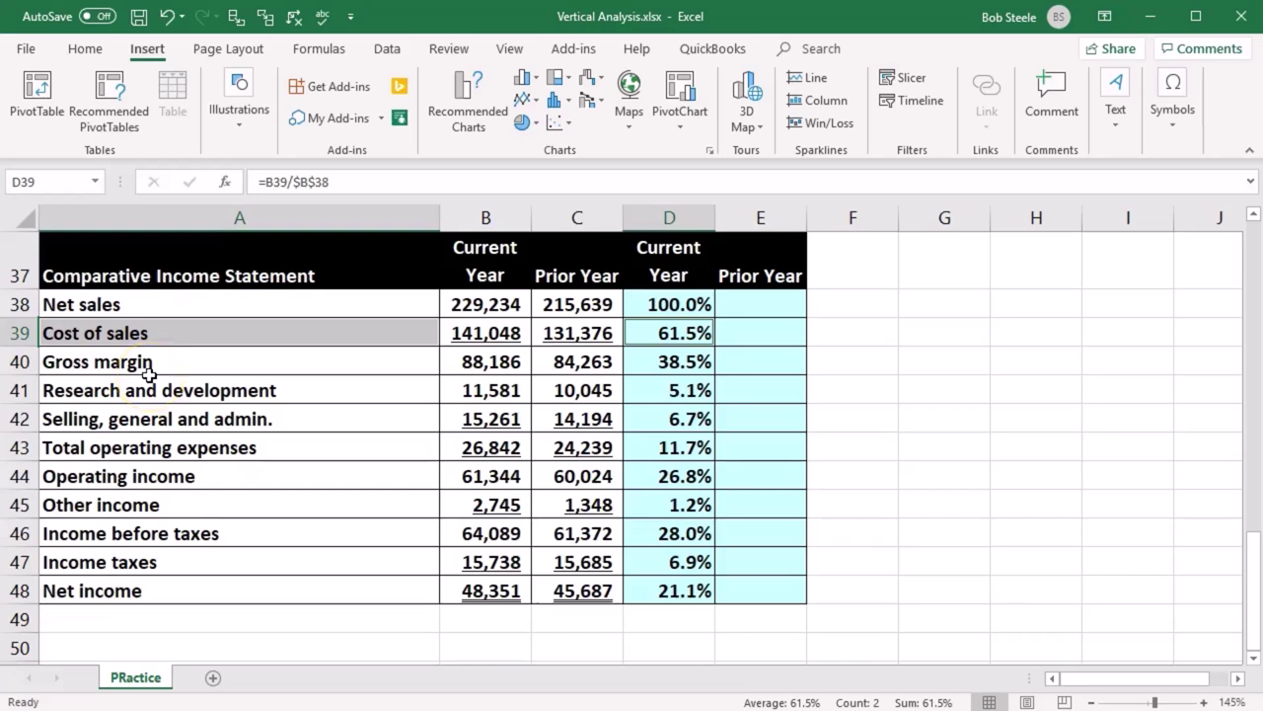
pyautogui.keyDown('ctrl'); pyautogui.click(170, 447); pyautogui.keyUp('ctrl')
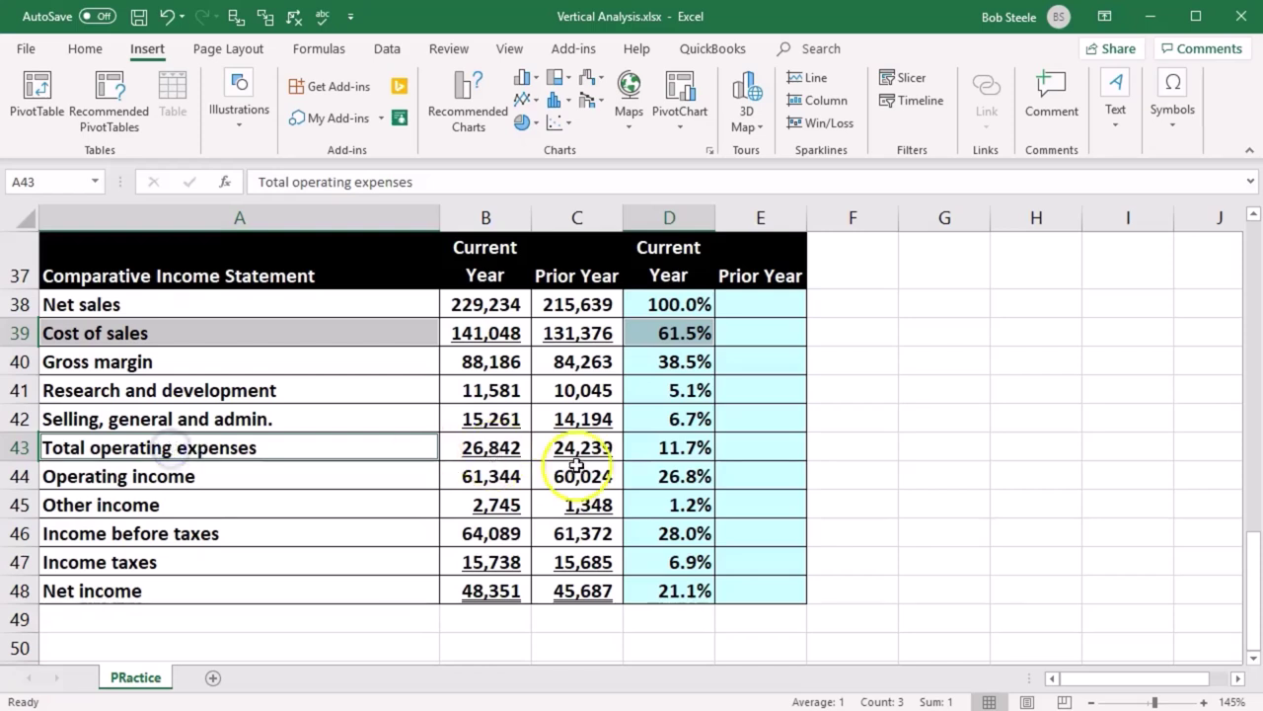
pyautogui.keyDown('ctrl'); pyautogui.click(691, 448); pyautogui.keyUp('ctrl')
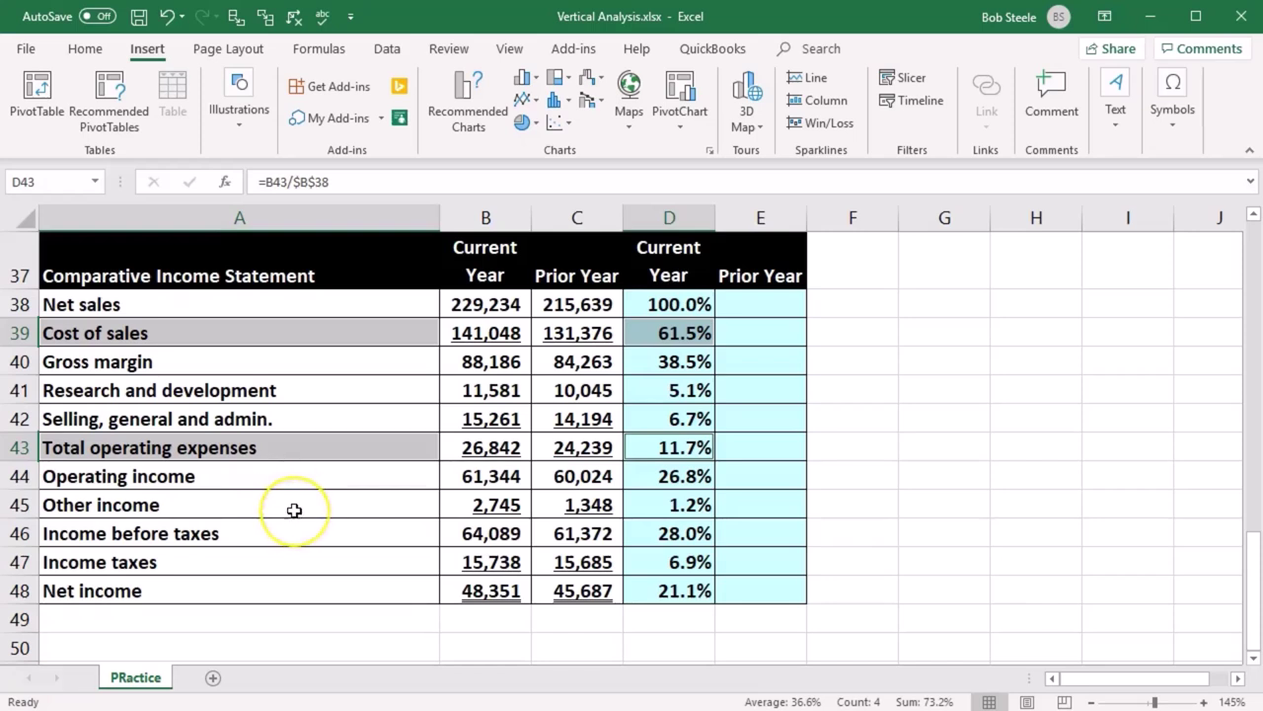
pyautogui.keyDown('ctrl'); pyautogui.click(294, 510); pyautogui.keyUp('ctrl')
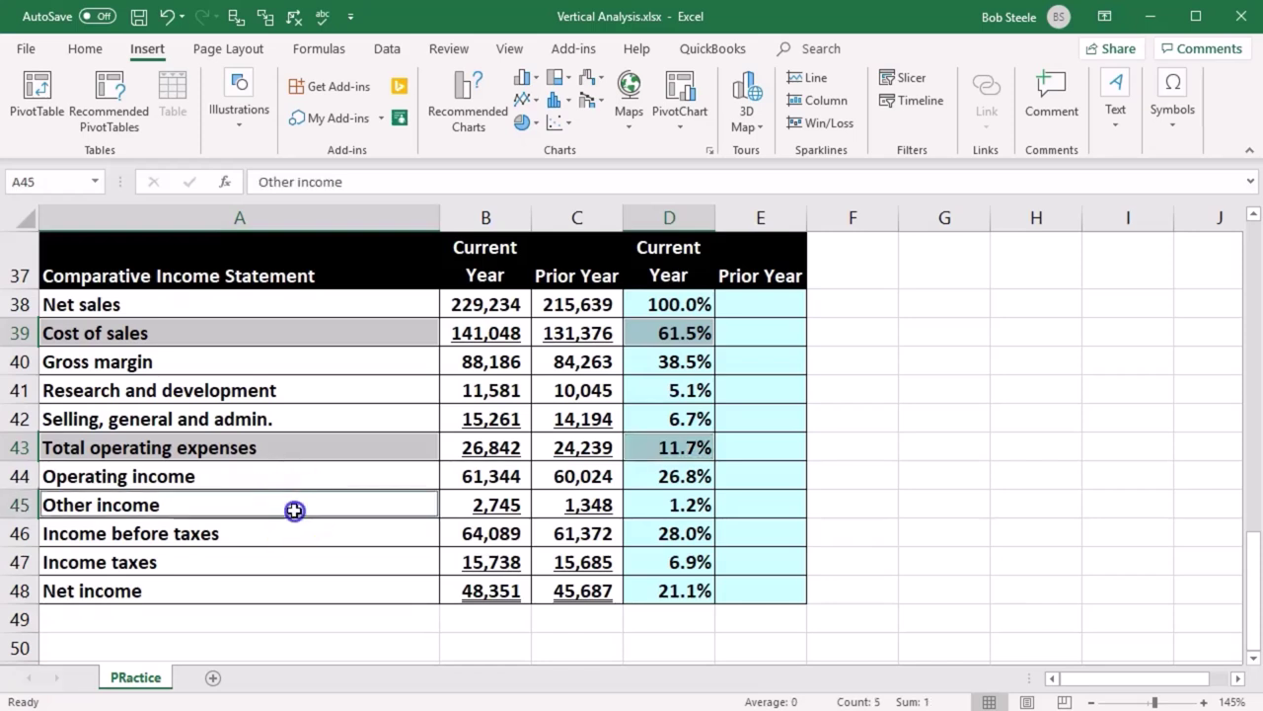
pyautogui.keyDown('ctrl'); pyautogui.click(680, 501); pyautogui.keyUp('ctrl')
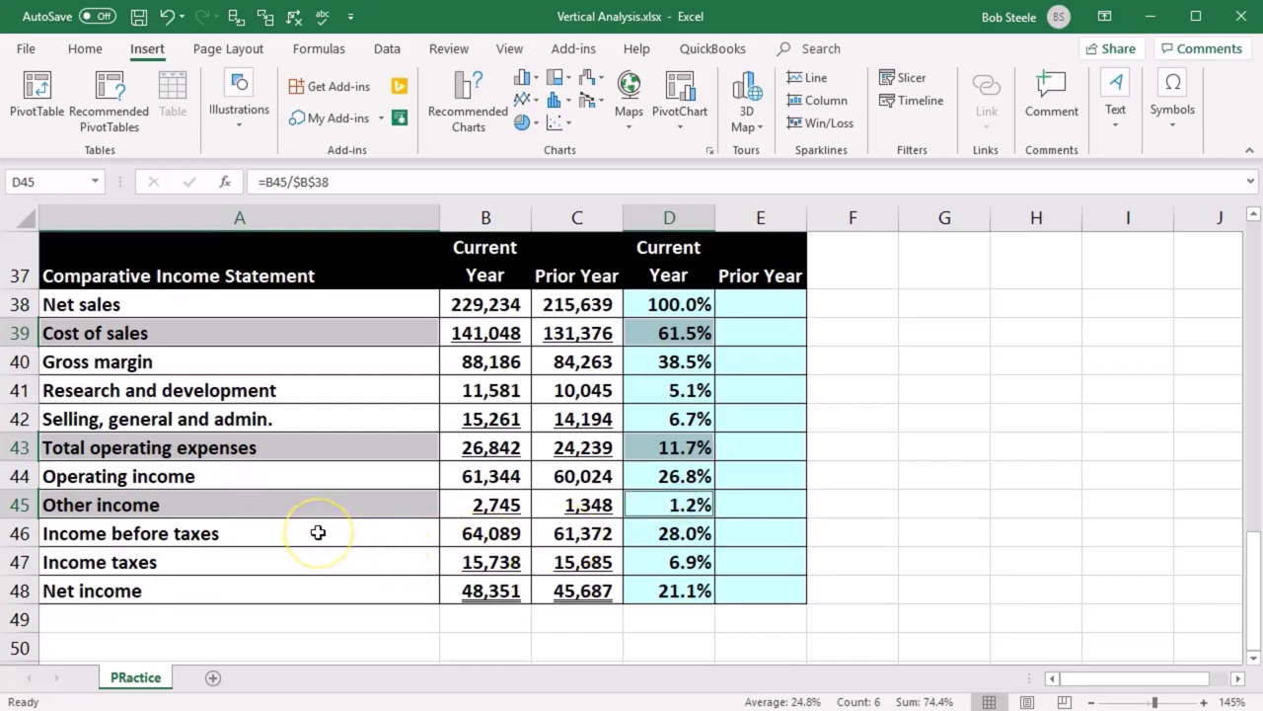
pyautogui.keyDown('ctrl'); pyautogui.click(300, 563); pyautogui.keyUp('ctrl')
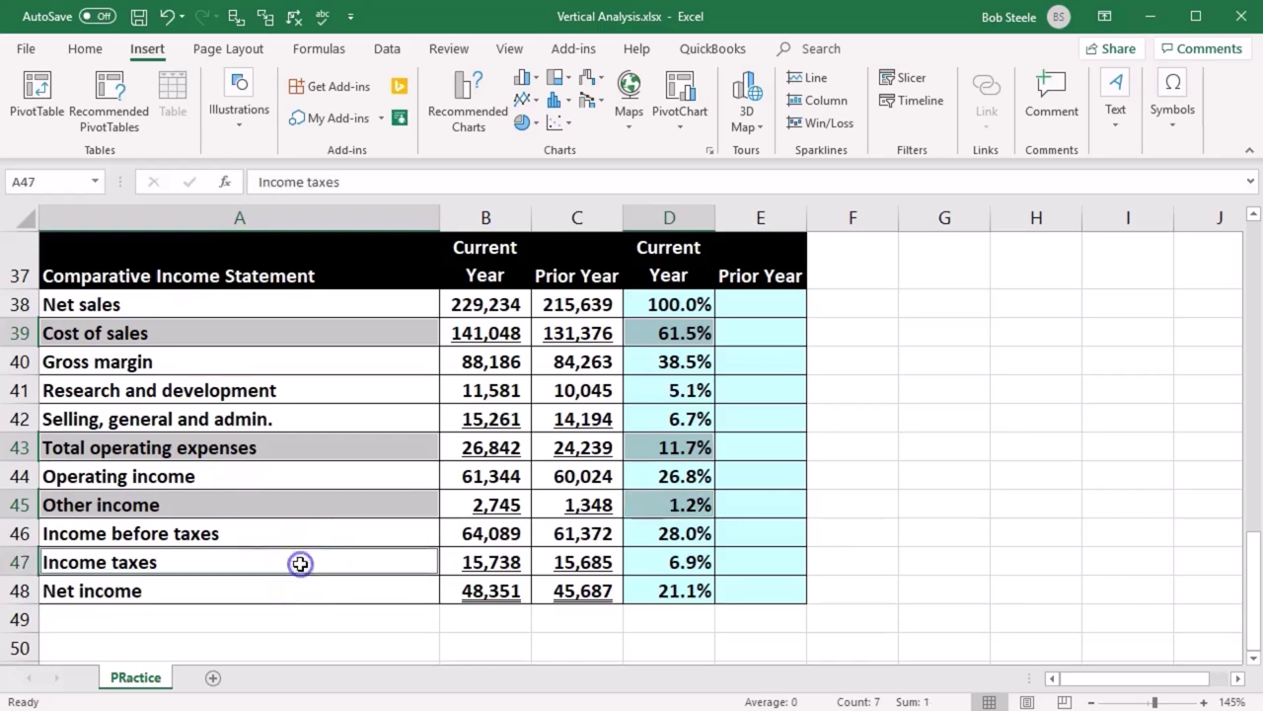
pyautogui.keyDown('ctrl'); pyautogui.click(657, 561); pyautogui.keyUp('ctrl')
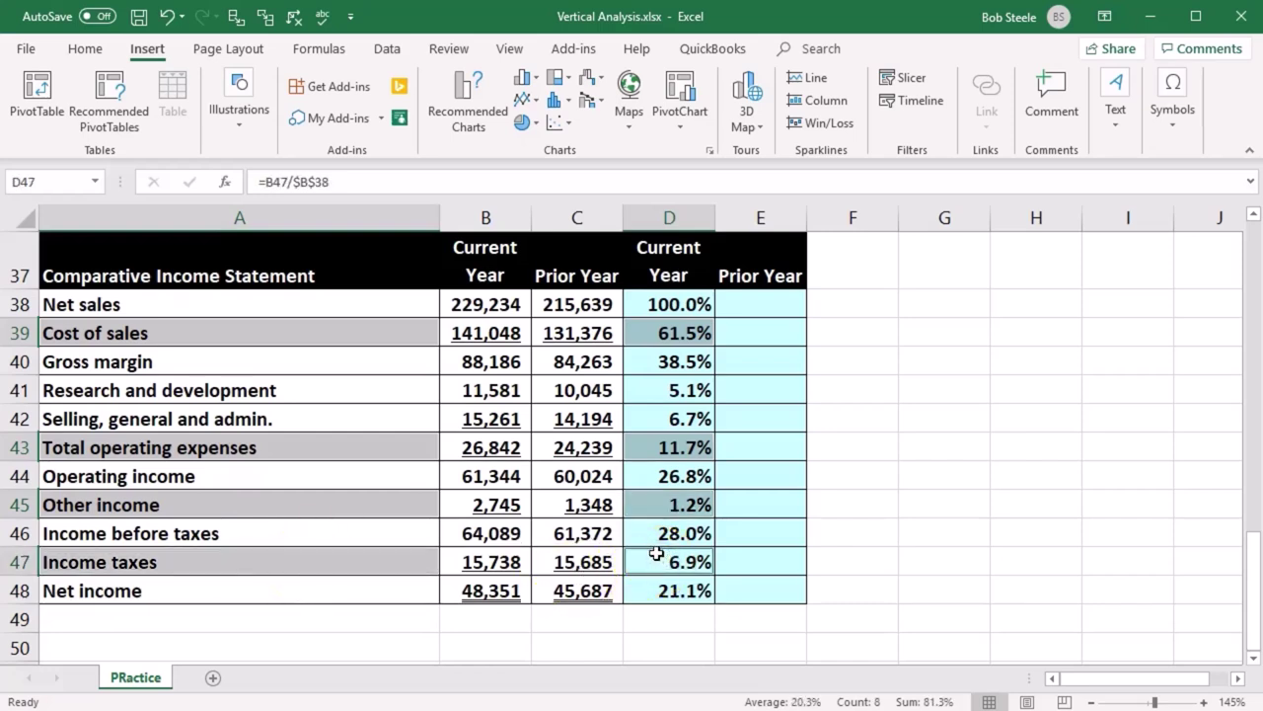
pyautogui.keyDown('ctrl'); pyautogui.click(395, 590); pyautogui.keyUp('ctrl')
pyautogui.keyDown('ctrl'); pyautogui.click(657, 590); pyautogui.keyUp('ctrl')
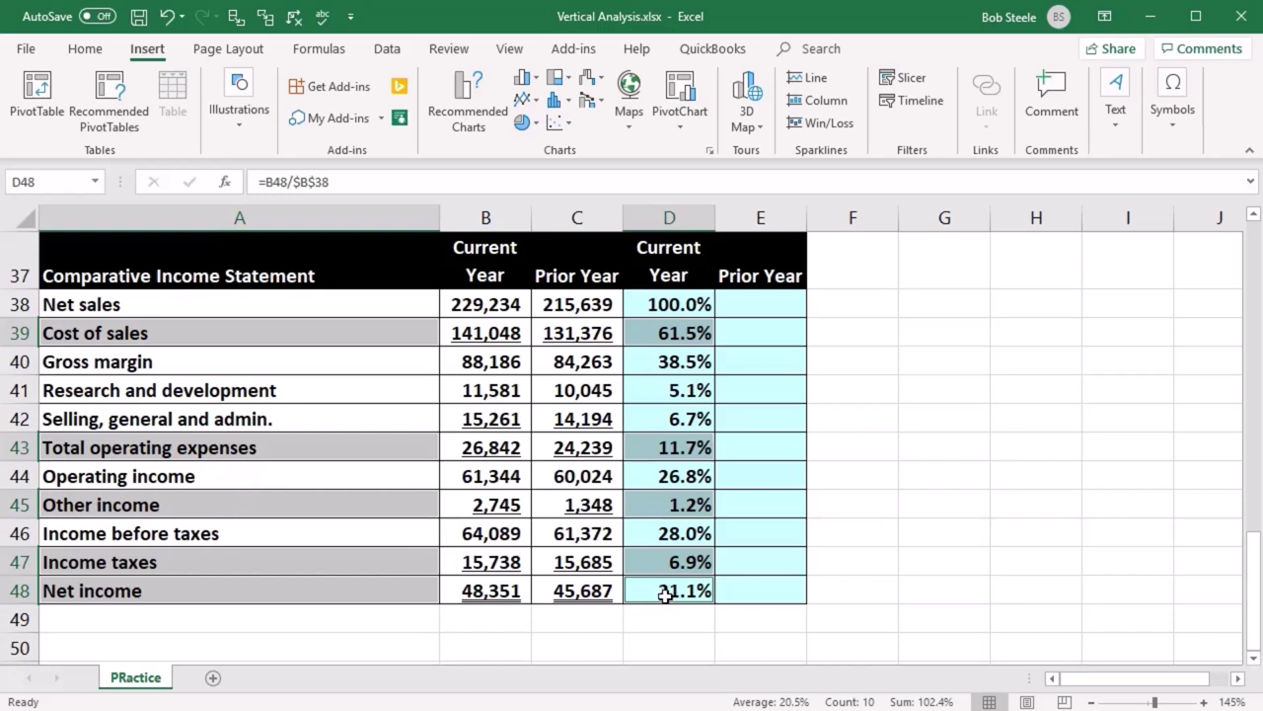
pyautogui.click(732, 305)
pyautogui.click(524, 122)
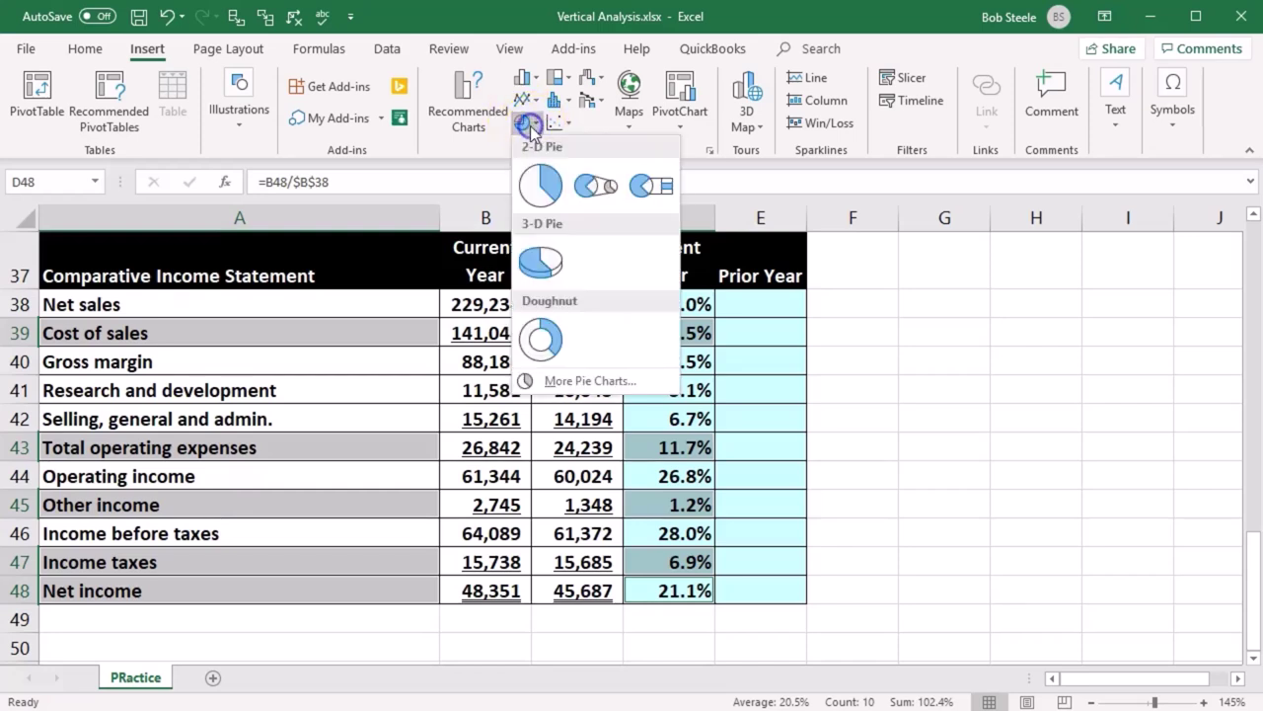
pyautogui.click(539, 187)
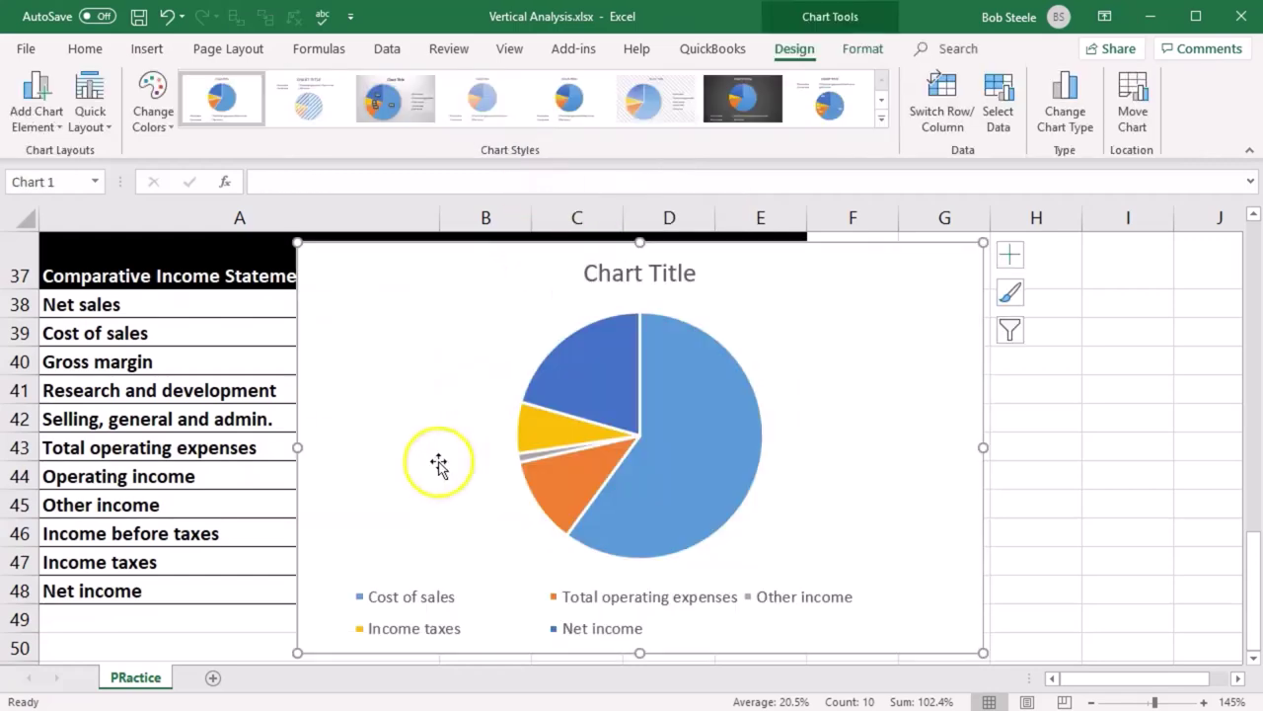
# Step: Shrink the pie chart, place it beside the income statement from column F onward, and check its Cost of sales slice
pyautogui.moveTo(298, 653); pyautogui.dragTo(602, 548)
pyautogui.moveTo(661, 395); pyautogui.dragTo(899, 426)
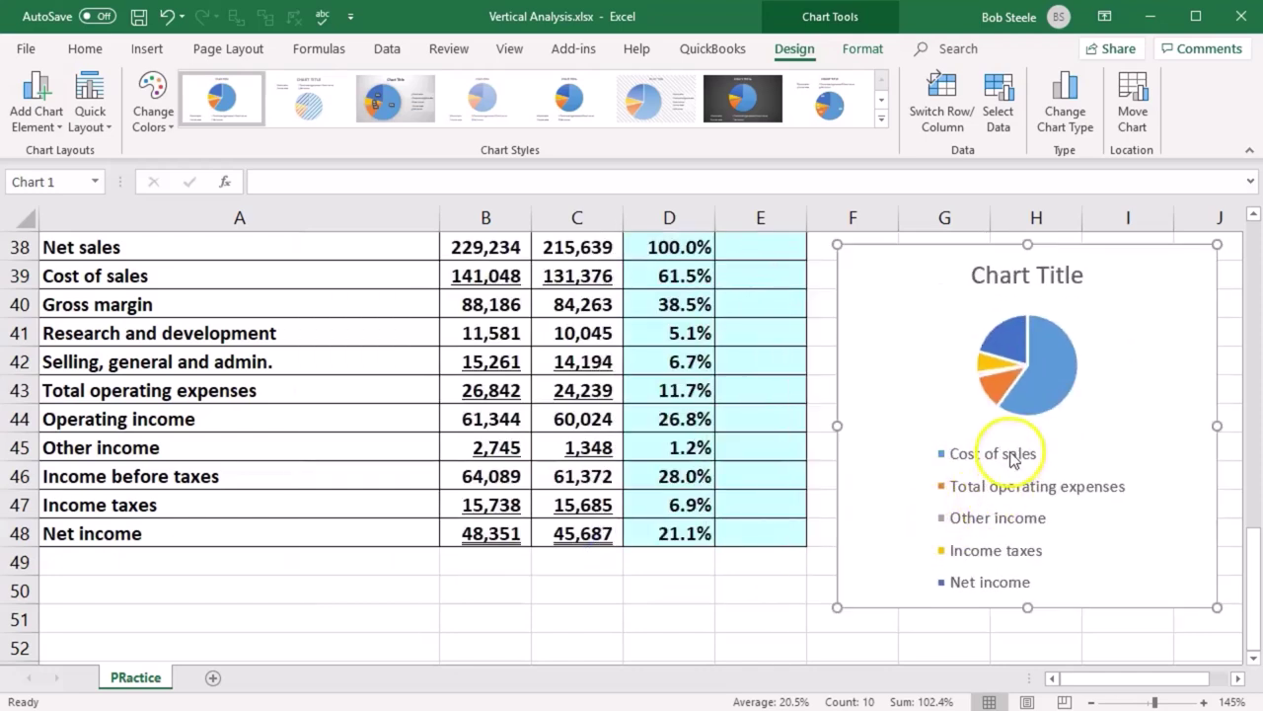
pyautogui.moveTo(1049, 334)
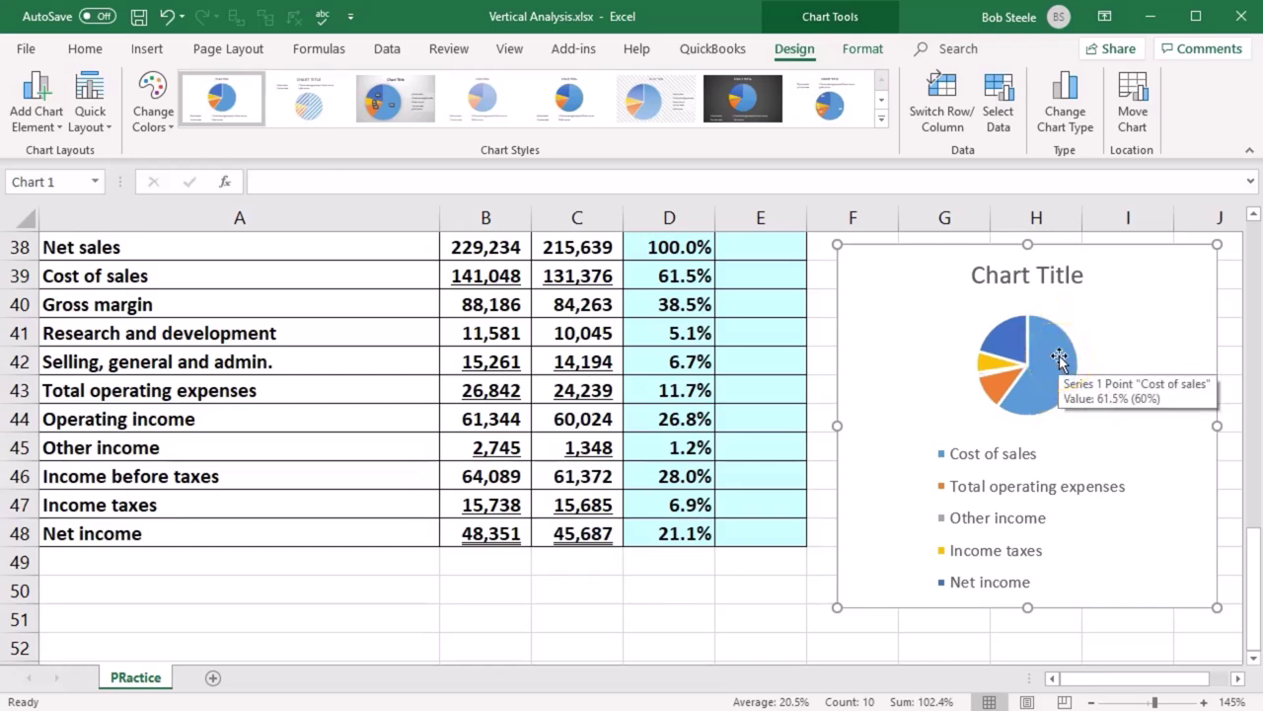
pyautogui.click(1050, 369)
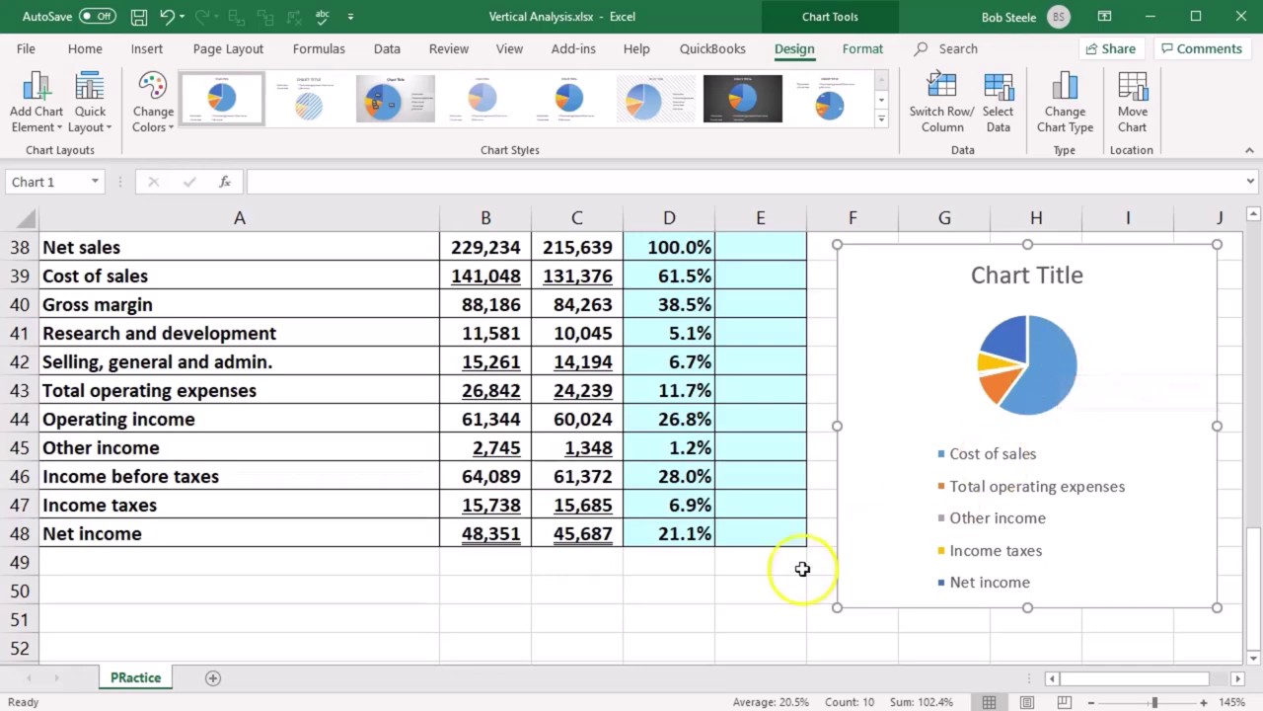
pyautogui.click(730, 600)
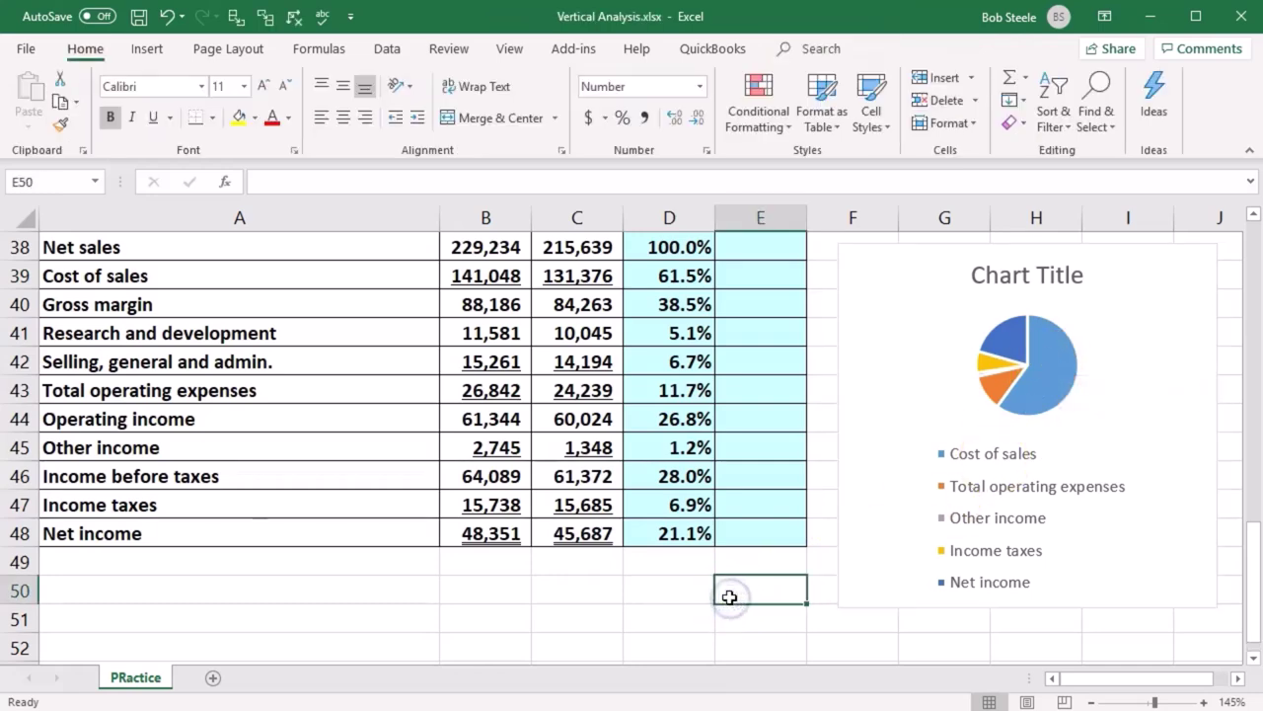
# Step: Enter the prior-year Net sales percentage in E38 as =C38/C38
pyautogui.scroll(1, 730, 597)
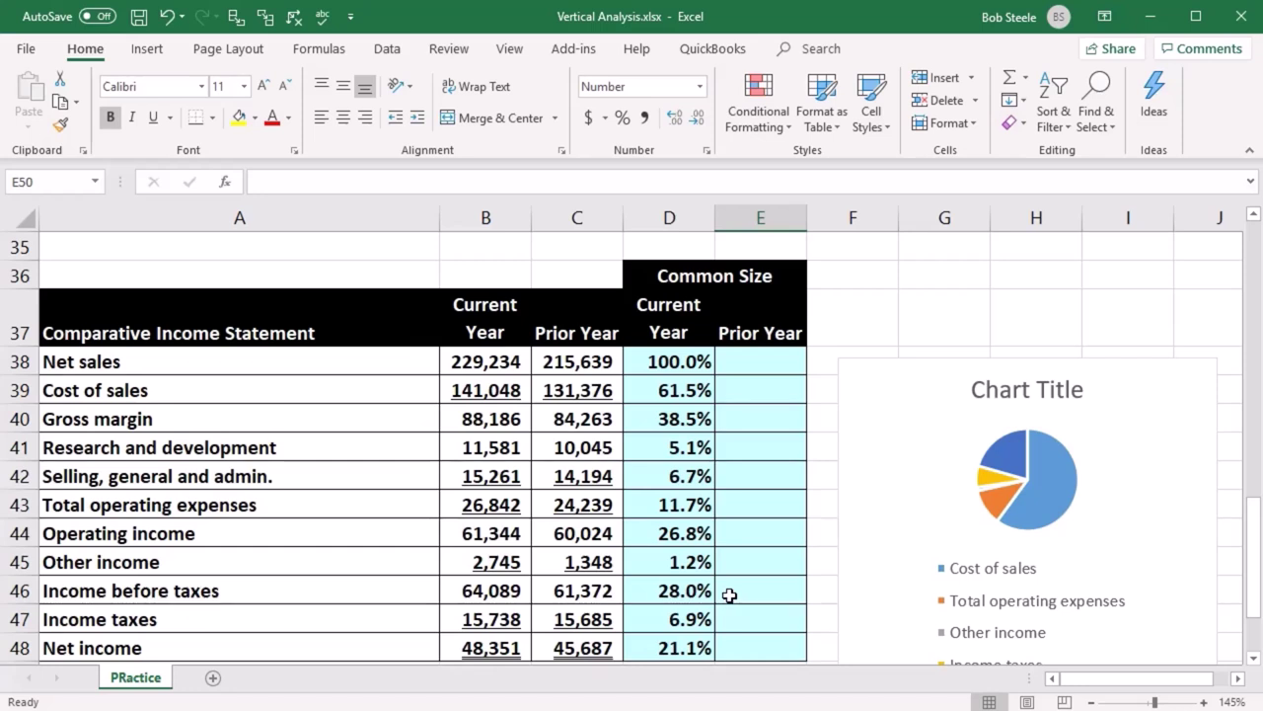
pyautogui.click(761, 365)
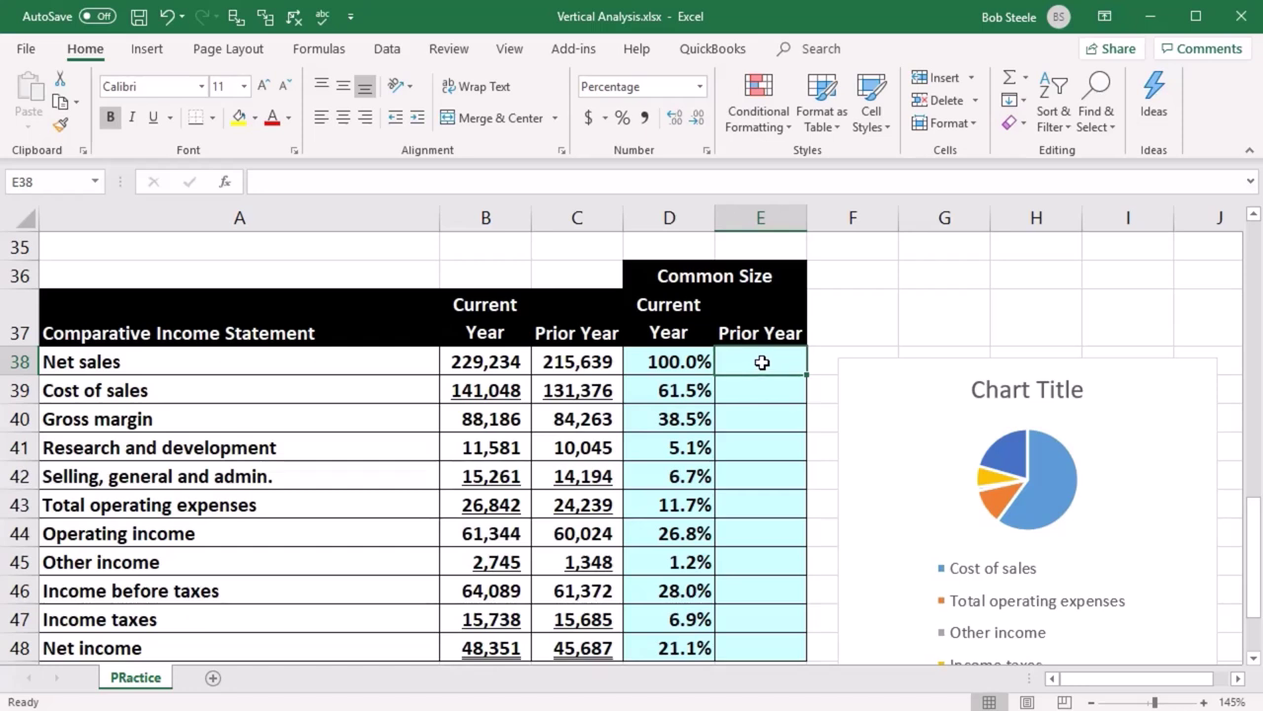
pyautogui.write('=')
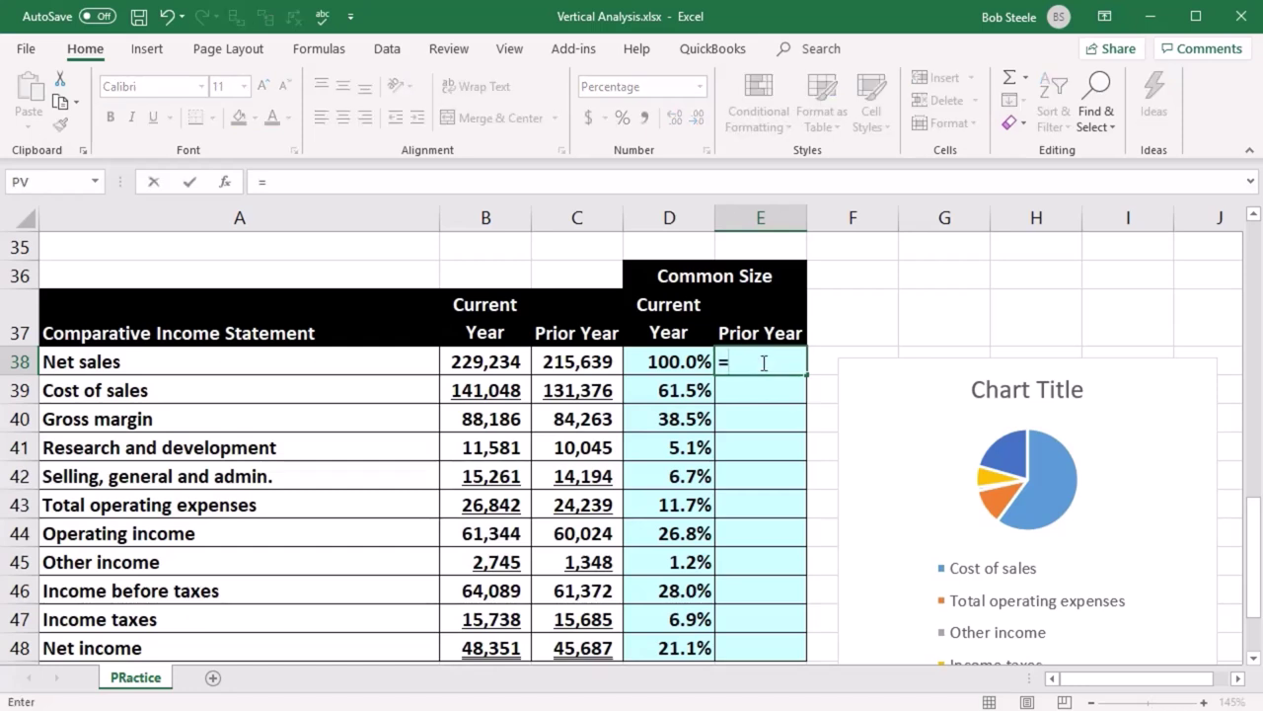
pyautogui.click(576, 363)
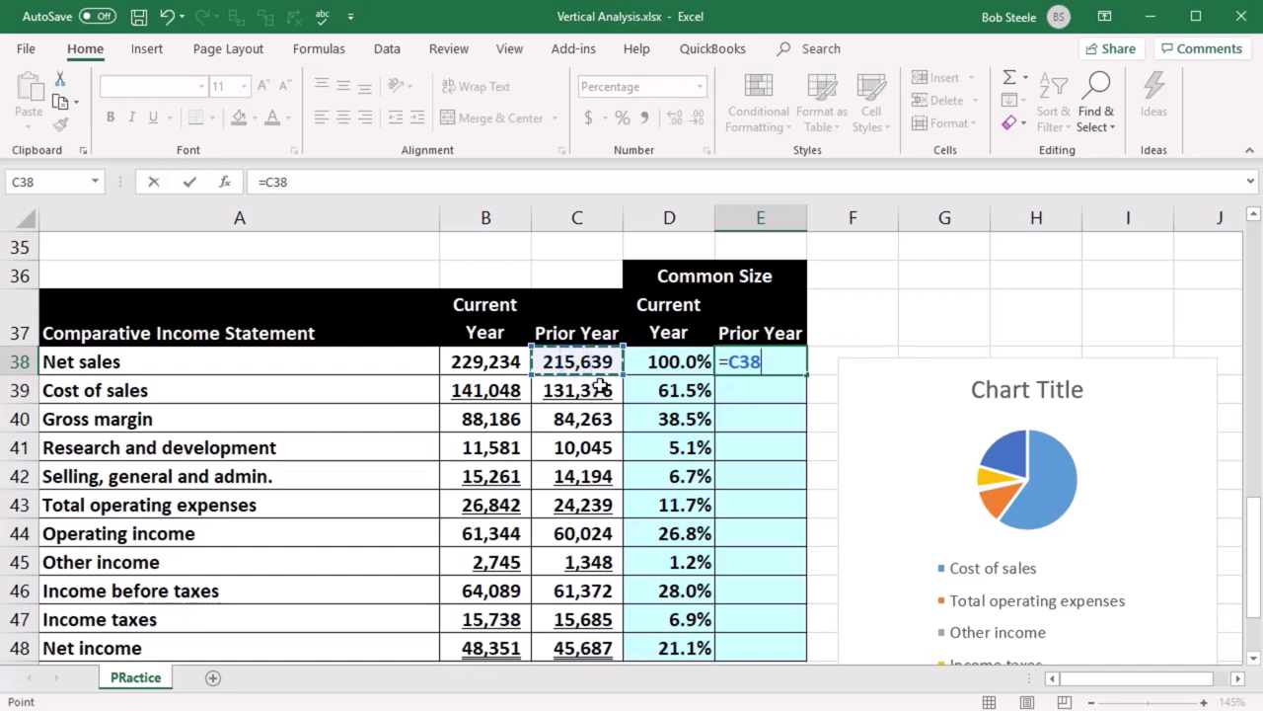
pyautogui.write('/')
pyautogui.click(590, 361)
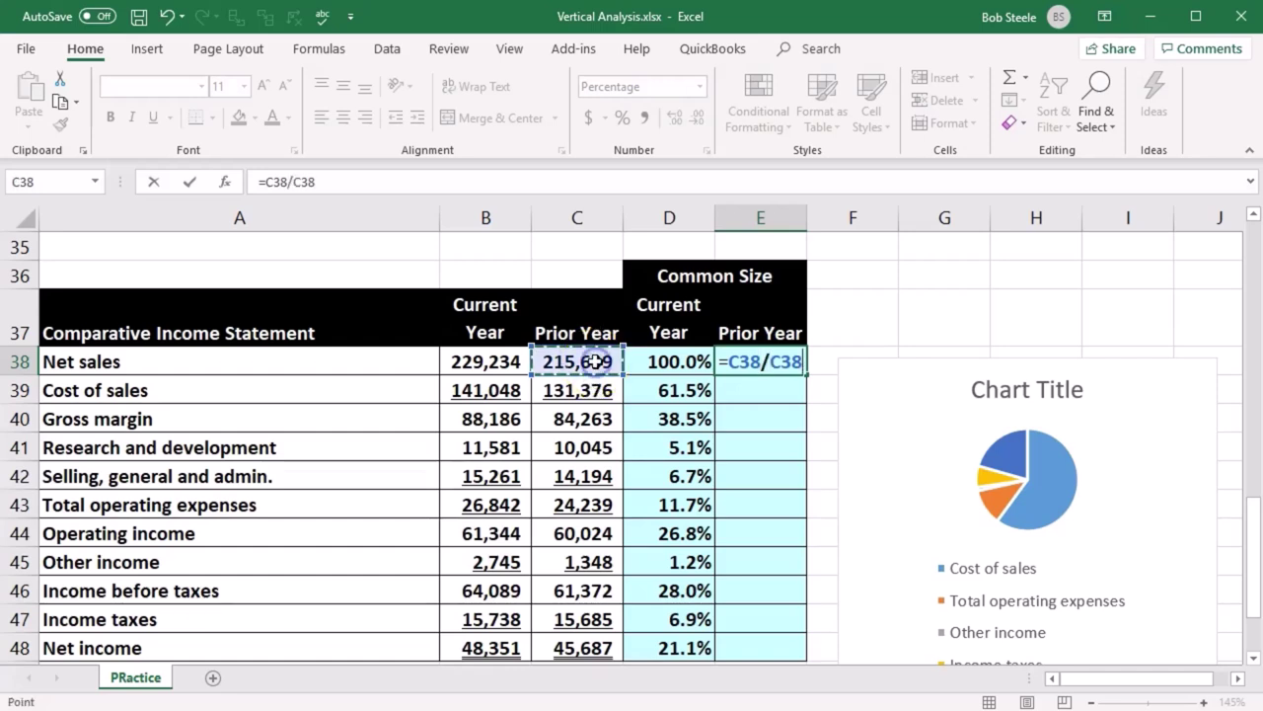
pyautogui.press('Return')
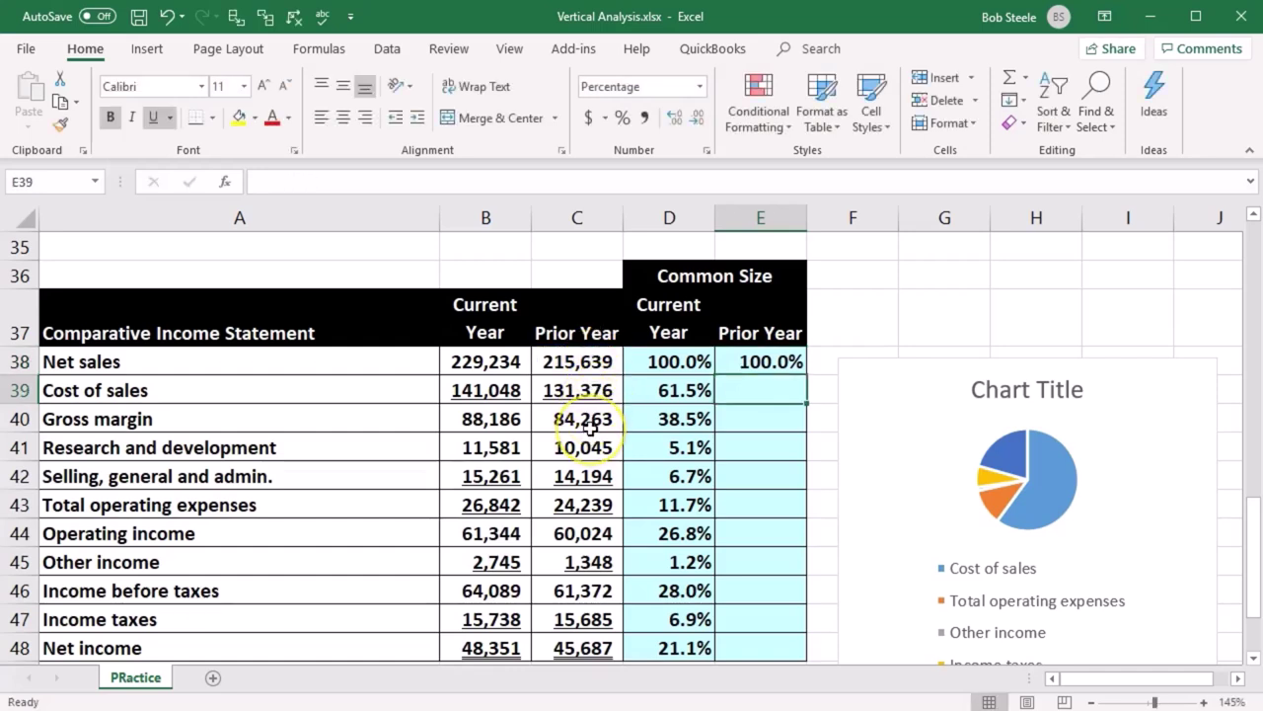
# Step: Enter the prior-year Cost of sales percentage in E39 by dividing C39 by net sales in C38
pyautogui.write('=')
pyautogui.click(575, 391)
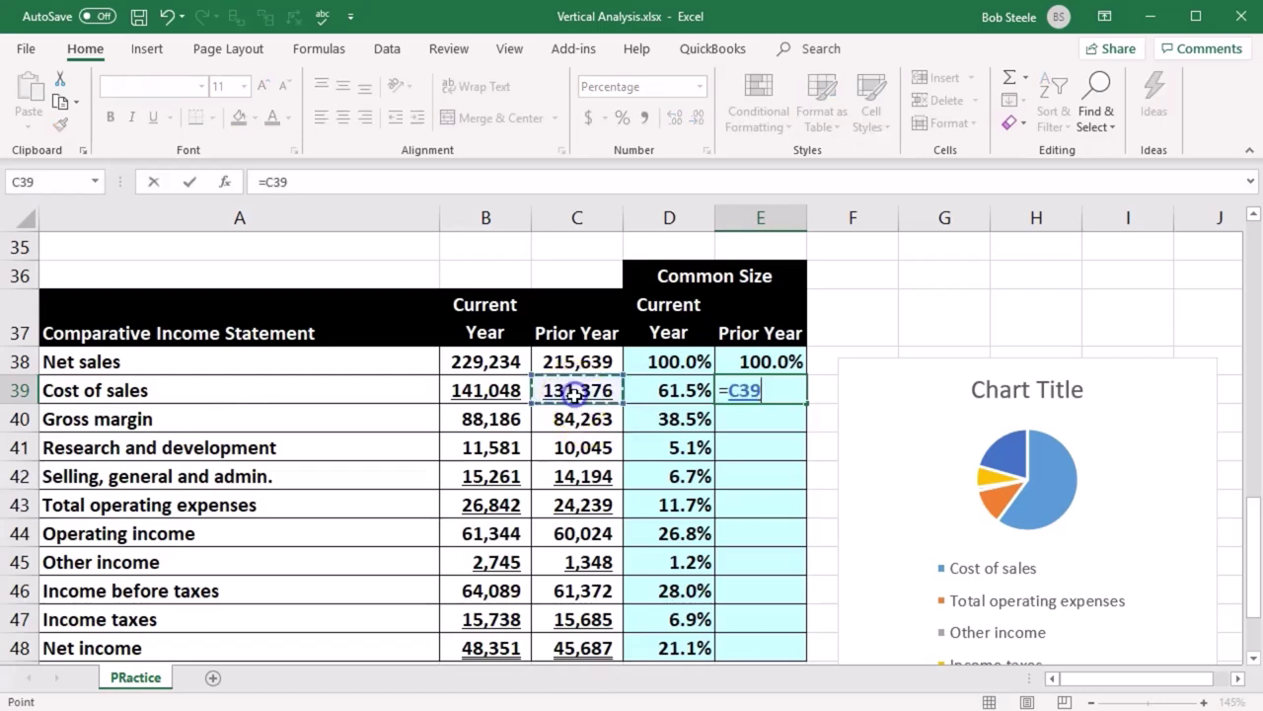
pyautogui.write('/')
pyautogui.click(600, 361)
pyautogui.press('Return')
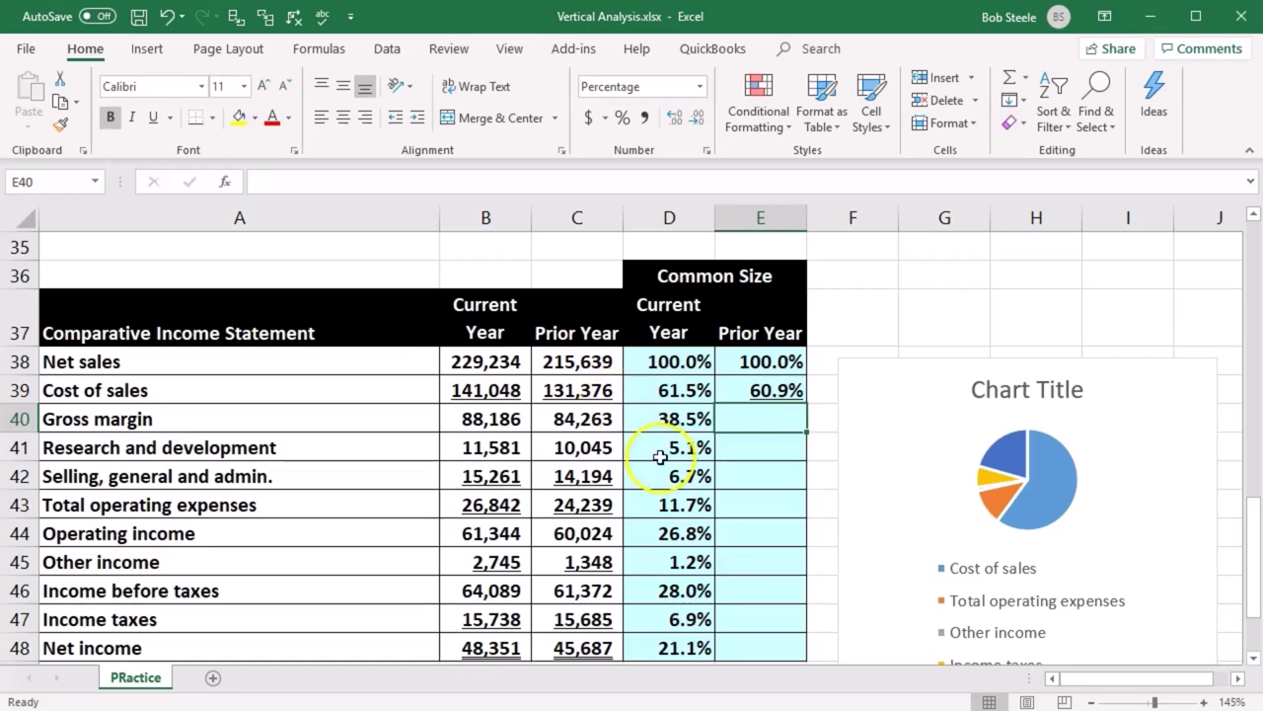
# Step: Enter the prior-year Gross margin percentage in E40 by dividing C40 by net sales in C38
pyautogui.write('=')
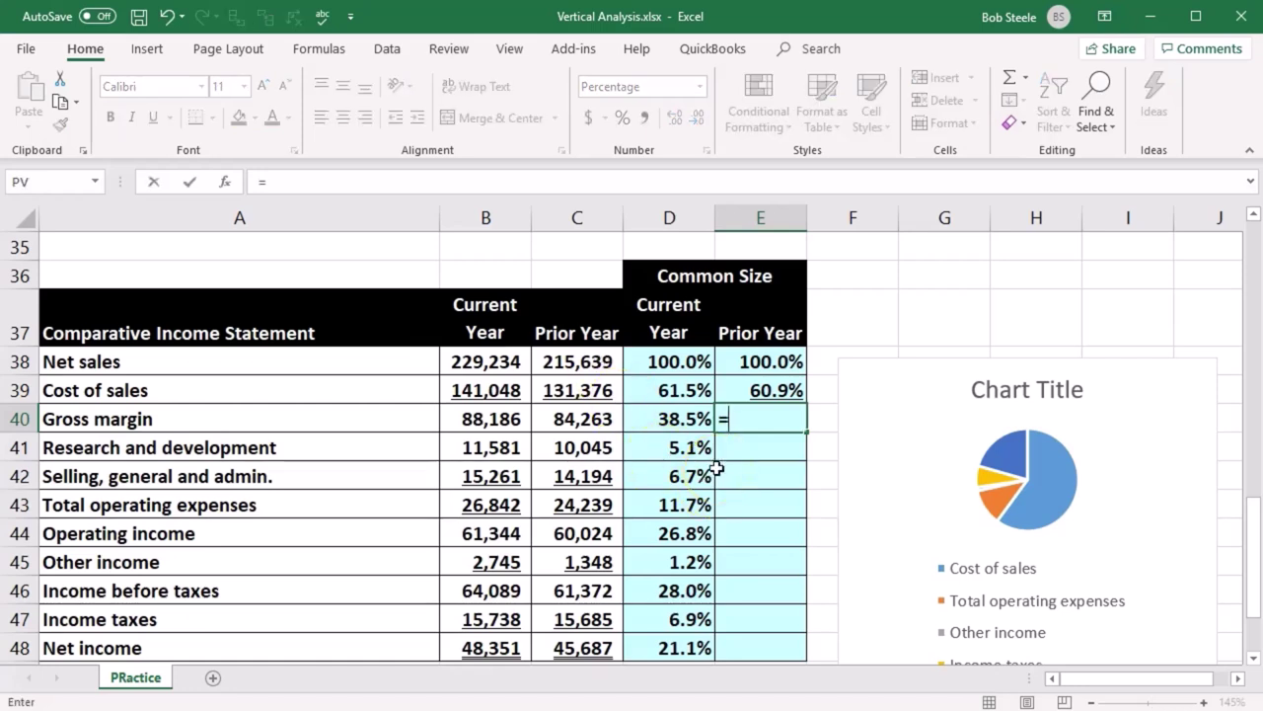
pyautogui.click(583, 420)
pyautogui.write('/')
pyautogui.click(581, 363)
pyautogui.press('Return')
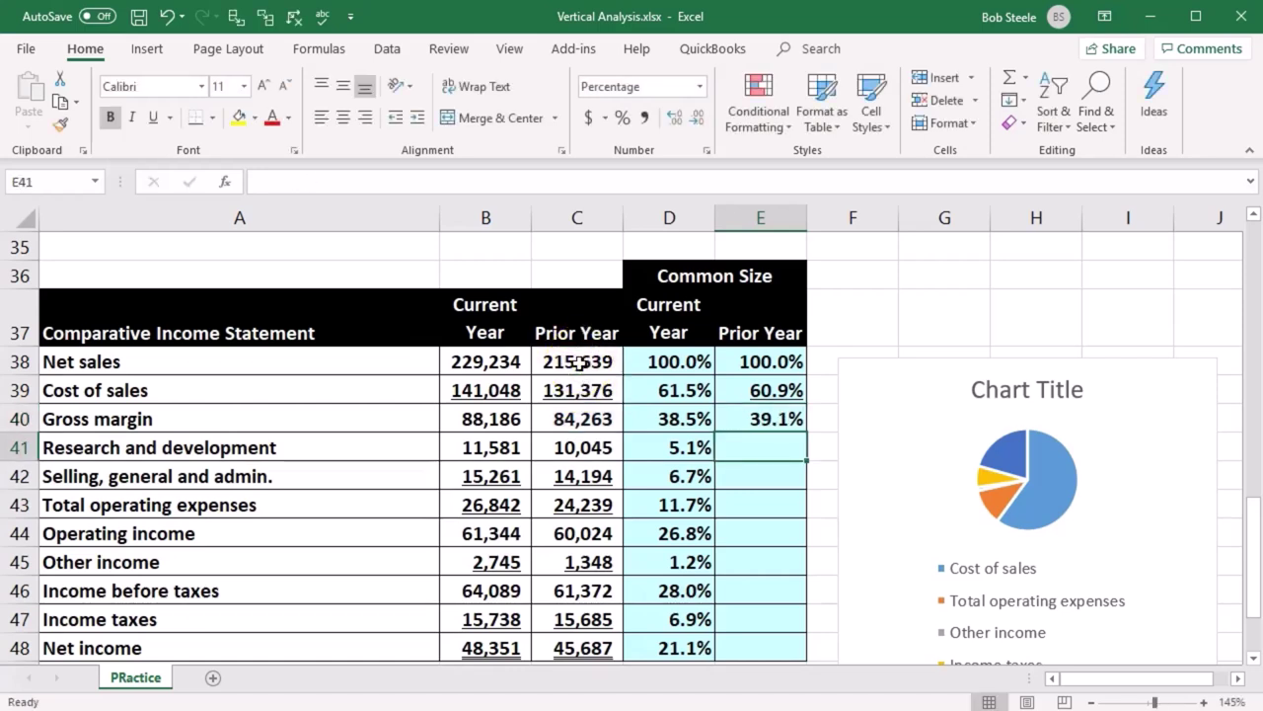
# Step: Check the prior-year gross margin percentage by subtracting 60.9 from 100 in the Calculator, and close it
pyautogui.press('XF86Calculator')
pyautogui.click(982, 439)
pyautogui.write('100-60.')
pyautogui.write('9')
pyautogui.press('Return')
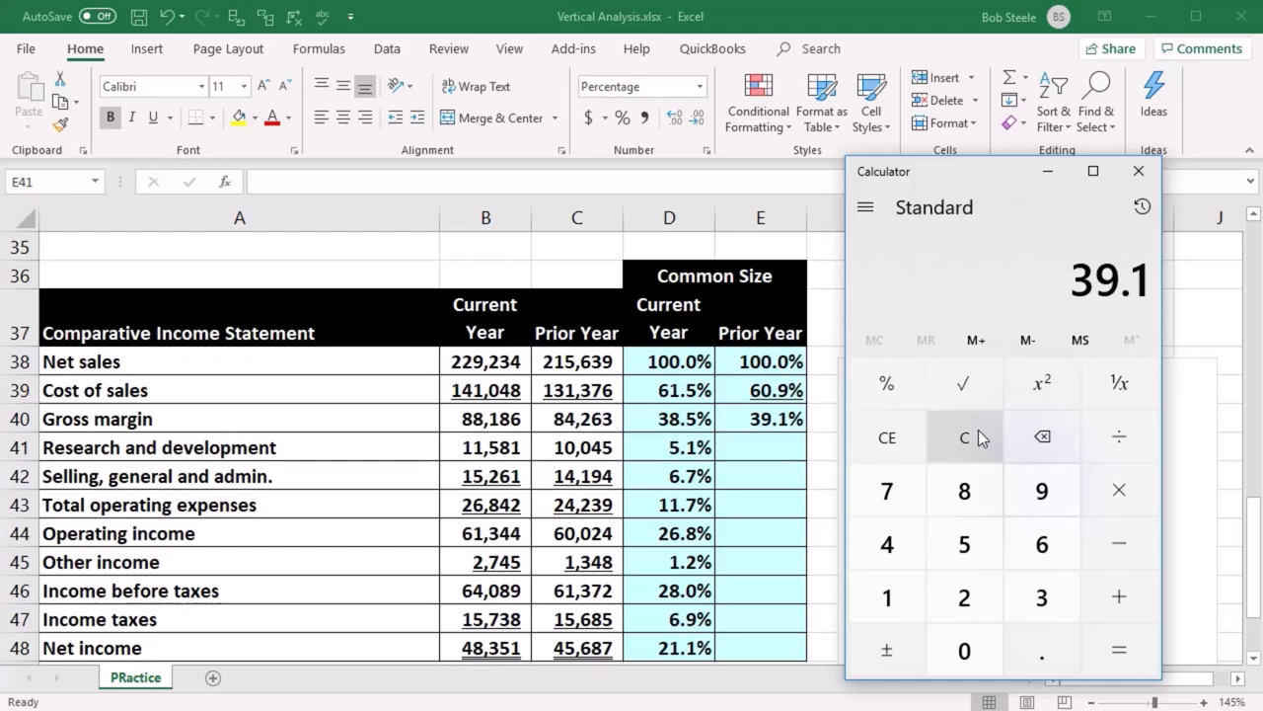
pyautogui.click(1139, 175)
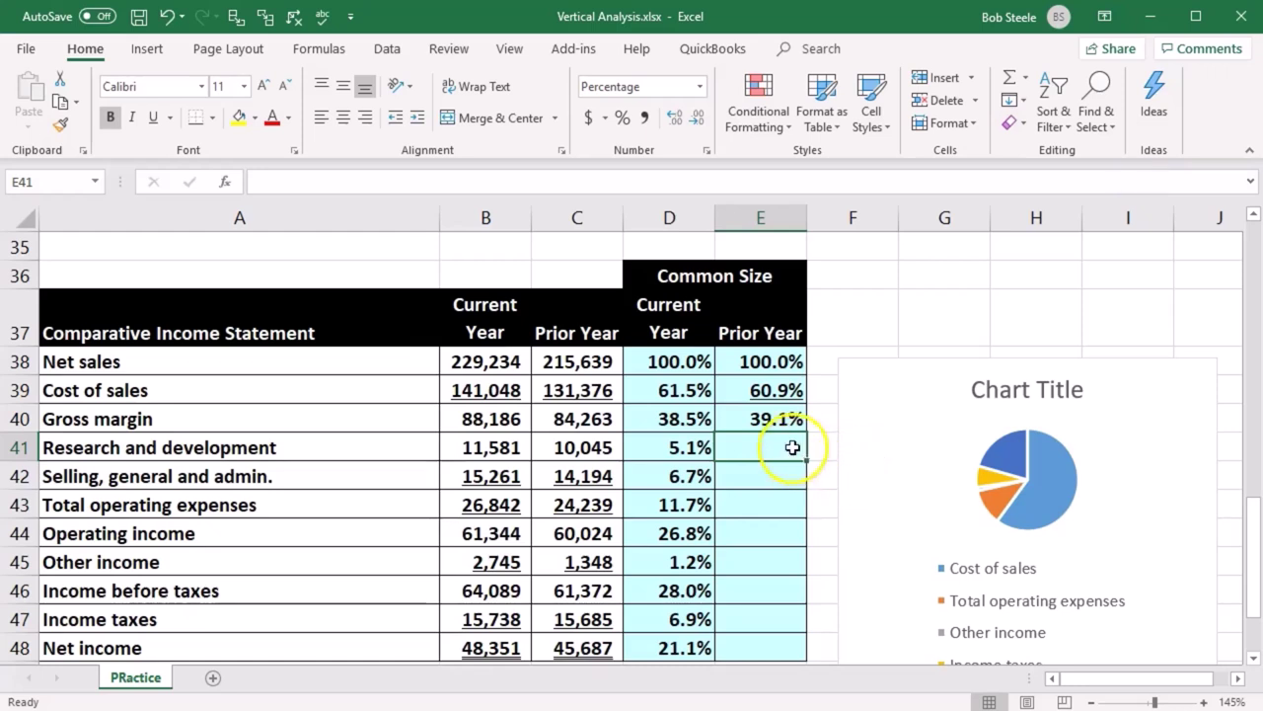
# Step: Enter the prior-year Research and development percentage in E41 as =C41/C38
pyautogui.write('=')
pyautogui.press('Left')
pyautogui.press('Left')
pyautogui.write('/')
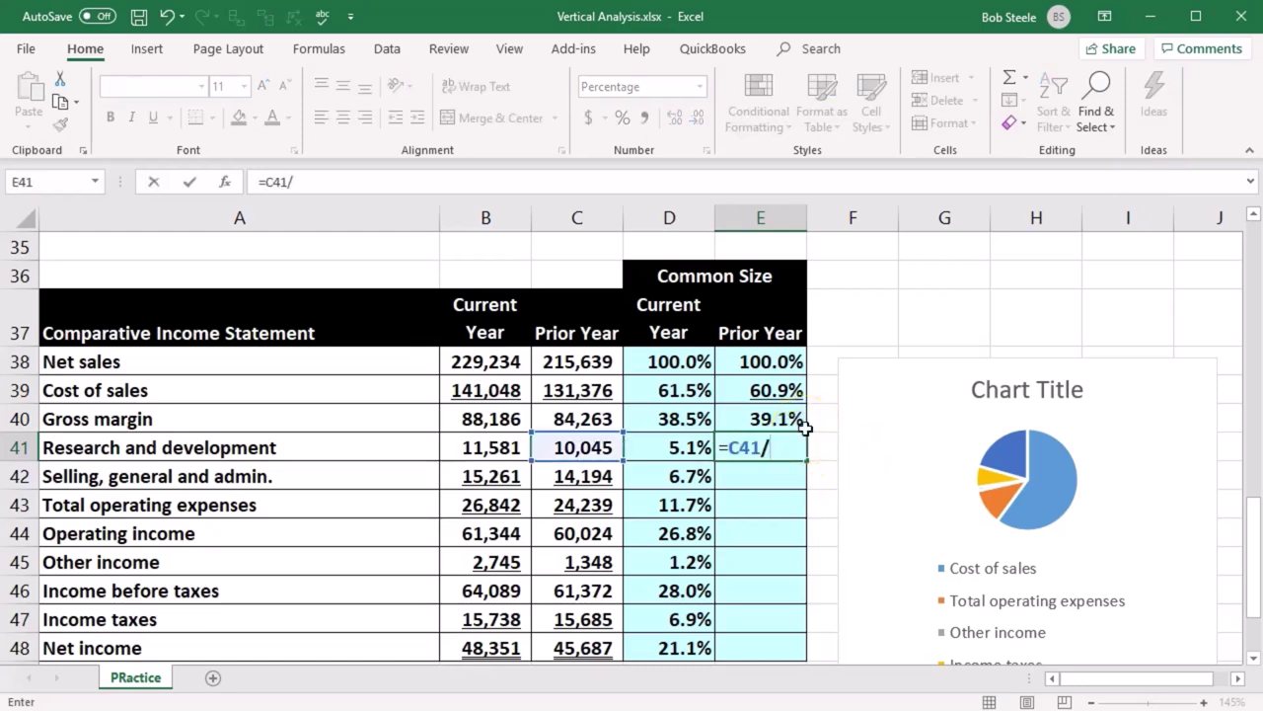
pyautogui.click(577, 361)
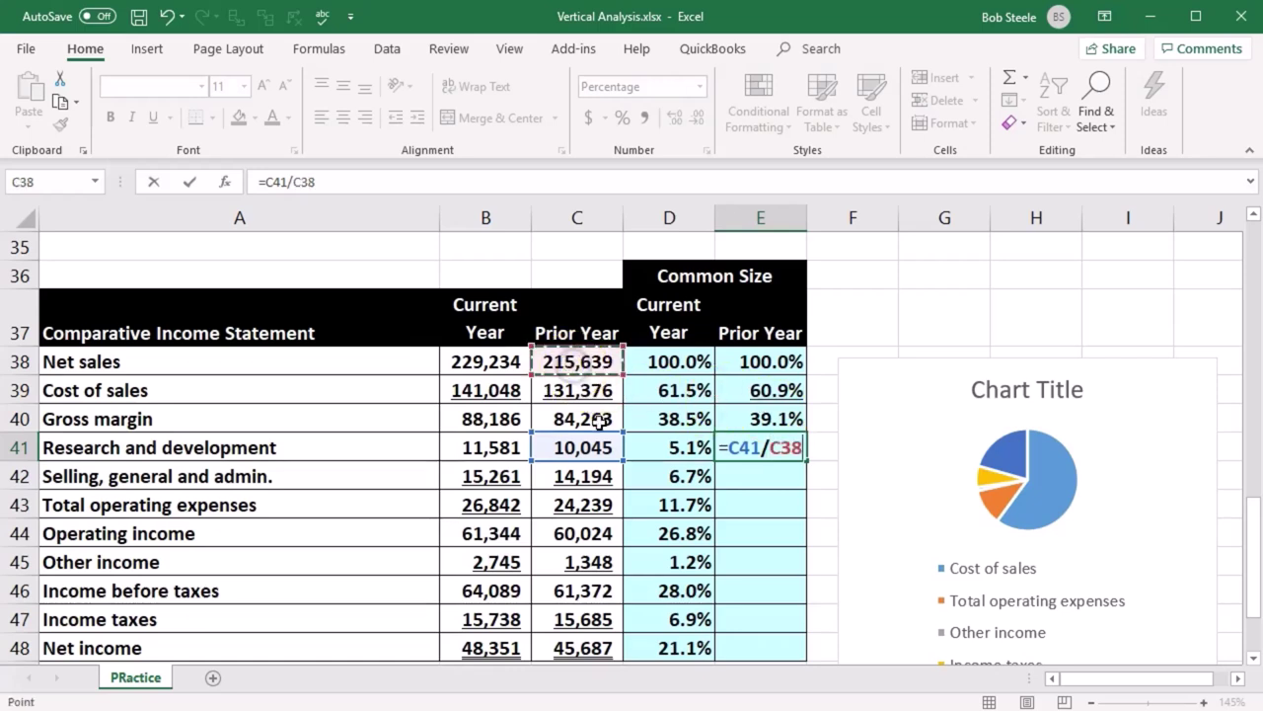
pyautogui.press('Return')
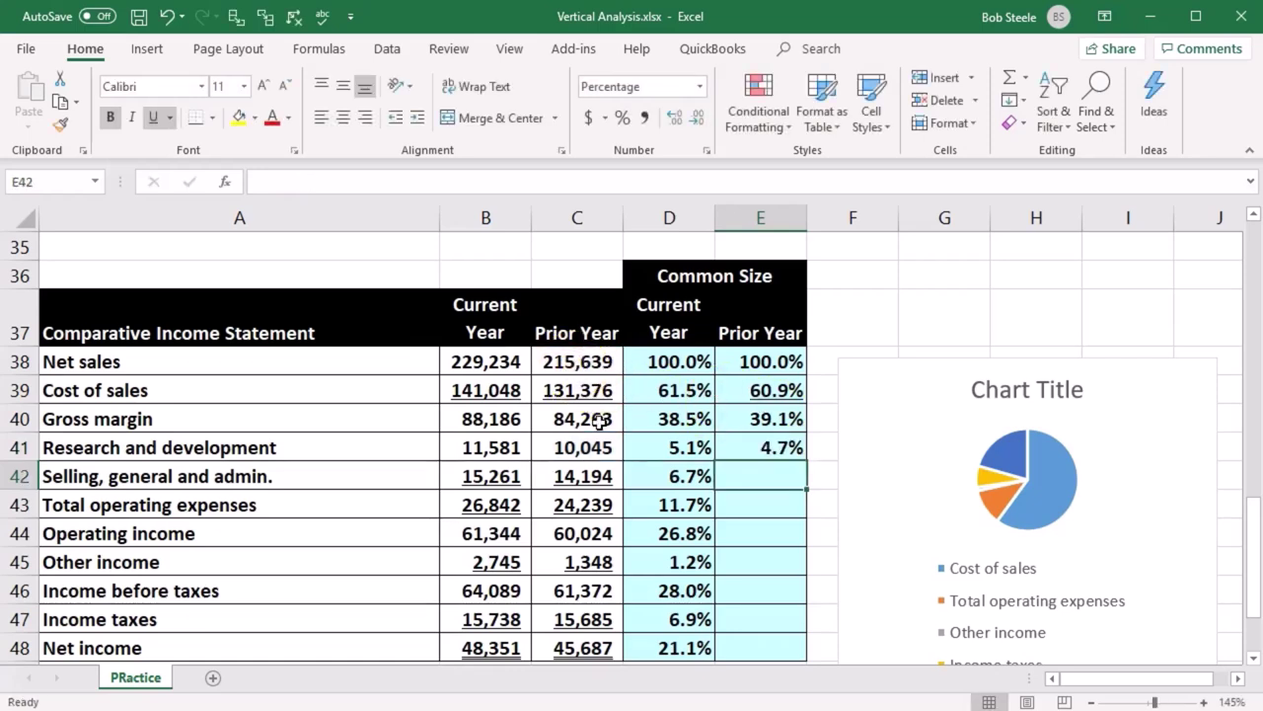
# Step: Enter the prior-year Selling, general and admin. percentage in E42 as =C42/C38
pyautogui.write('=')
pyautogui.click(574, 475)
pyautogui.write('/')
pyautogui.click(601, 361)
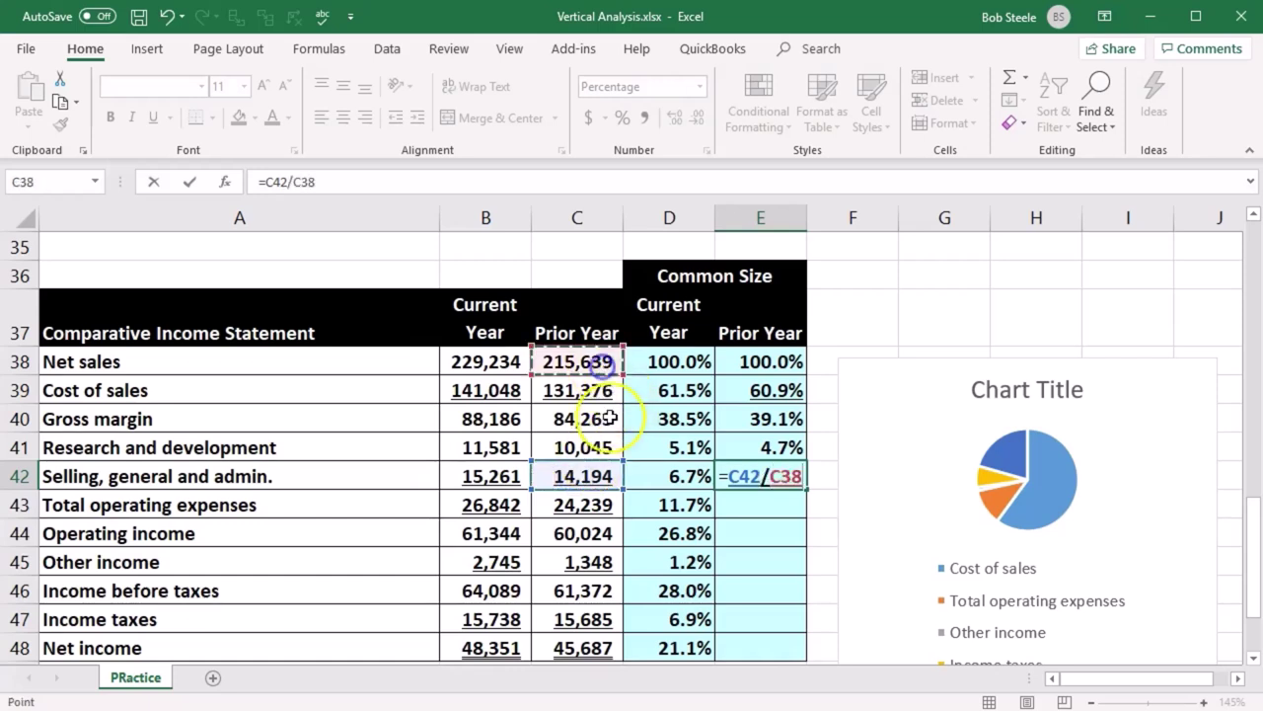
pyautogui.press('Return')
# Step: Enter the prior-year Total operating expenses percentage in E43 as =C43/C38
pyautogui.write('=')
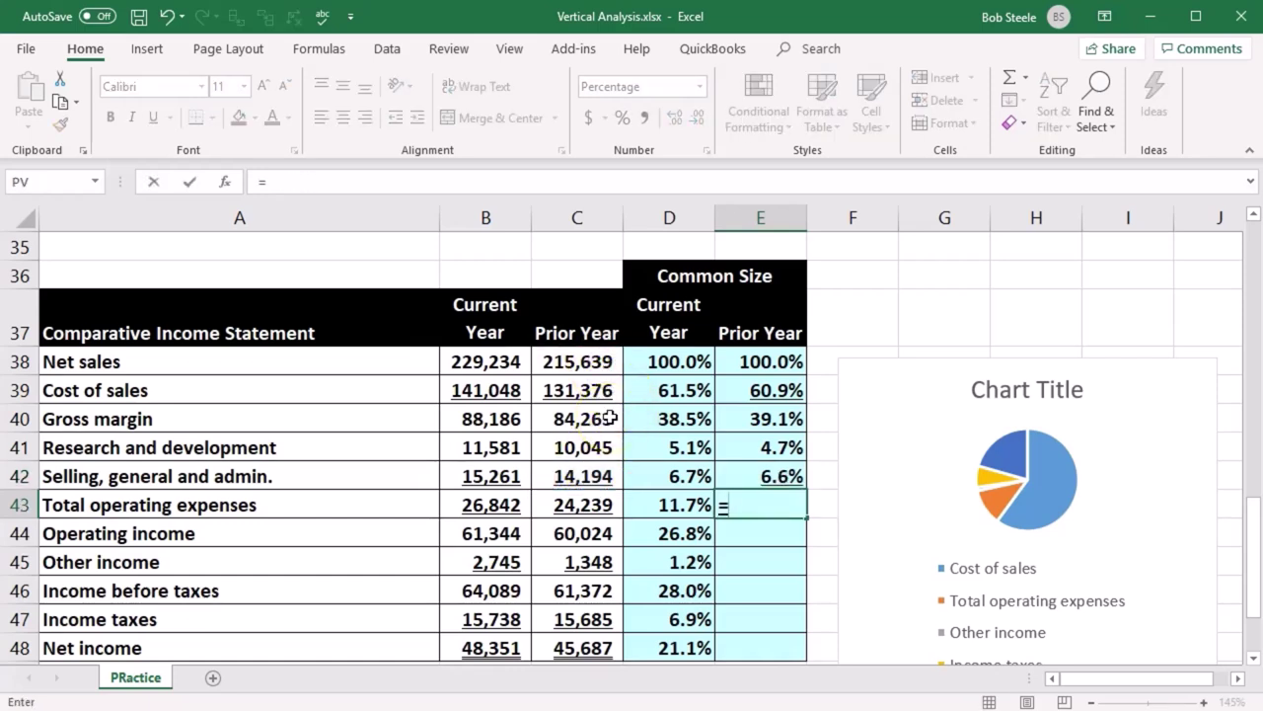
pyautogui.click(577, 506)
pyautogui.write('/')
pyautogui.click(576, 363)
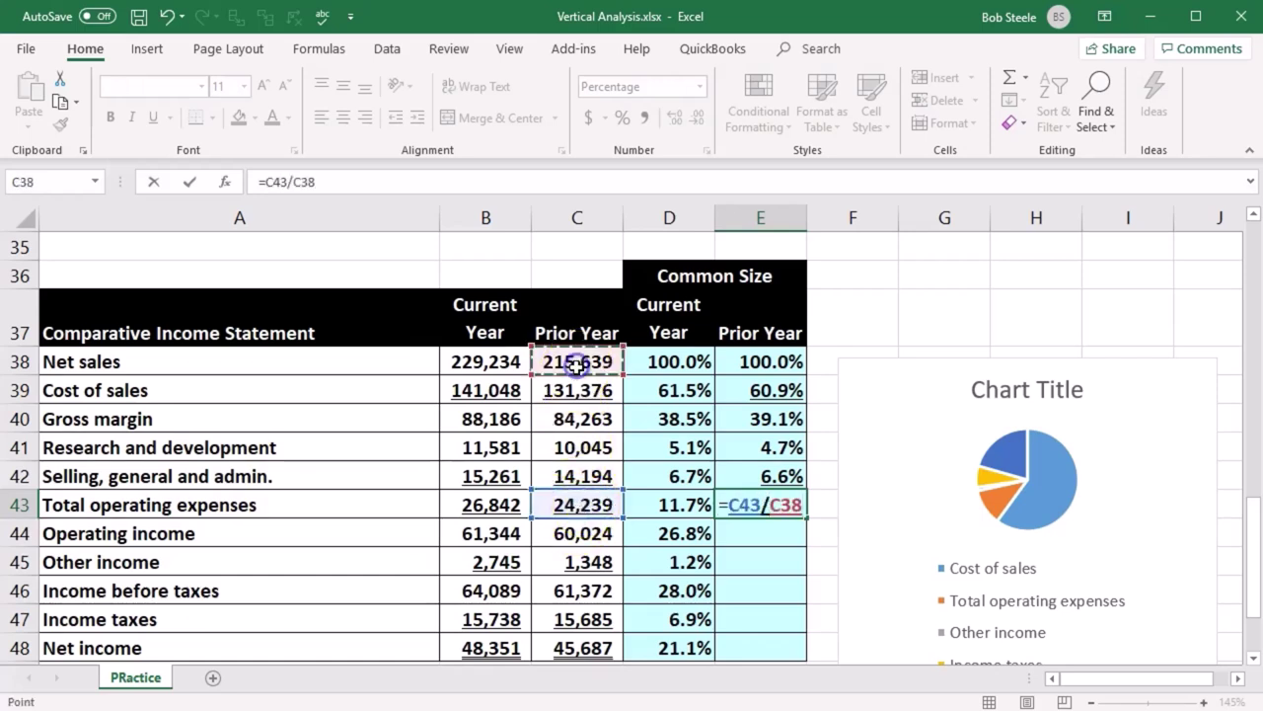
pyautogui.press('Return')
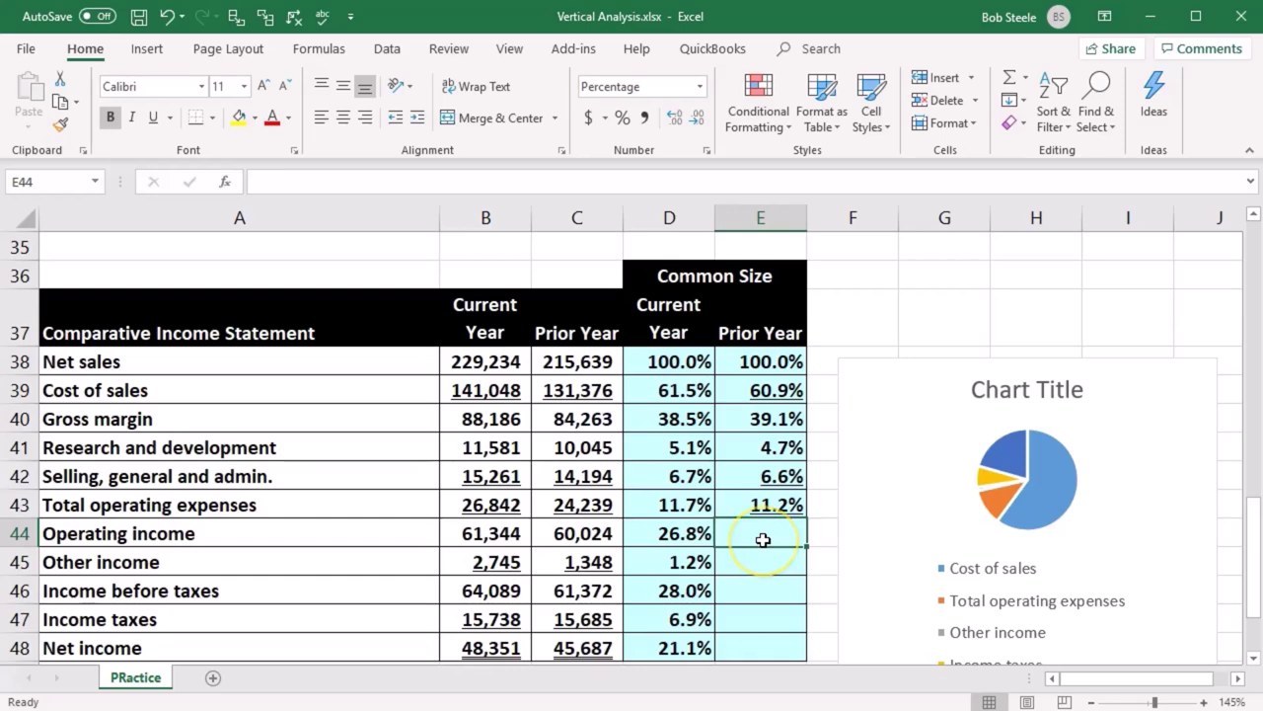
pyautogui.scroll(-1, 763, 540)
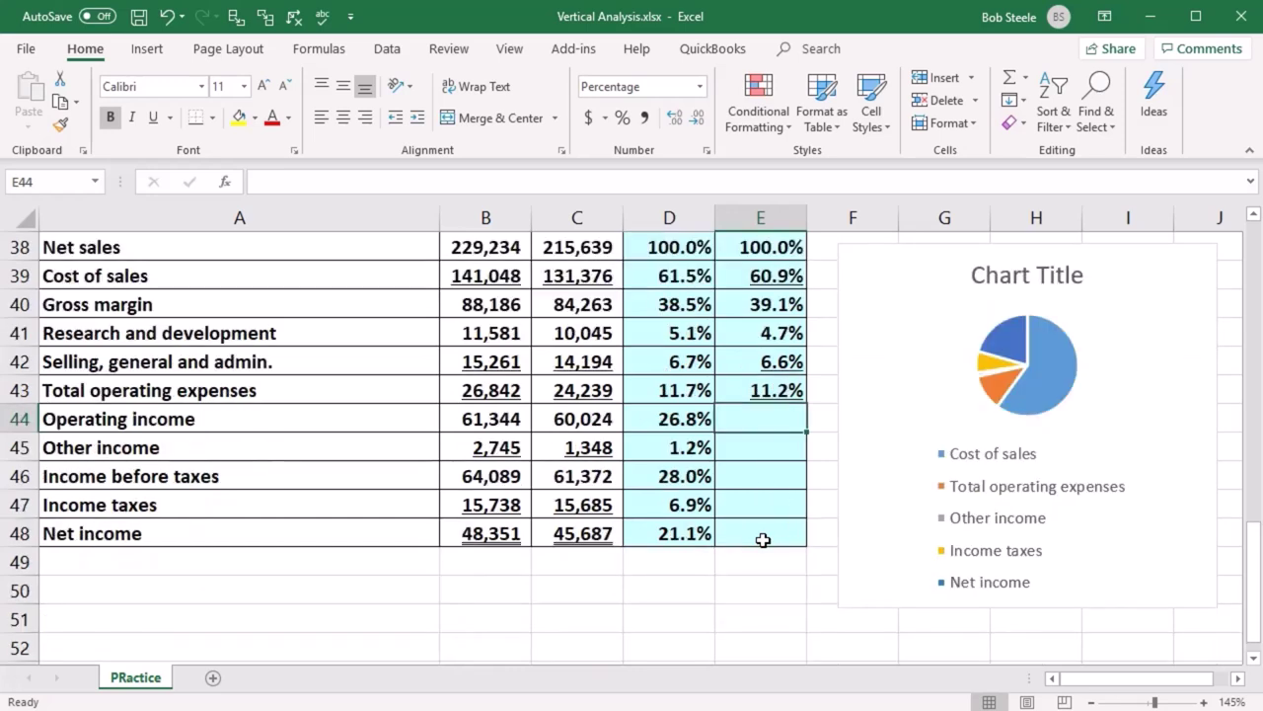
# Step: Clear the prior-year percentages in E39:E43, from Cost of sales through Total operating expenses
pyautogui.scroll(1, 763, 540)
pyautogui.moveTo(758, 390); pyautogui.dragTo(765, 504)
pyautogui.press('Delete')
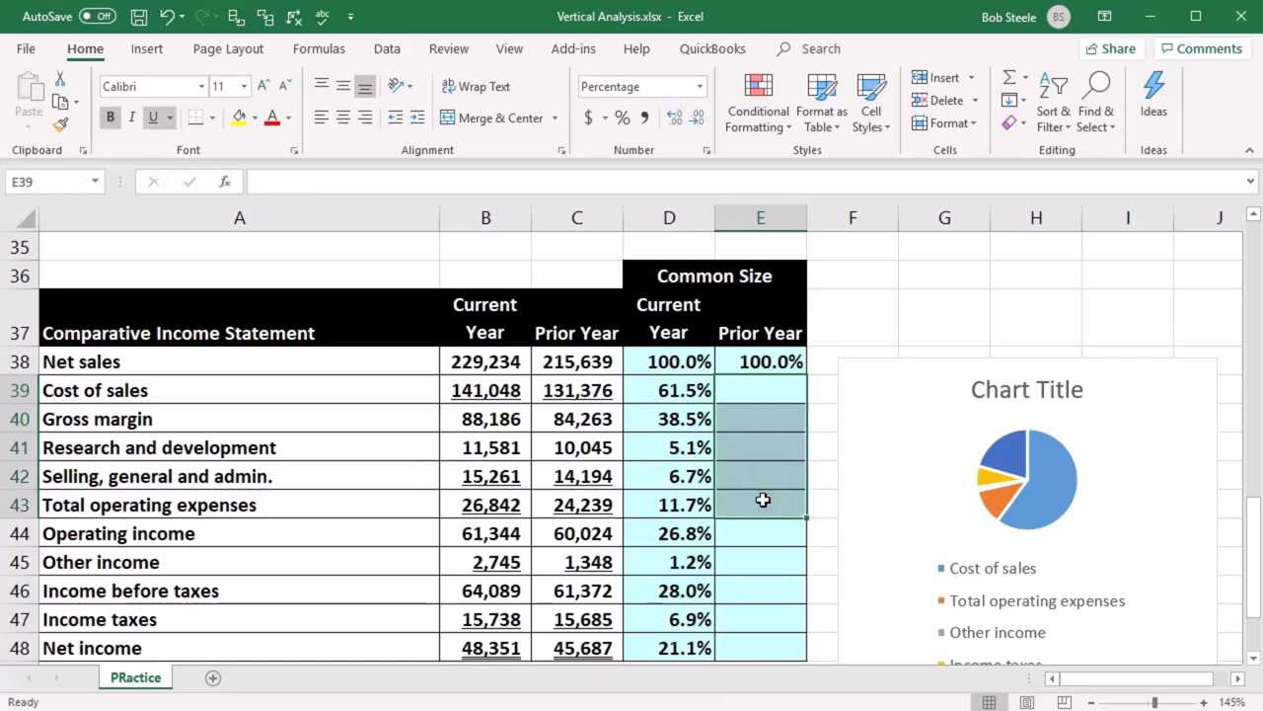
# Step: Try filling the Net sales formula from E38 down to E39 with relative references, inspect the copied formula, and clear E39
pyautogui.click(789, 361)
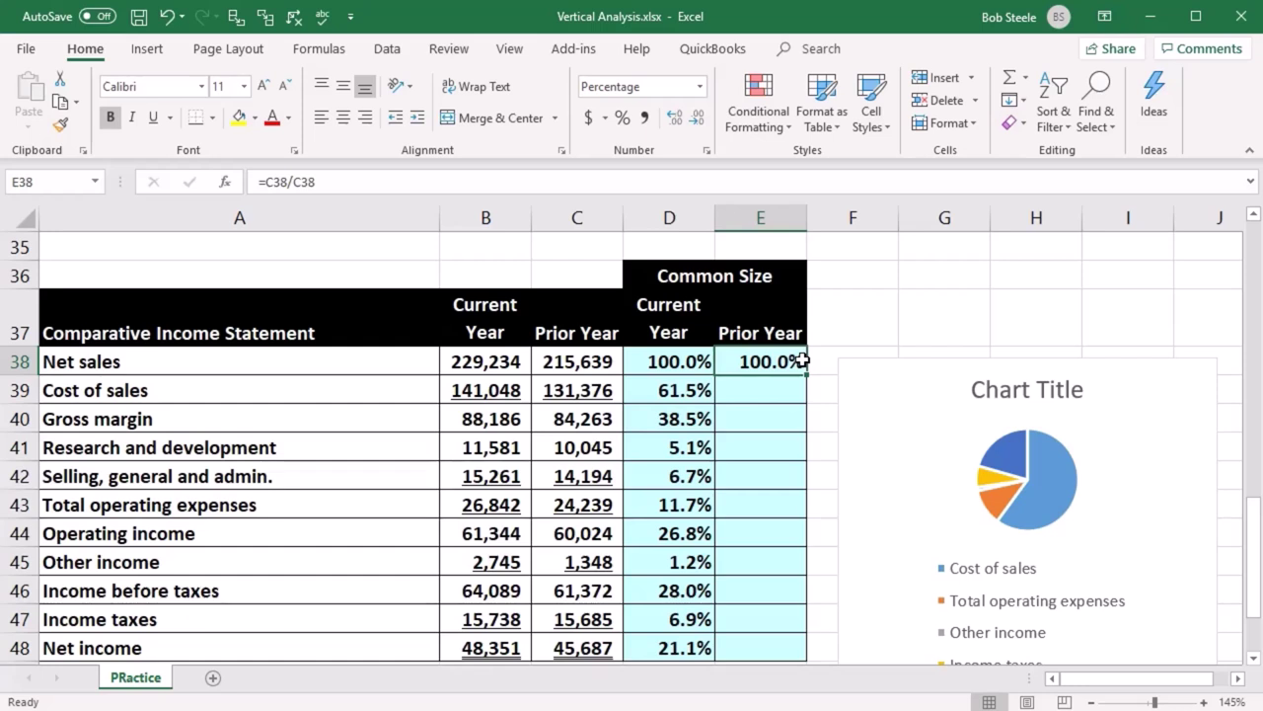
pyautogui.moveTo(807, 373); pyautogui.dragTo(807, 398)
pyautogui.click(793, 456)
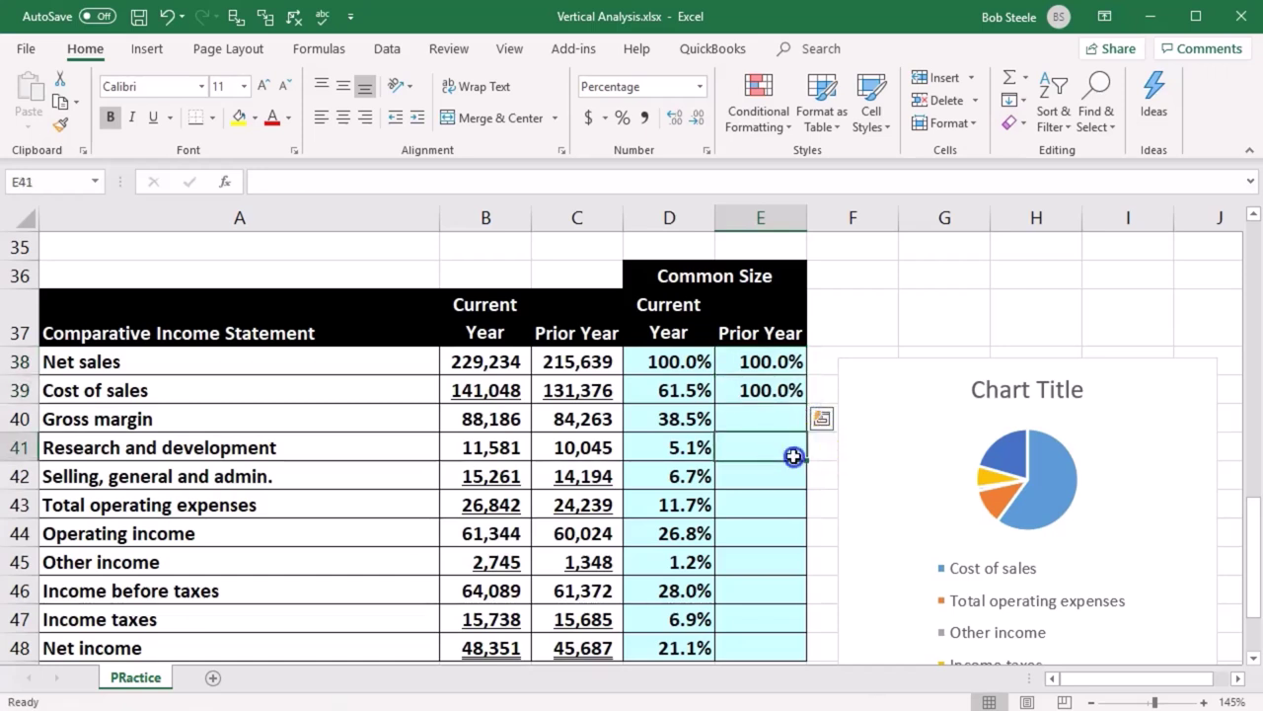
pyautogui.doubleClick(771, 393)
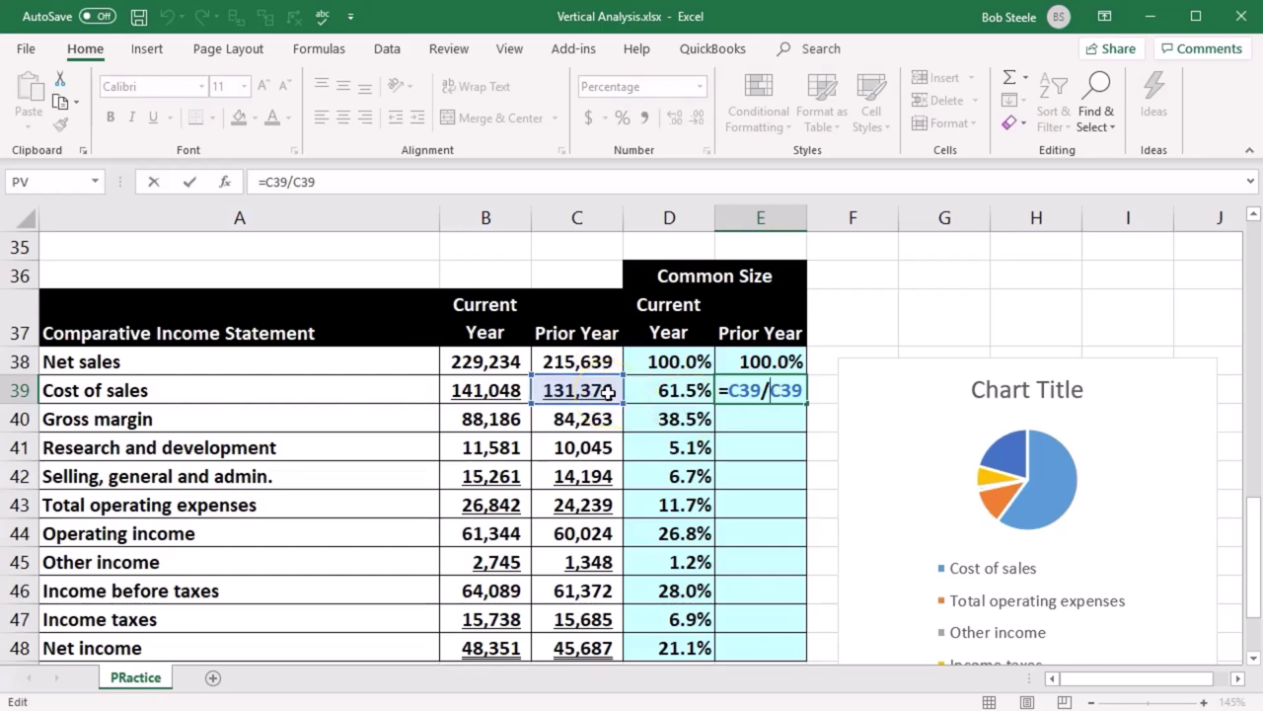
pyautogui.press('Return')
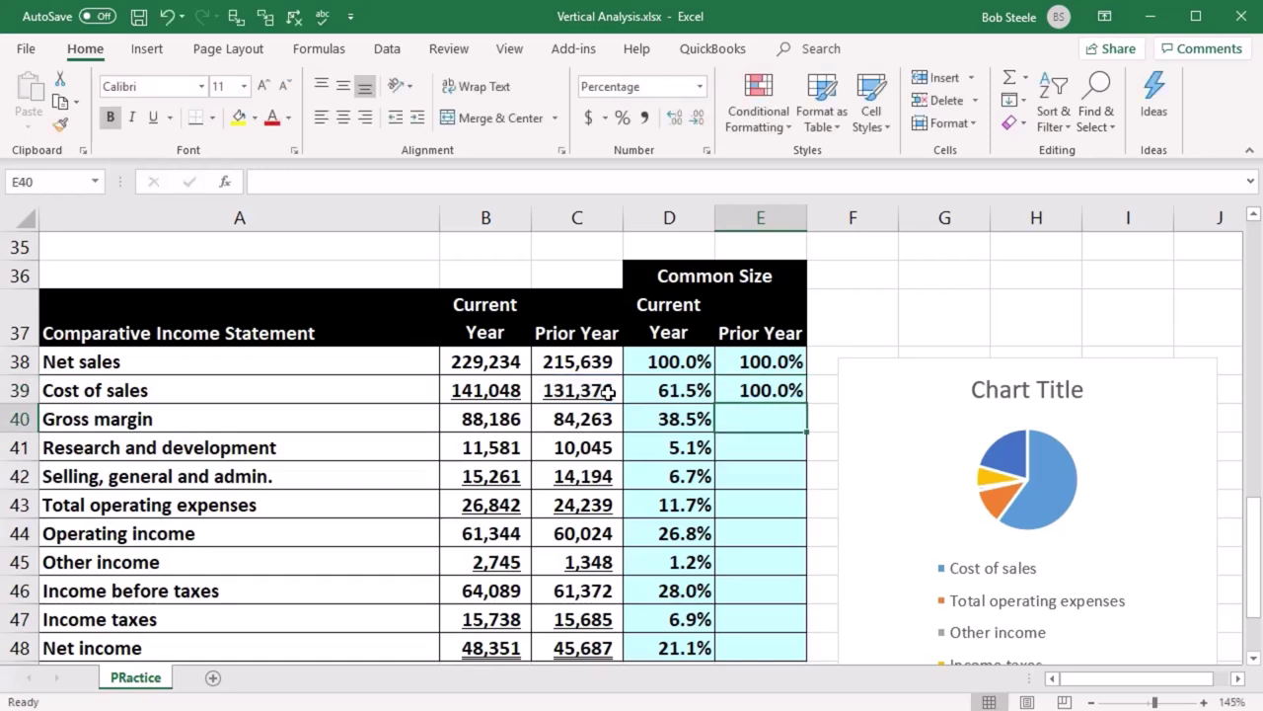
pyautogui.press('Up')
pyautogui.press('Delete')
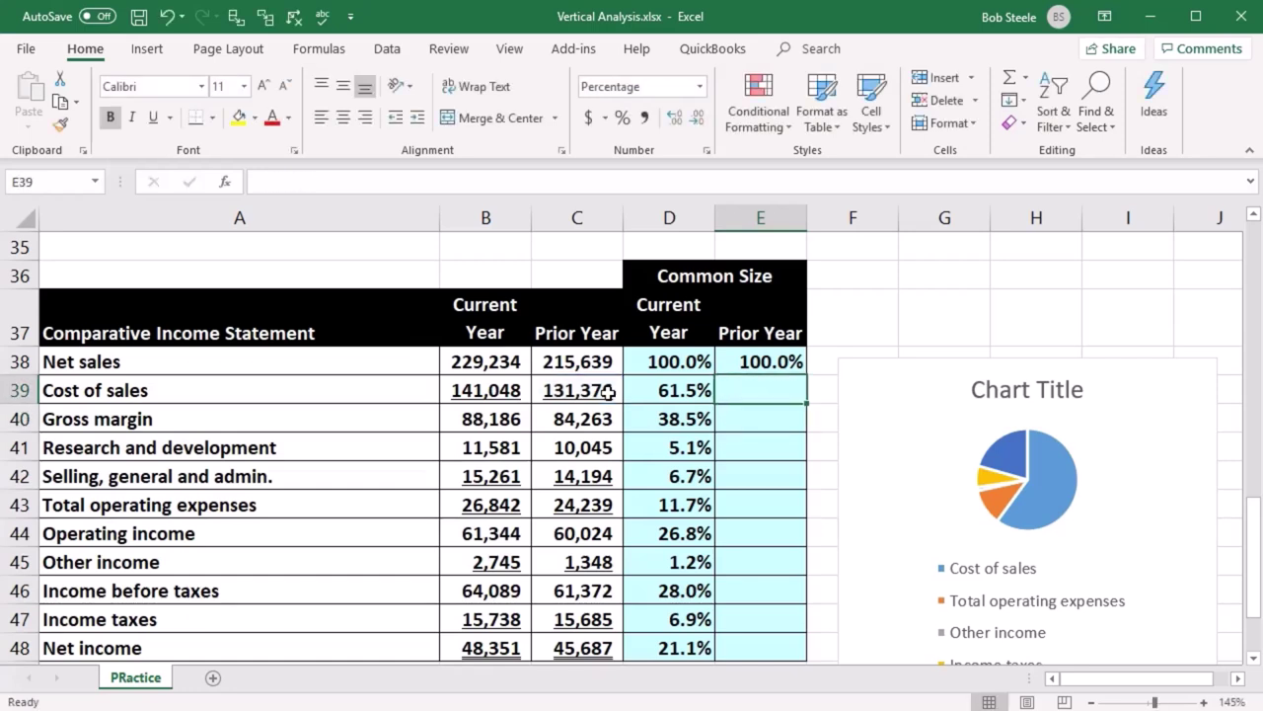
# Step: Make the denominator in E38 an absolute reference so the formula reads =C38/$C$38
pyautogui.doubleClick(742, 361)
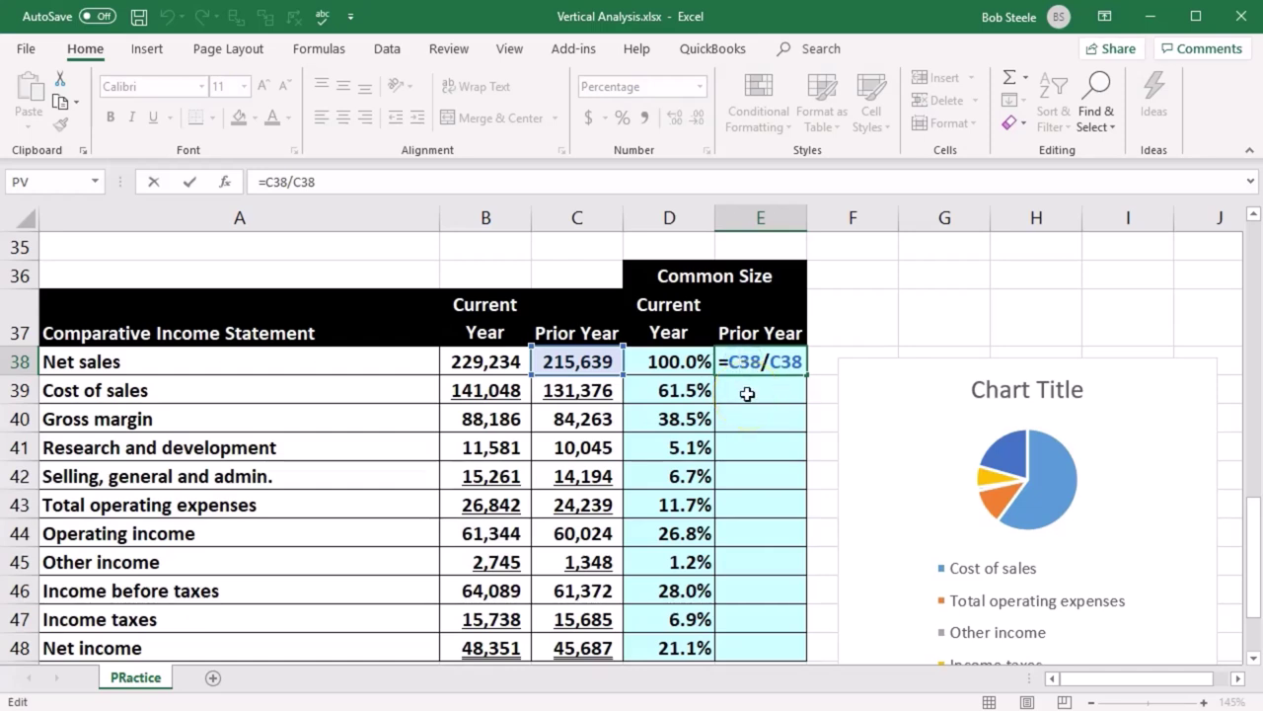
pyautogui.click(736, 371)
pyautogui.doubleClick(786, 361)
pyautogui.press('F4')
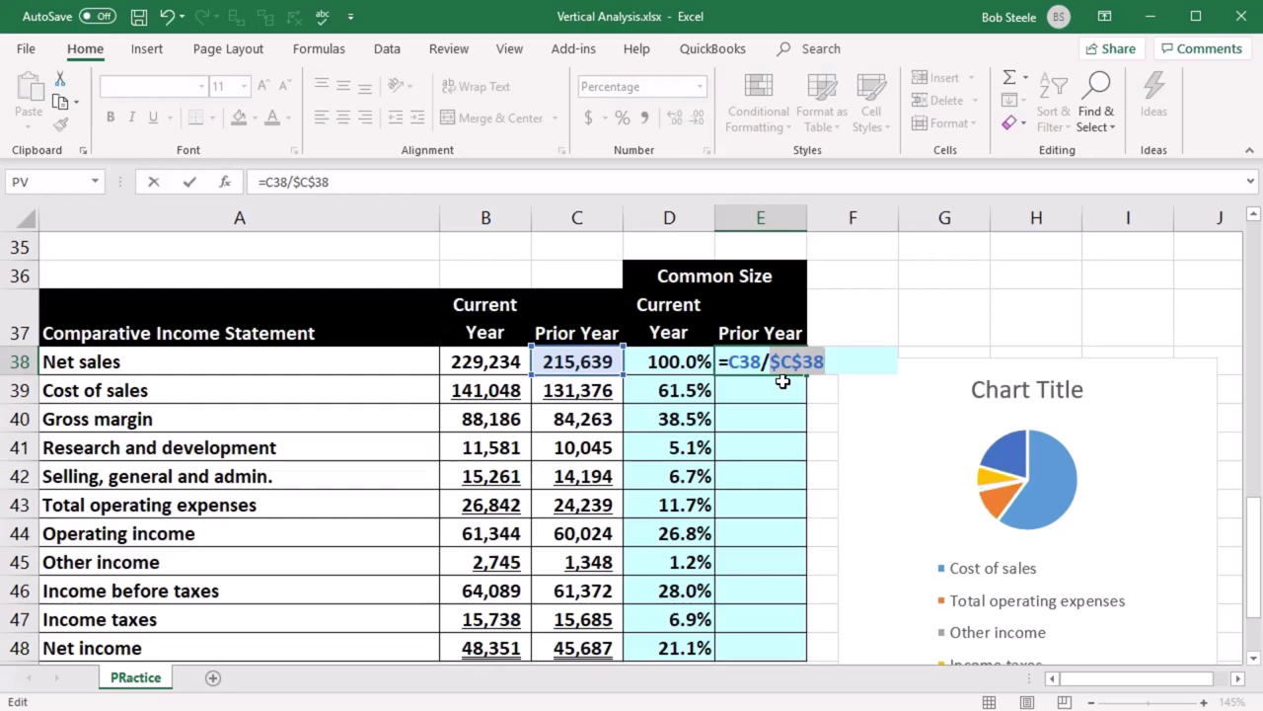
pyautogui.press('Return')
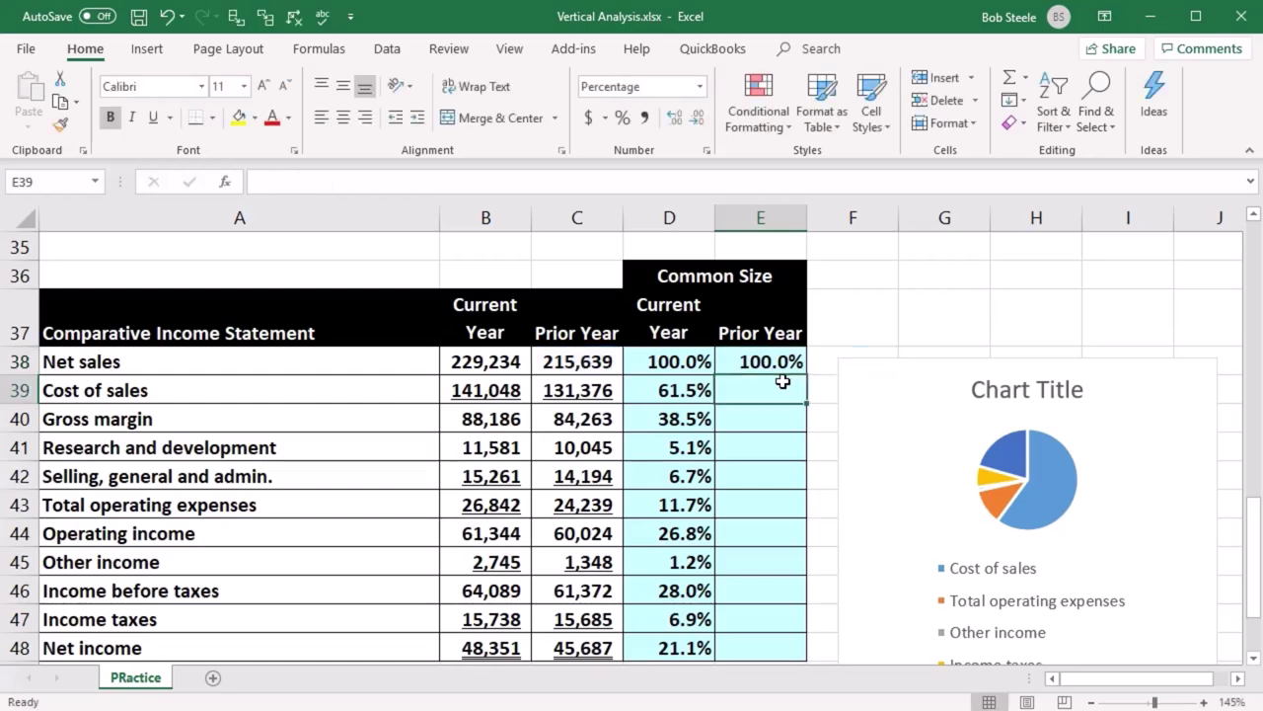
# Step: Fill the E38 formula down through E48 to calculate every prior-year income statement percentage
pyautogui.scroll(-1, 782, 381)
pyautogui.scroll(1, 770, 366)
pyautogui.click(766, 357)
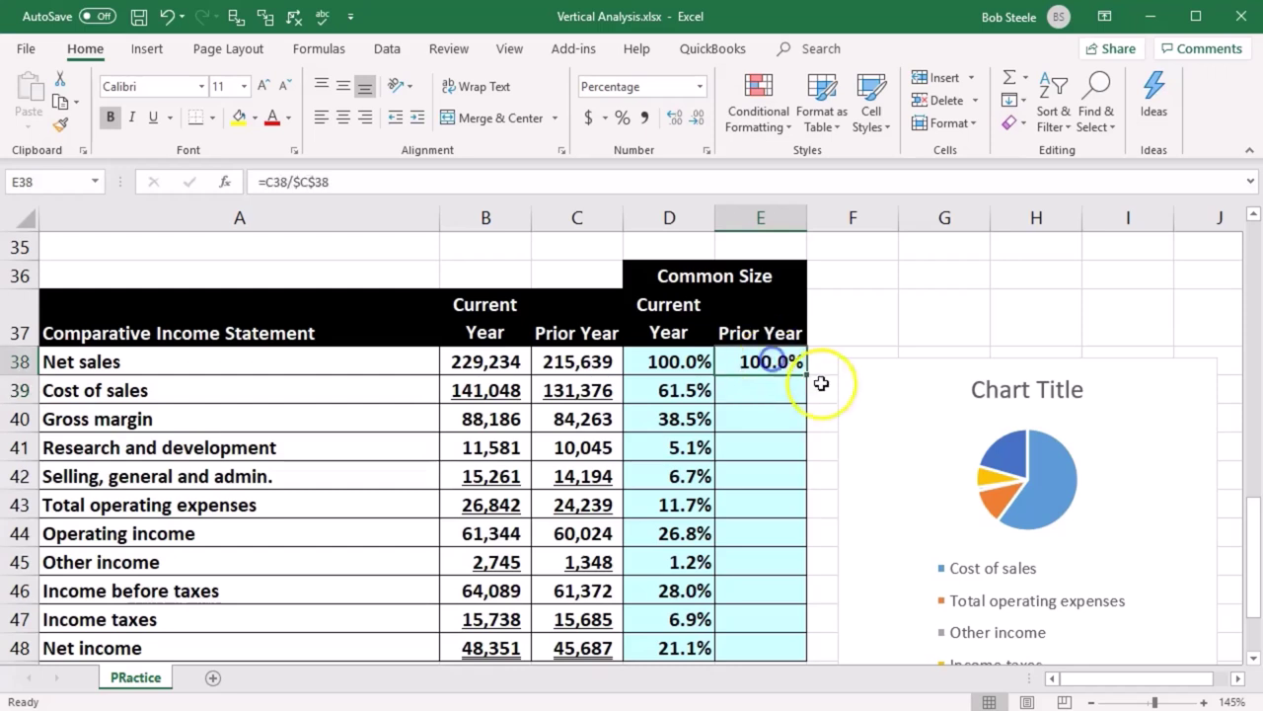
pyautogui.moveTo(807, 379); pyautogui.dragTo(786, 651)
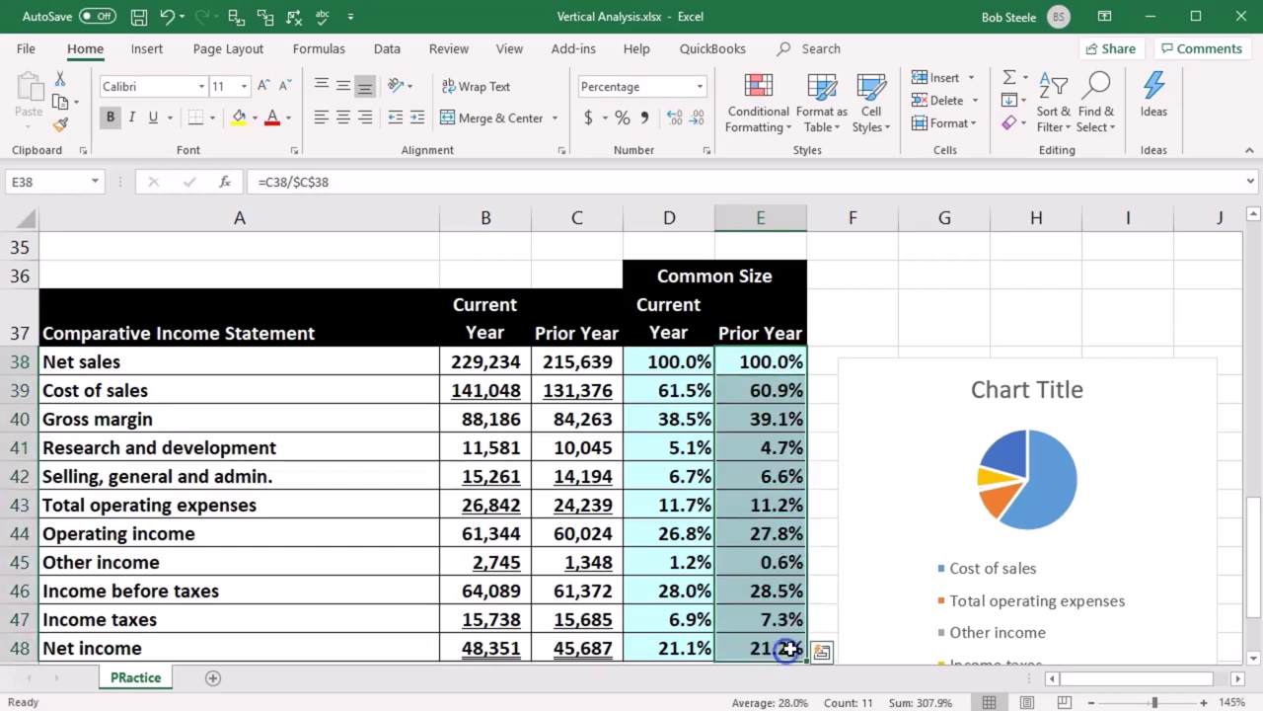
# Step: Examine the copied prior-year formulas from E38 to E48, checking the numerator and the $C$38 denominator in each
pyautogui.doubleClick(761, 474)
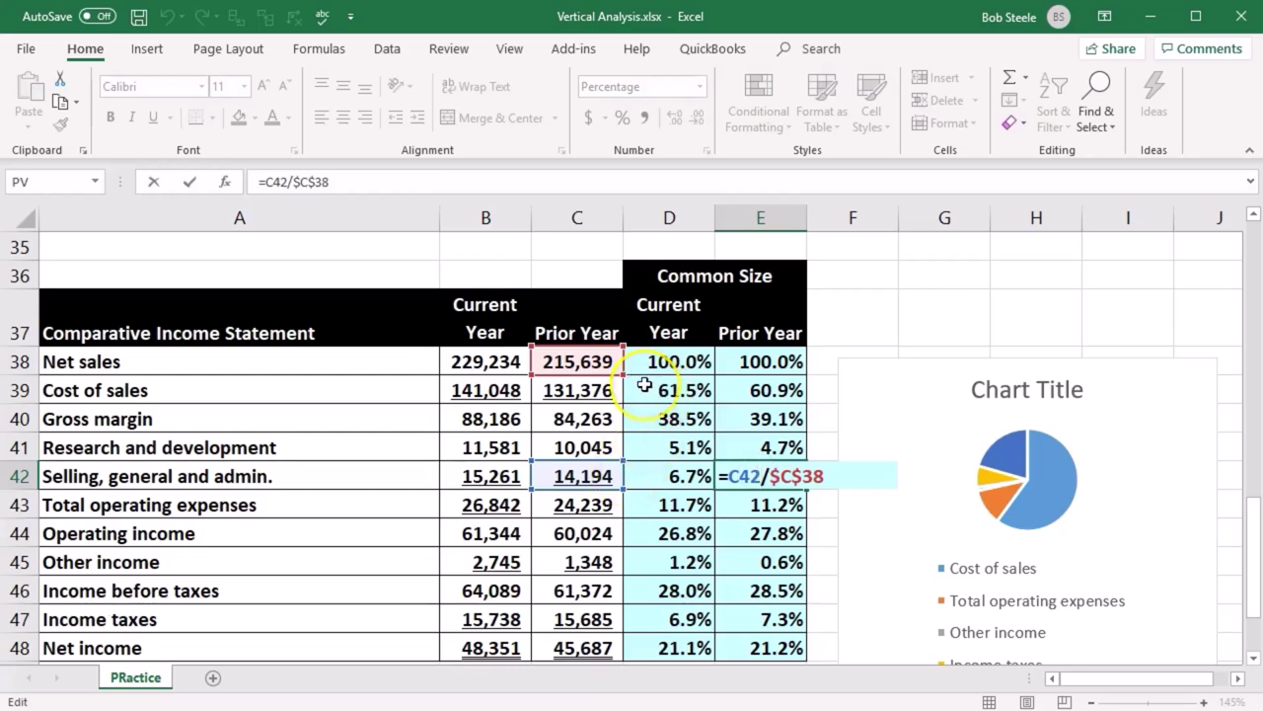
pyautogui.press('Return')
pyautogui.scroll(-1, 773, 522)
pyautogui.scroll(1, 779, 464)
pyautogui.click(770, 362)
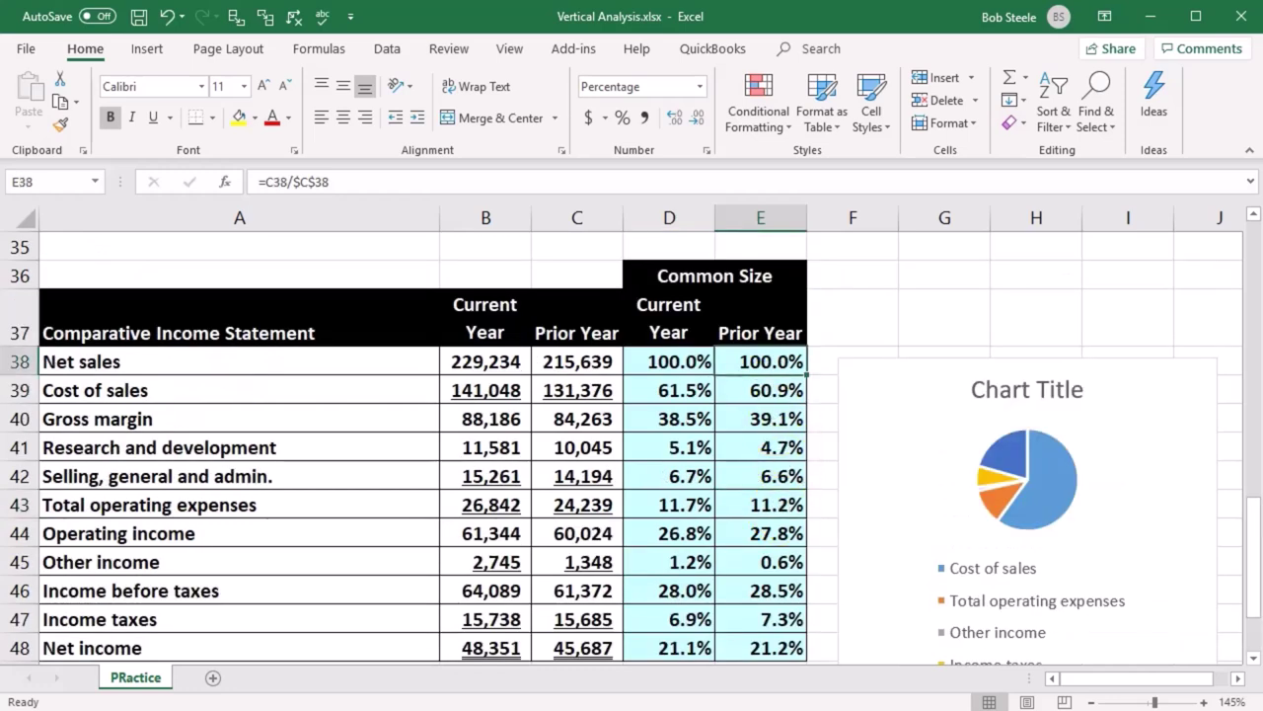
pyautogui.click(1251, 658)
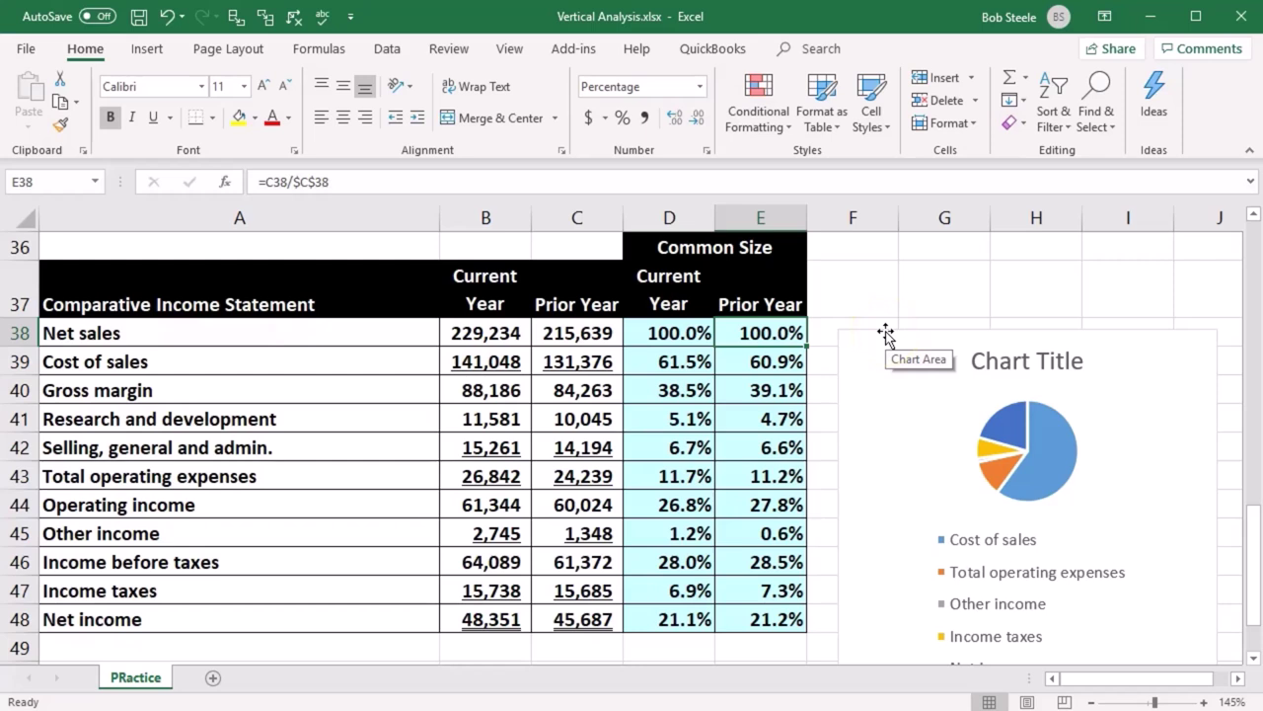
pyautogui.press('Down')
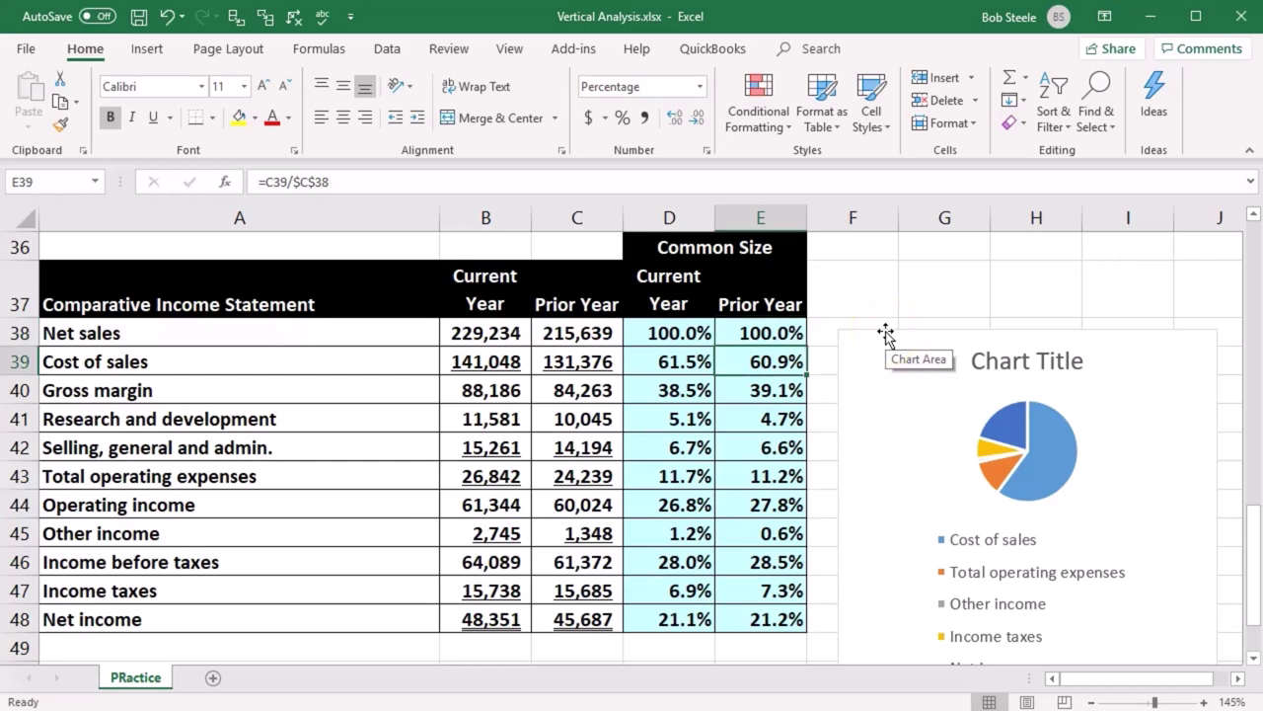
pyautogui.press('Down')
pyautogui.press('Down')
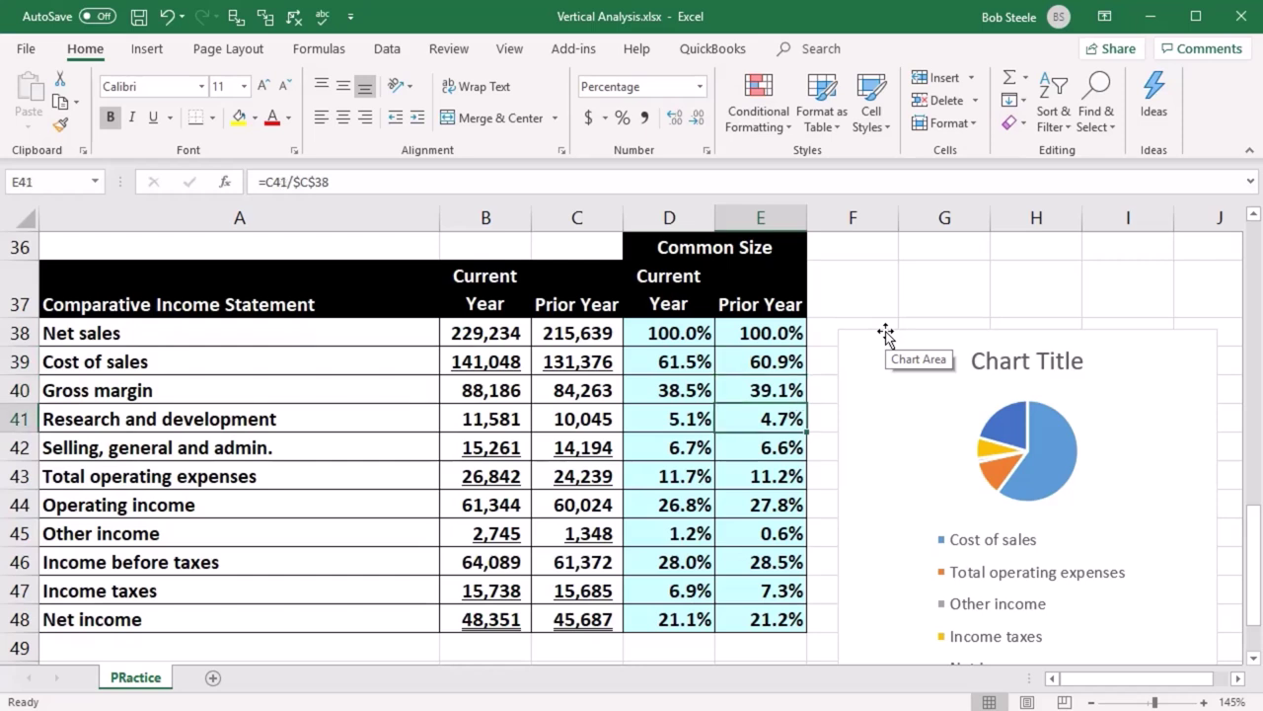
pyautogui.press('Down')
pyautogui.press('Down')
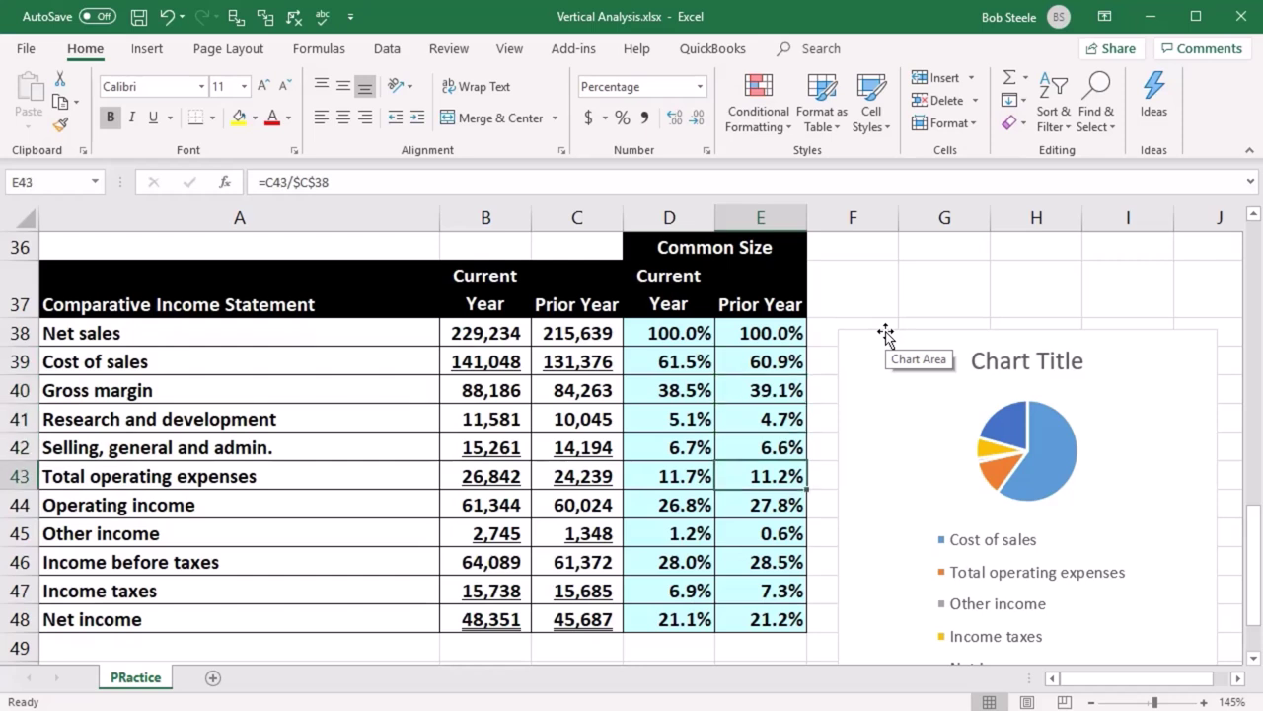
pyautogui.press('Down')
pyautogui.press('Down')
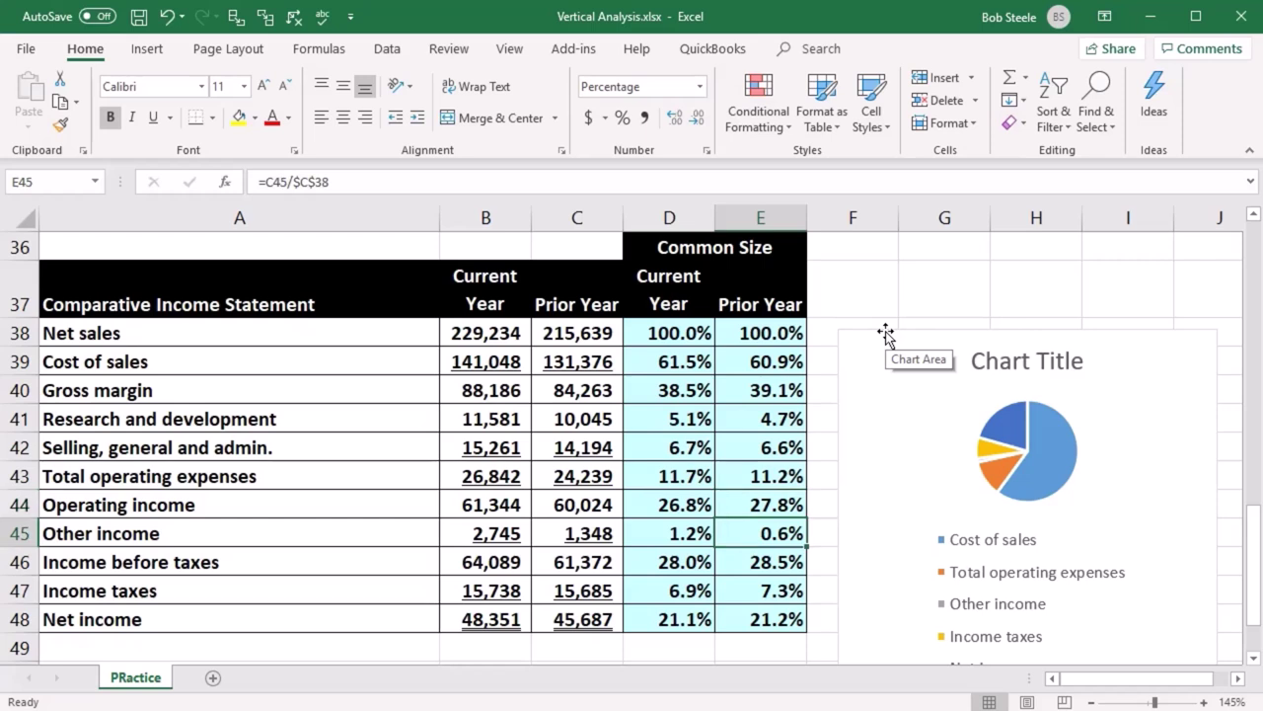
pyautogui.press('Down')
pyautogui.press('Down')
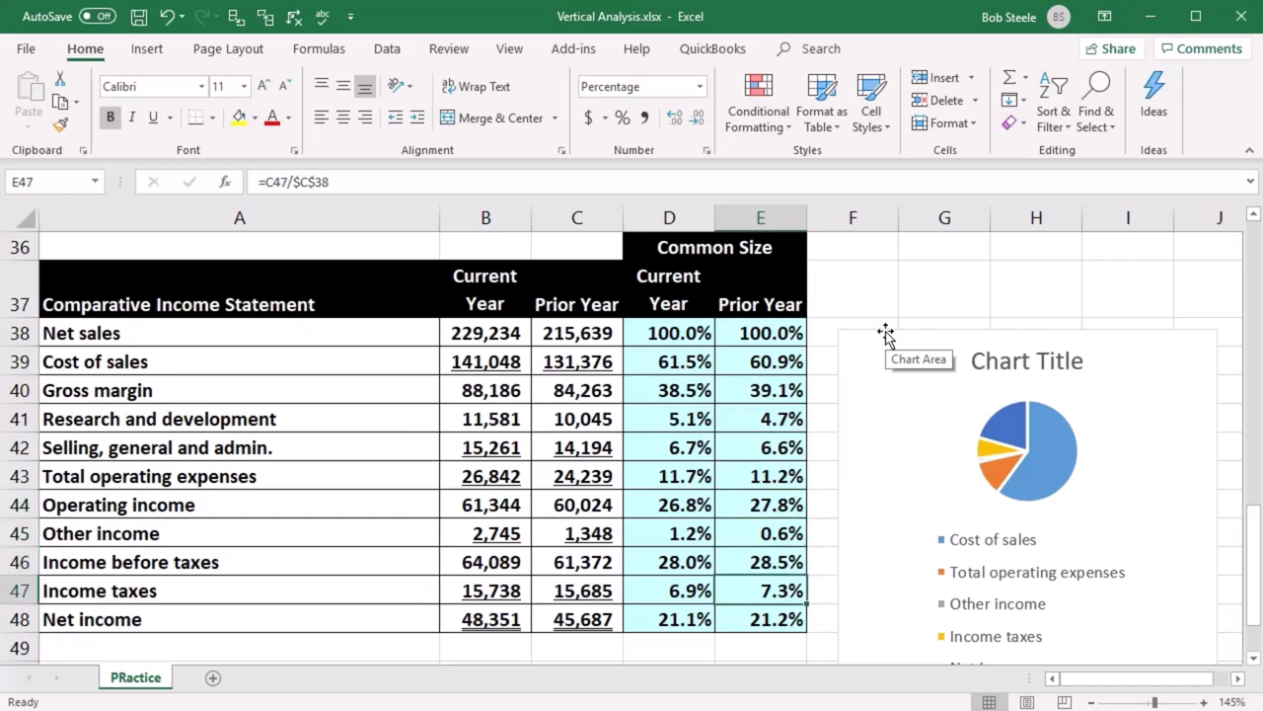
pyautogui.press('Down')
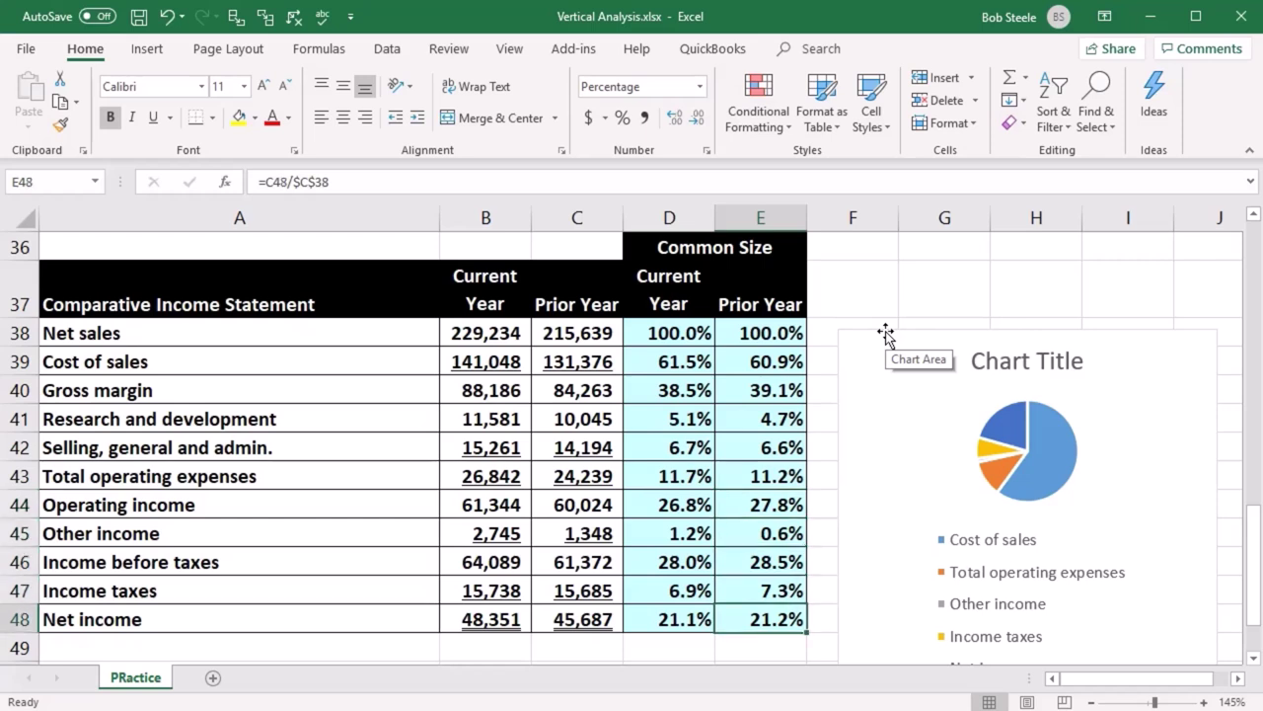
# Step: Review the balance sheet's asset lines and locate Total assets as the base for its vertical analysis
pyautogui.scroll(2, 626, 589)
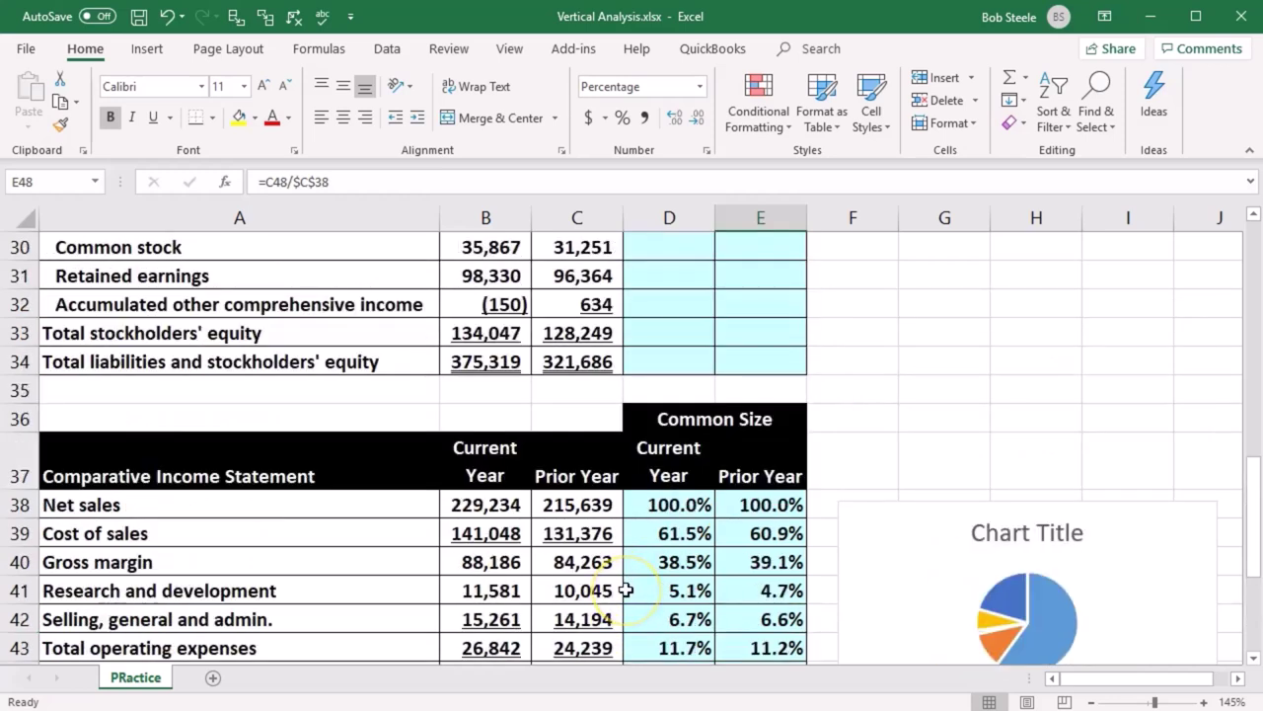
pyautogui.scroll(10, 625, 589)
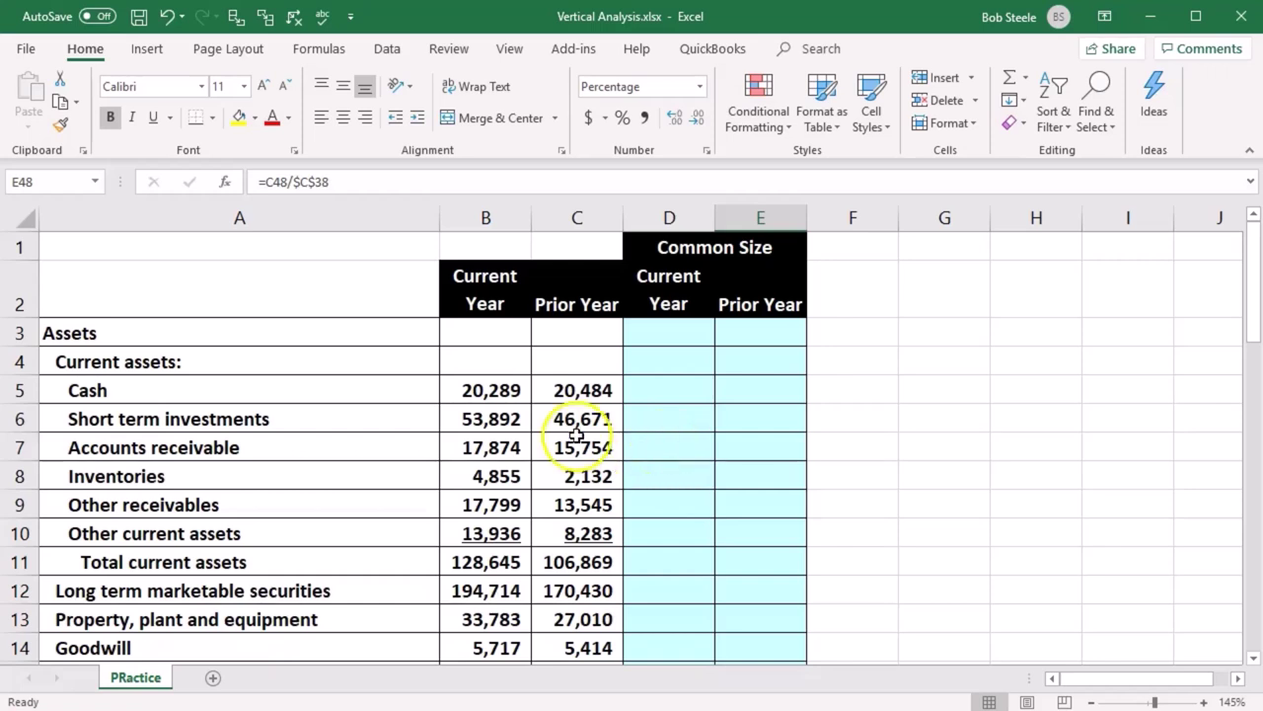
pyautogui.click(503, 446)
pyautogui.scroll(-2, 504, 446)
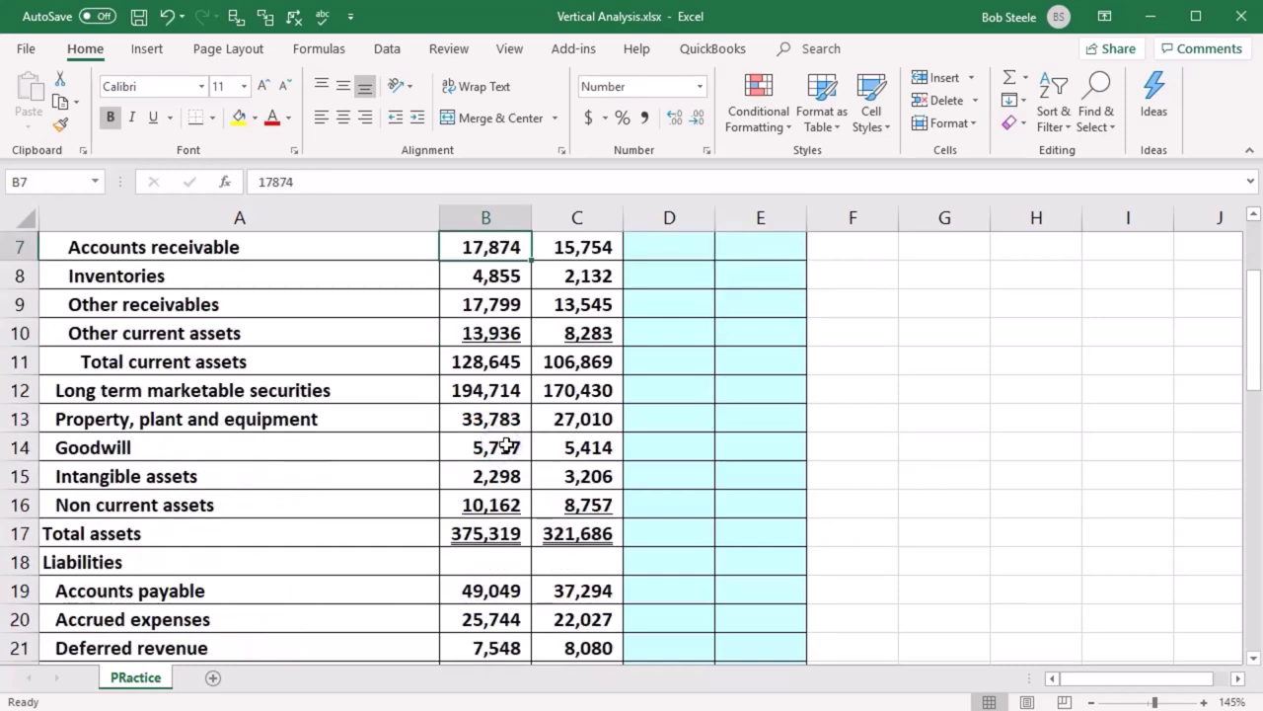
pyautogui.click(503, 530)
pyautogui.click(944, 475)
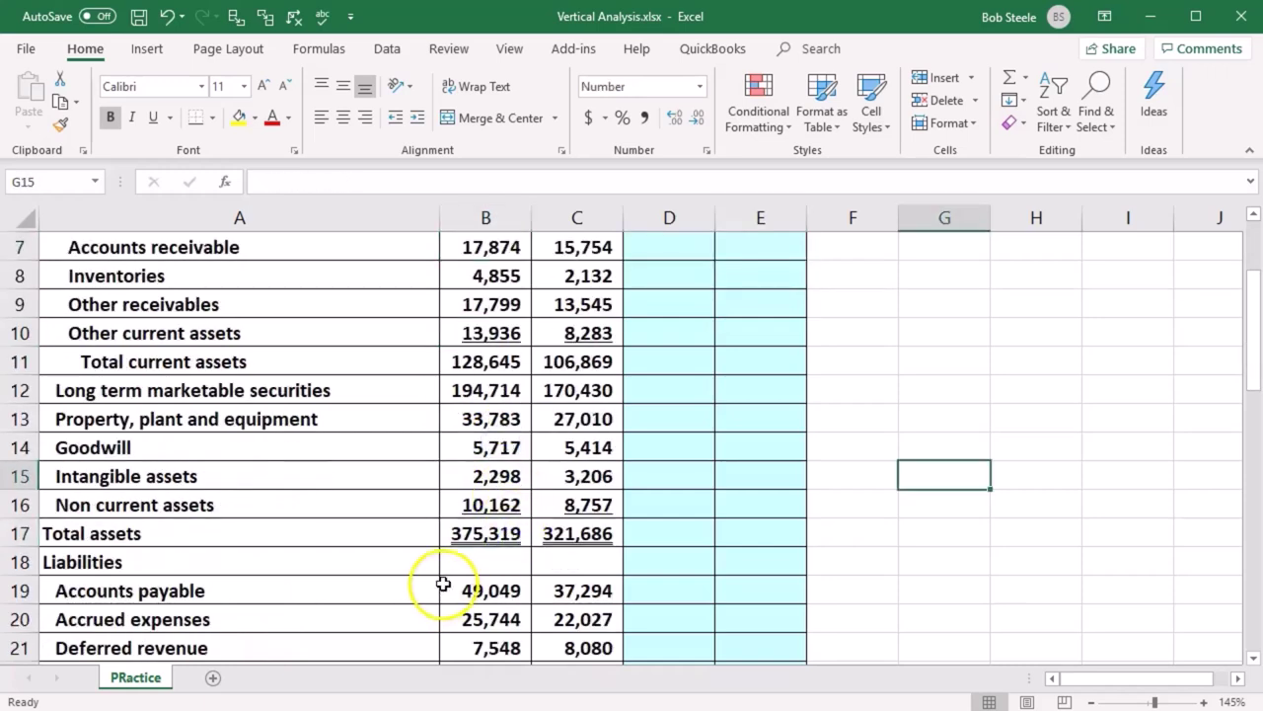
pyautogui.click(443, 584)
pyautogui.scroll(1, 443, 584)
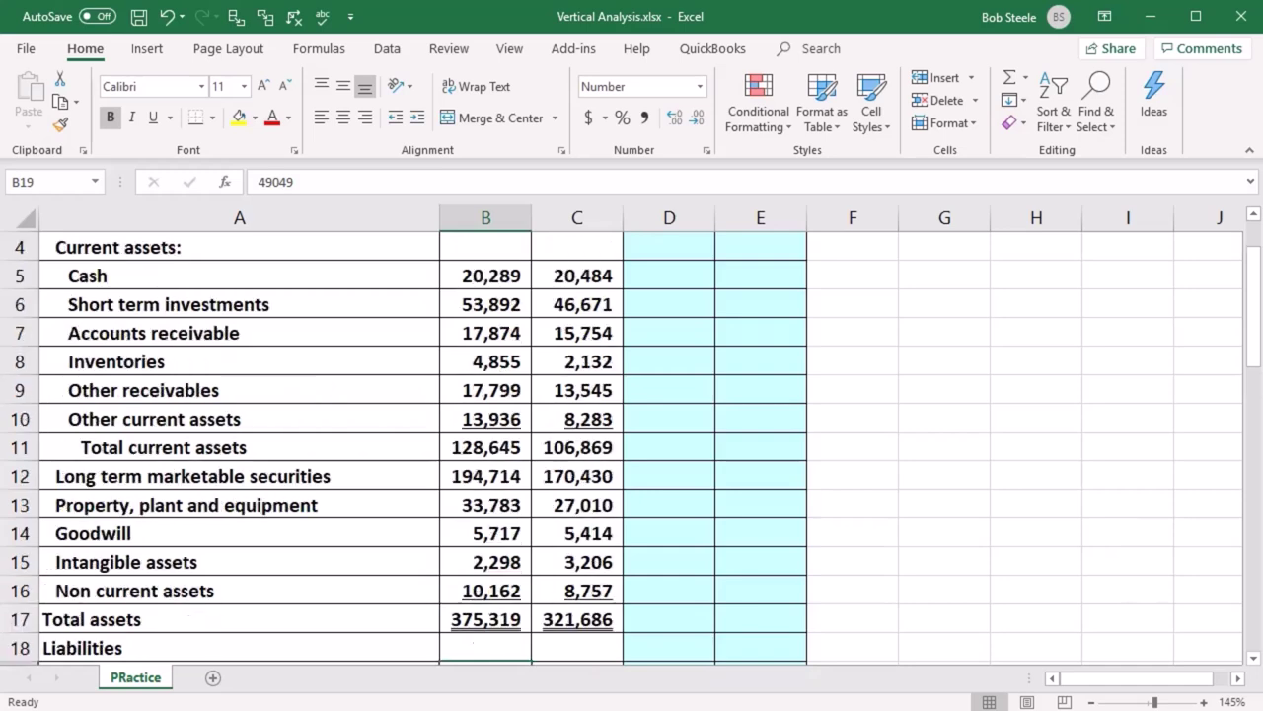
pyautogui.hotkey('alt', 'F1')
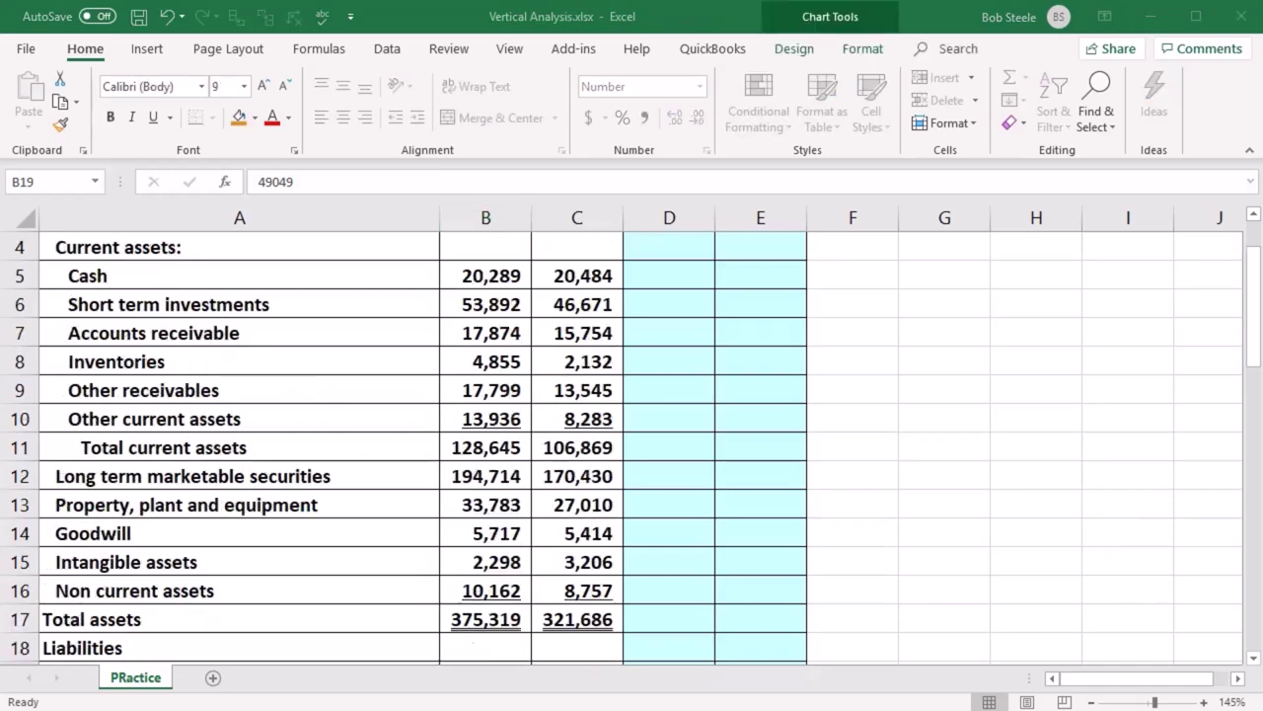
pyautogui.press('Delete')
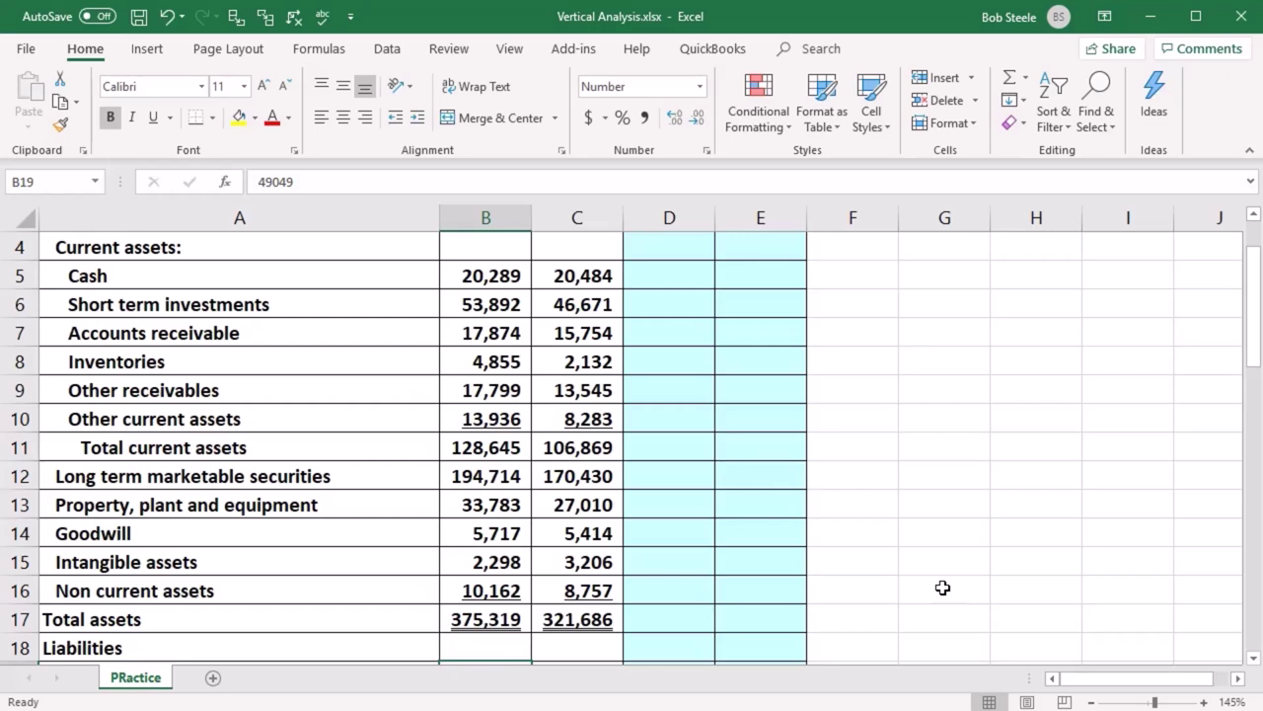
pyautogui.click(943, 588)
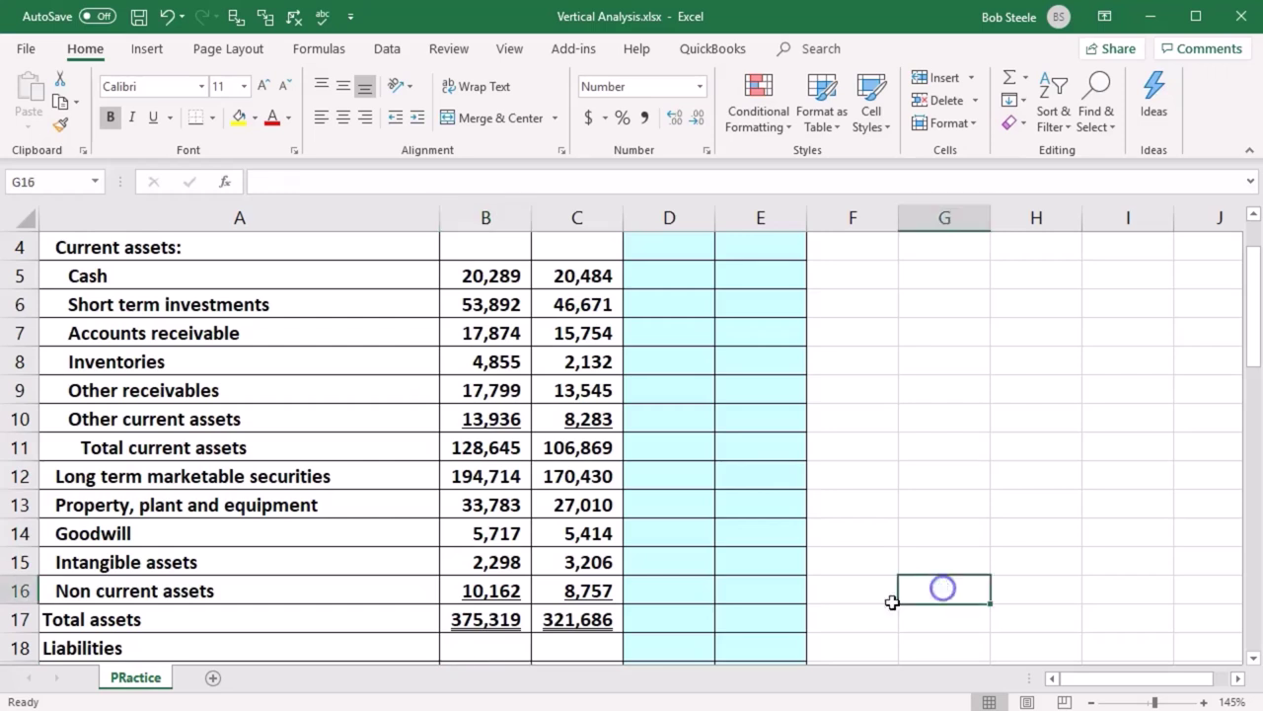
# Step: Enter the current-year Cash percentage of total assets in D5 as =B5/B17
pyautogui.click(514, 620)
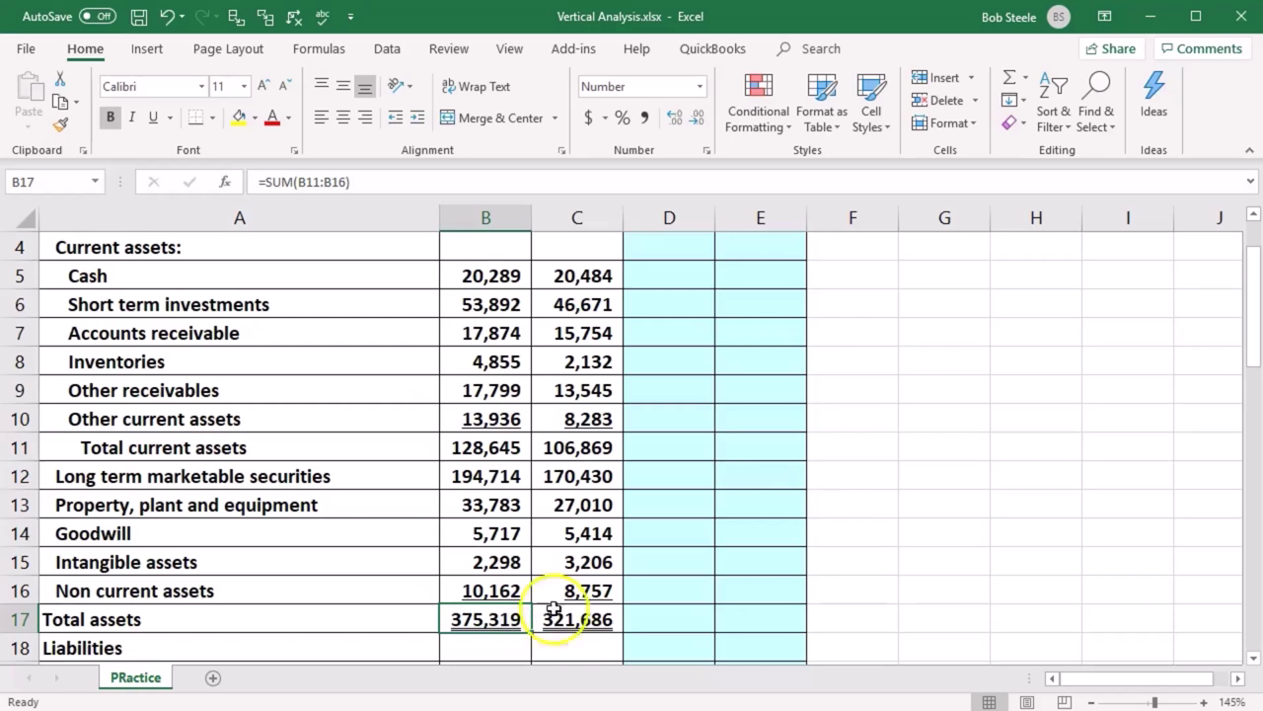
pyautogui.click(652, 561)
pyautogui.scroll(2, 654, 567)
pyautogui.click(649, 518)
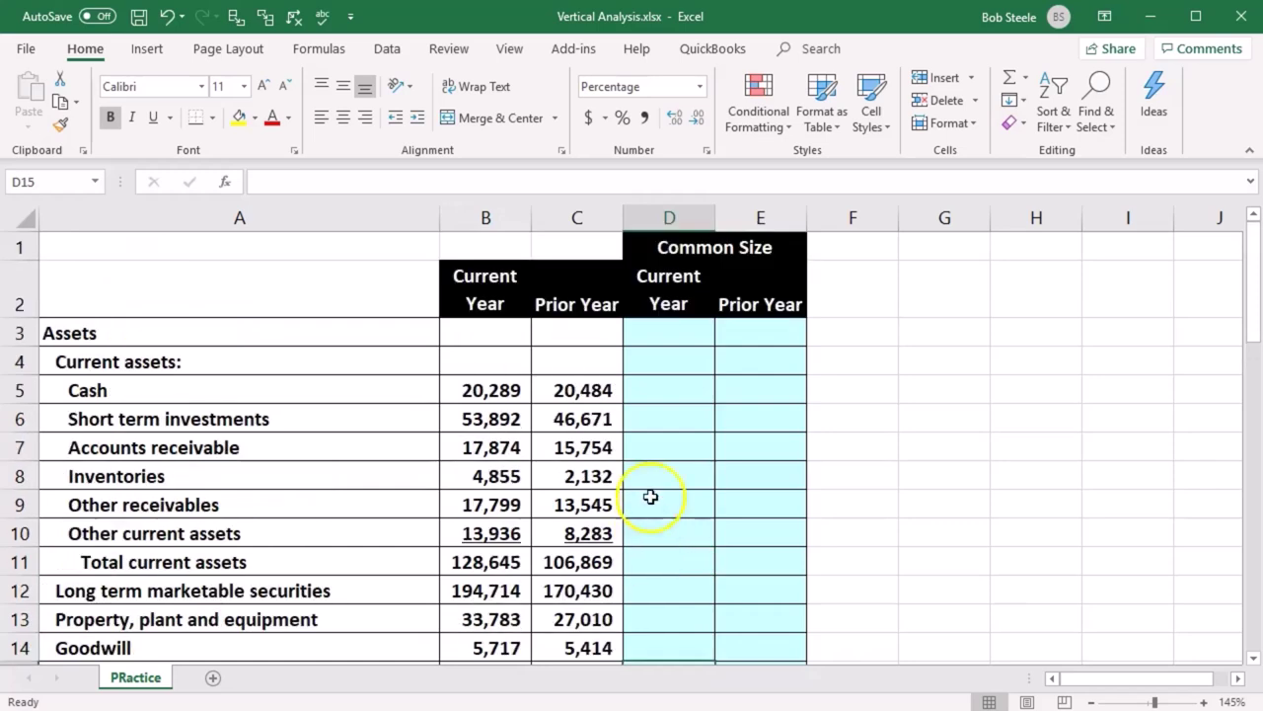
pyautogui.click(644, 391)
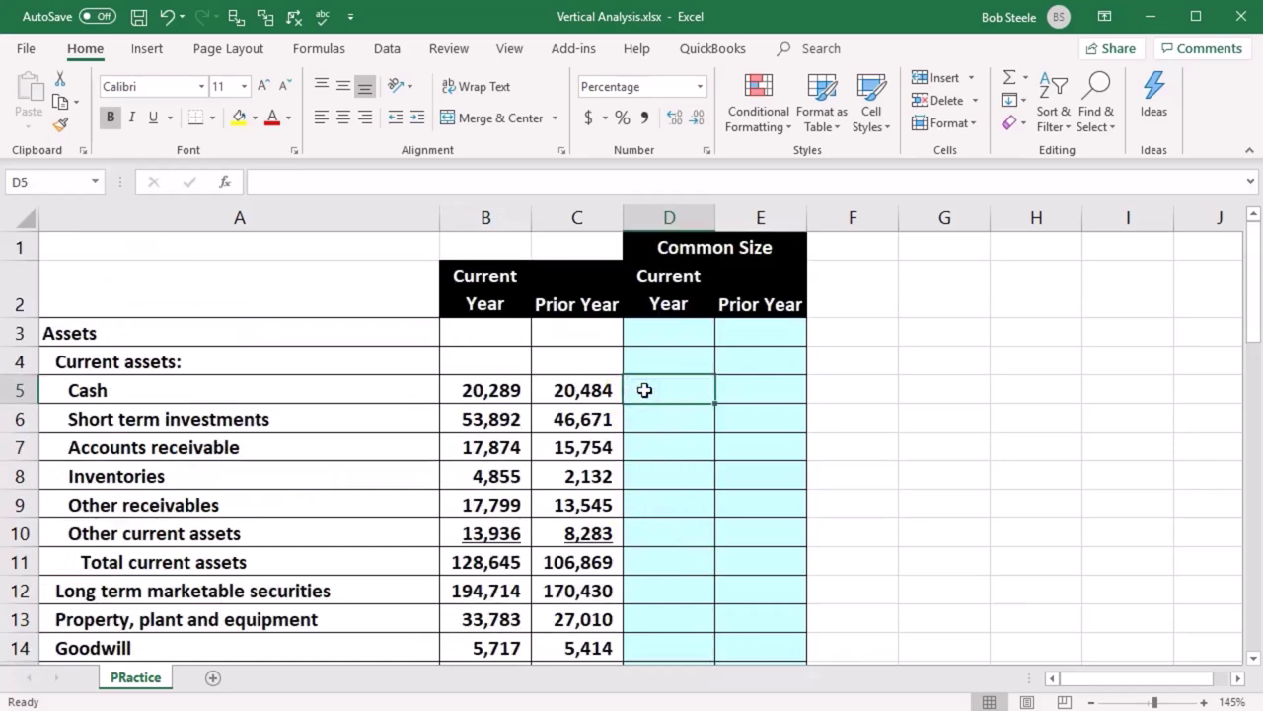
pyautogui.write('=')
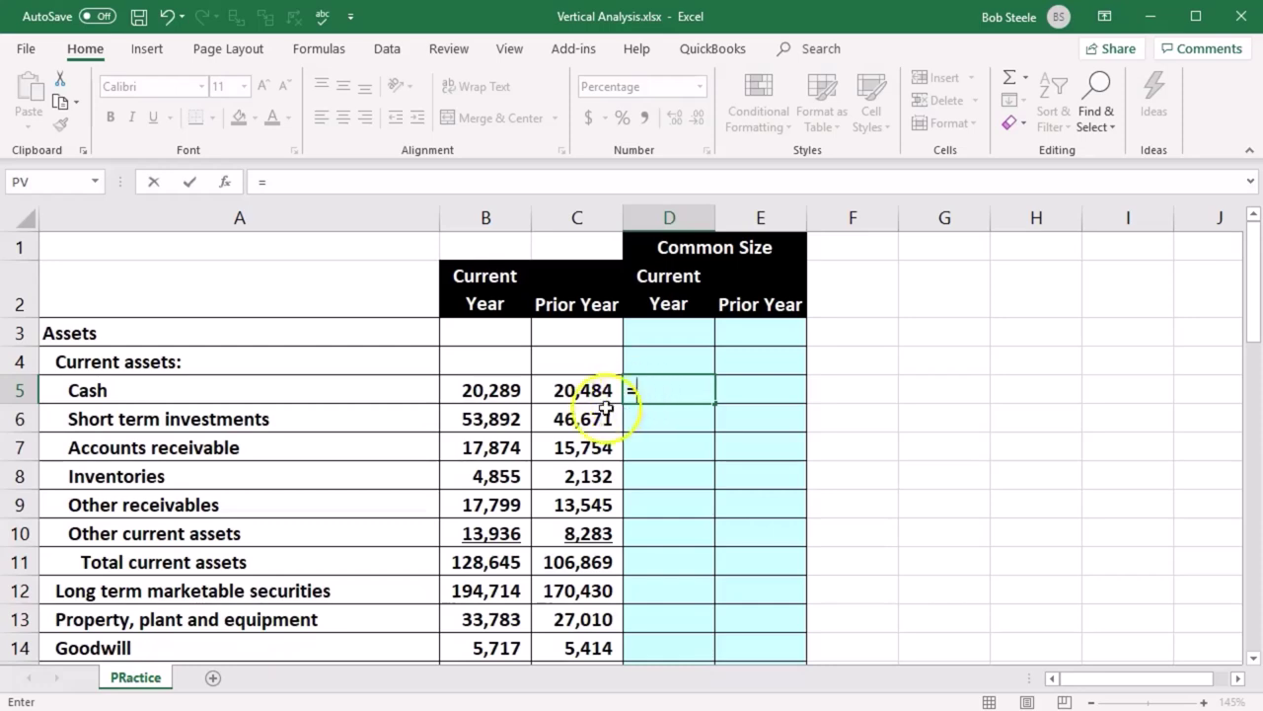
pyautogui.click(517, 390)
pyautogui.write('/')
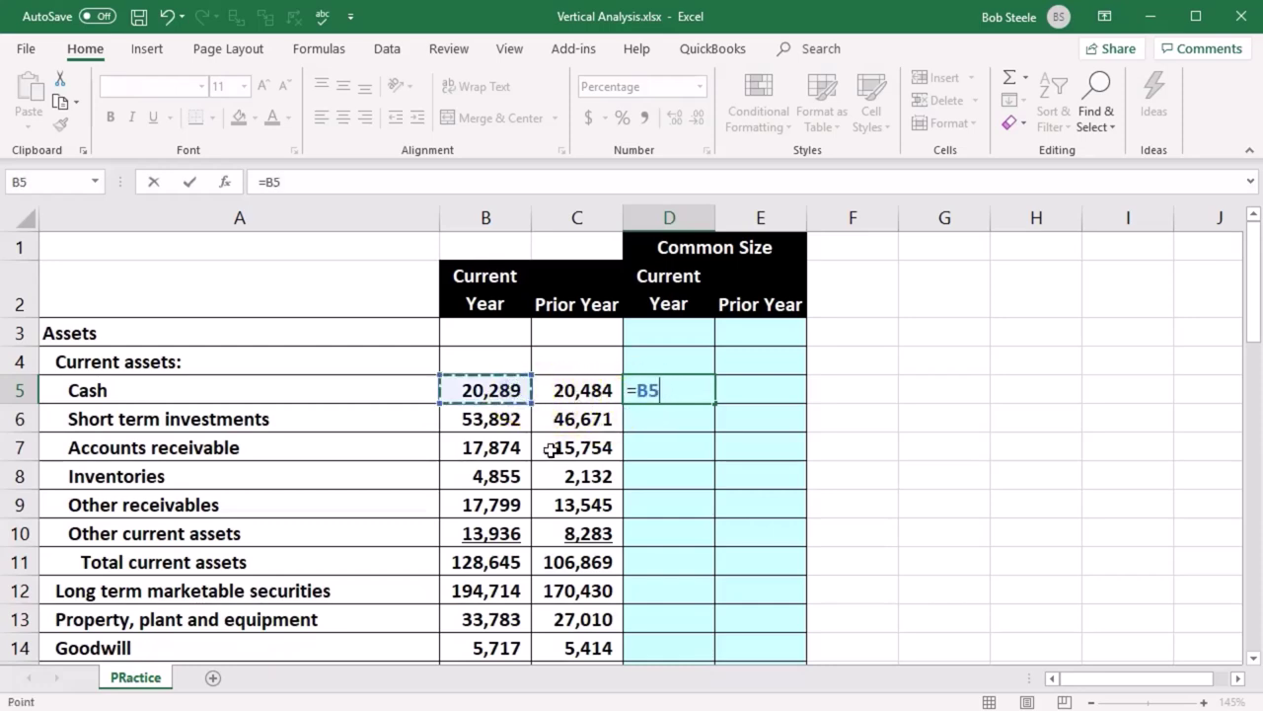
pyautogui.scroll(-3, 549, 449)
pyautogui.click(511, 449)
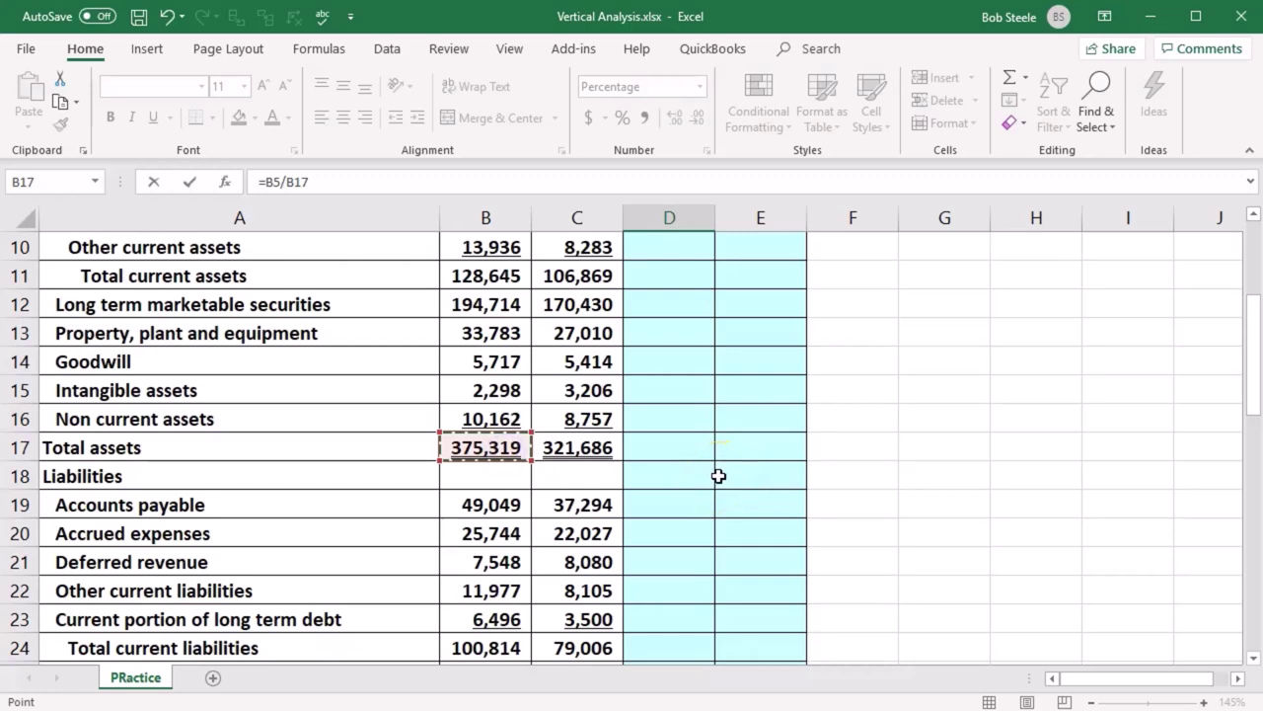
pyautogui.press('Return')
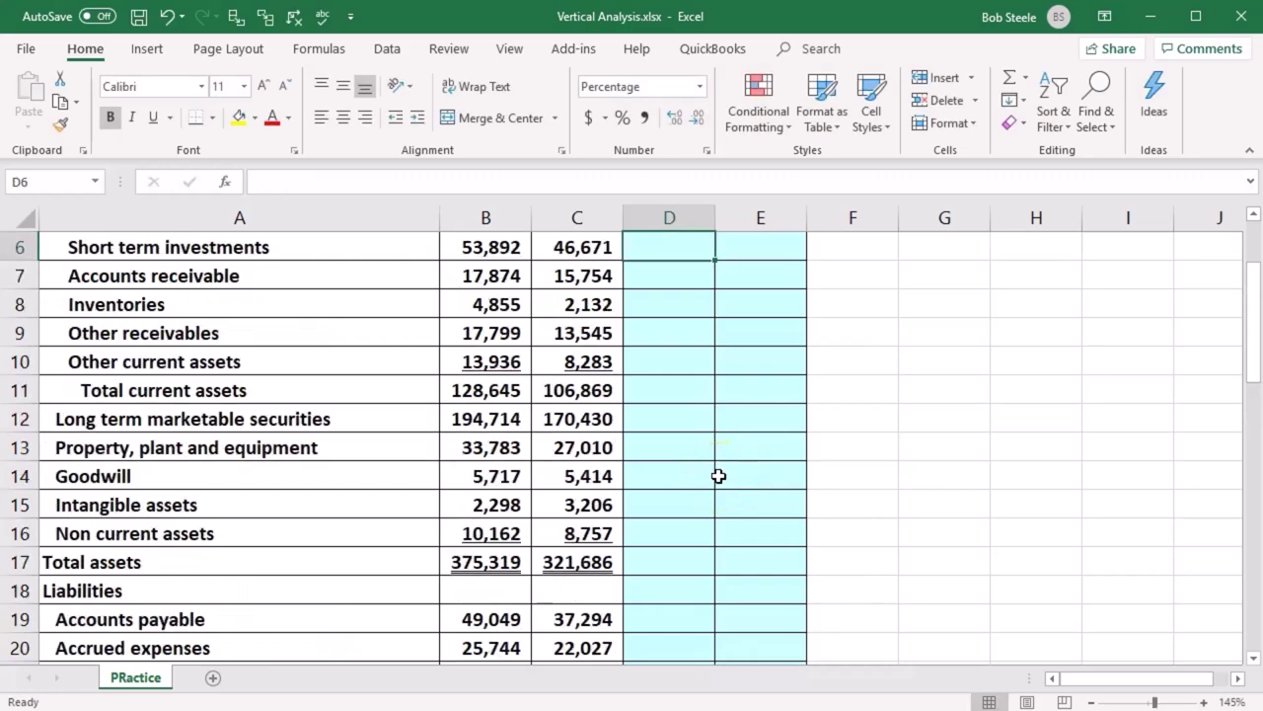
# Step: Enter the current-year Short term investments percentage of total assets in D6 as =B6/B17
pyautogui.scroll(1, 718, 476)
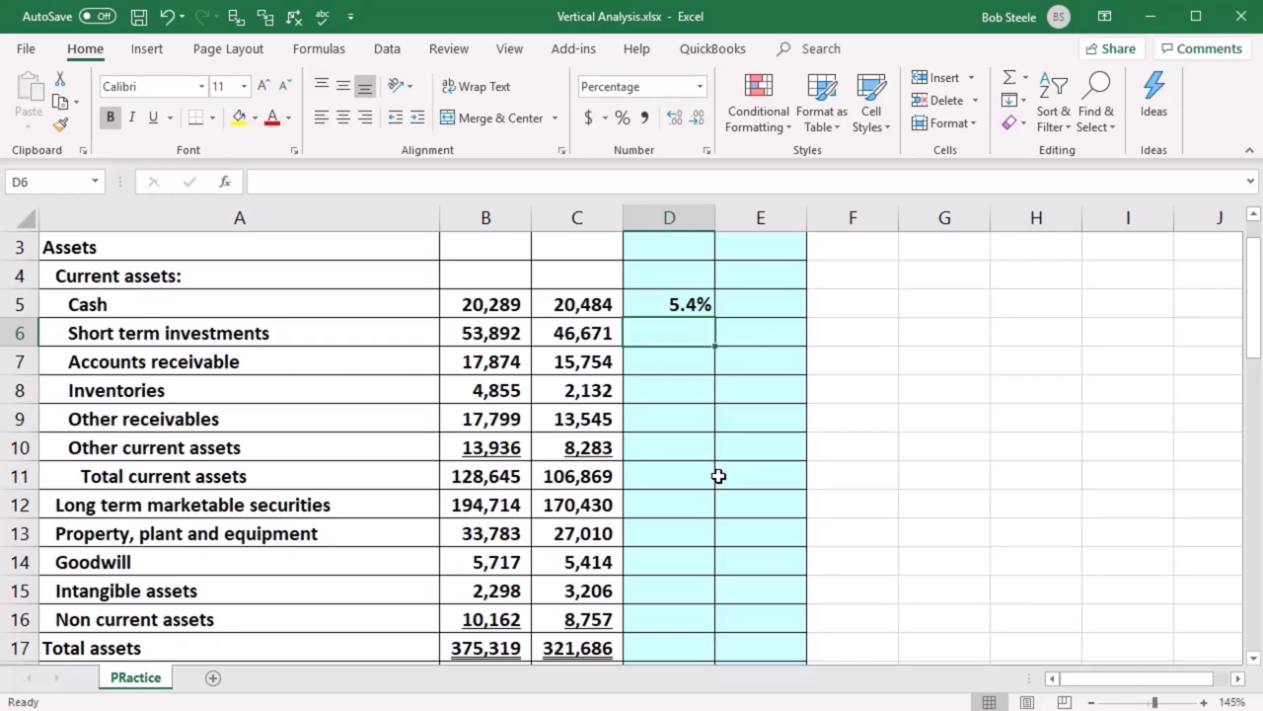
pyautogui.write('=')
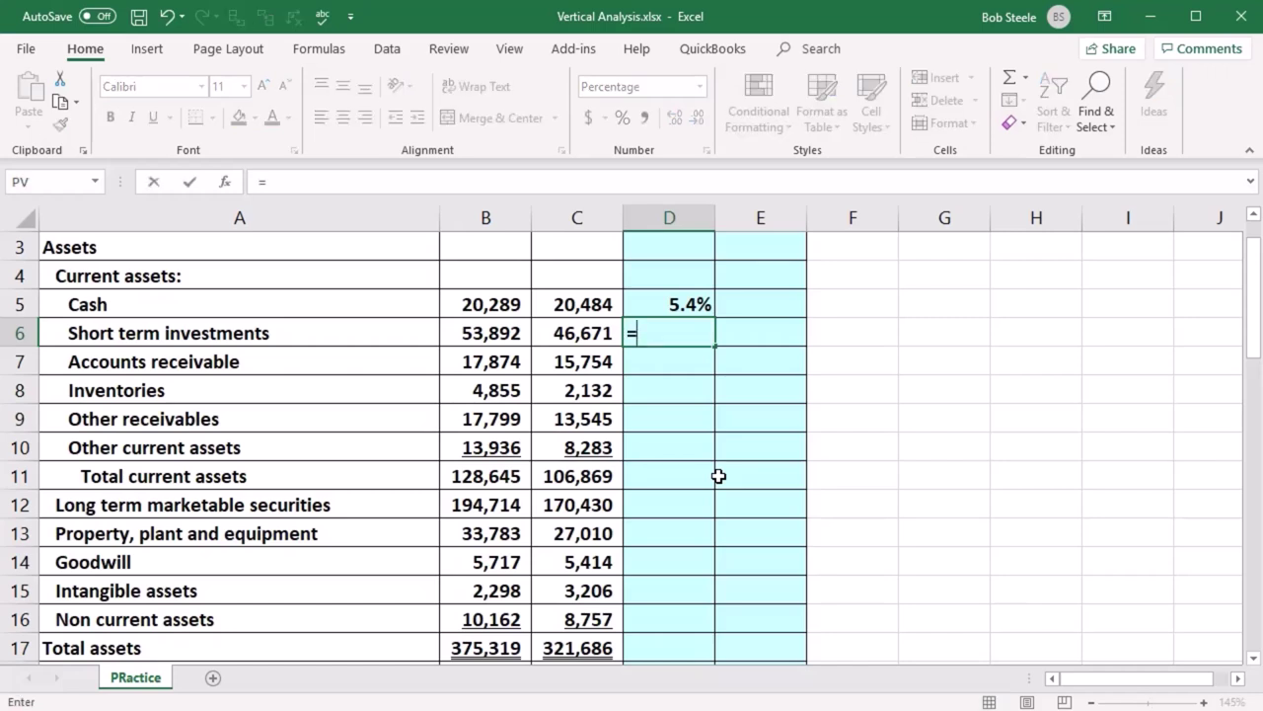
pyautogui.click(484, 332)
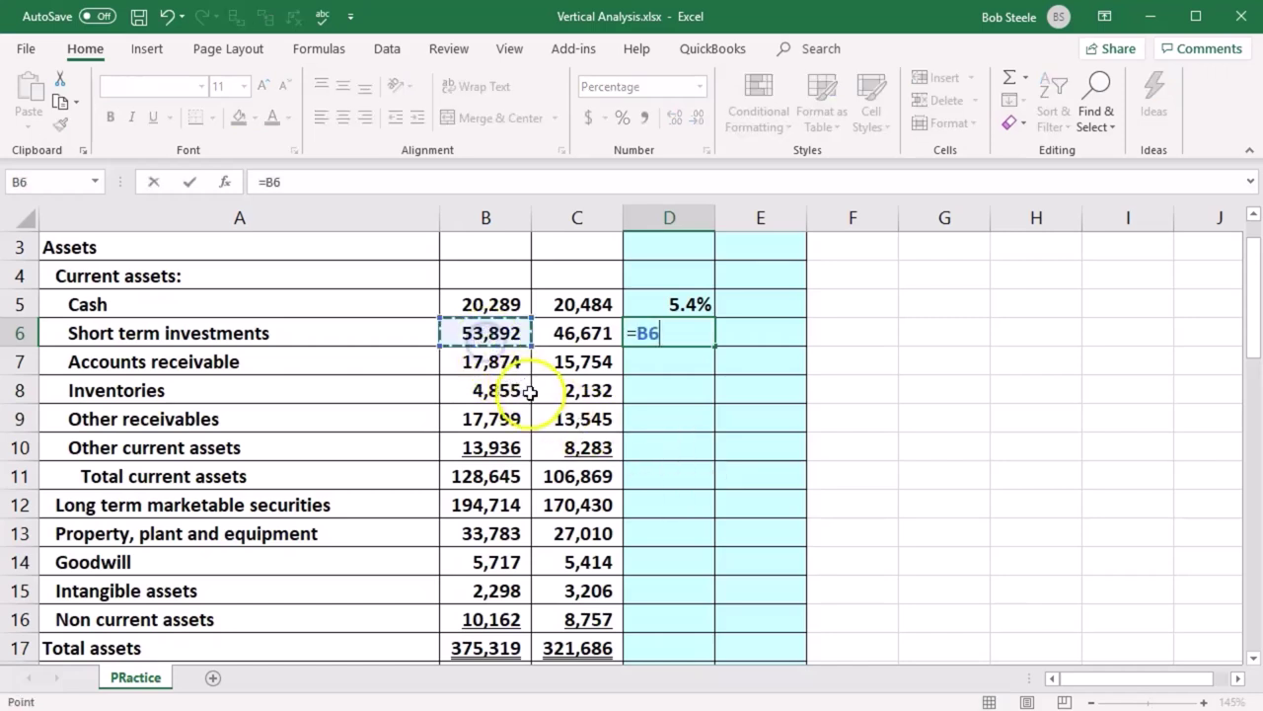
pyautogui.write('/')
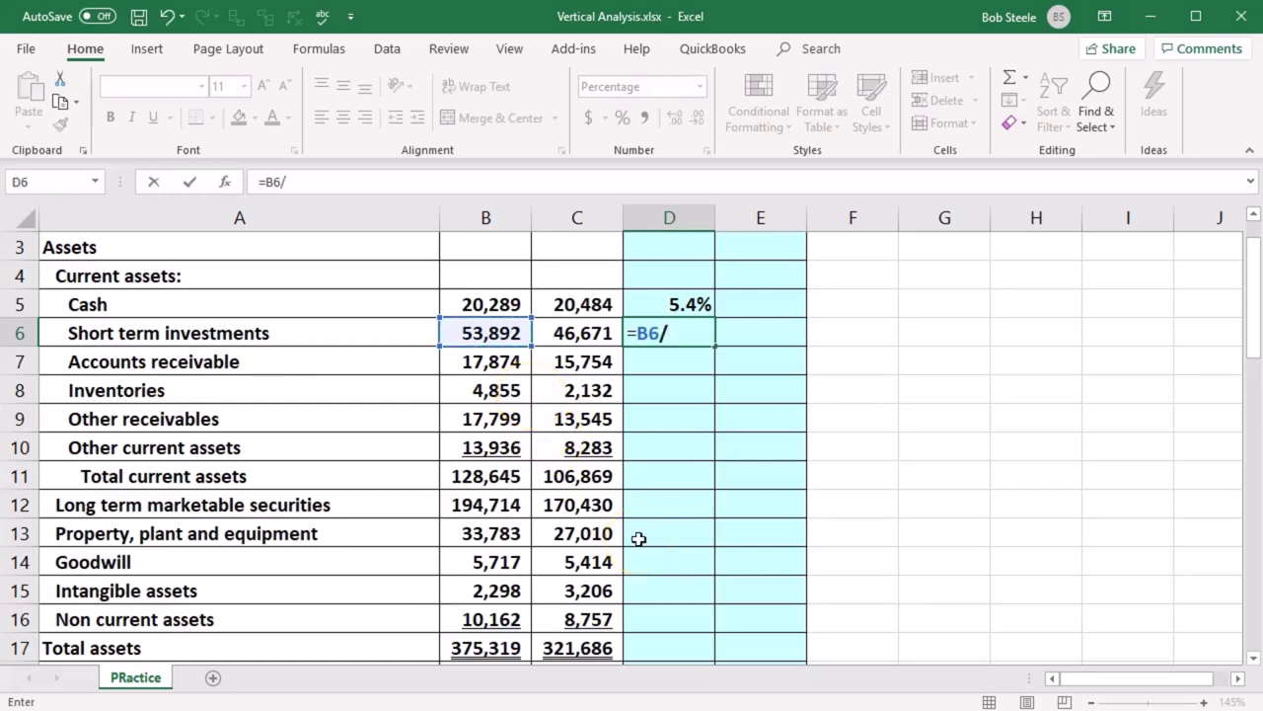
pyautogui.scroll(-3, 638, 538)
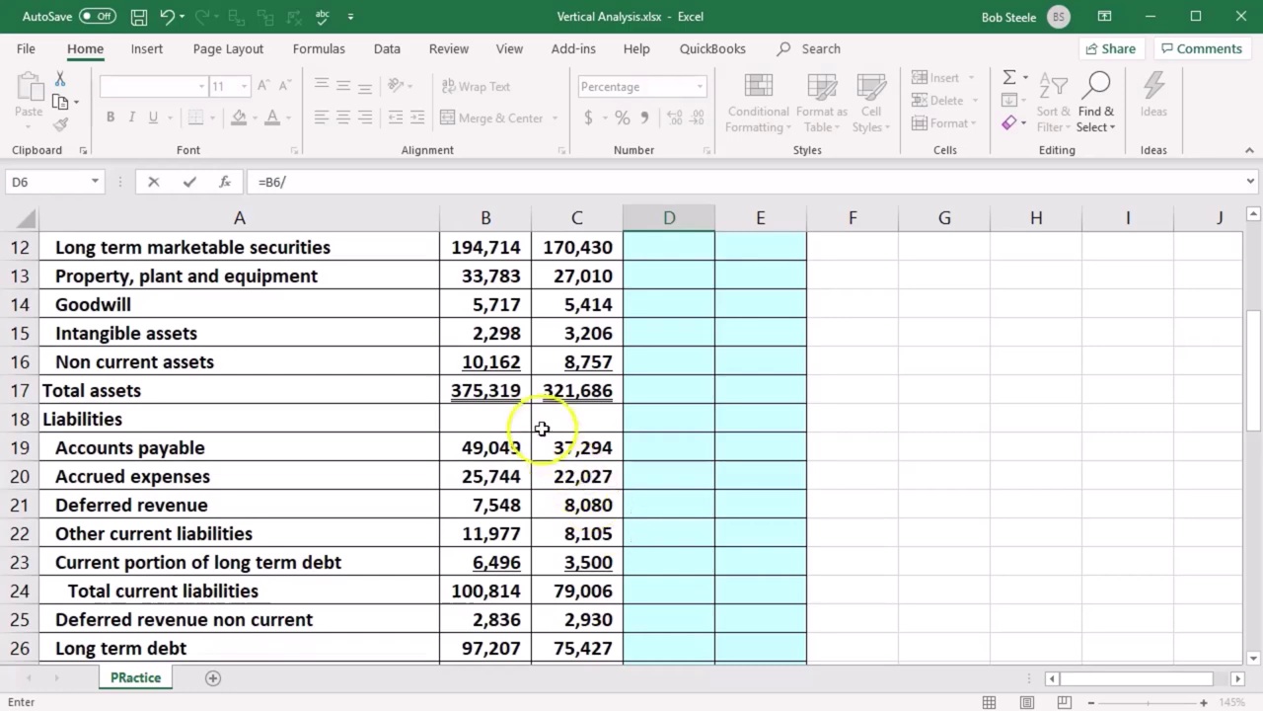
pyautogui.click(509, 392)
pyautogui.press('Return')
# Step: Enter the current-year Accounts receivable percentage of total assets in D7 as =B7/B17
pyautogui.scroll(3, 645, 362)
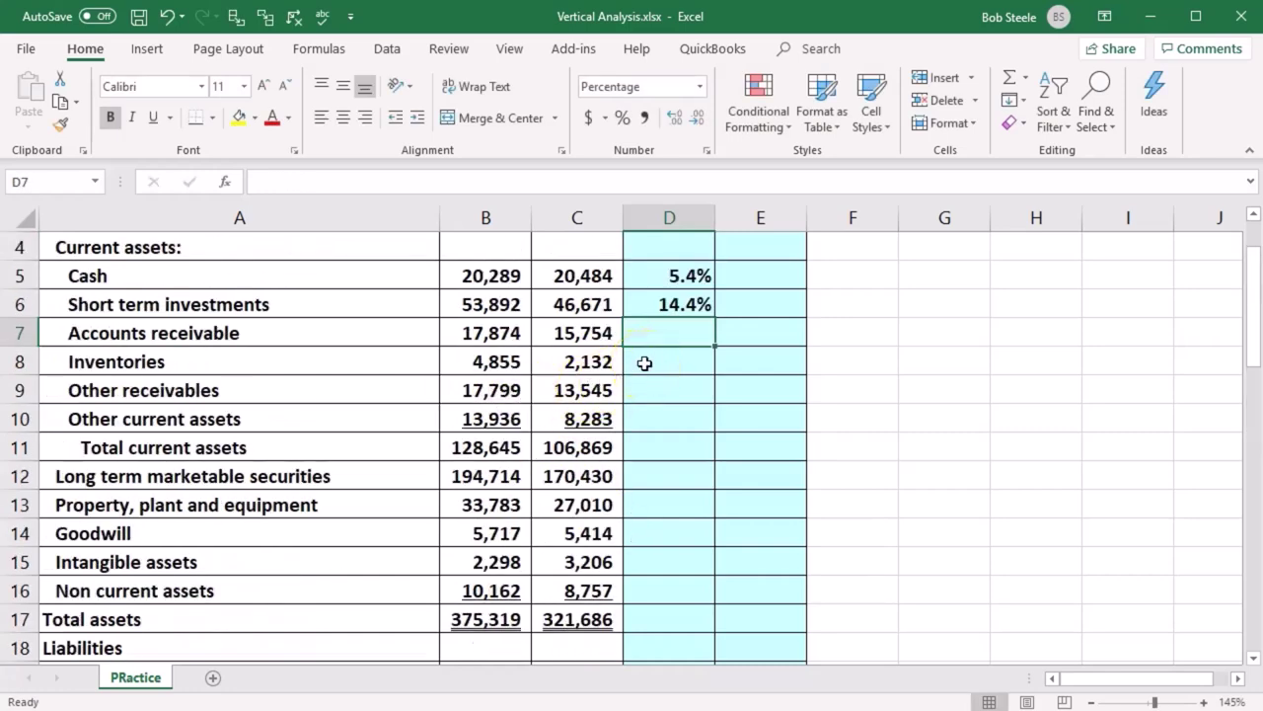
pyautogui.write('=')
pyautogui.click(491, 331)
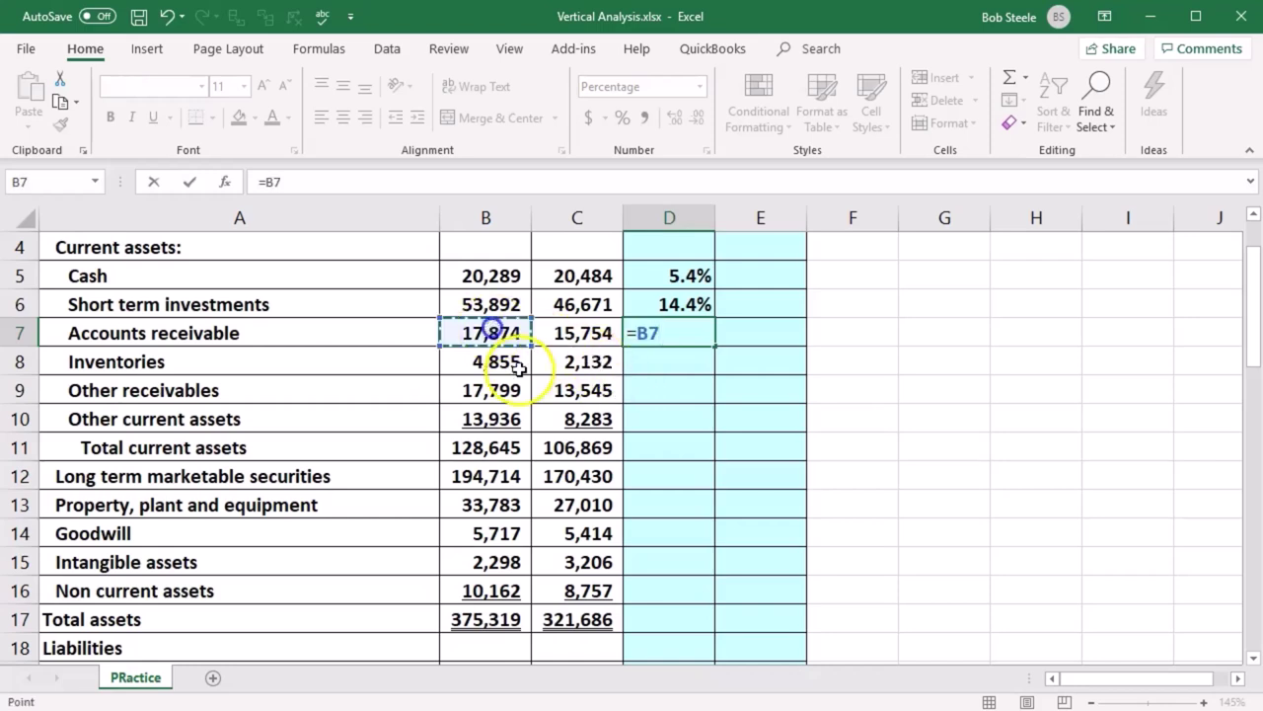
pyautogui.write('/')
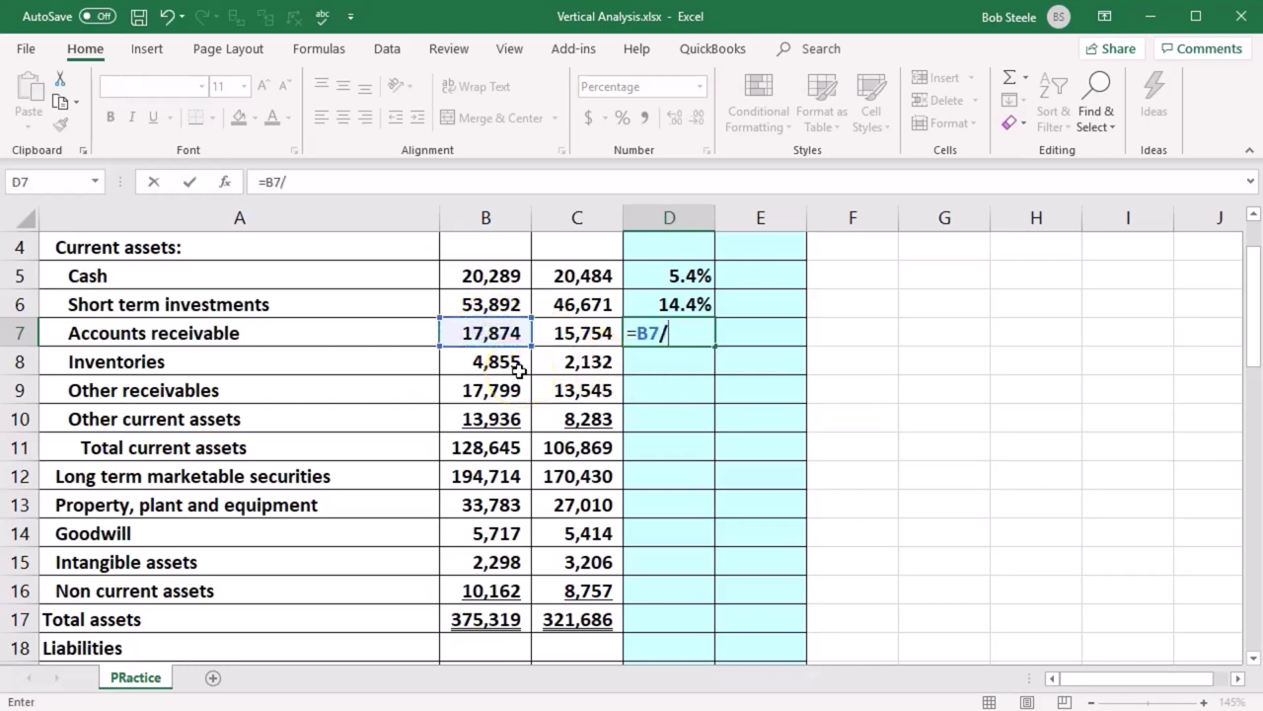
pyautogui.click(483, 623)
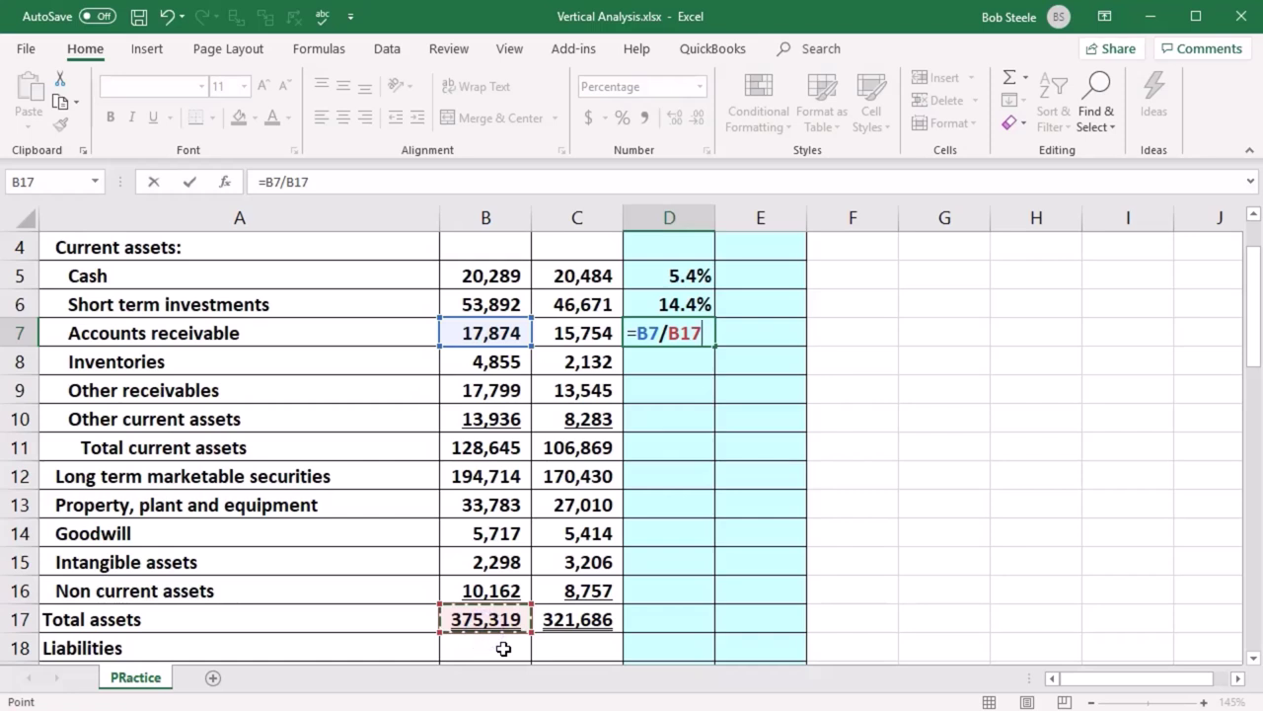
pyautogui.press('Return')
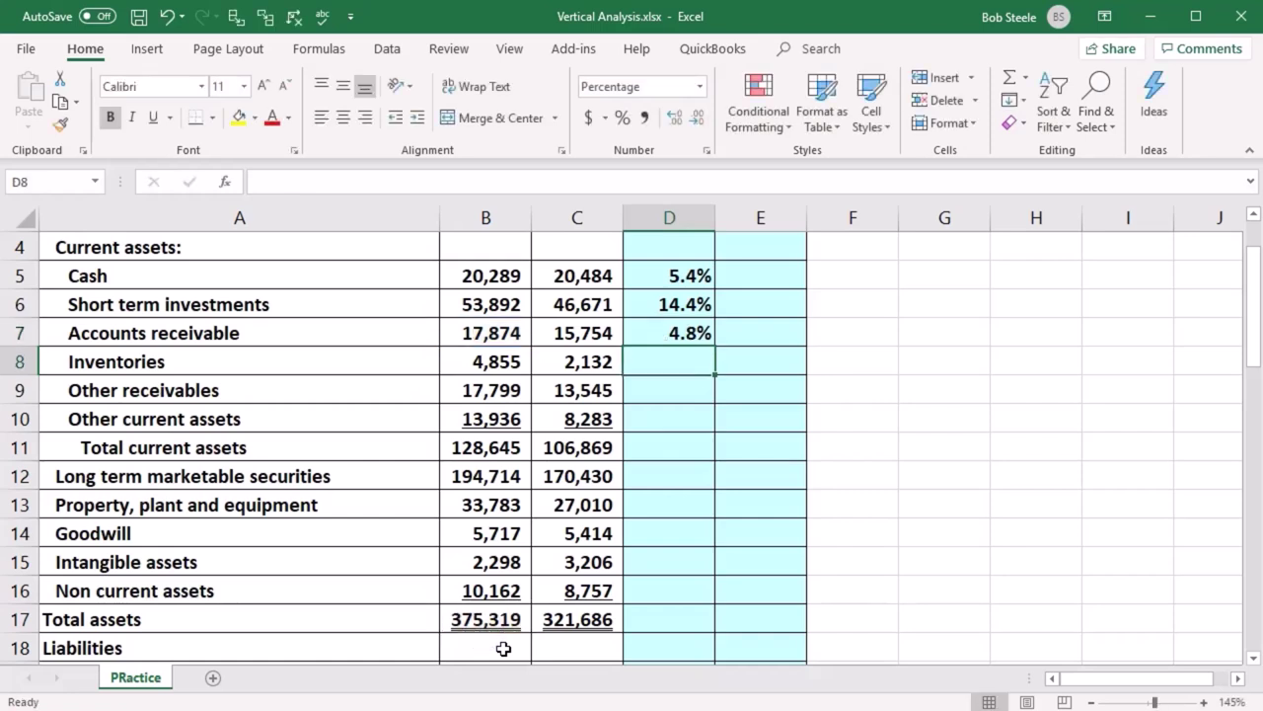
# Step: Enter the current-year Inventories percentage of total assets in D8 as =B8/B17
pyautogui.write('=')
pyautogui.click(496, 366)
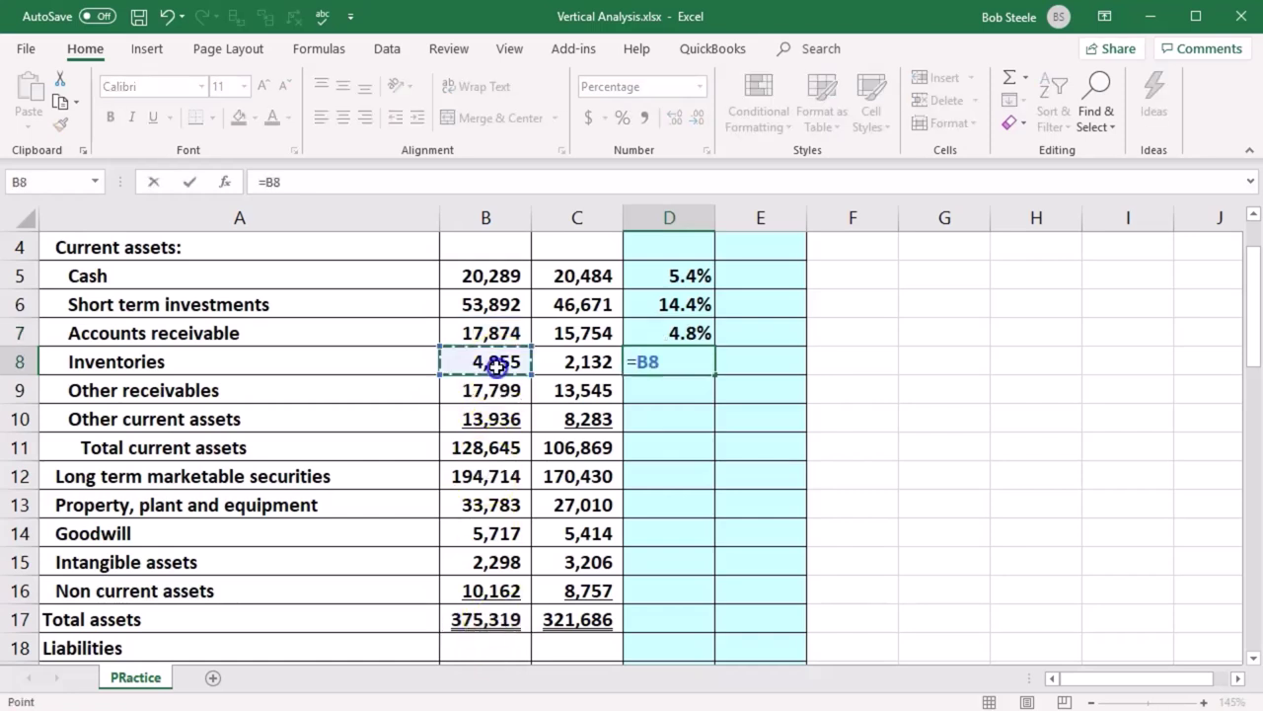
pyautogui.write('/')
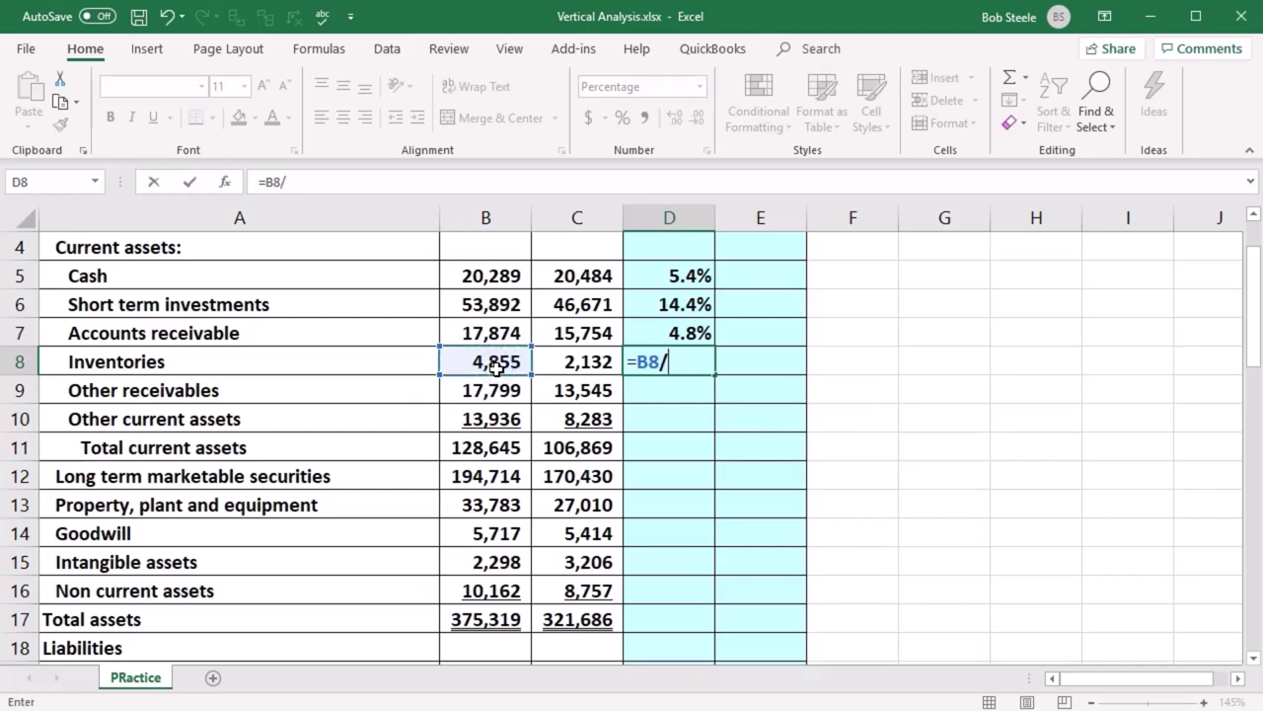
pyautogui.click(458, 623)
pyautogui.press('Return')
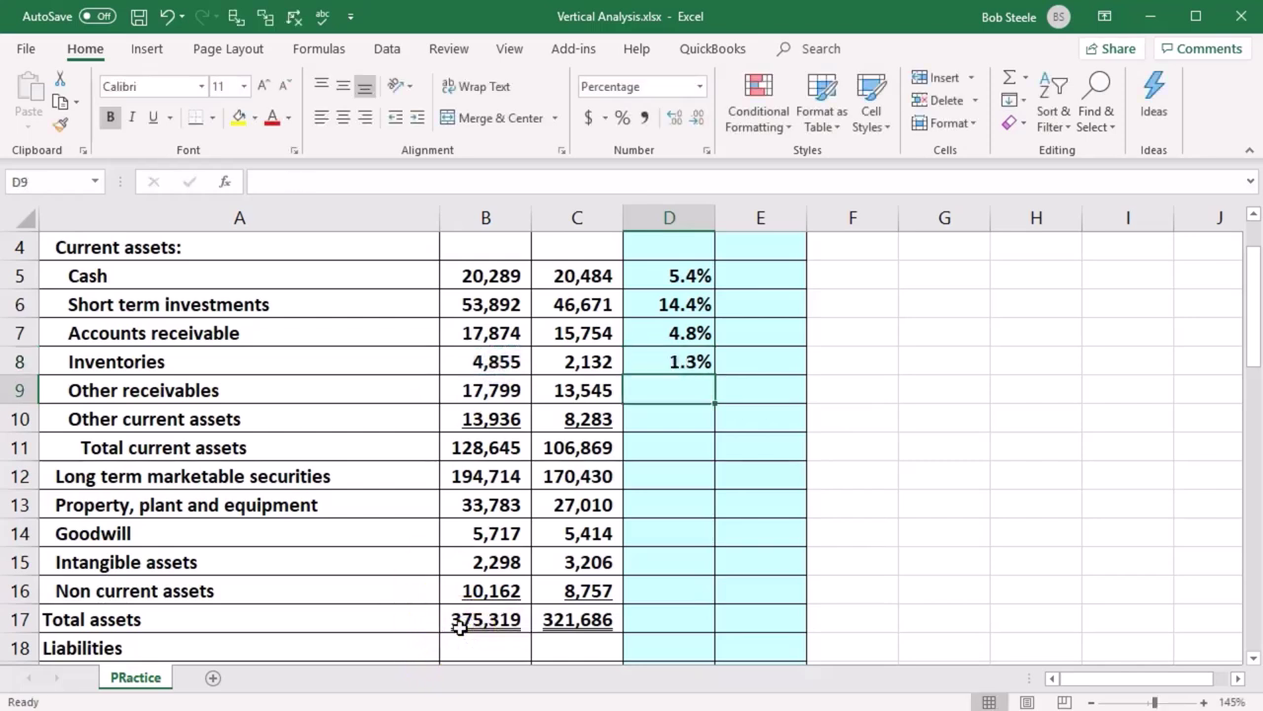
# Step: Enter the current-year Other receivables percentage of total assets in D9 as =B9/B17
pyautogui.write('=')
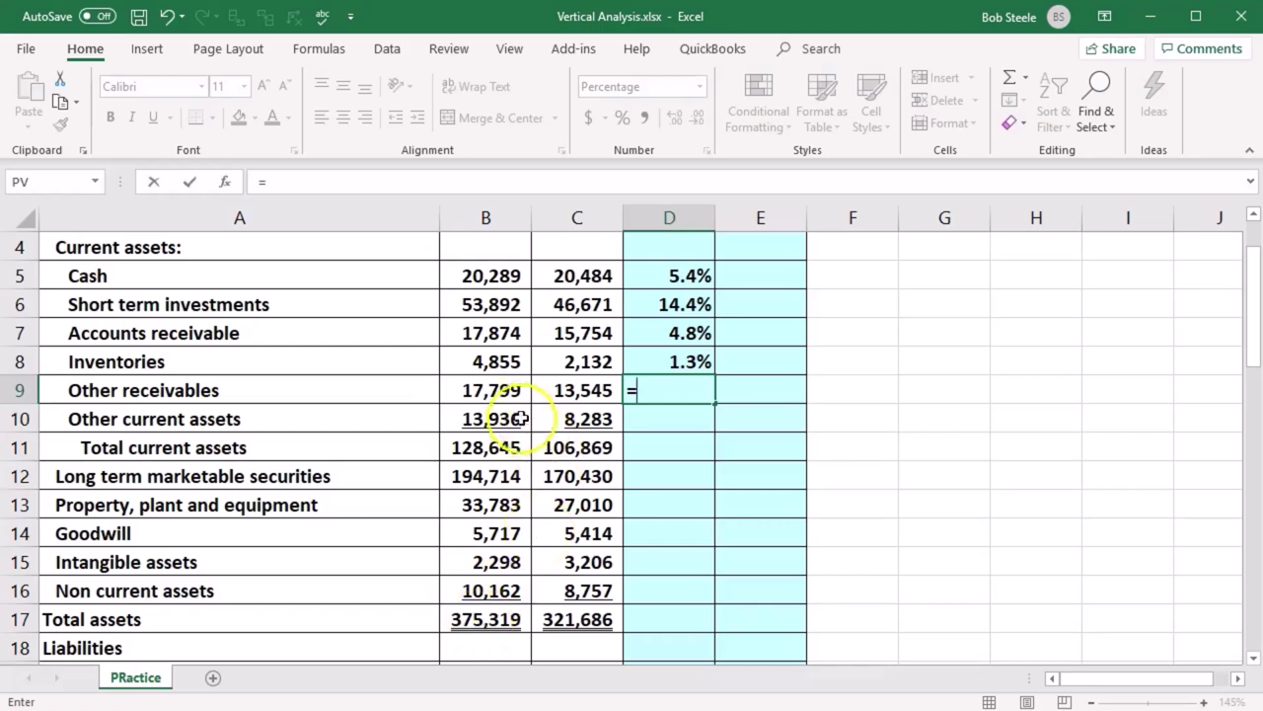
pyautogui.click(503, 393)
pyautogui.write('/')
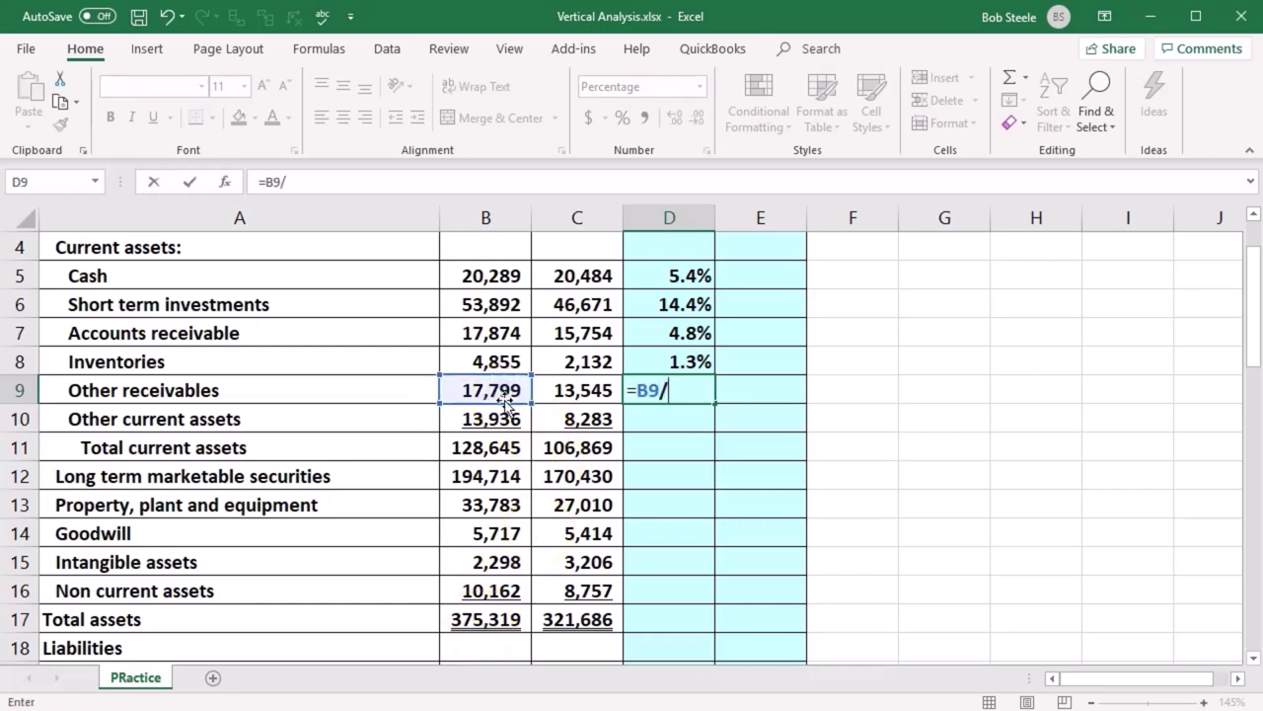
pyautogui.click(484, 618)
pyautogui.press('Return')
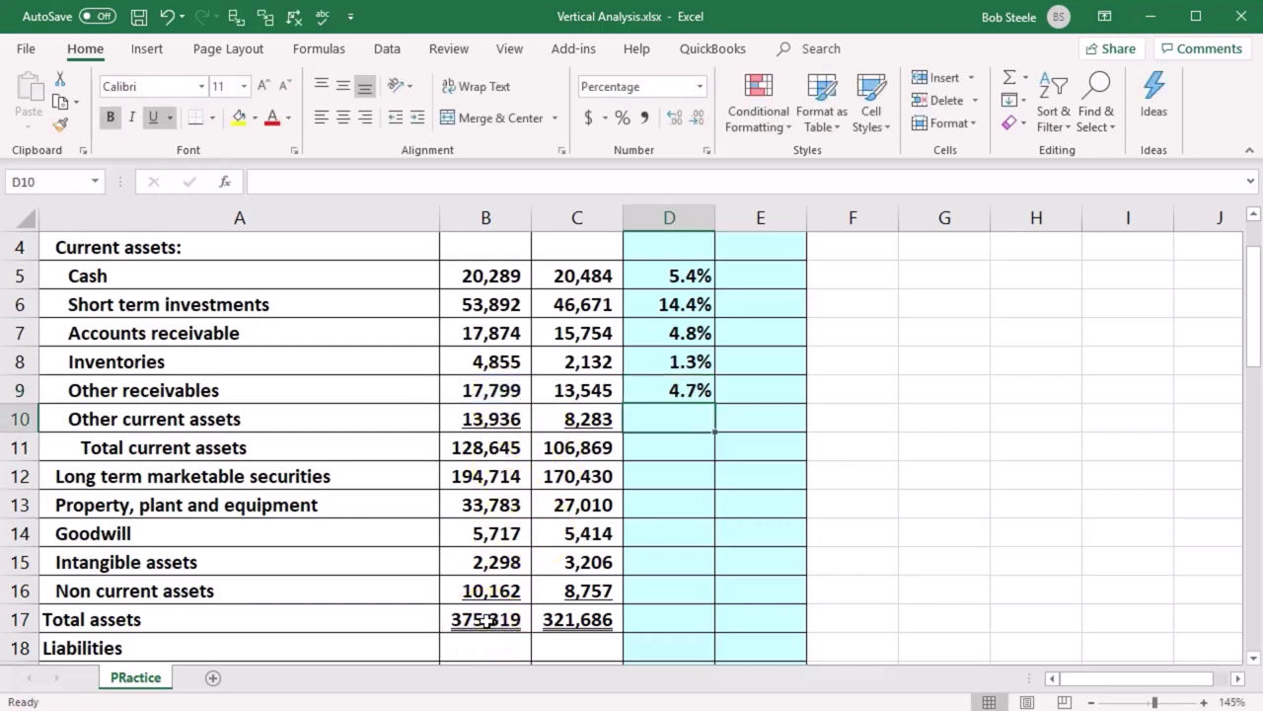
# Step: Try to enter the current-year Other current assets percentage in D10 by dividing B10 by the total assets amount
pyautogui.write('=')
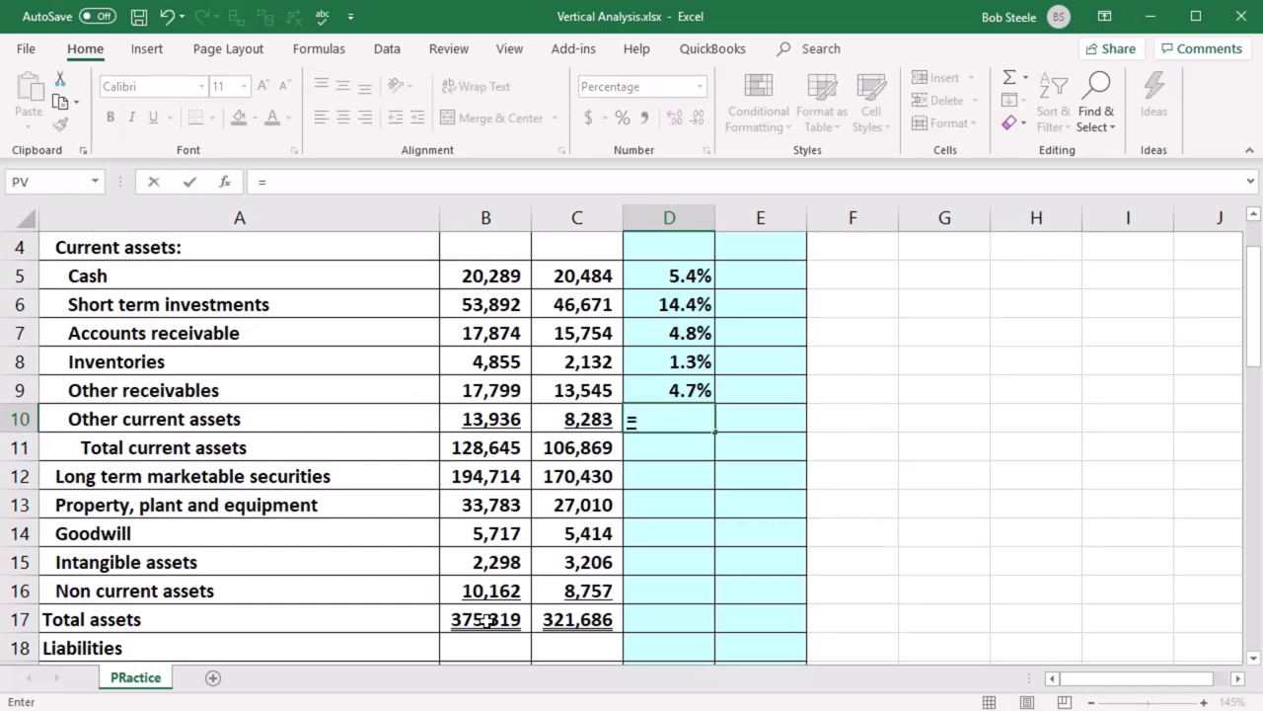
pyautogui.click(511, 427)
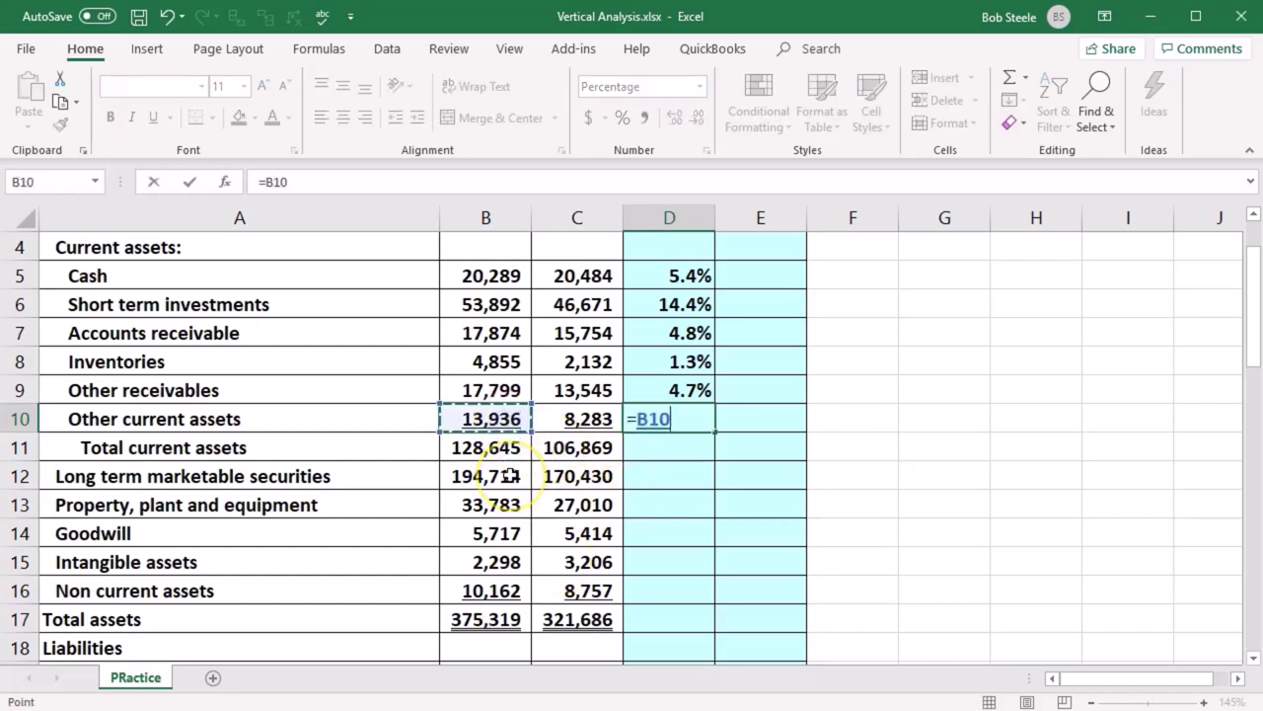
pyautogui.write('/')
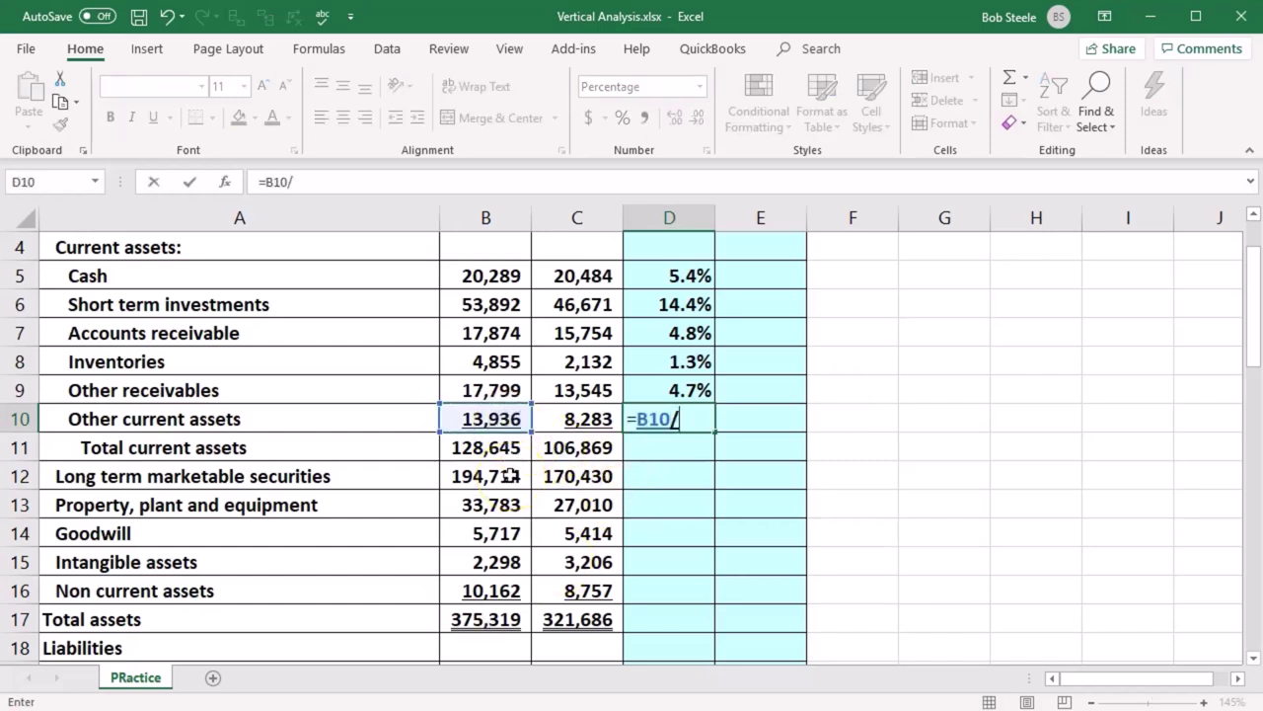
pyautogui.click(475, 640)
pyautogui.press('Return')
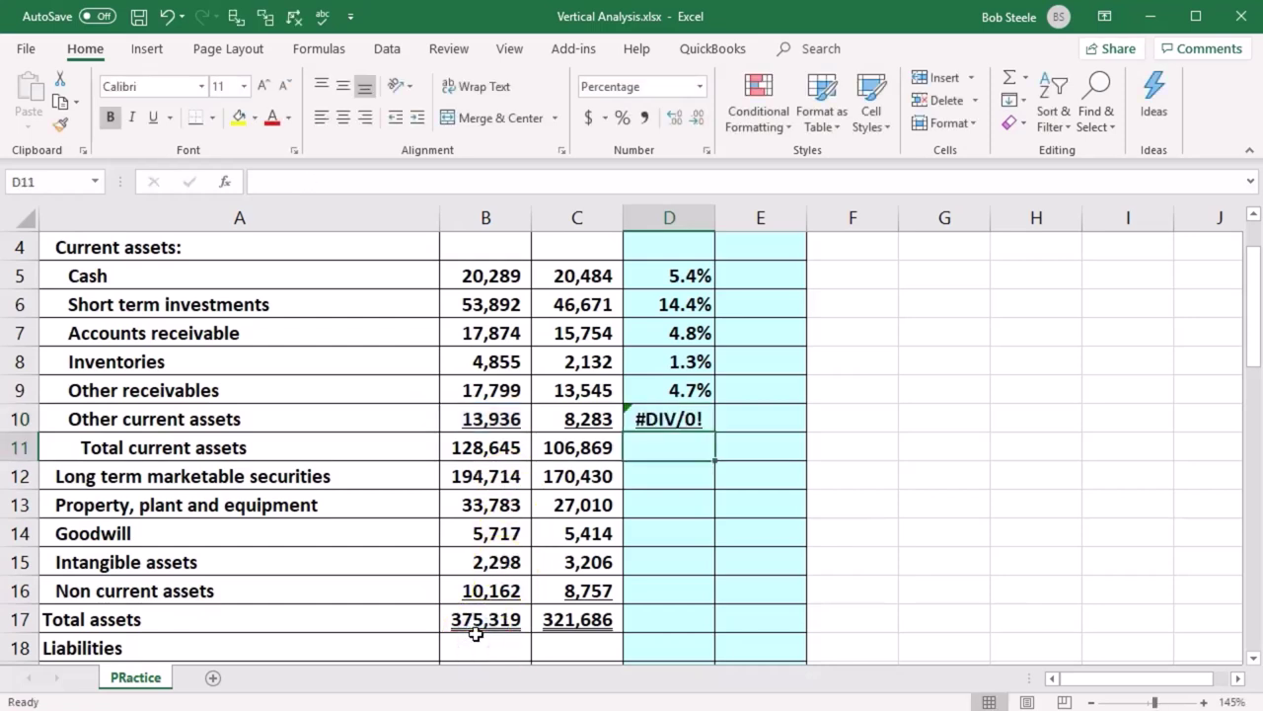
# Step: Replace the Other current assets formula in D10 with =B10/B17
pyautogui.press('Up')
pyautogui.write('=')
pyautogui.press('Left')
pyautogui.press('Left')
pyautogui.write('/')
pyautogui.click(475, 623)
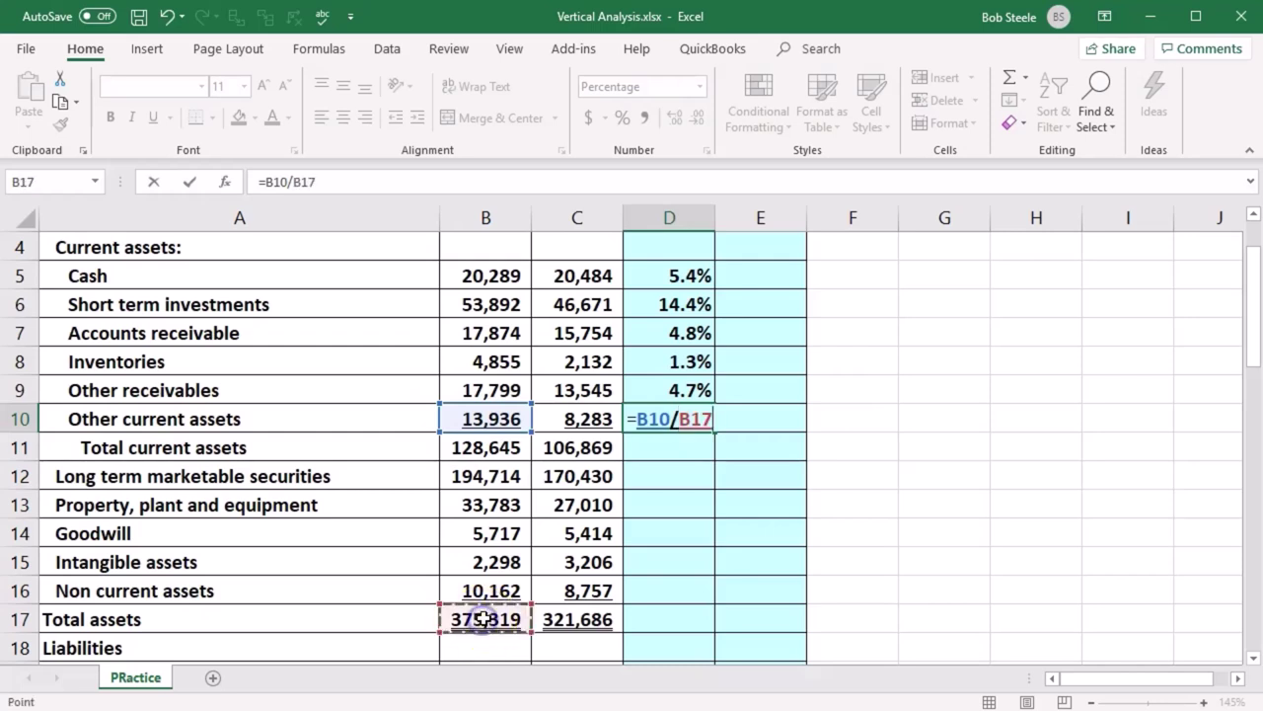
pyautogui.press('Return')
# Step: Enter the Total current assets percentage in D11 as =B11/B17 and check it against the sum of D5 to D10
pyautogui.write('=')
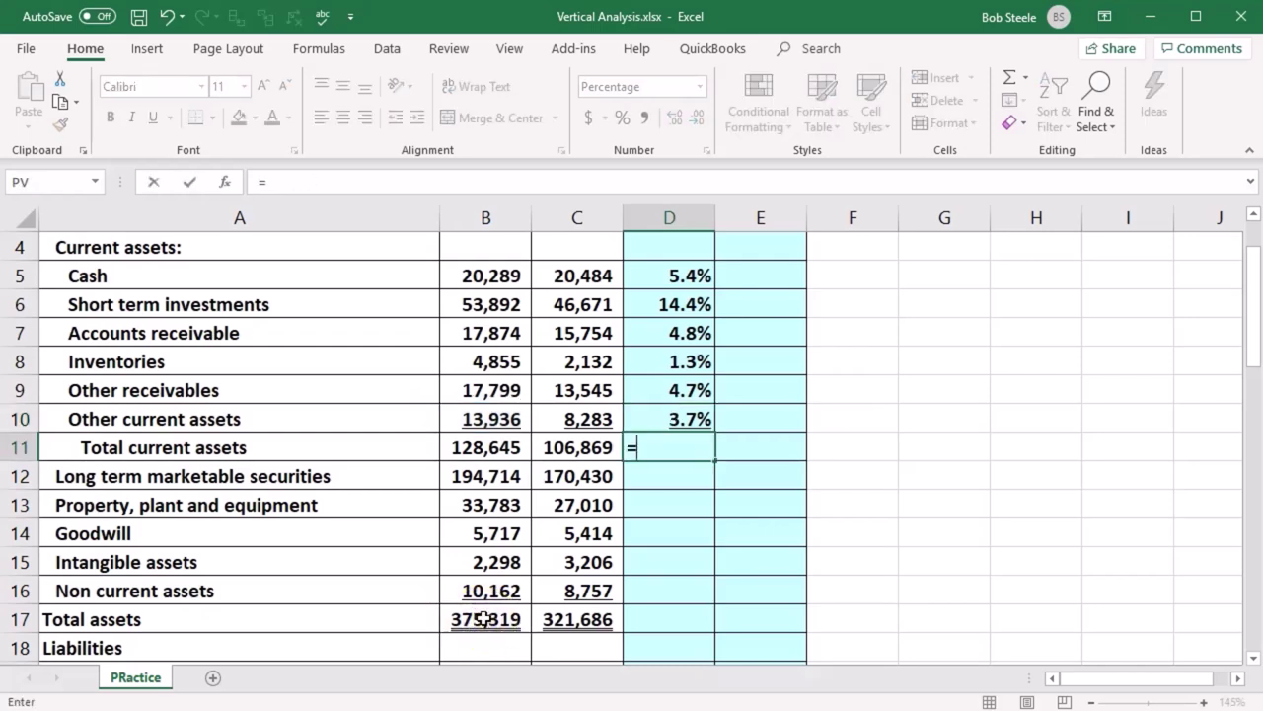
pyautogui.press('Left')
pyautogui.press('Left')
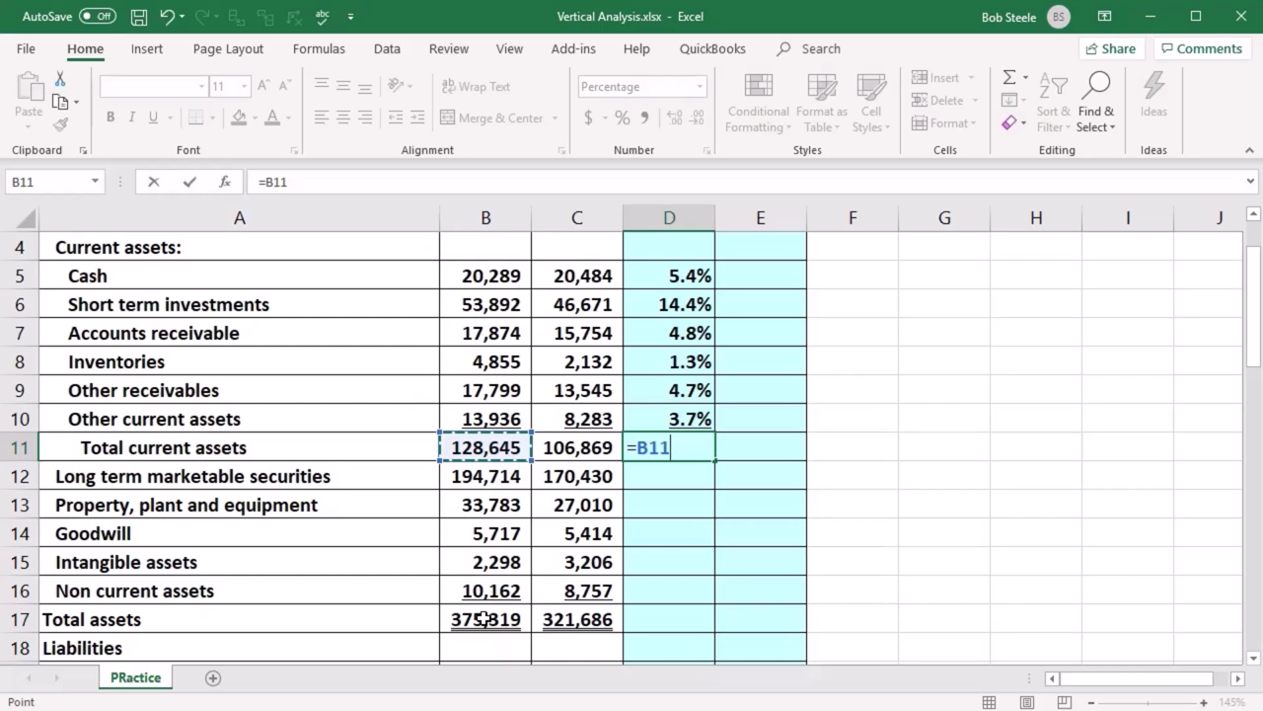
pyautogui.write('/')
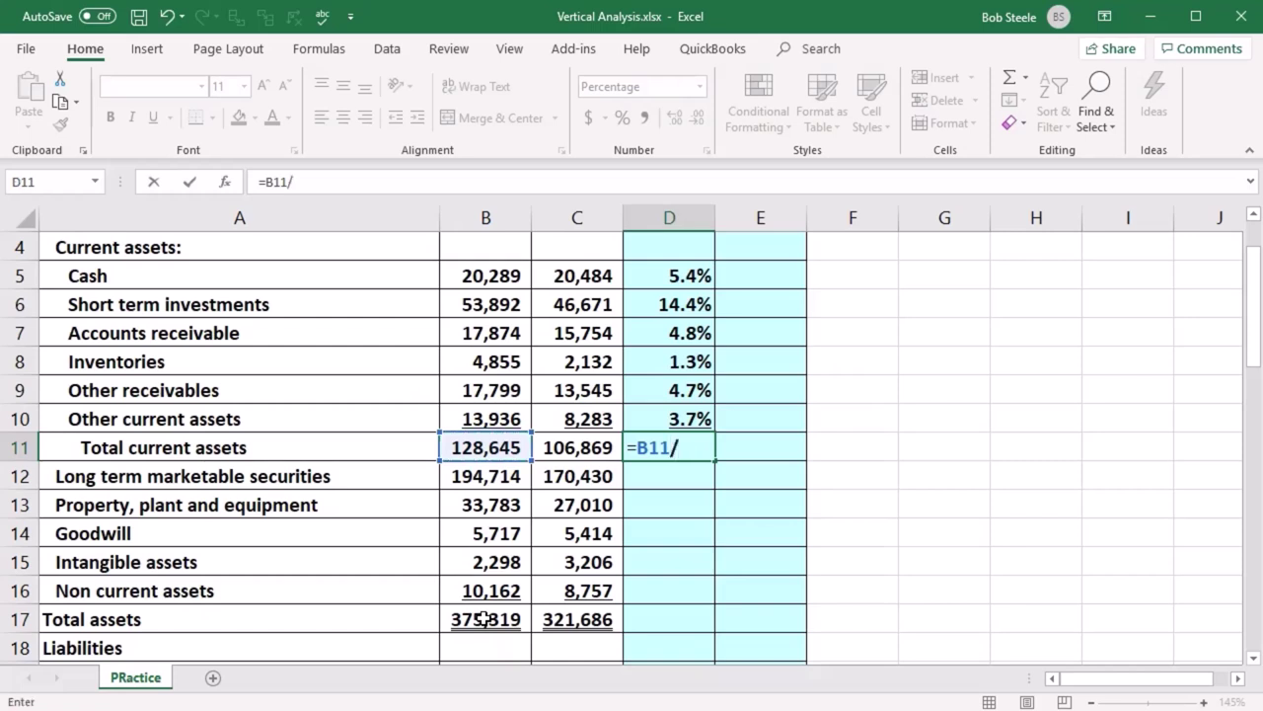
pyautogui.click(482, 619)
pyautogui.press('Return')
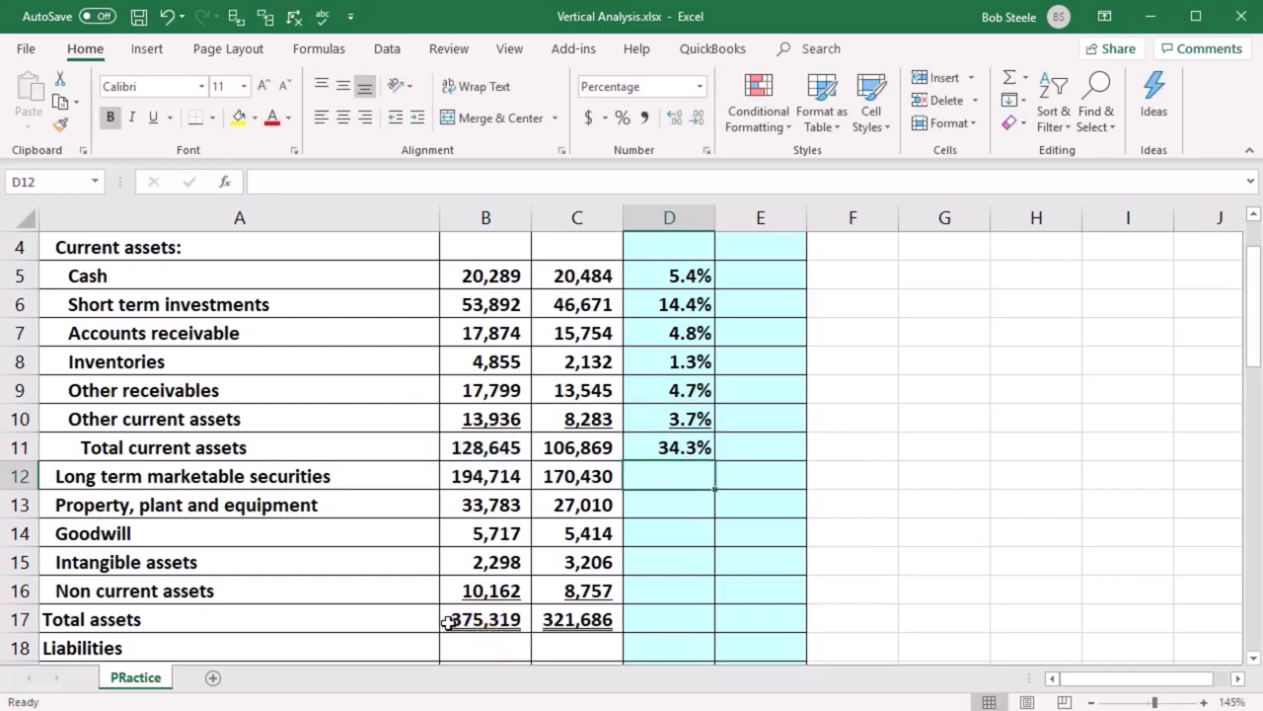
pyautogui.moveTo(704, 275); pyautogui.dragTo(682, 406)
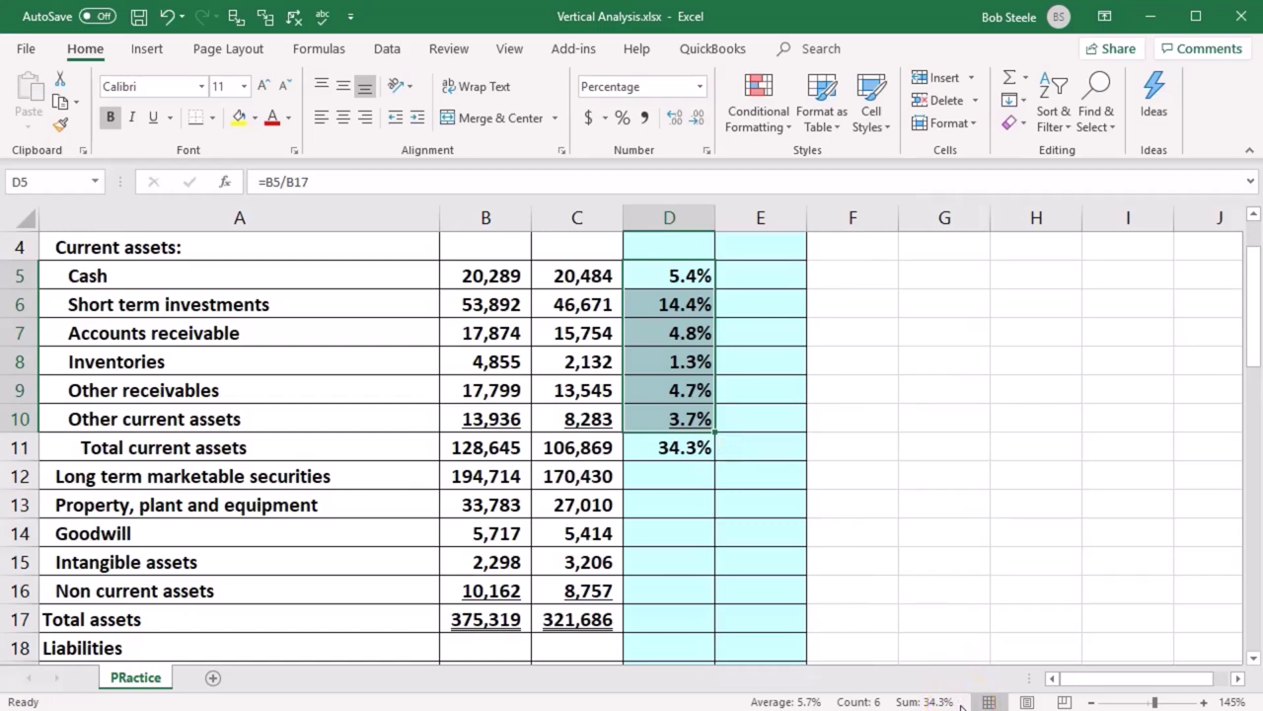
# Step: Enter the current-year Long term marketable securities percentage of total assets in D12 as =B12/B17
pyautogui.click(666, 480)
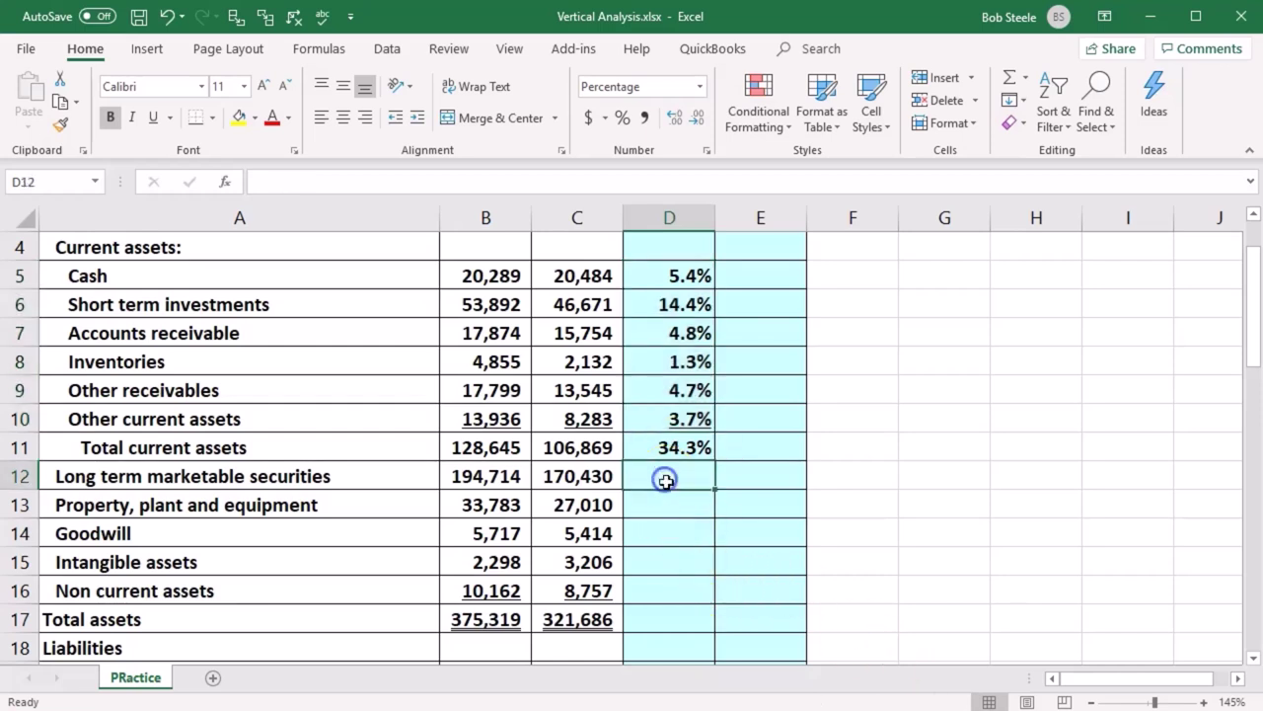
pyautogui.write('=')
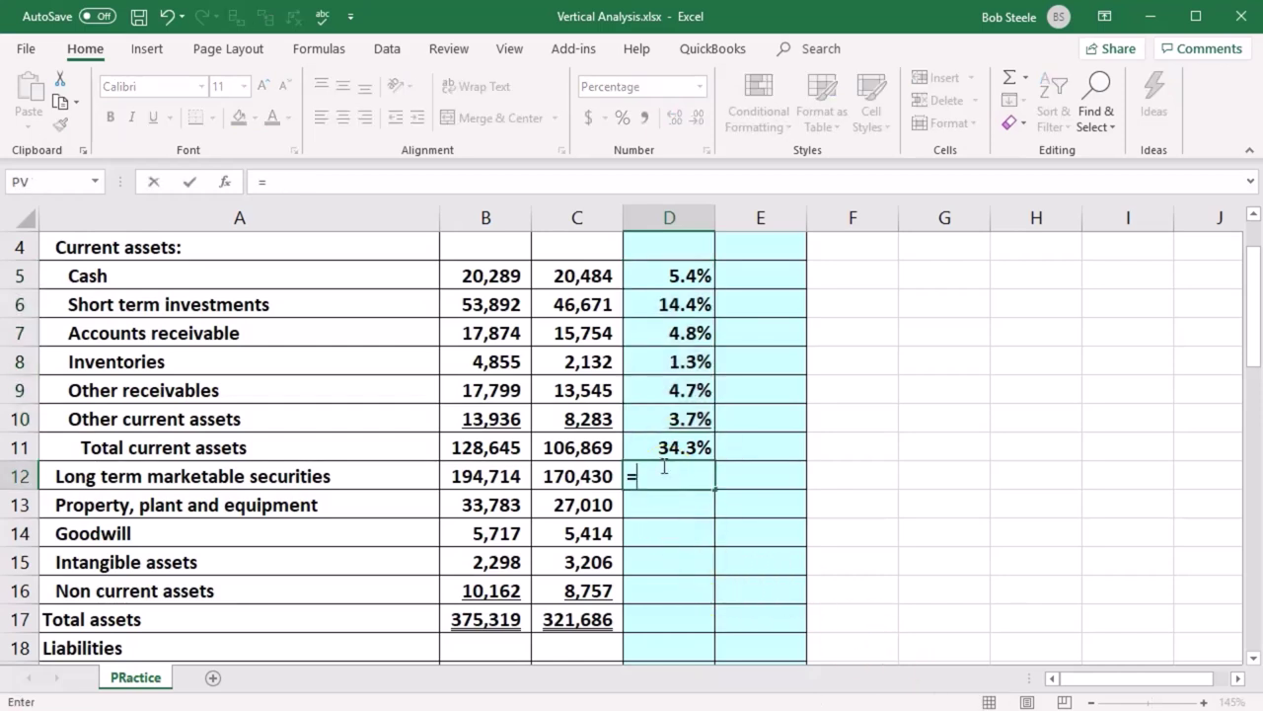
pyautogui.press('Left')
pyautogui.press('Left')
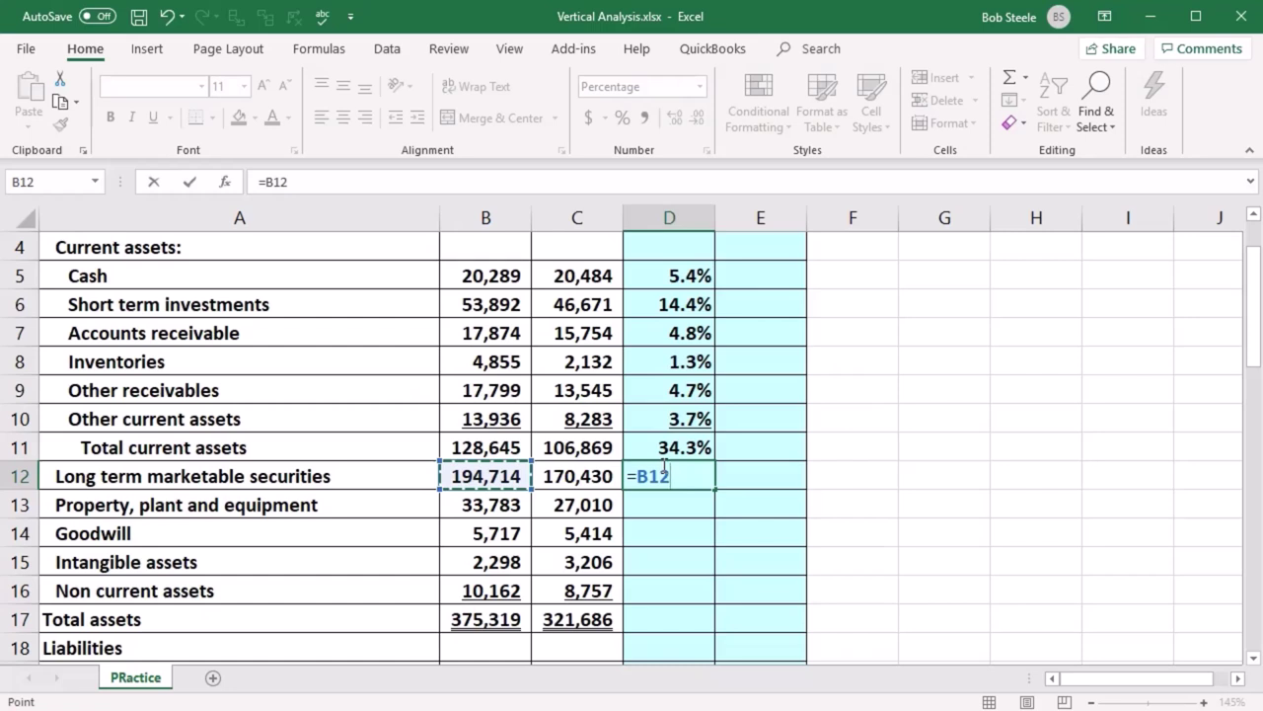
pyautogui.write('/')
pyautogui.click(480, 612)
pyautogui.press('Return')
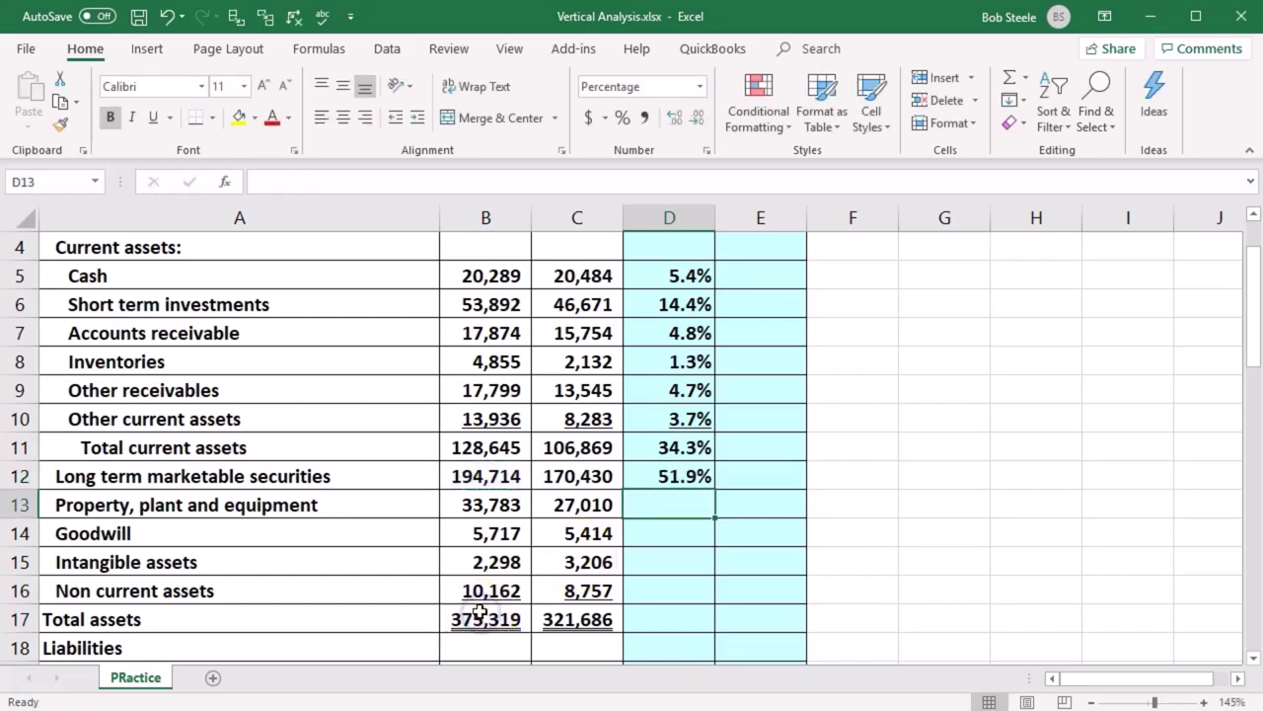
# Step: Enter the current-year Property, plant and equipment percentage of total assets in D13 as =B13/B17
pyautogui.write('=')
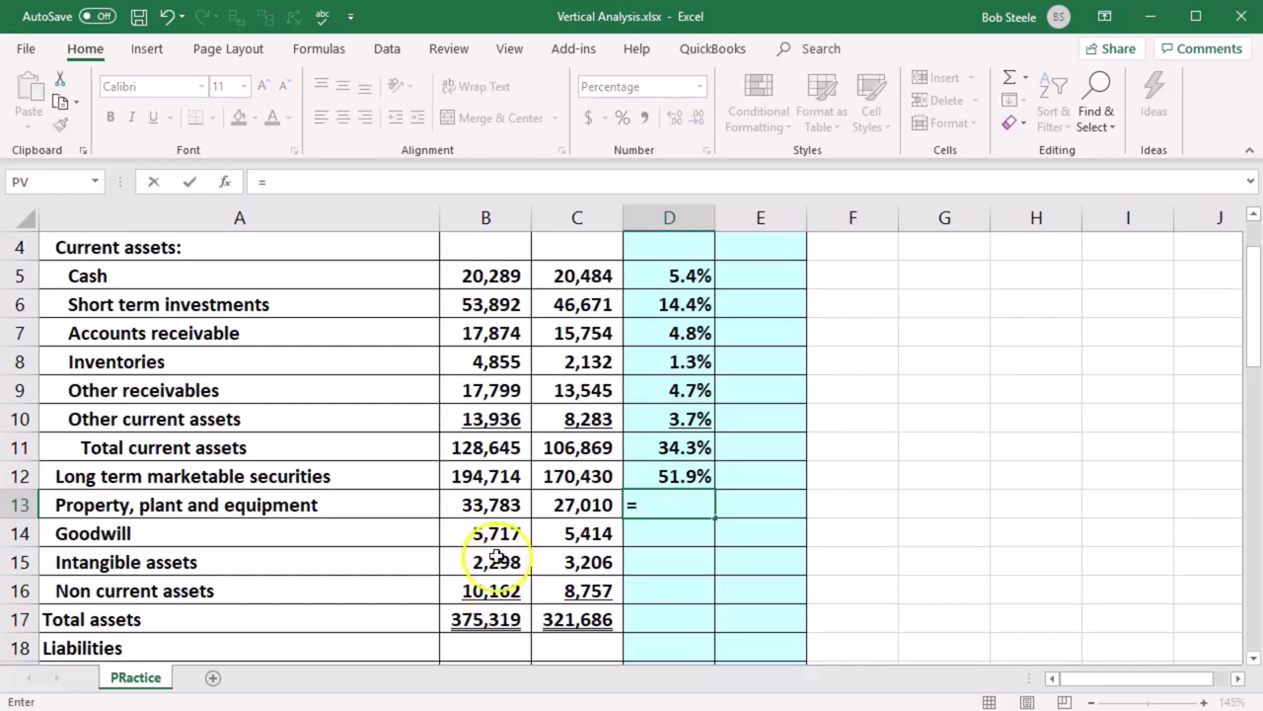
pyautogui.click(480, 504)
pyautogui.write('/')
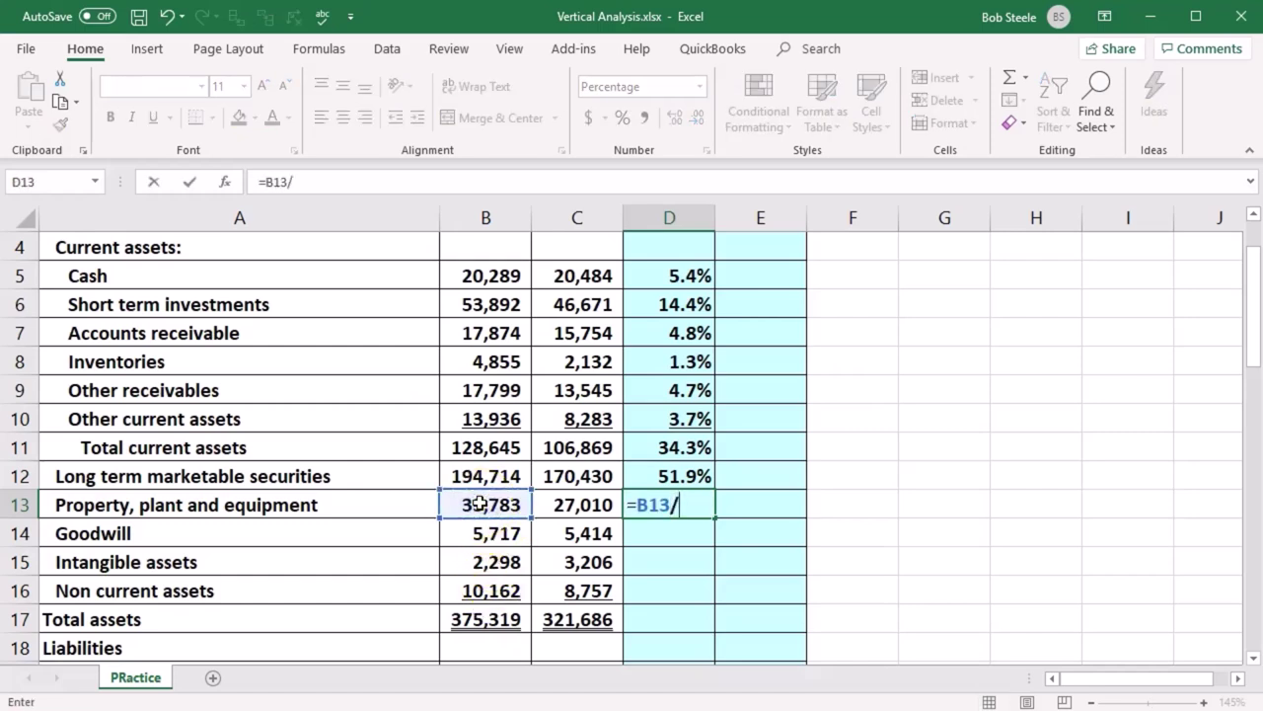
pyautogui.click(461, 619)
pyautogui.press('Return')
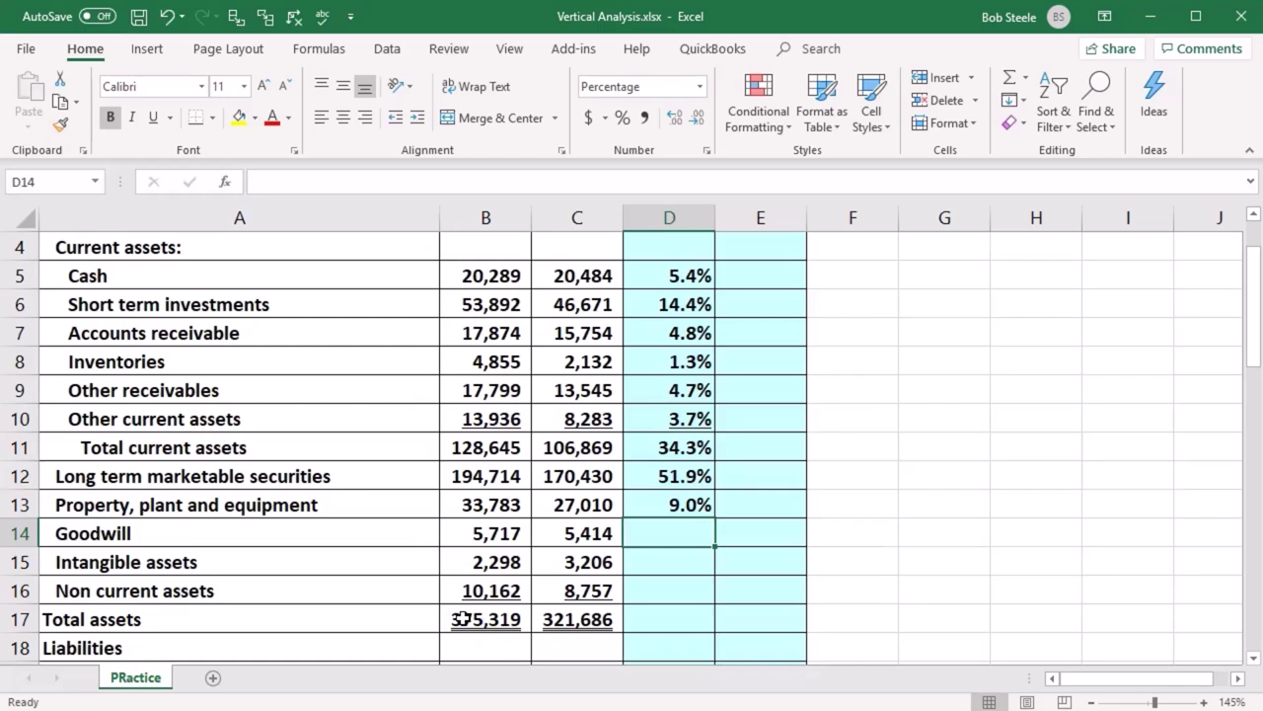
# Step: Enter the current-year Goodwill percentage of total assets in D14 as =B14/B17
pyautogui.write('=')
pyautogui.click(477, 532)
pyautogui.write('/')
pyautogui.click(471, 619)
pyautogui.press('Return')
# Step: Enter the current-year Intangible assets percentage of total assets in D15 as =B15/B17
pyautogui.write('=')
pyautogui.click(490, 560)
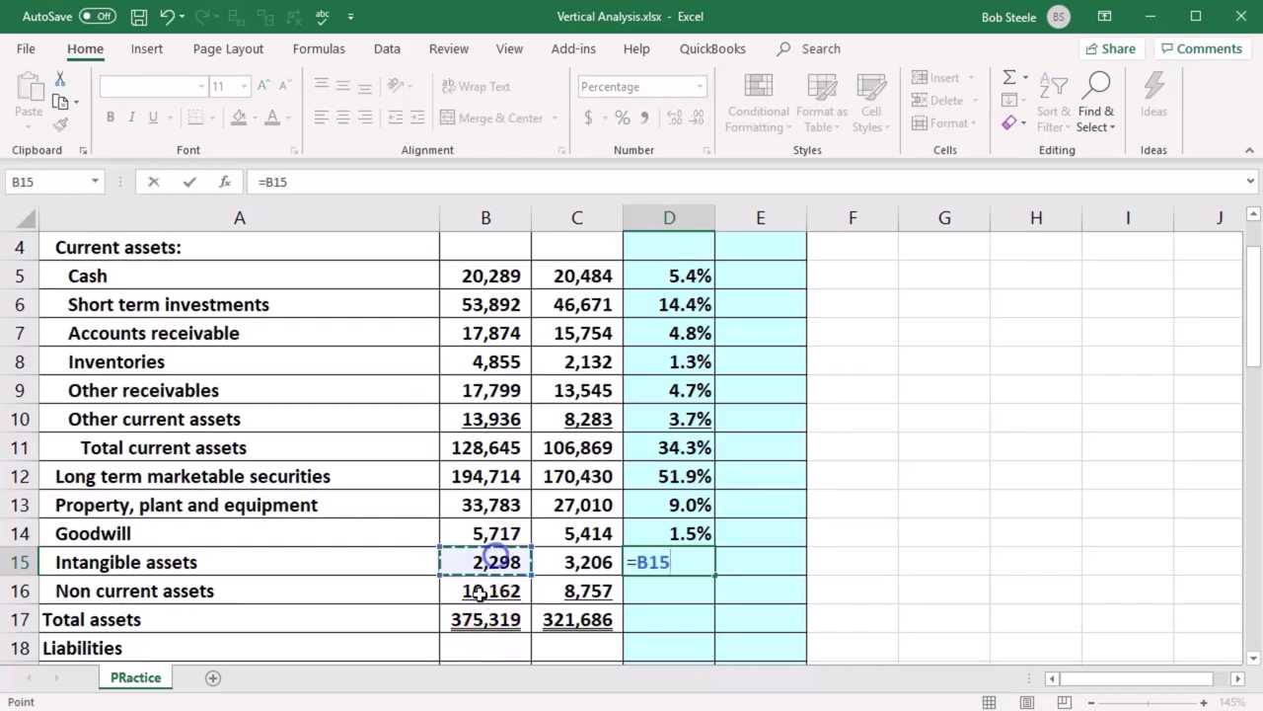
pyautogui.write('/')
pyautogui.click(522, 619)
pyautogui.press('Return')
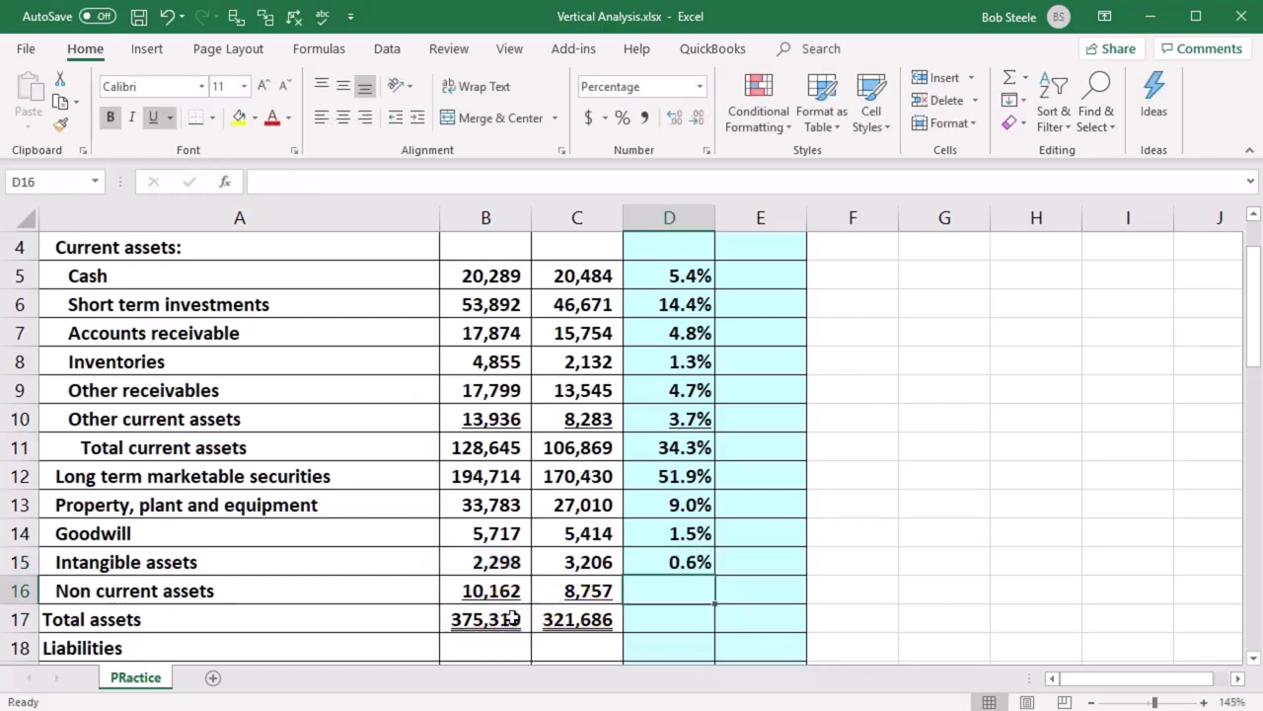
# Step: Enter the current-year Non current assets percentage of total assets in D16 as =B16/B17
pyautogui.write('=')
pyautogui.click(491, 591)
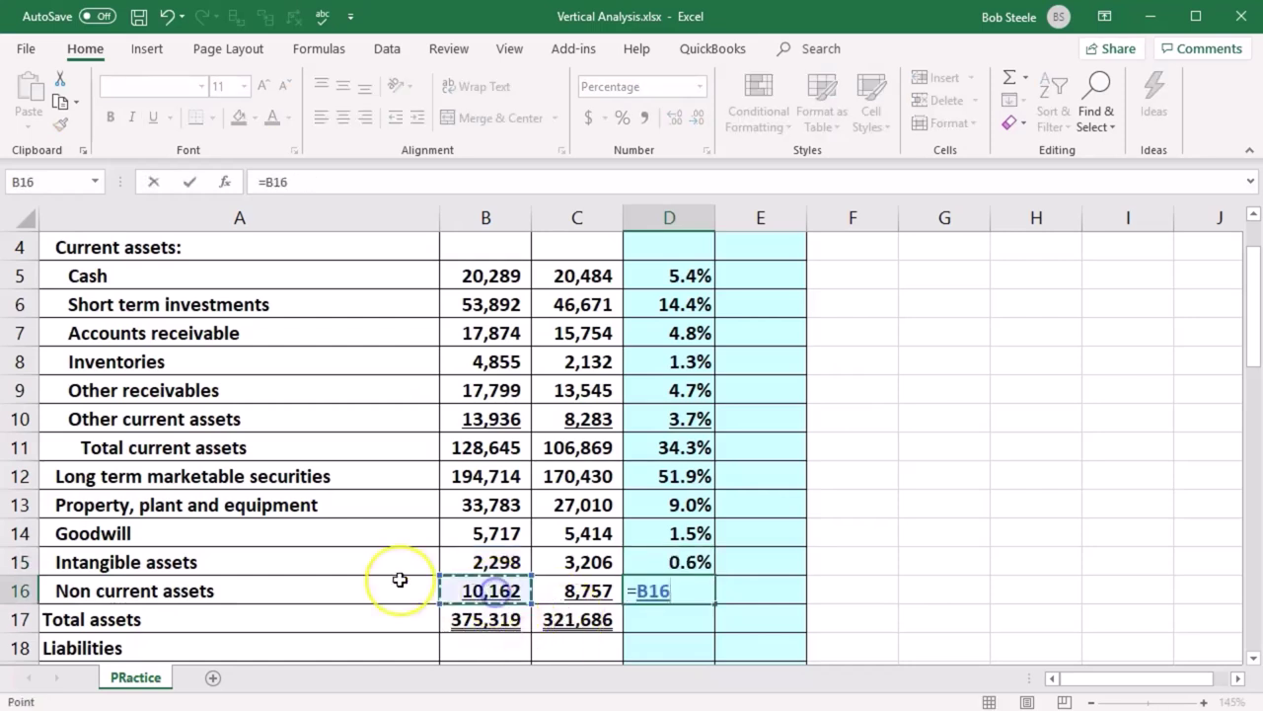
pyautogui.write('/')
pyautogui.click(462, 620)
pyautogui.press('Return')
# Step: Enter the current-year Total assets percentage in D17 as =B17/B17
pyautogui.write('=')
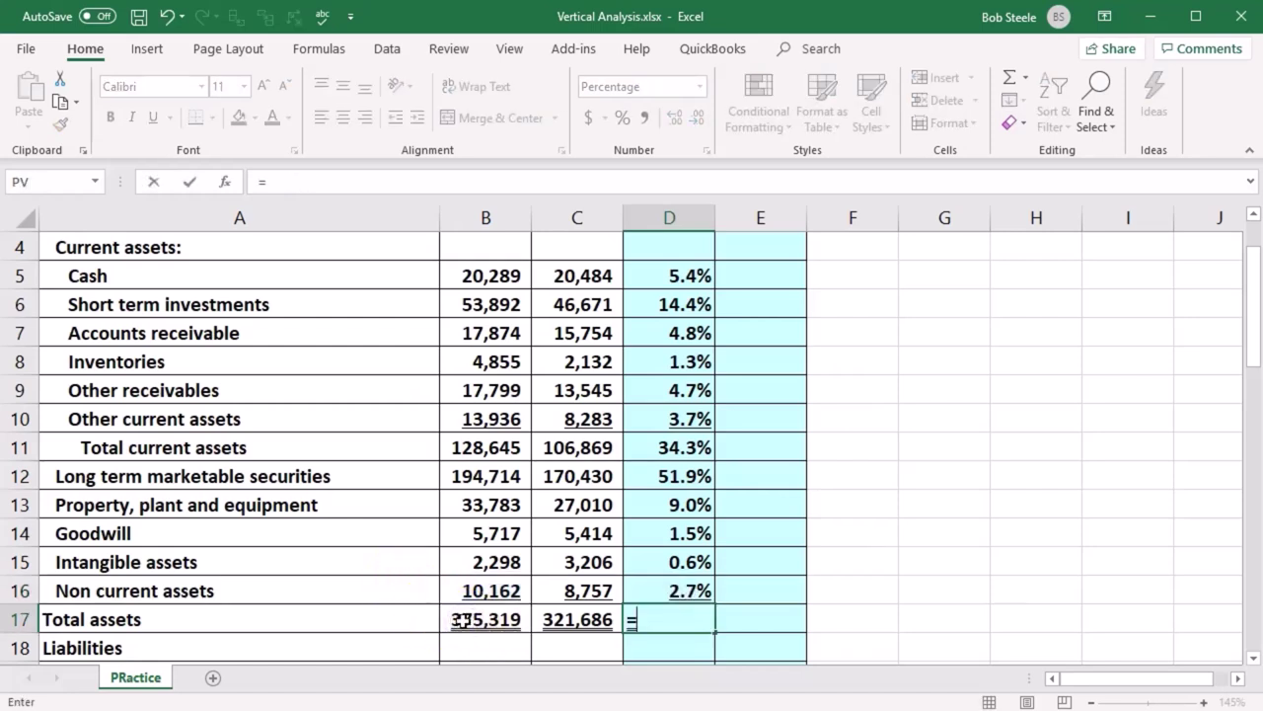
pyautogui.click(481, 623)
pyautogui.write('/')
pyautogui.click(480, 623)
pyautogui.press('Return')
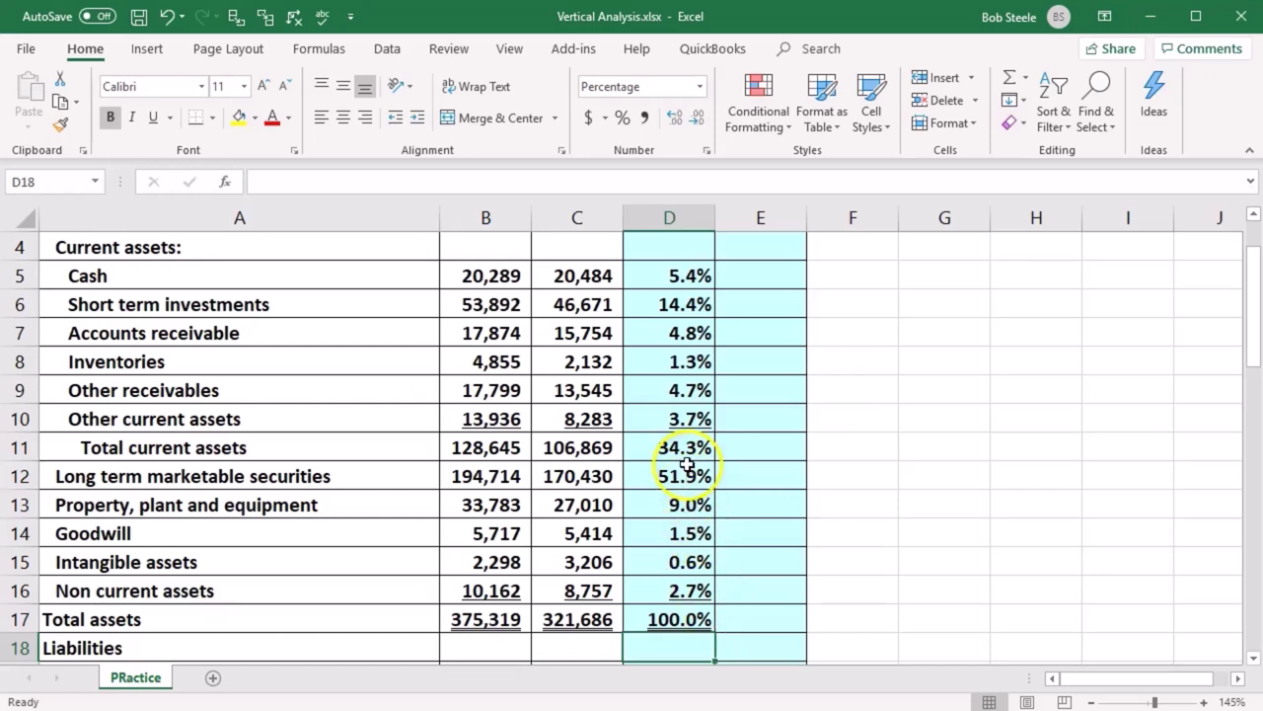
# Step: Check the combined percentage of Total current assets through Non current assets by selecting D11:D16
pyautogui.moveTo(683, 452); pyautogui.dragTo(703, 588)
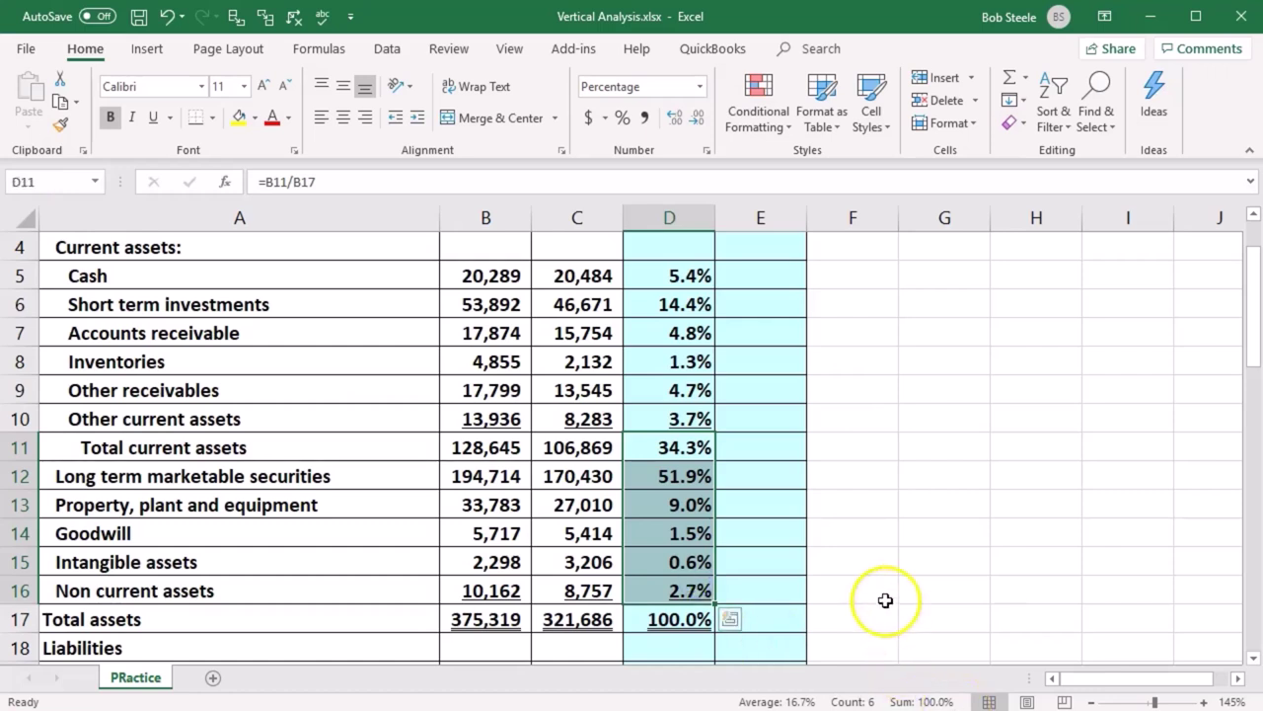
pyautogui.click(197, 564)
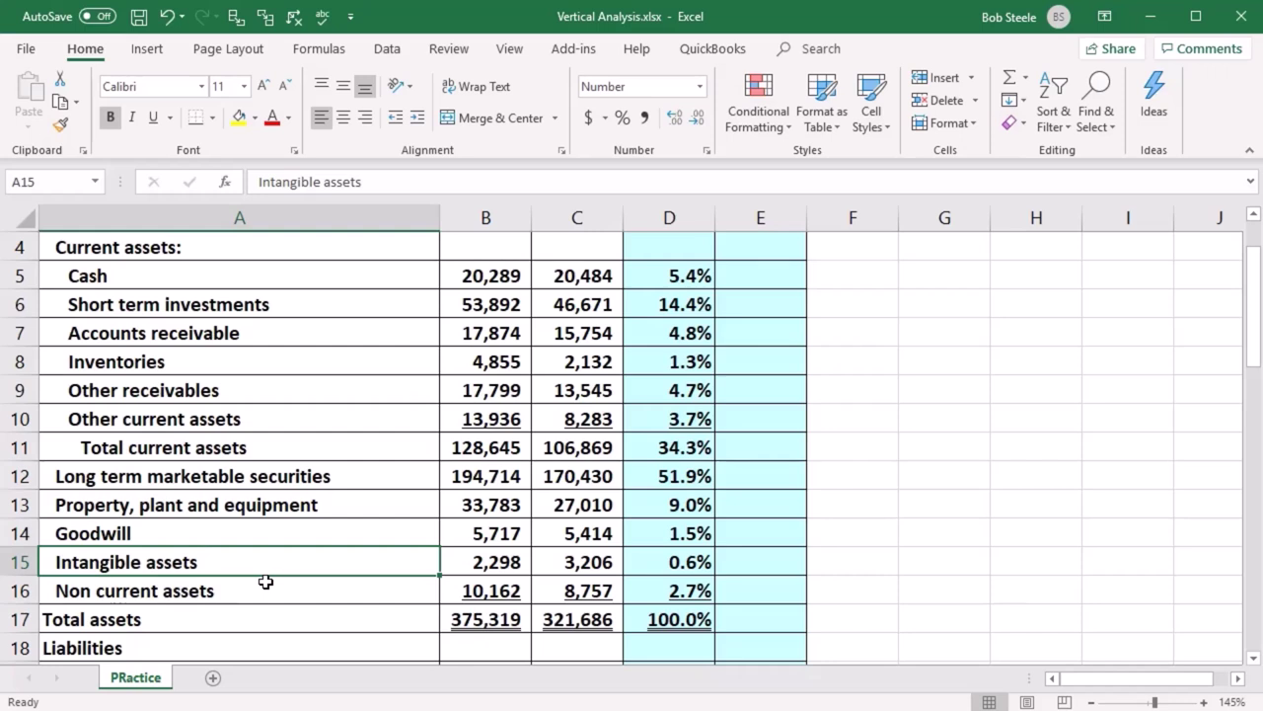
pyautogui.click(195, 277)
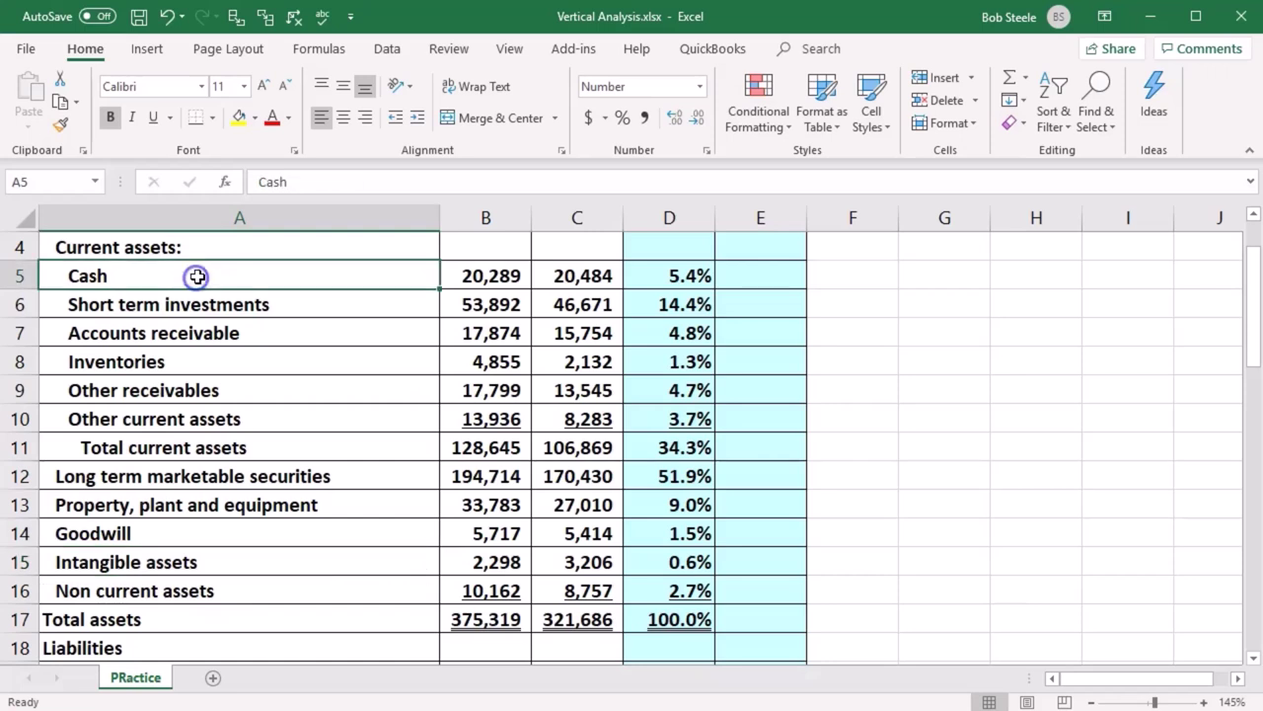
pyautogui.click(641, 276)
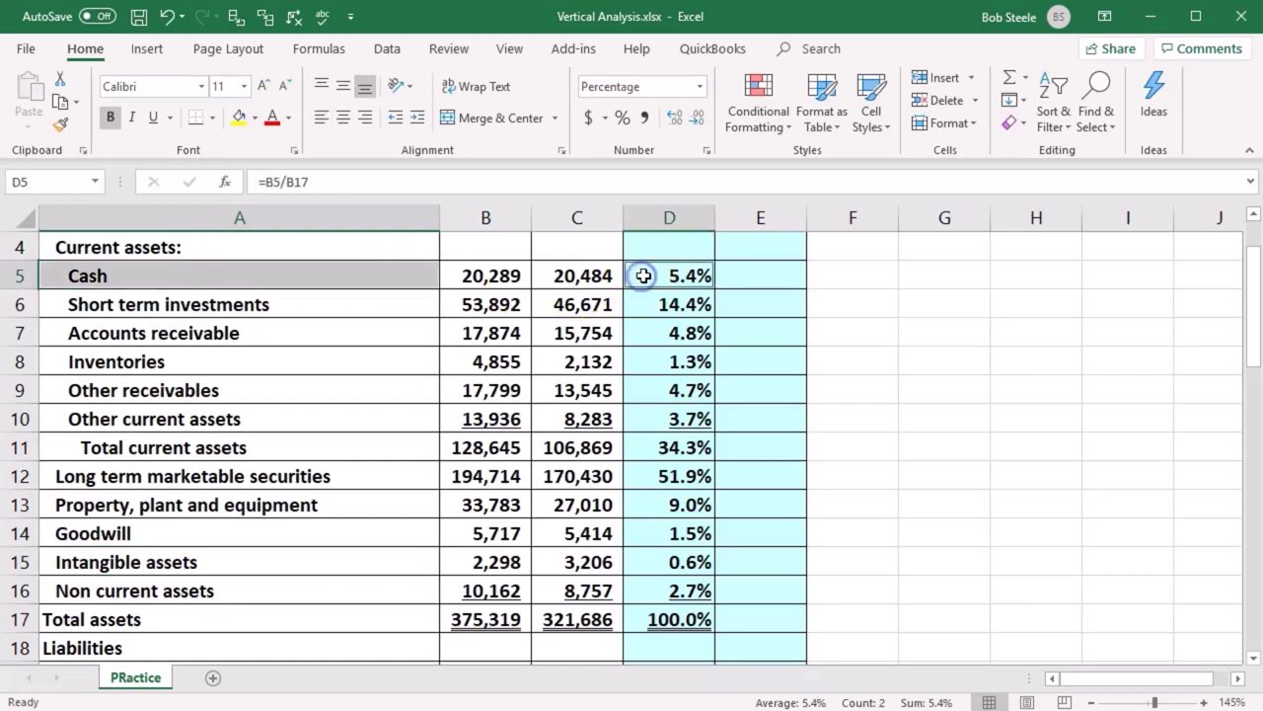
pyautogui.click(513, 276)
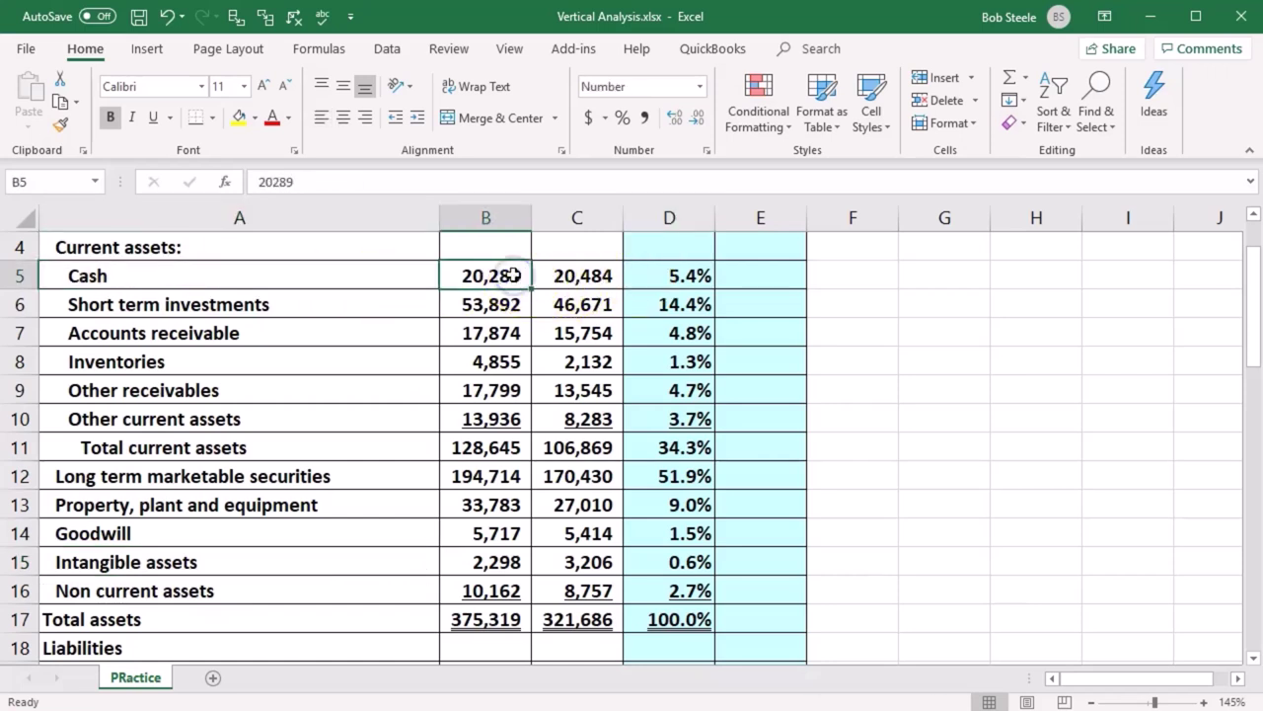
pyautogui.click(644, 274)
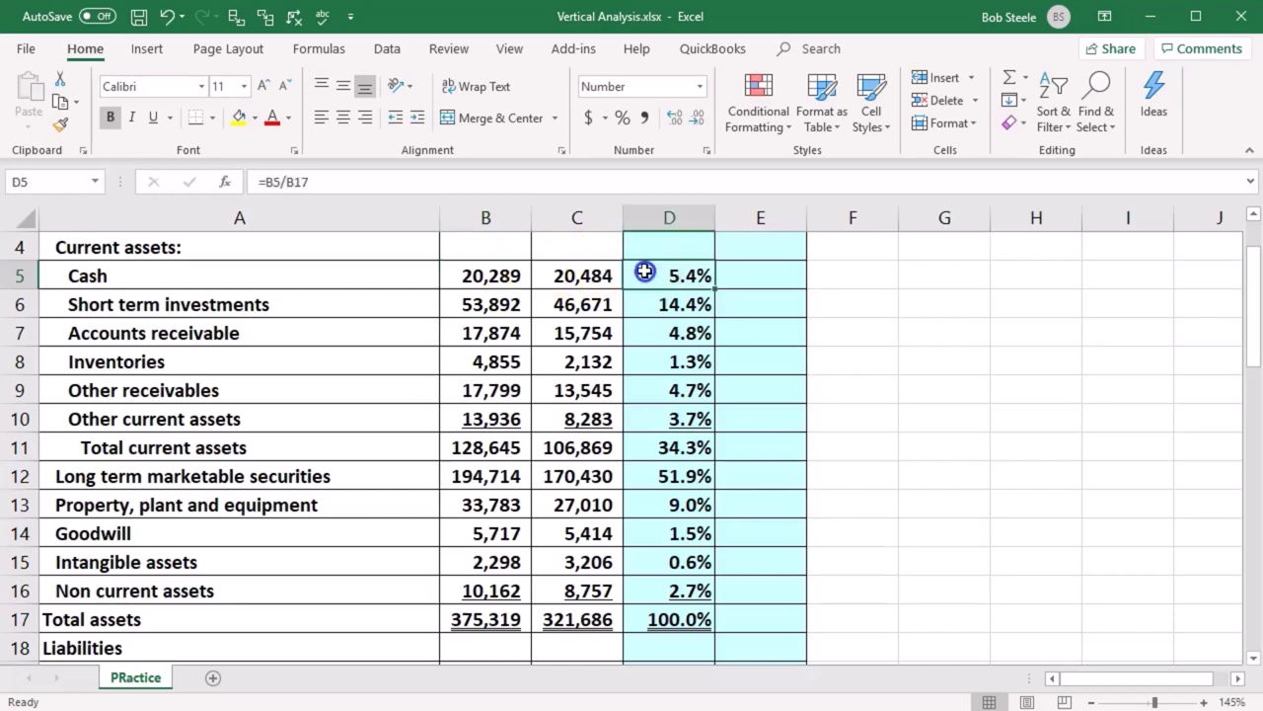
# Step: Select the current asset labels from Cash through Other current assets in A5:A10 together with their percentages in D5:D10
pyautogui.click(281, 275)
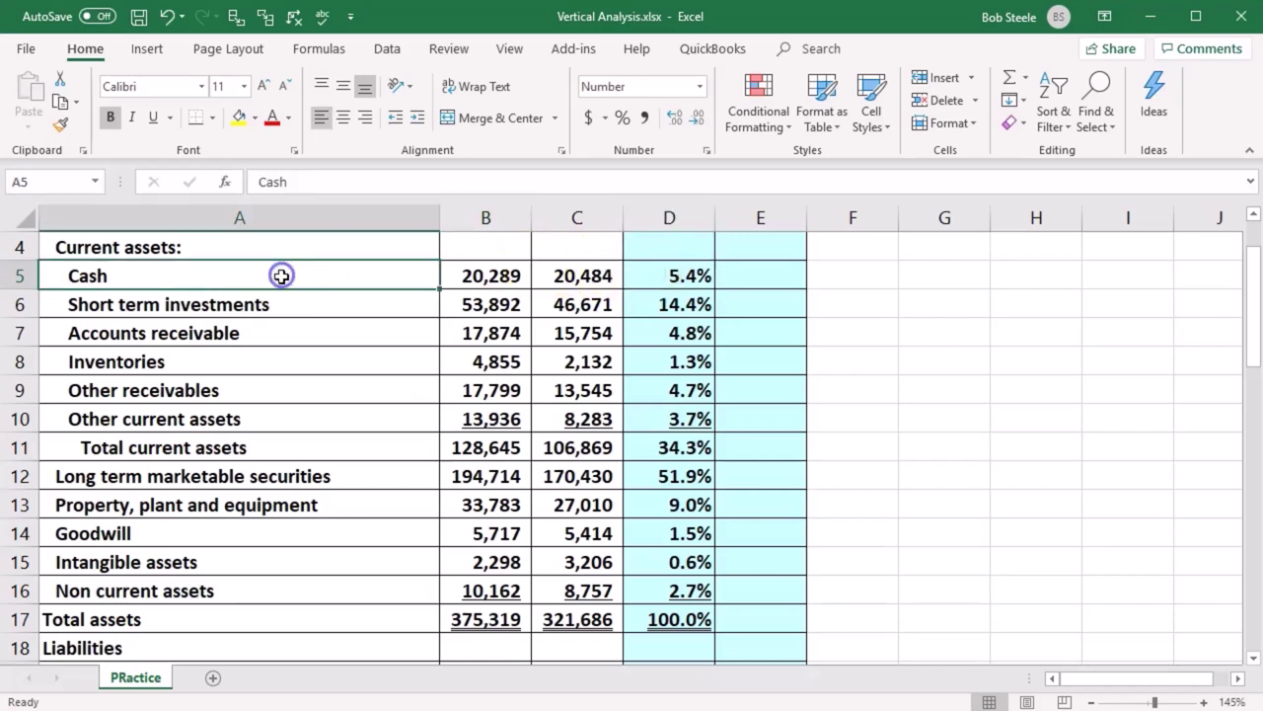
pyautogui.keyDown('ctrl'); pyautogui.click(670, 268); pyautogui.keyUp('ctrl')
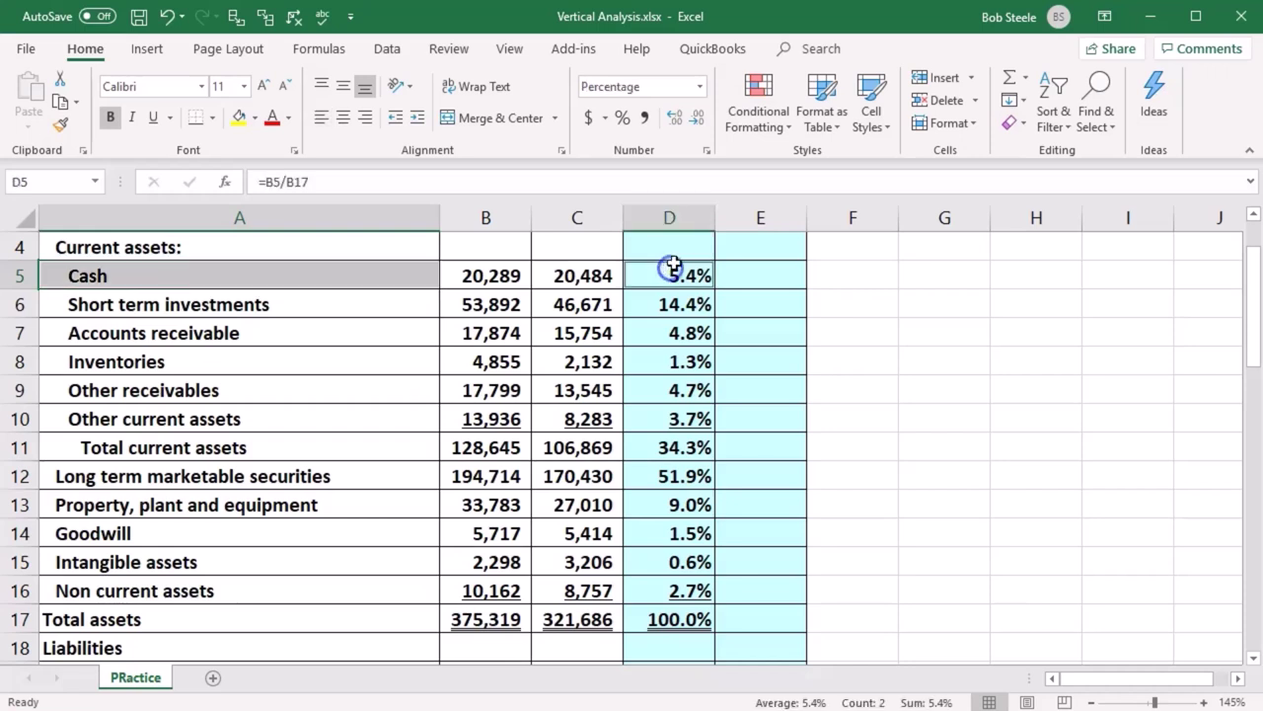
pyautogui.keyDown('ctrl'); pyautogui.click(399, 304); pyautogui.keyUp('ctrl')
pyautogui.keyDown('ctrl'); pyautogui.click(637, 296); pyautogui.keyUp('ctrl')
pyautogui.keyDown('ctrl'); pyautogui.click(262, 332); pyautogui.keyUp('ctrl')
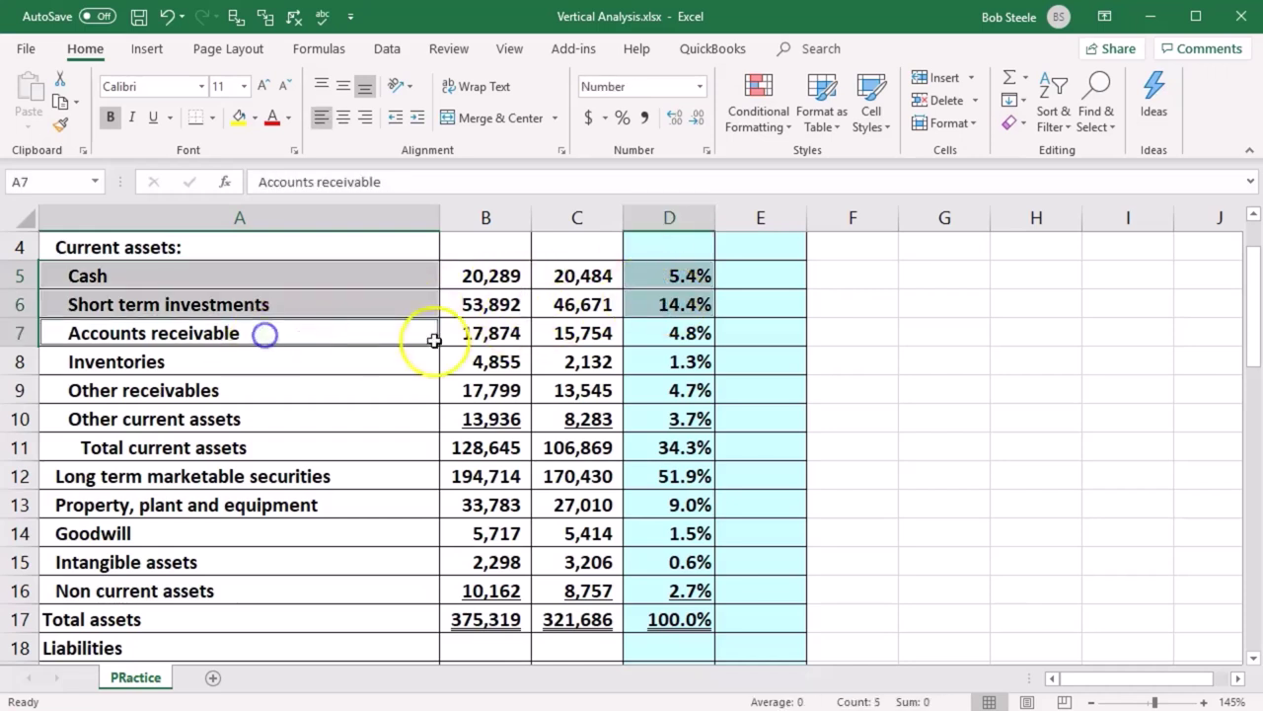
pyautogui.keyDown('ctrl'); pyautogui.click(655, 332); pyautogui.keyUp('ctrl')
pyautogui.keyDown('ctrl'); pyautogui.click(324, 364); pyautogui.keyUp('ctrl')
pyautogui.keyDown('ctrl'); pyautogui.click(651, 360); pyautogui.keyUp('ctrl')
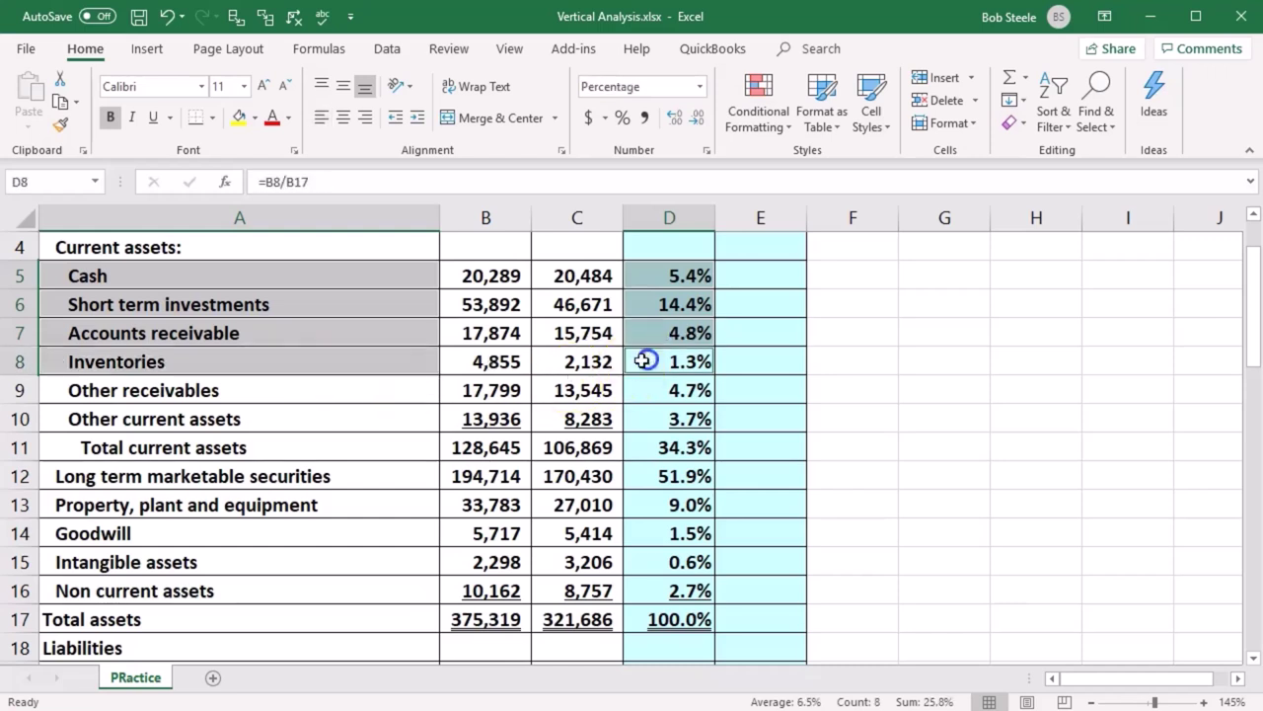
pyautogui.keyDown('ctrl'); pyautogui.click(323, 390); pyautogui.keyUp('ctrl')
pyautogui.keyDown('ctrl'); pyautogui.click(654, 391); pyautogui.keyUp('ctrl')
pyautogui.keyDown('ctrl'); pyautogui.click(358, 418); pyautogui.keyUp('ctrl')
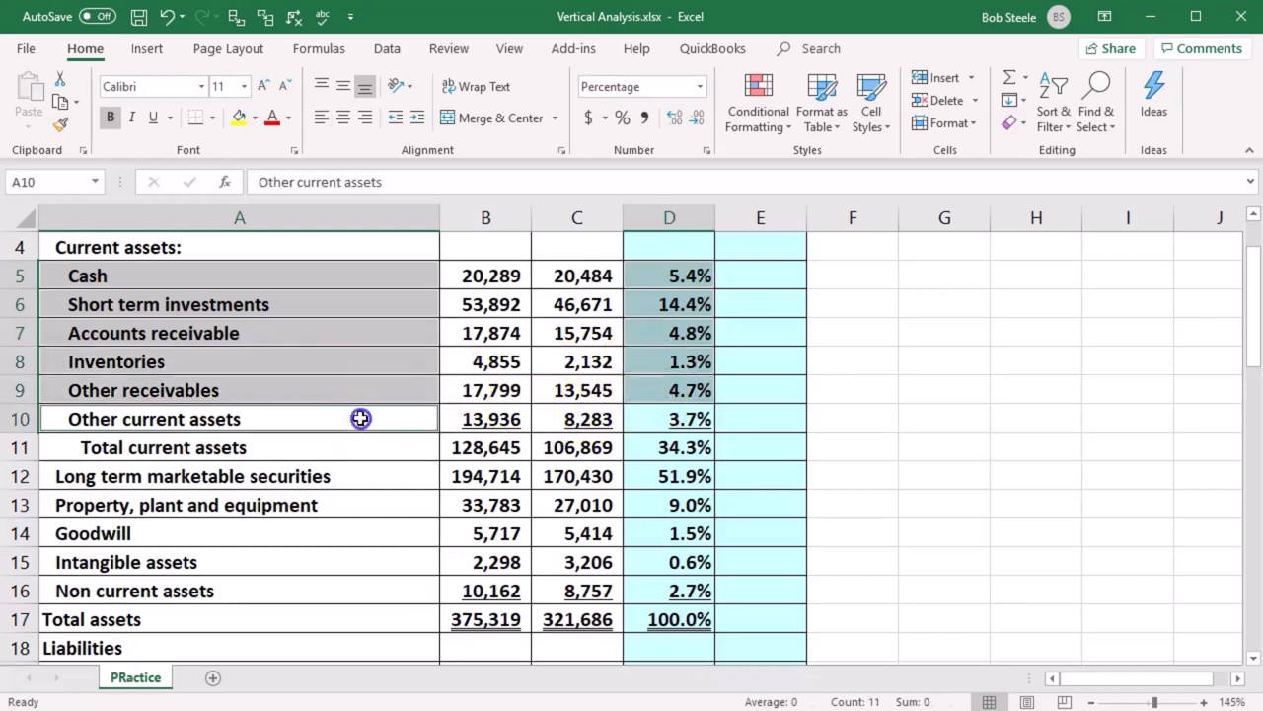
pyautogui.keyDown('ctrl'); pyautogui.click(659, 418); pyautogui.keyUp('ctrl')
pyautogui.keyDown('ctrl'); pyautogui.click(319, 449); pyautogui.keyUp('ctrl')
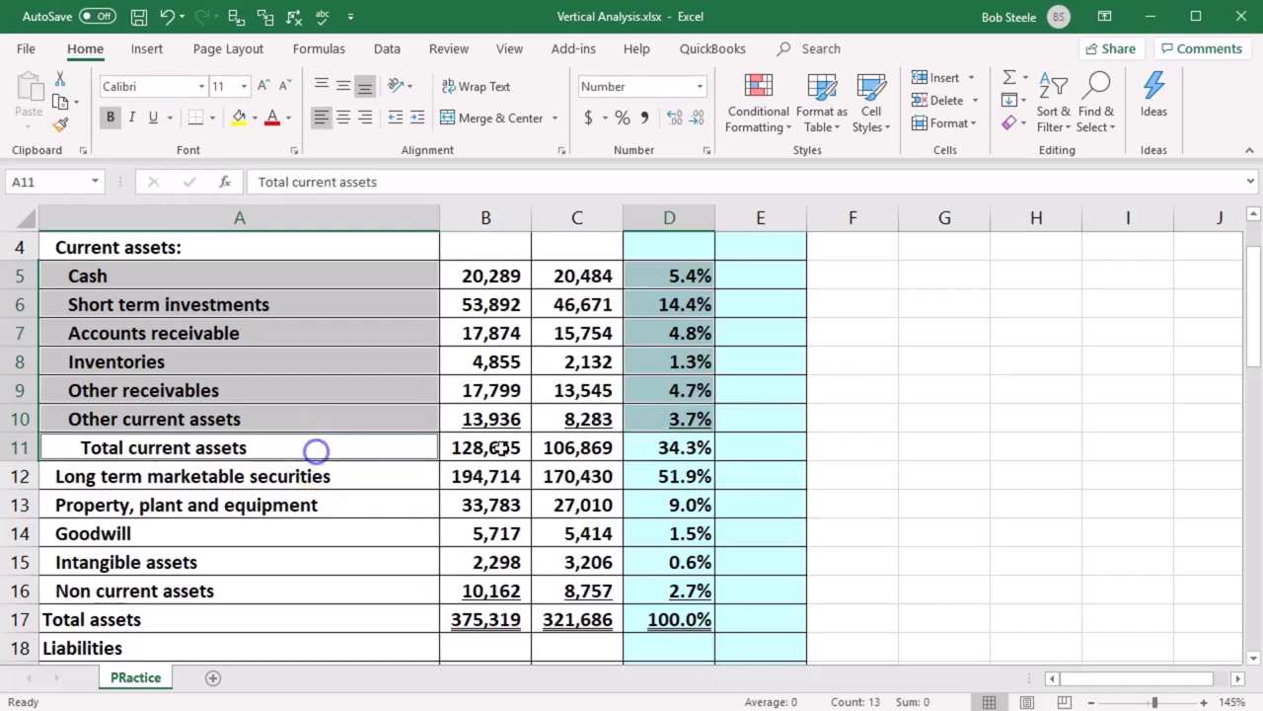
pyautogui.keyDown('ctrl'); pyautogui.click(668, 447); pyautogui.keyUp('ctrl')
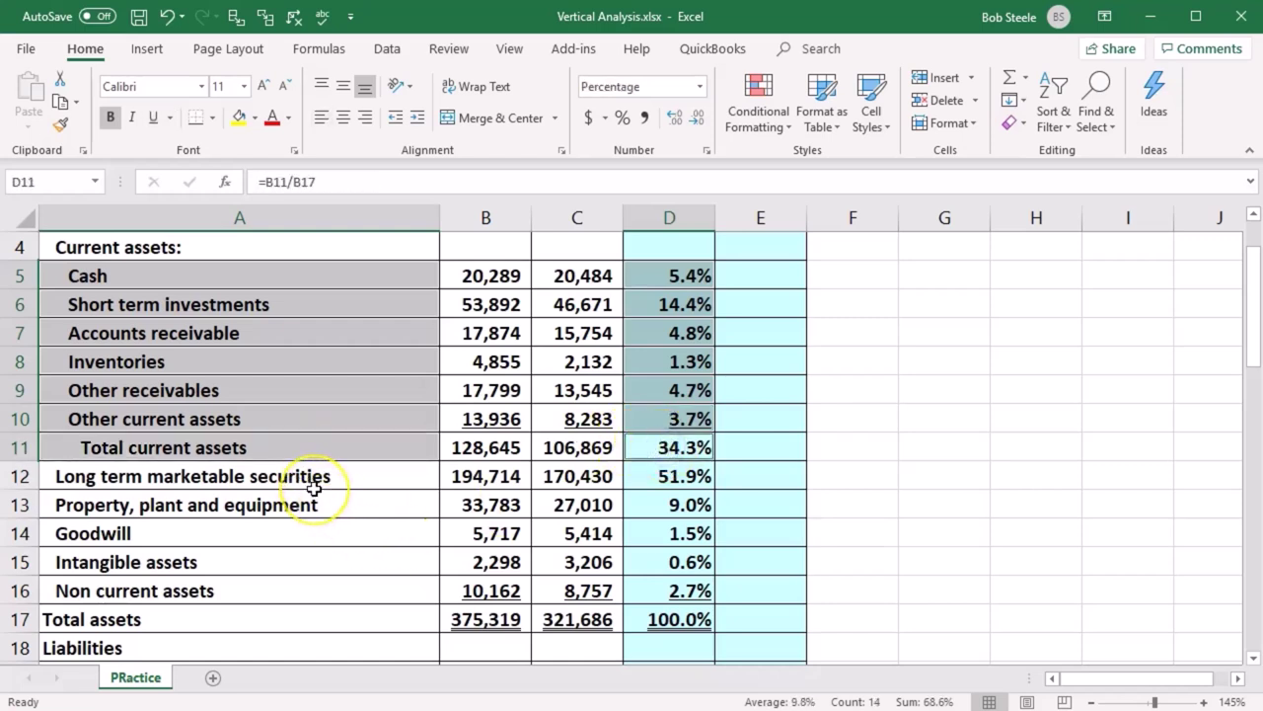
pyautogui.keyDown('ctrl'); pyautogui.click(273, 450); pyautogui.keyUp('ctrl')
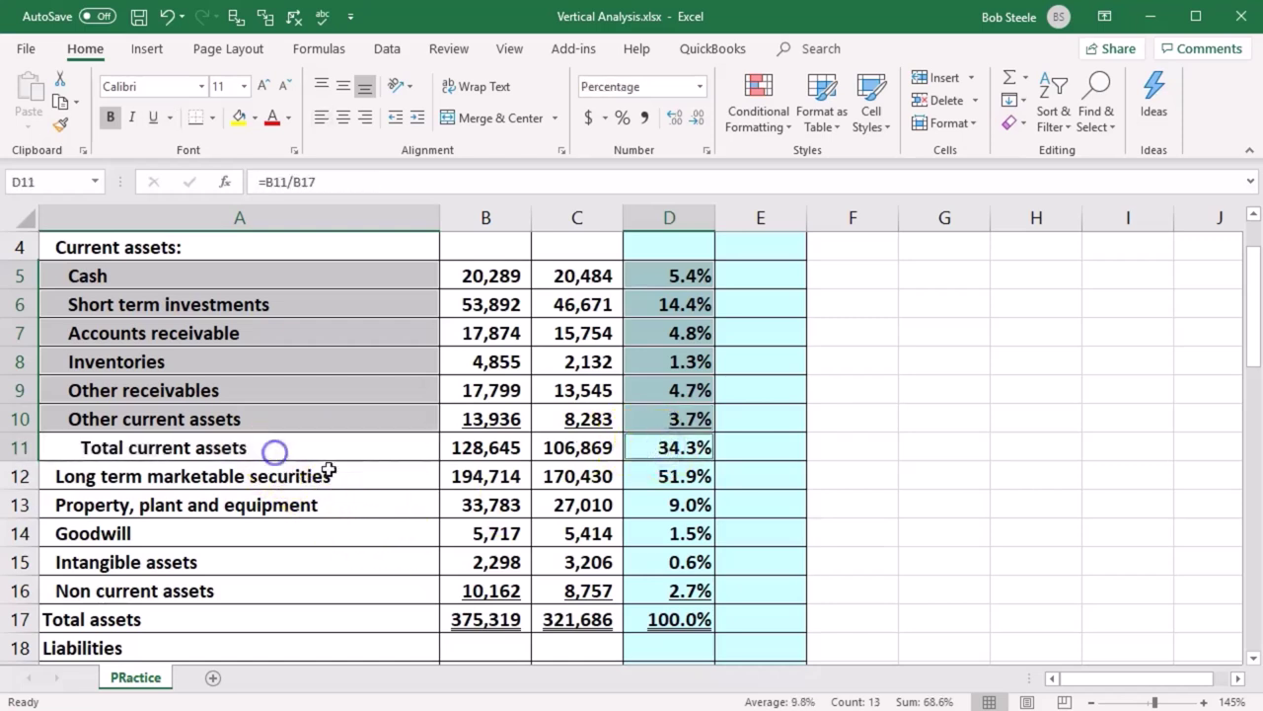
pyautogui.keyDown('ctrl'); pyautogui.click(679, 449); pyautogui.keyUp('ctrl')
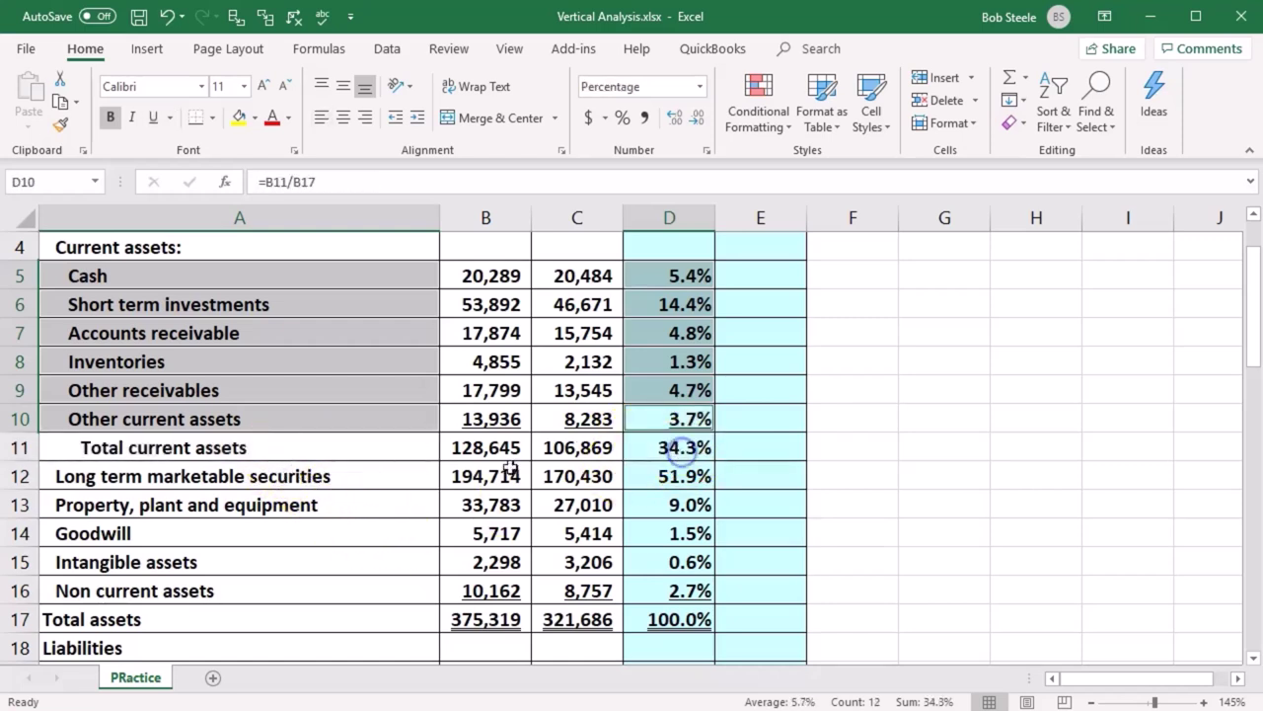
# Step: Add the labels and percentages from Long term marketable securities through Non current assets, A12:A16 and D12:D16, to the selection
pyautogui.keyDown('ctrl'); pyautogui.click(340, 478); pyautogui.keyUp('ctrl')
pyautogui.keyDown('ctrl'); pyautogui.click(657, 477); pyautogui.keyUp('ctrl')
pyautogui.keyDown('ctrl'); pyautogui.click(340, 506); pyautogui.keyUp('ctrl')
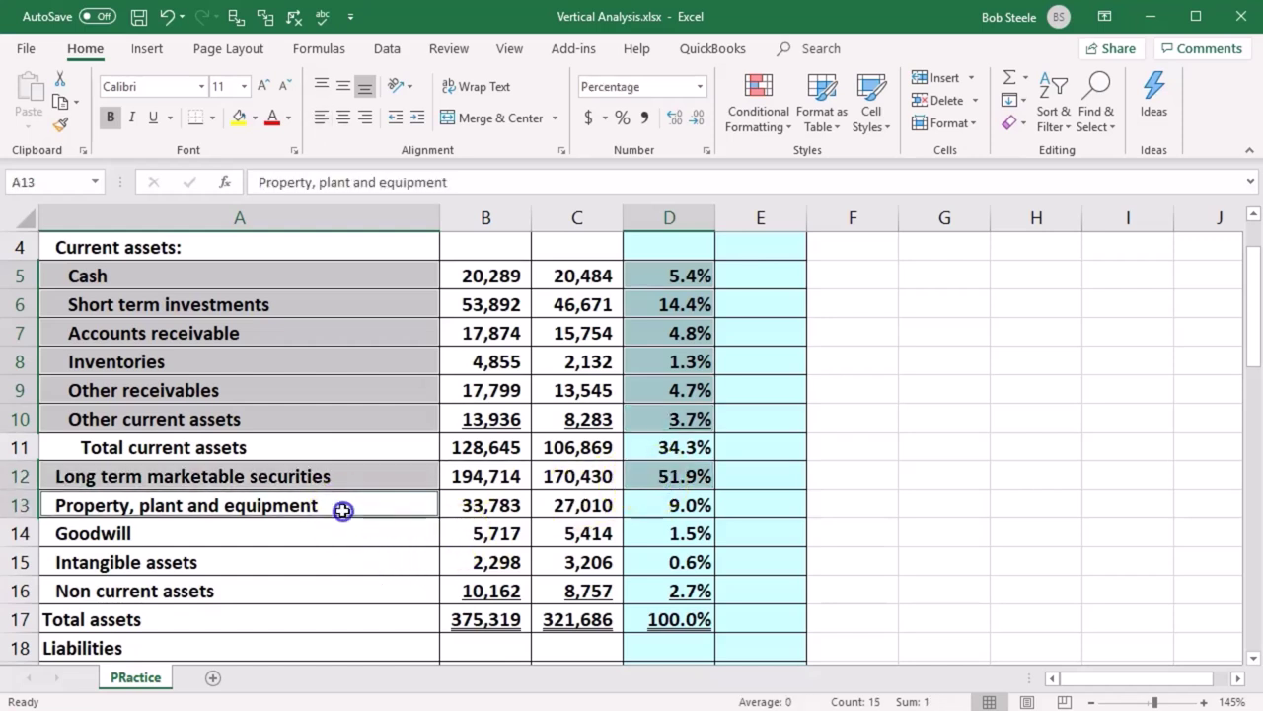
pyautogui.keyDown('ctrl'); pyautogui.click(671, 505); pyautogui.keyUp('ctrl')
pyautogui.keyDown('ctrl'); pyautogui.click(339, 532); pyautogui.keyUp('ctrl')
pyautogui.keyDown('ctrl'); pyautogui.click(659, 529); pyautogui.keyUp('ctrl')
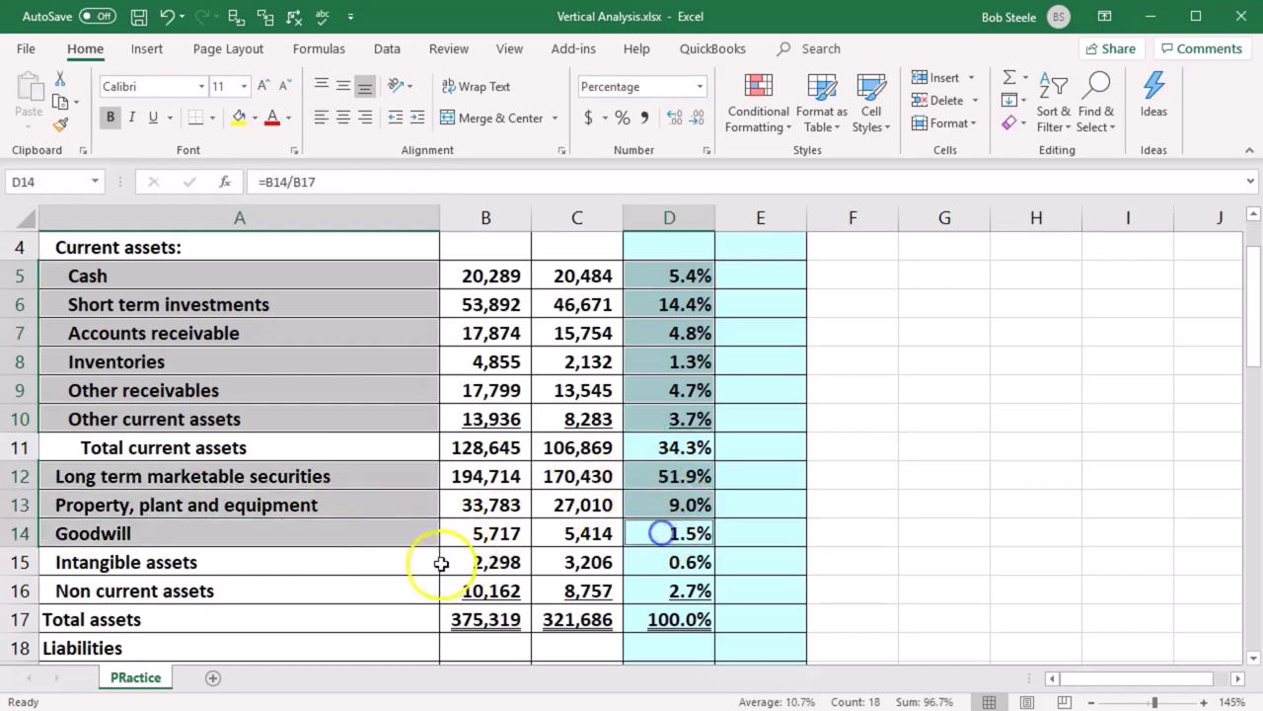
pyautogui.keyDown('ctrl'); pyautogui.click(338, 564); pyautogui.keyUp('ctrl')
pyautogui.keyDown('ctrl'); pyautogui.click(669, 564); pyautogui.keyUp('ctrl')
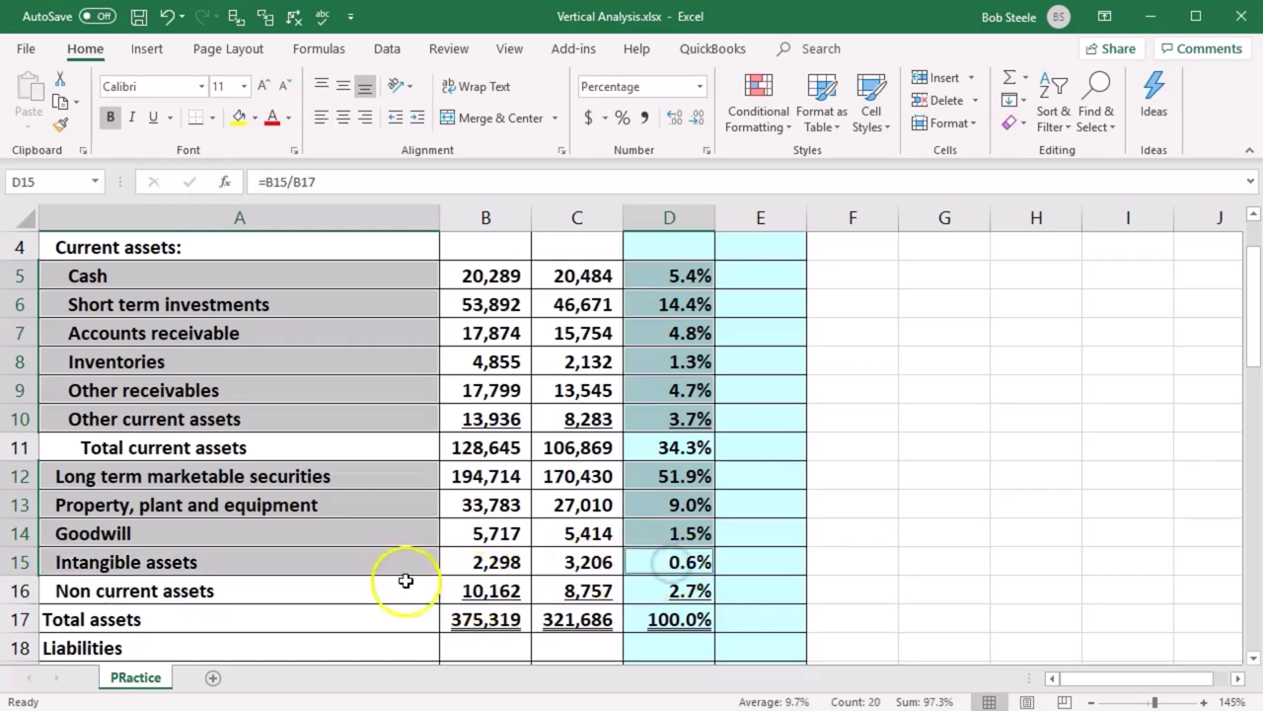
pyautogui.keyDown('ctrl'); pyautogui.click(363, 589); pyautogui.keyUp('ctrl')
pyautogui.keyDown('ctrl'); pyautogui.click(669, 590); pyautogui.keyUp('ctrl')
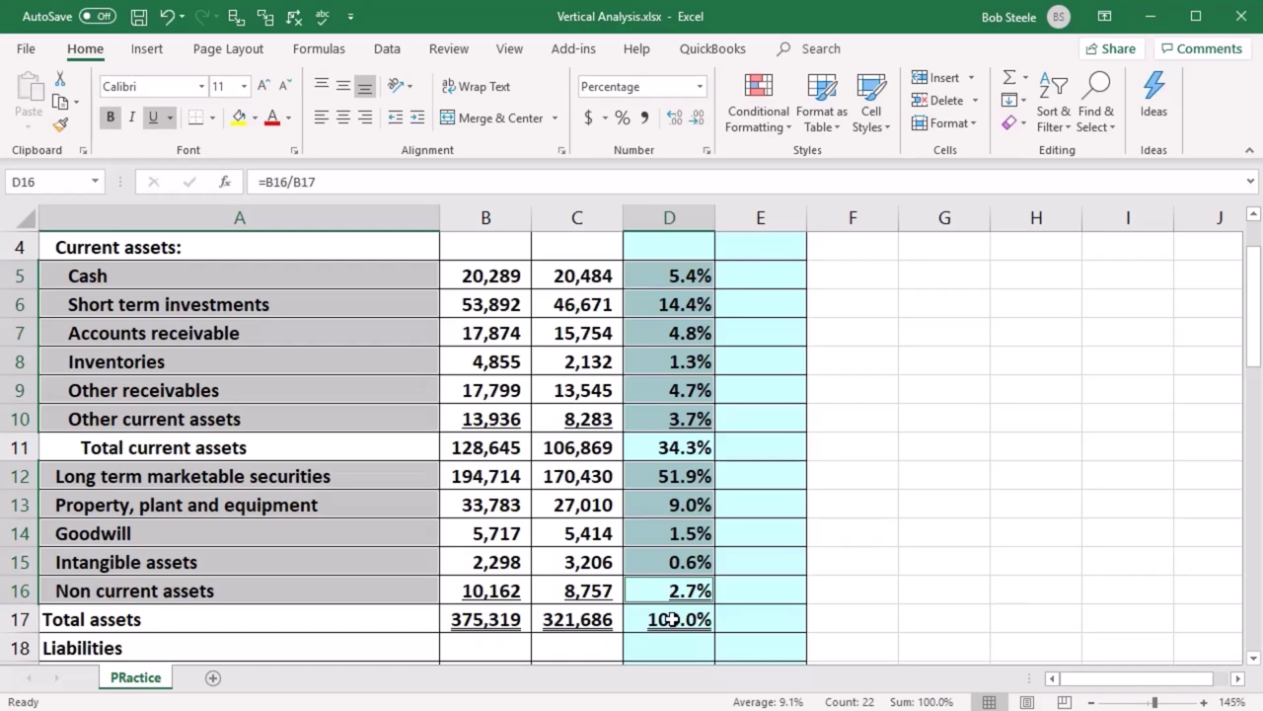
# Step: Insert a 3-D Pie chart from the selected asset labels and current-year percentages
pyautogui.click(148, 49)
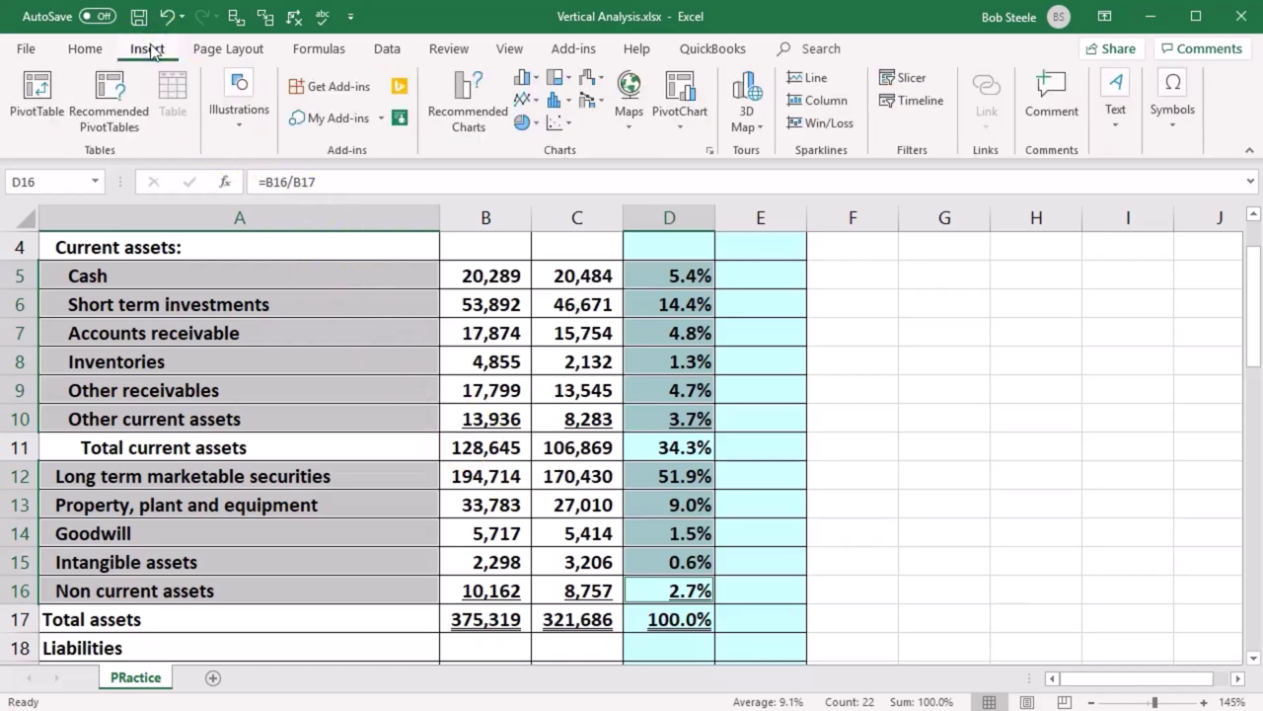
pyautogui.click(523, 123)
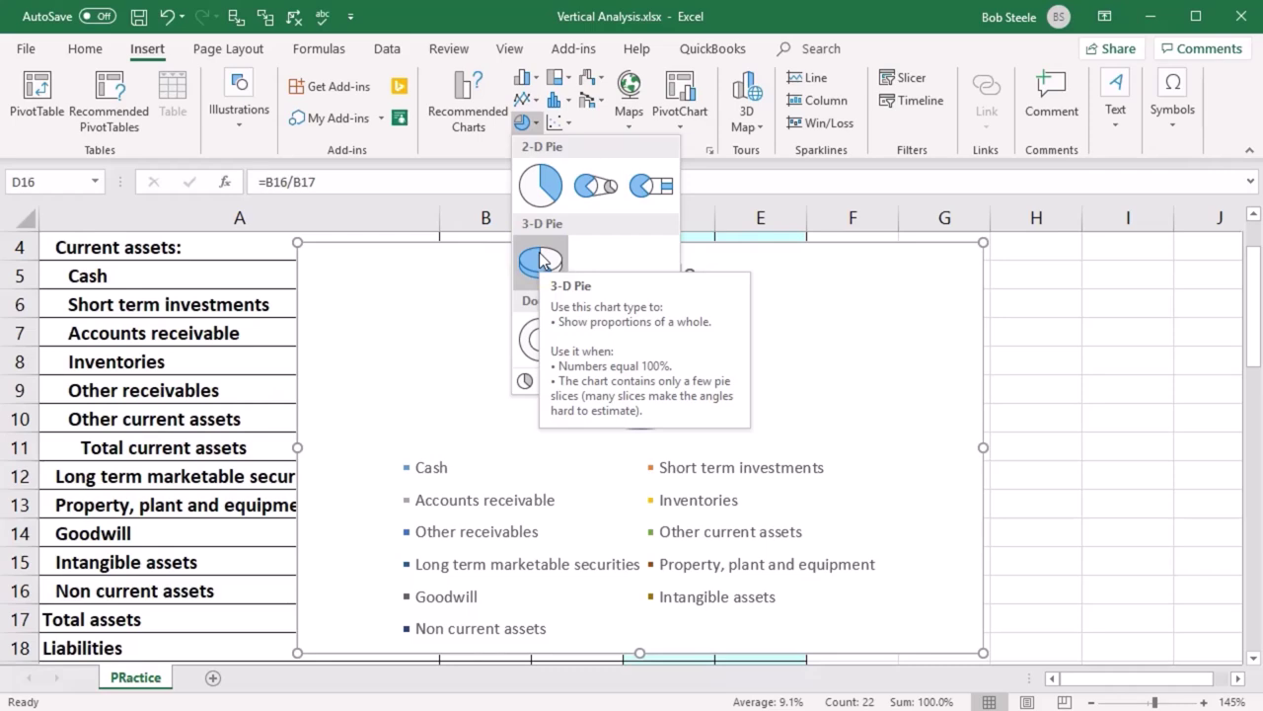
pyautogui.click(540, 258)
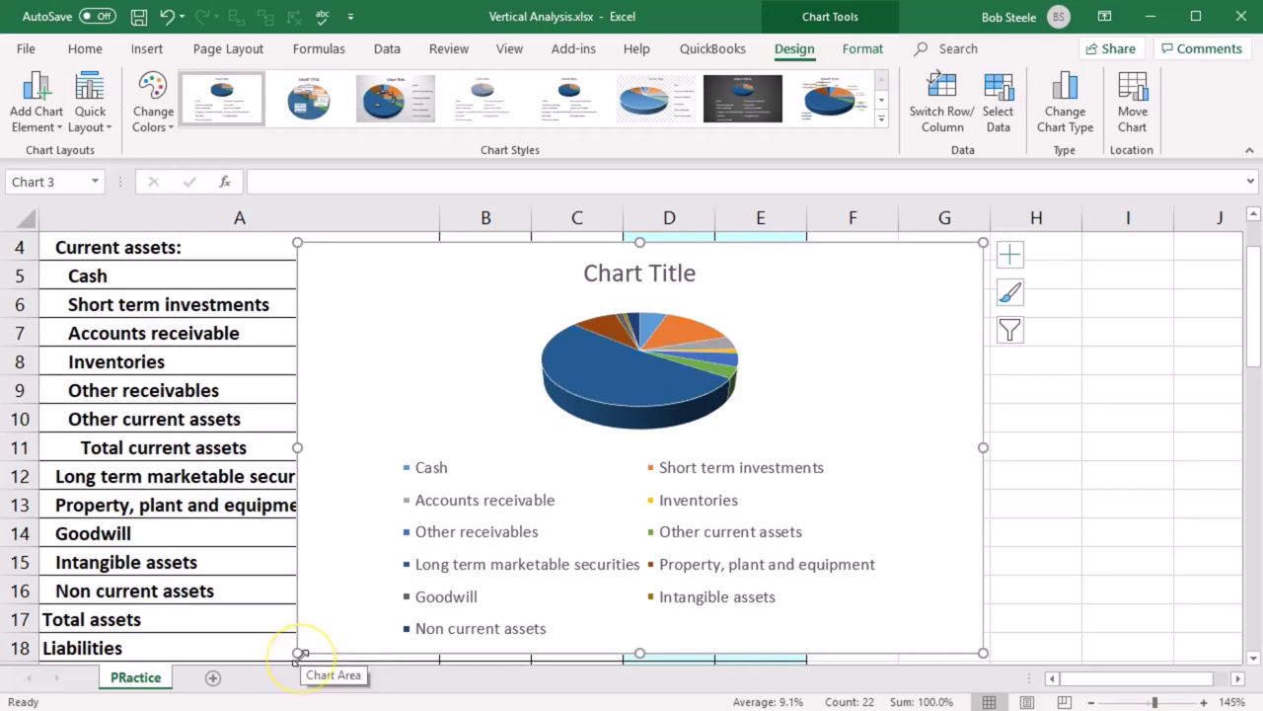
# Step: Shrink the pie chart from its lower corner and move it sideways off the amount columns
pyautogui.moveTo(299, 654); pyautogui.dragTo(434, 550)
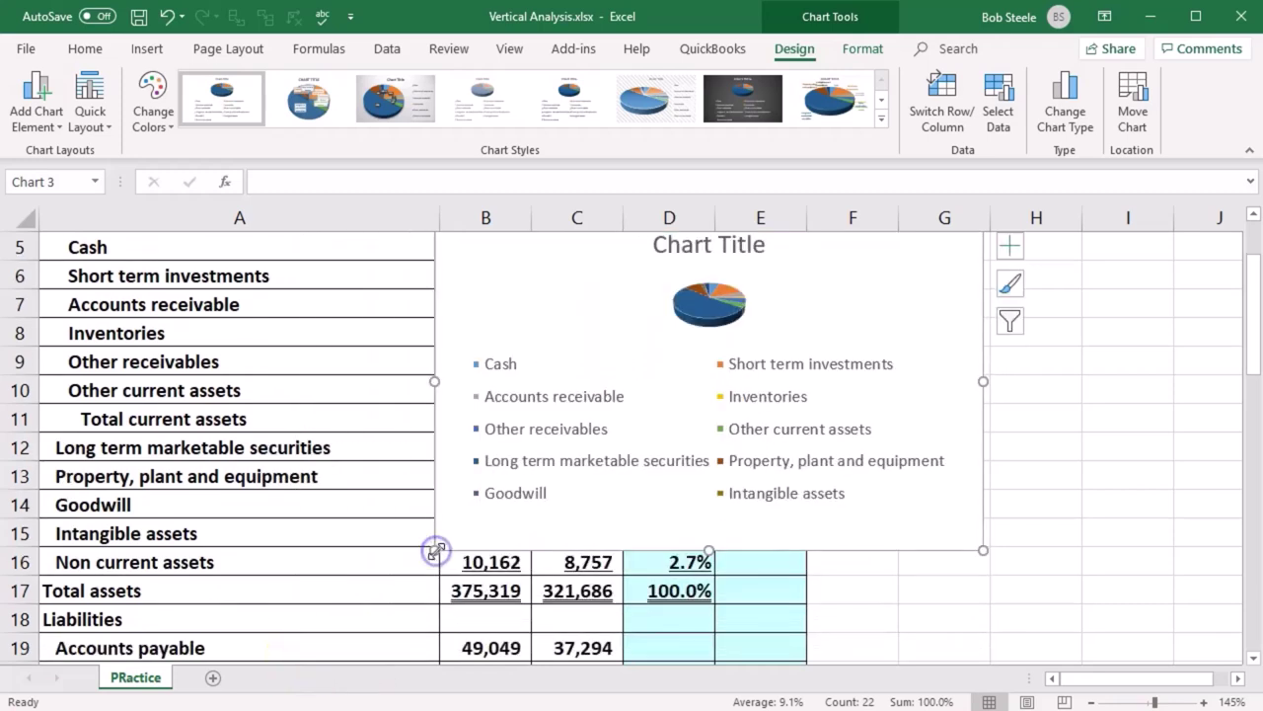
pyautogui.moveTo(643, 370); pyautogui.dragTo(702, 385)
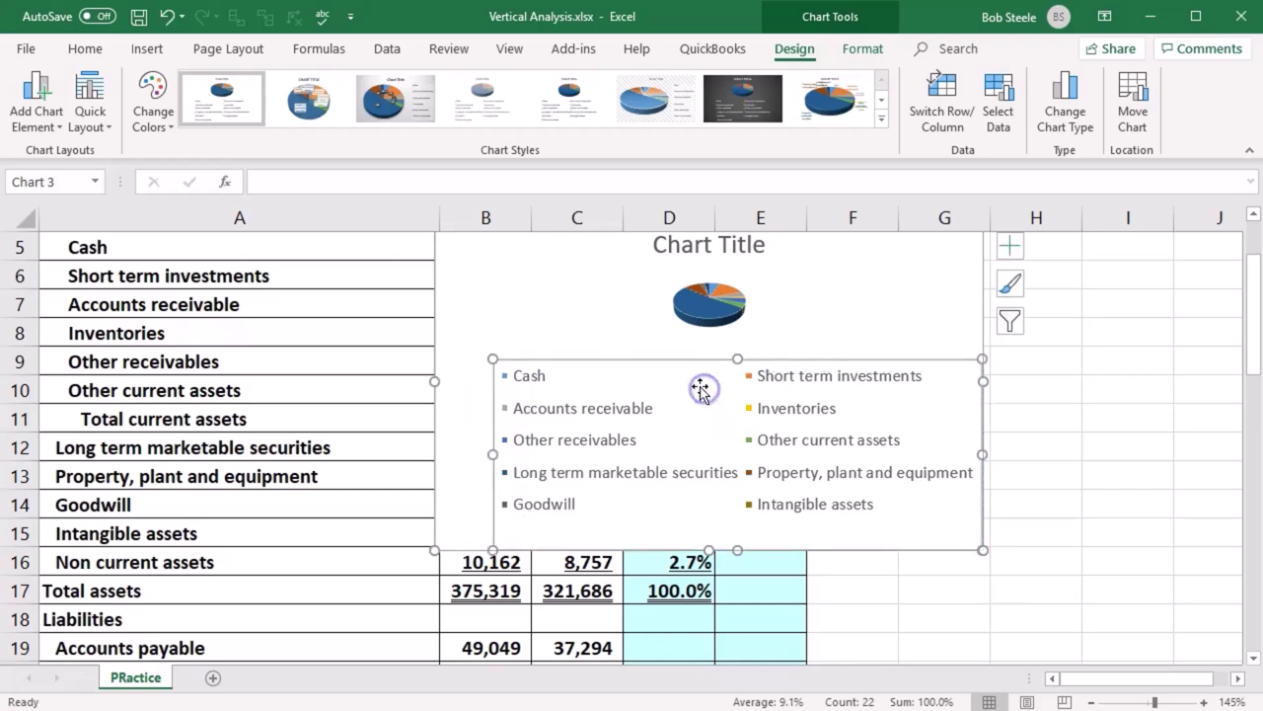
pyautogui.click(168, 16)
pyautogui.moveTo(707, 312)
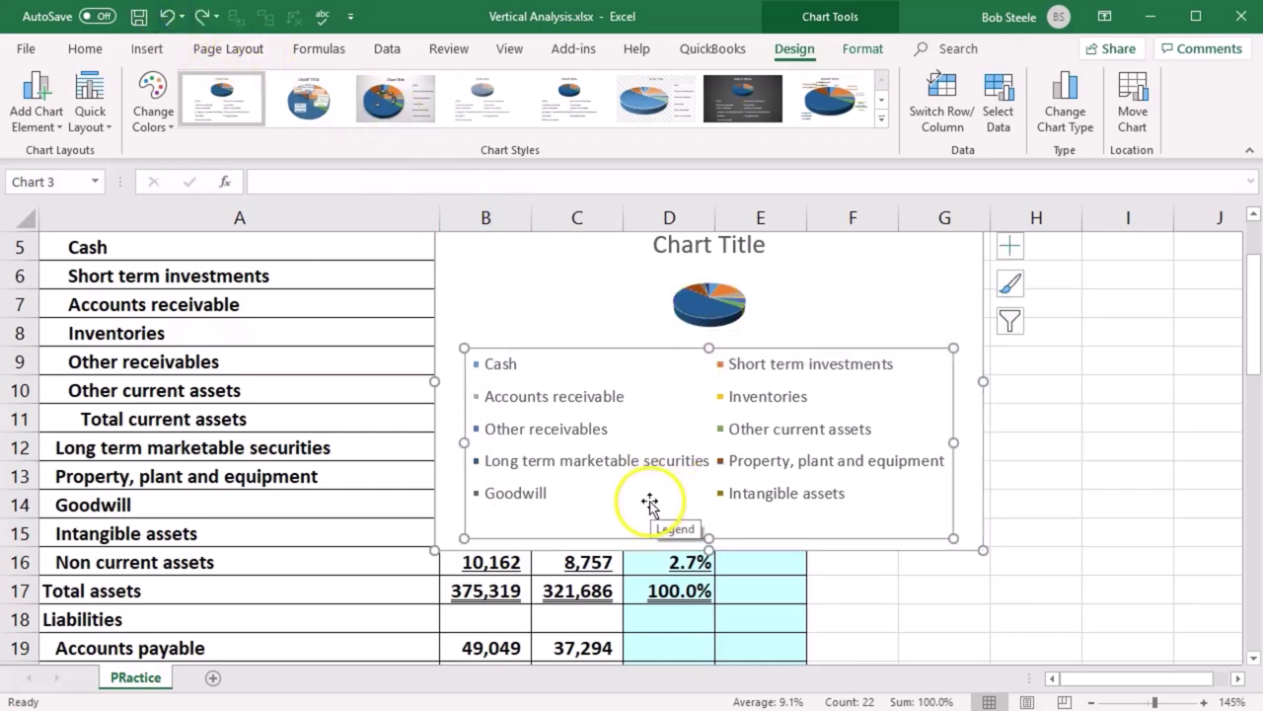
pyautogui.moveTo(567, 291); pyautogui.dragTo(830, 363)
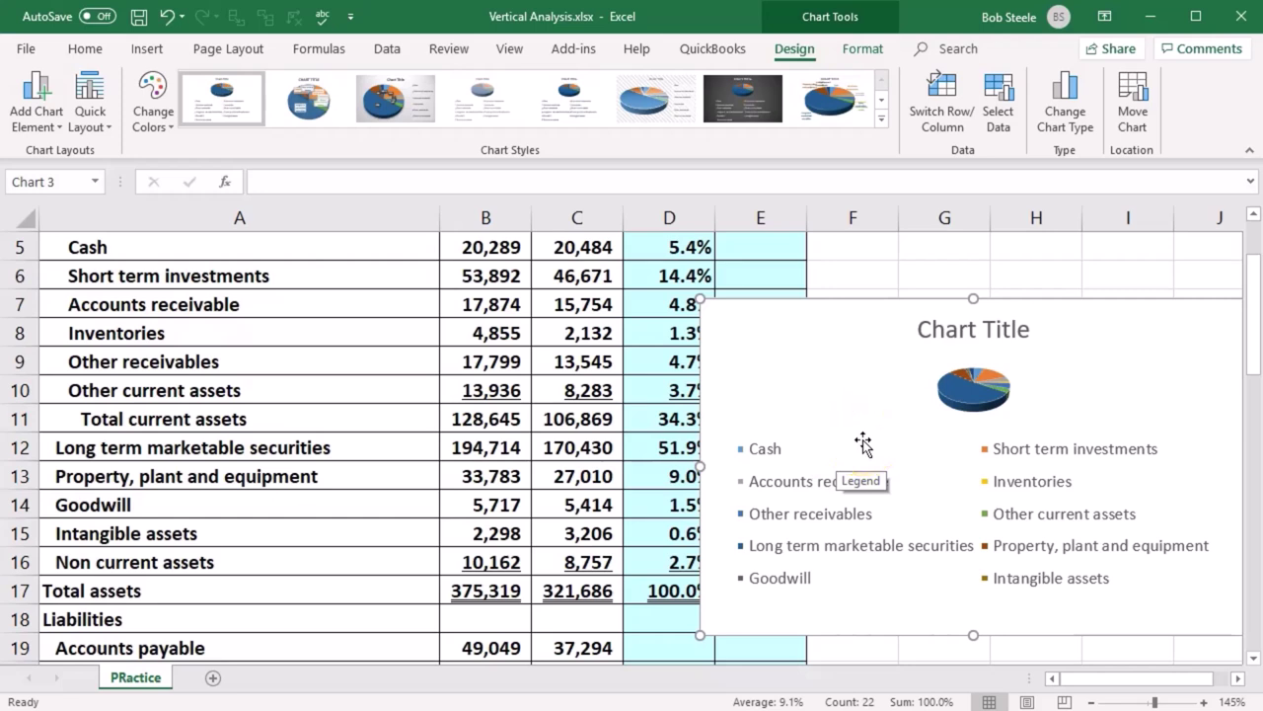
# Step: Narrow the pie chart to clear the Common Size columns and extend its lower edge to make it taller
pyautogui.moveTo(701, 633); pyautogui.dragTo(835, 568)
pyautogui.moveTo(905, 384); pyautogui.dragTo(888, 340)
pyautogui.click(168, 16)
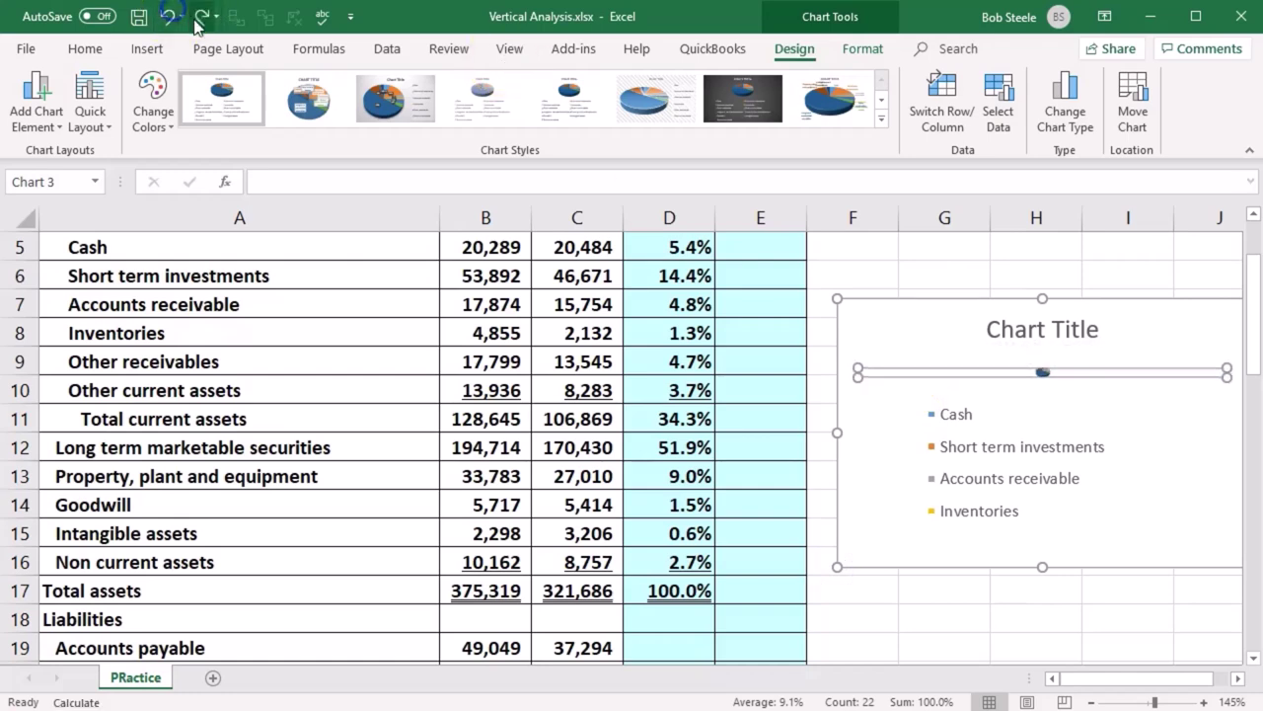
pyautogui.moveTo(1043, 566); pyautogui.dragTo(1043, 657)
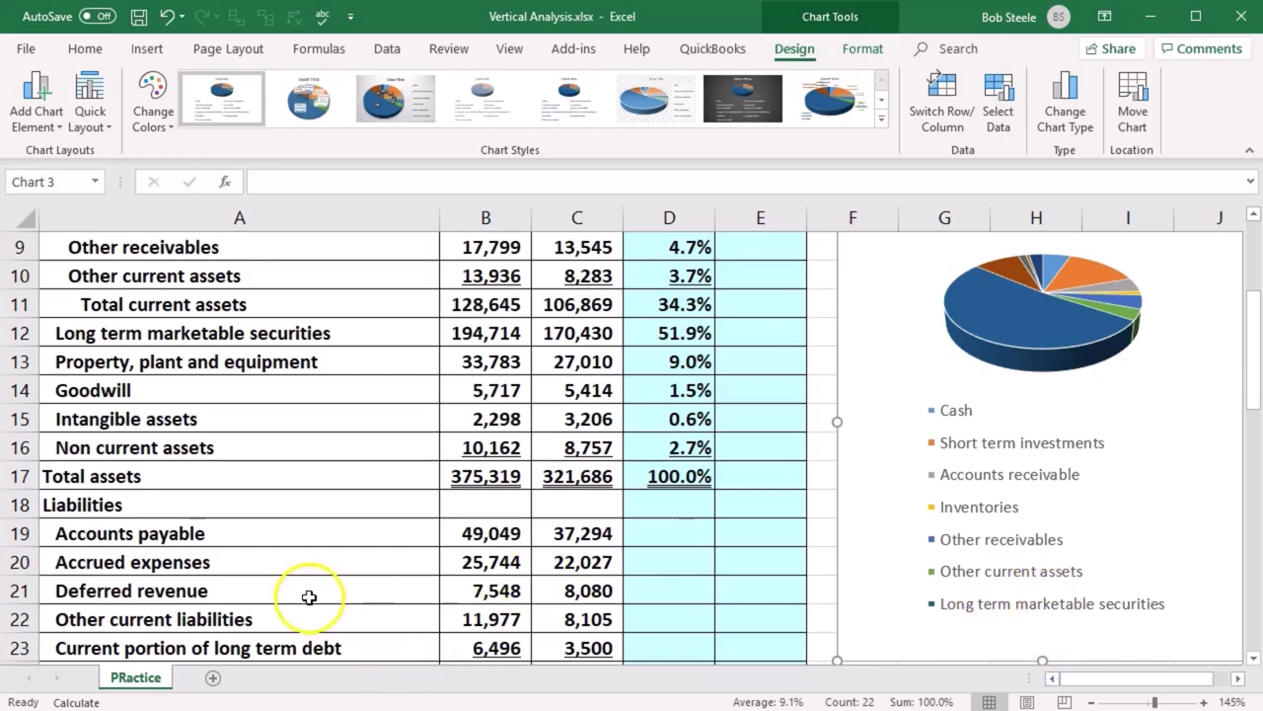
# Step: Select the asset labels and current-year amounts in A5:B10 and A12:B16, leaving out the Total current assets row
pyautogui.scroll(2, 310, 595)
pyautogui.click(248, 327)
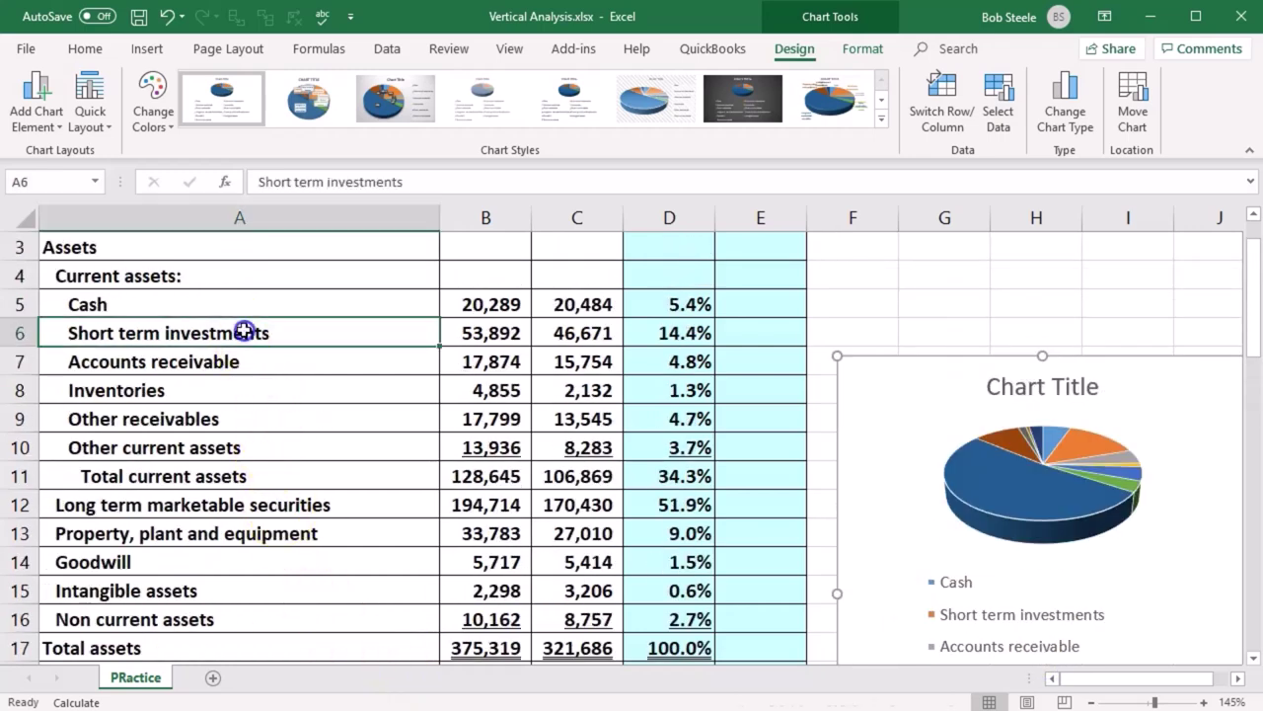
pyautogui.click(172, 296)
pyautogui.moveTo(375, 314); pyautogui.dragTo(502, 336)
pyautogui.scroll(1, 445, 521)
pyautogui.moveTo(321, 387); pyautogui.dragTo(467, 531)
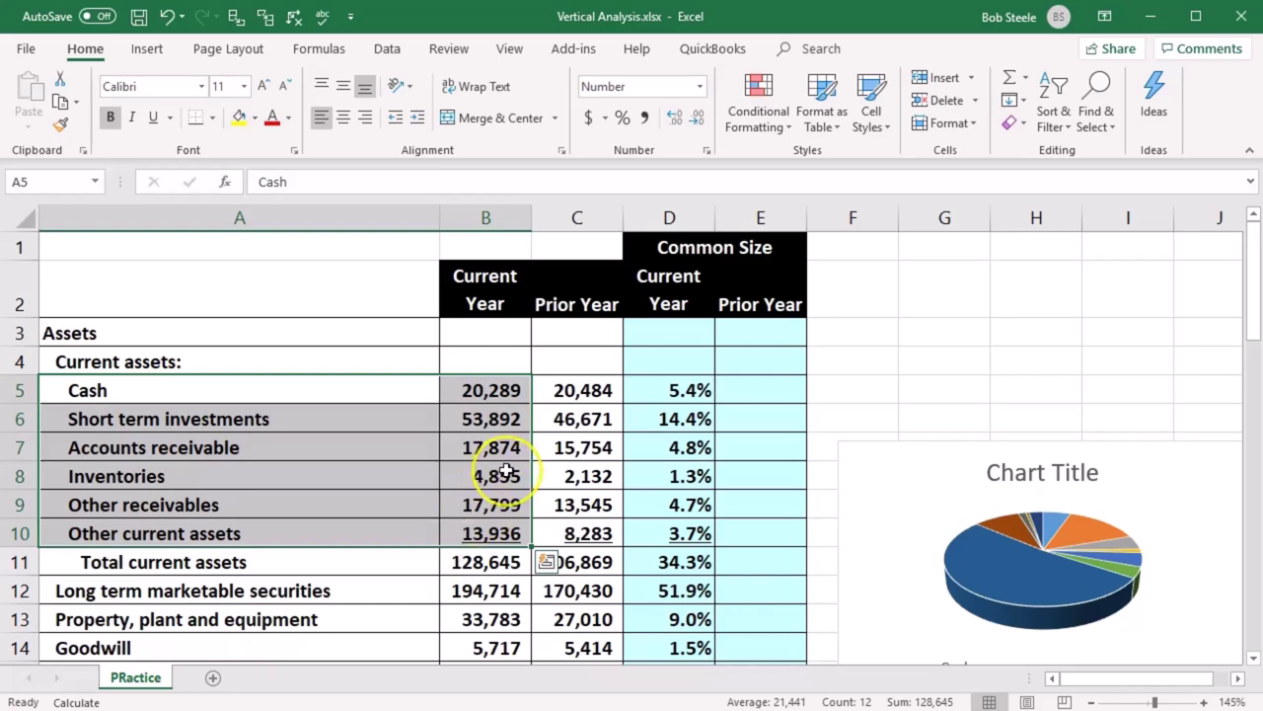
pyautogui.scroll(-1, 488, 483)
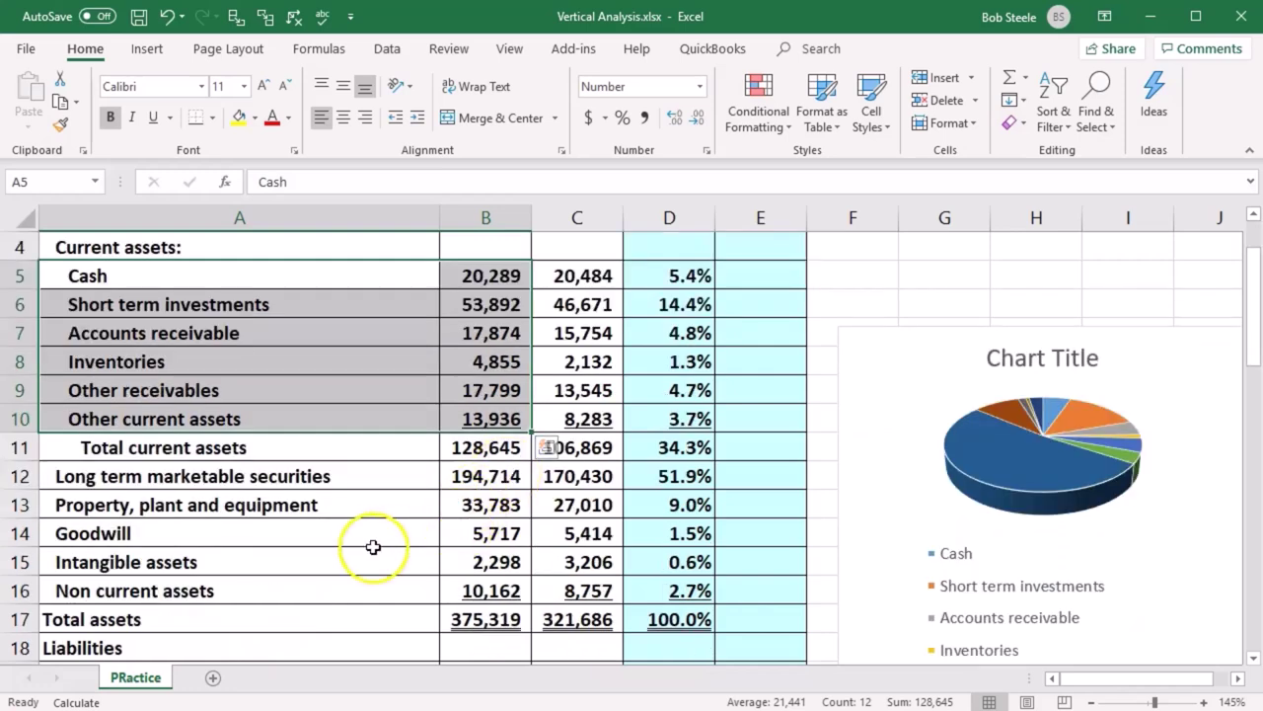
pyautogui.moveTo(188, 481); pyautogui.dragTo(463, 590)
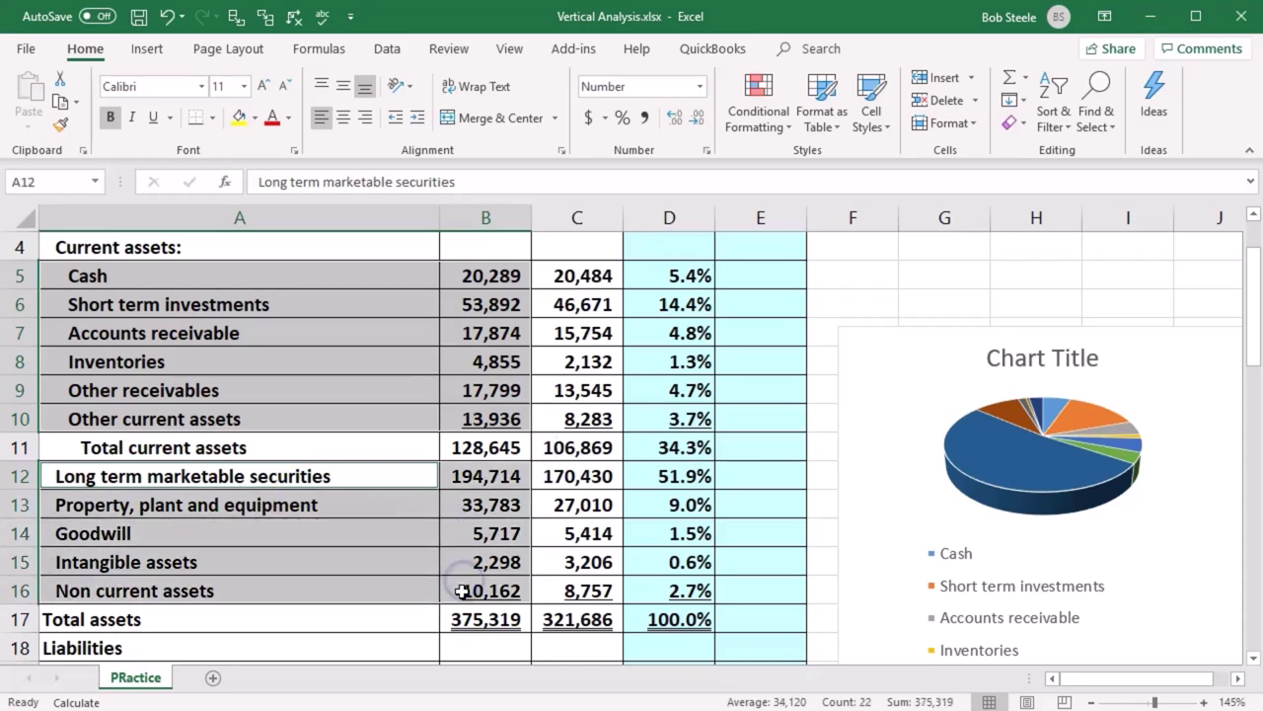
# Step: Insert a 2-D Pie chart from the selected asset labels and current-year amounts
pyautogui.click(146, 48)
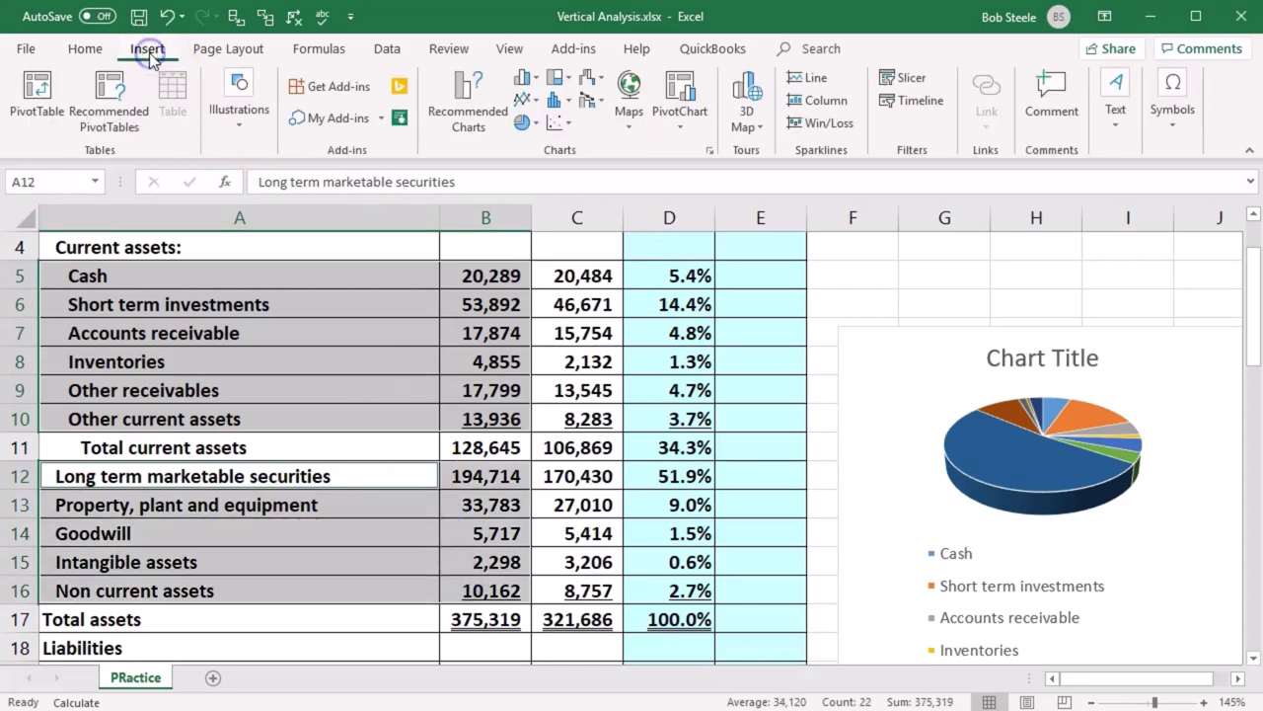
pyautogui.click(524, 122)
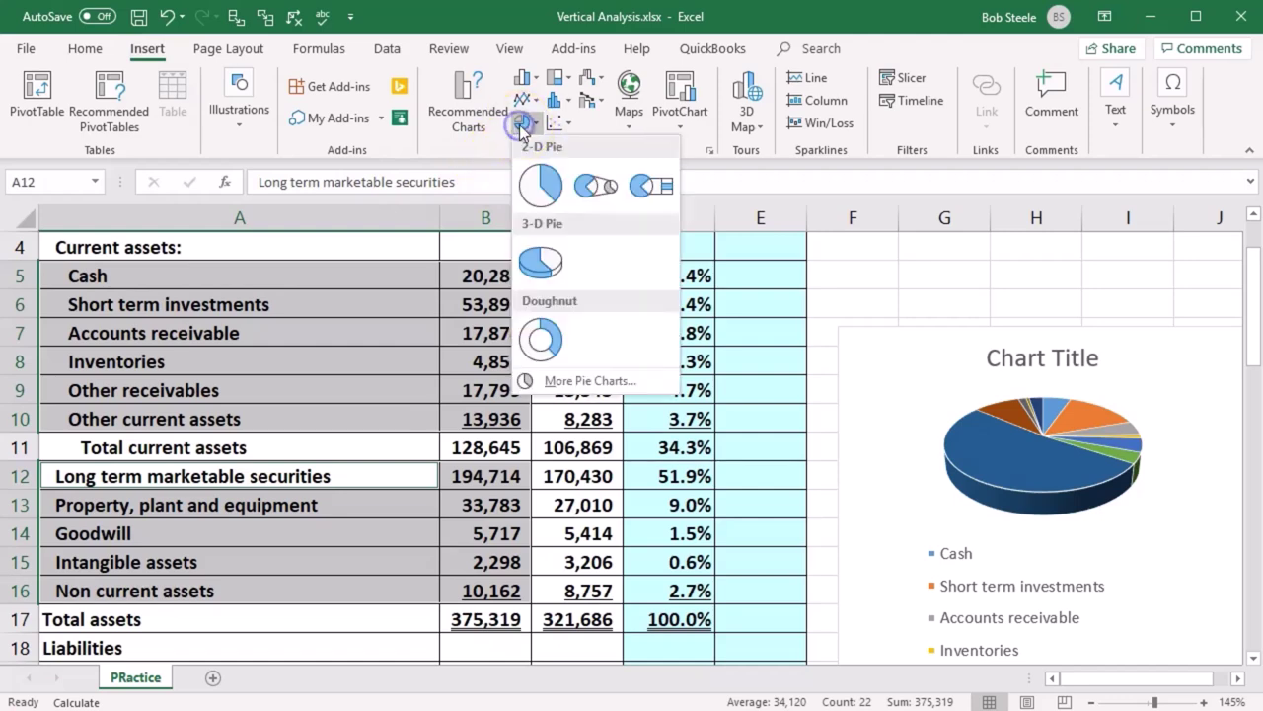
pyautogui.click(526, 183)
# Step: Resize the 2-D pie chart from its lower corner and move it beside the 3-D pie chart, over columns K to Q
pyautogui.moveTo(524, 366); pyautogui.dragTo(357, 341)
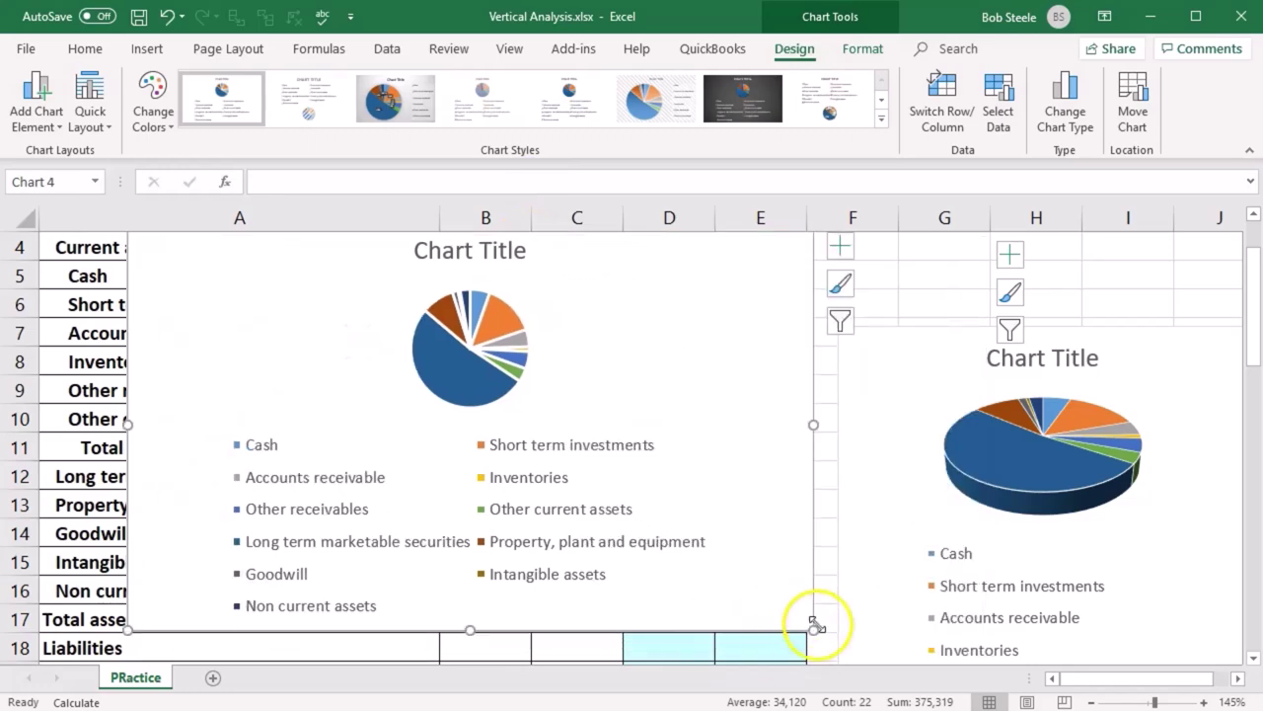
pyautogui.moveTo(812, 628); pyautogui.dragTo(432, 622)
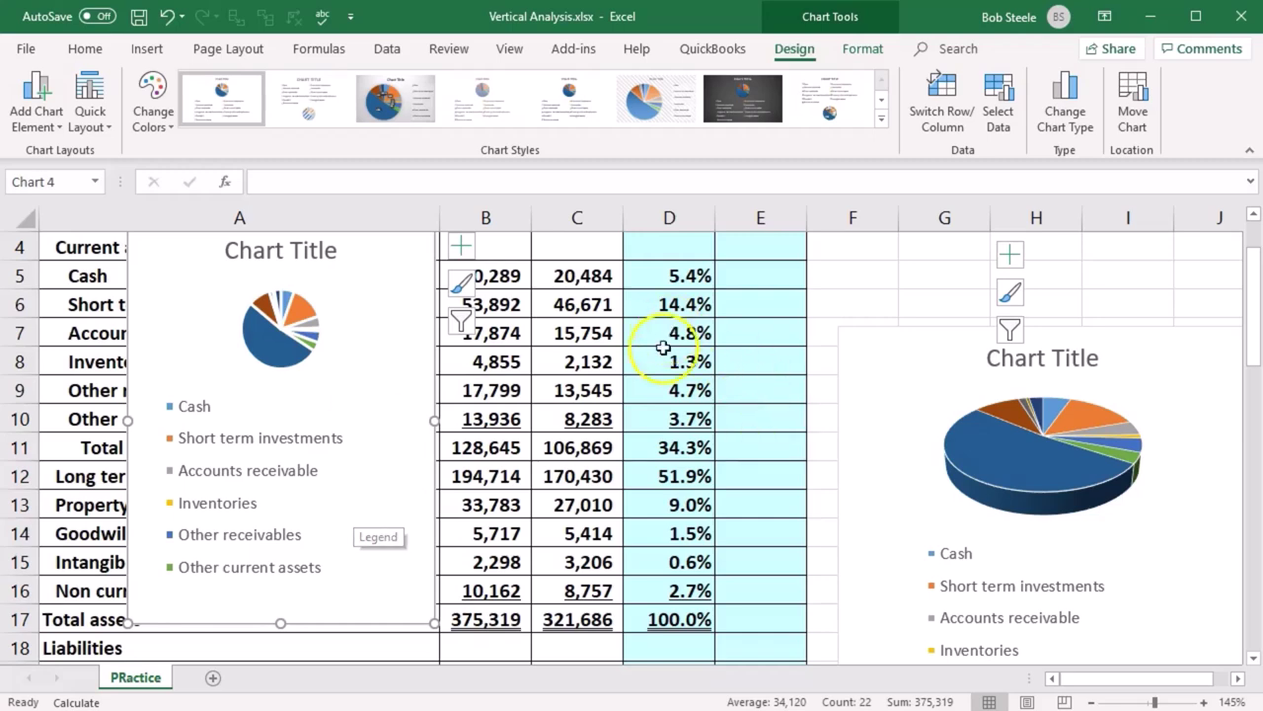
pyautogui.moveTo(352, 326); pyautogui.dragTo(1224, 403)
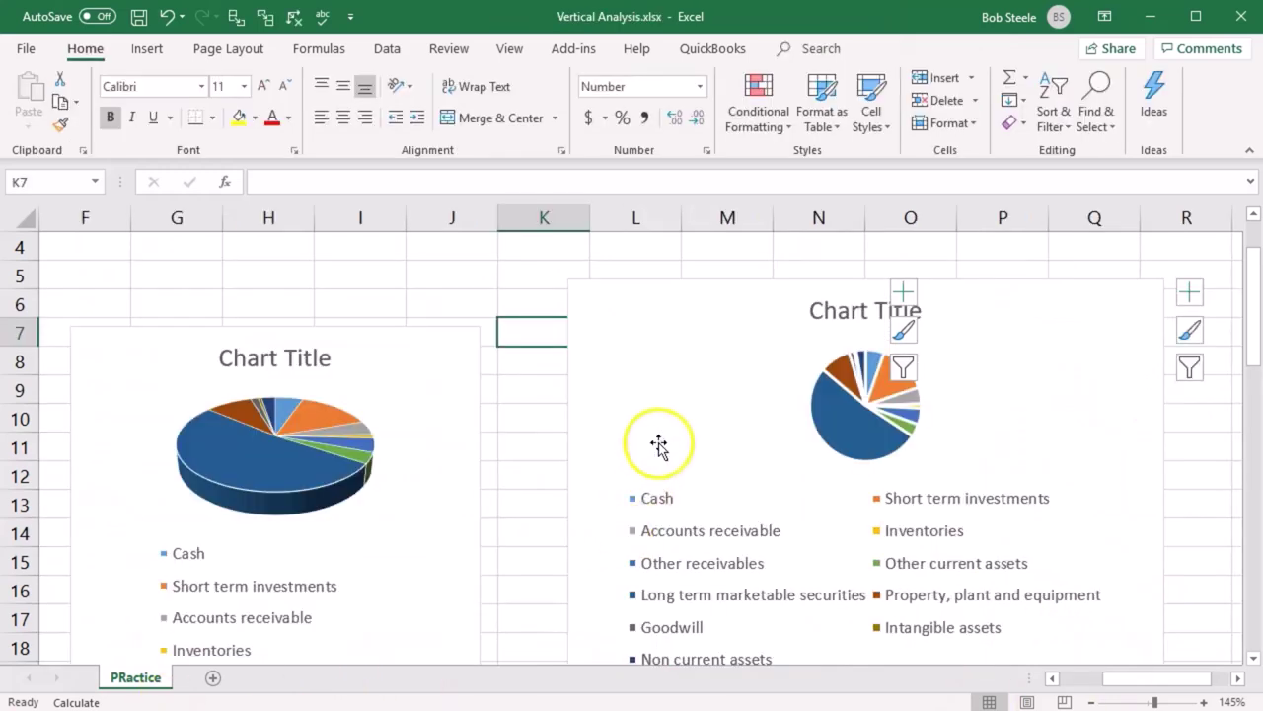
# Step: Apply chart Style 3 to the 2-D pie chart of asset amounts
pyautogui.click(658, 445)
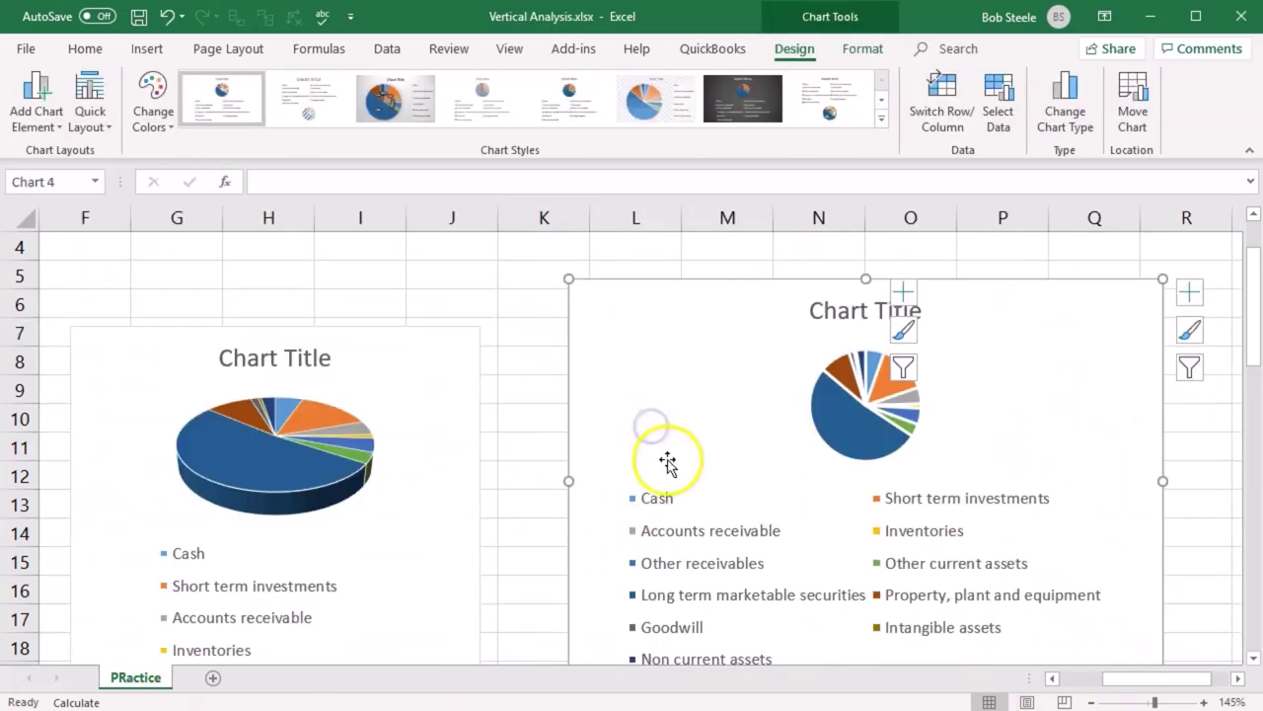
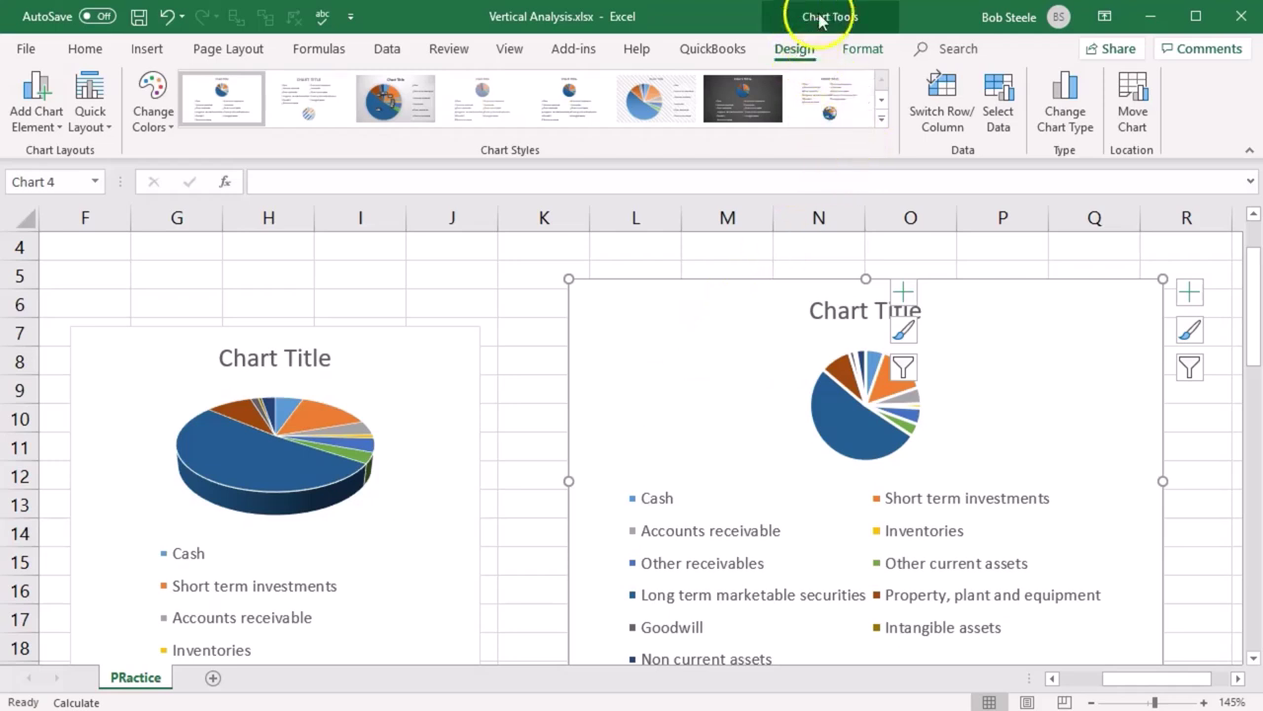
pyautogui.click(801, 52)
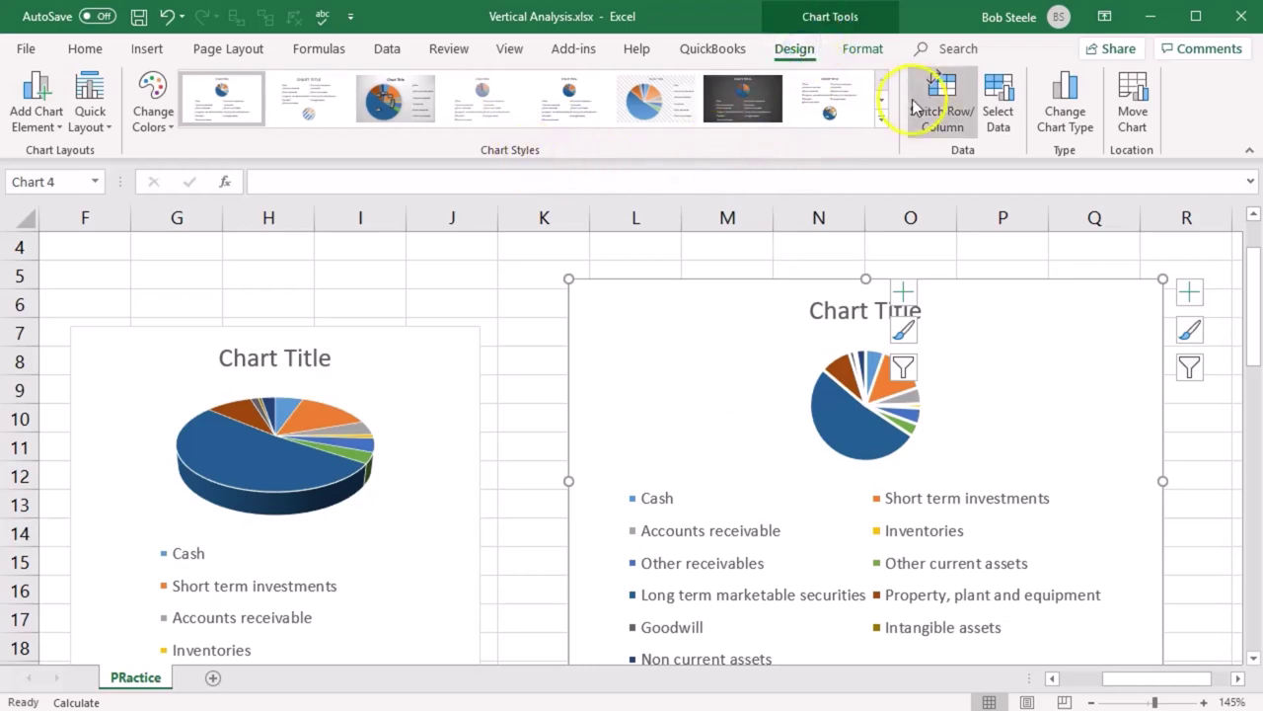
pyautogui.click(884, 119)
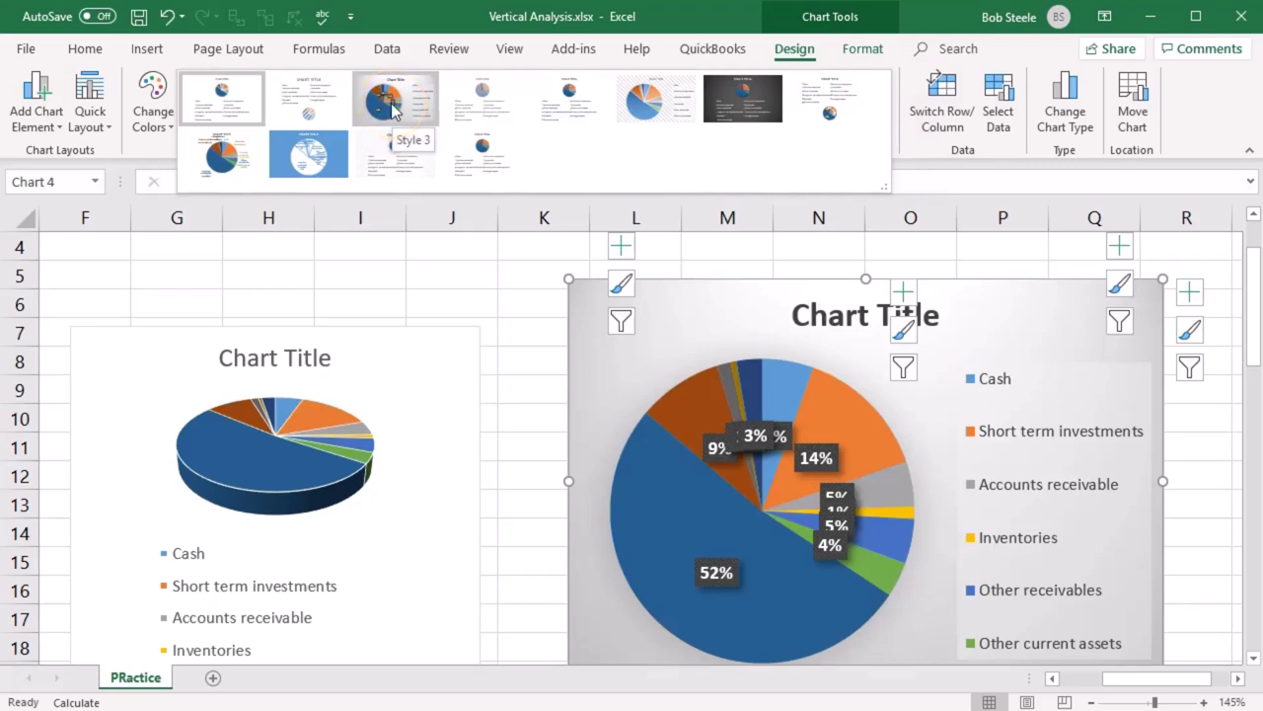
pyautogui.click(393, 109)
# Step: Enlarge the 2-D pie chart from its lower corner and check the format options of the Accounts receivable percentage label
pyautogui.scroll(-1, 643, 381)
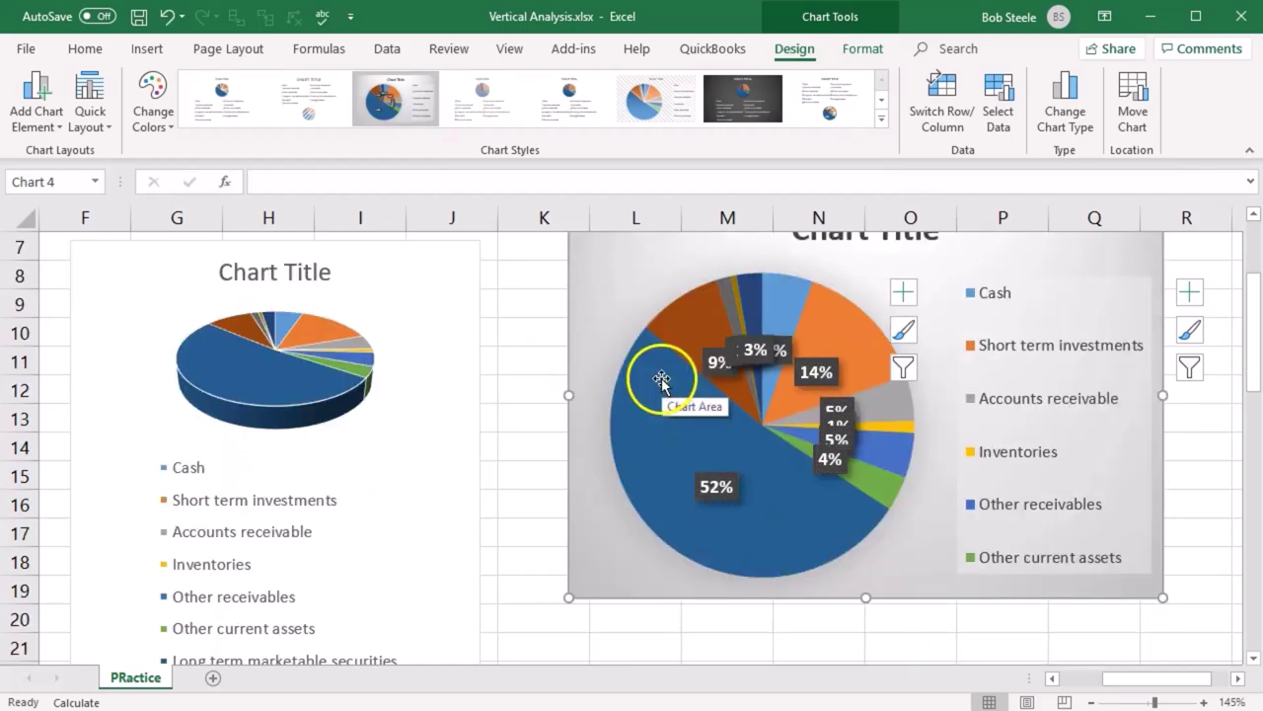
pyautogui.moveTo(1163, 598); pyautogui.dragTo(1229, 668)
pyautogui.click(894, 419)
pyautogui.doubleClick(890, 422)
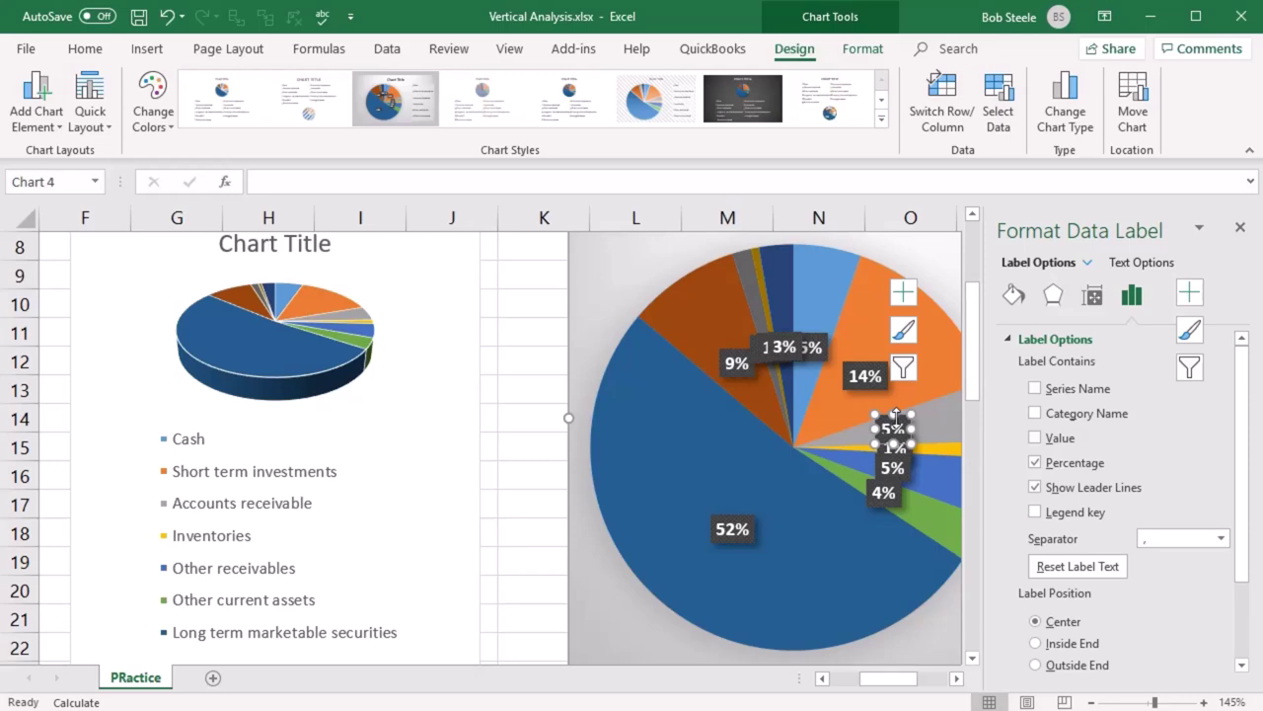
pyautogui.click(1240, 230)
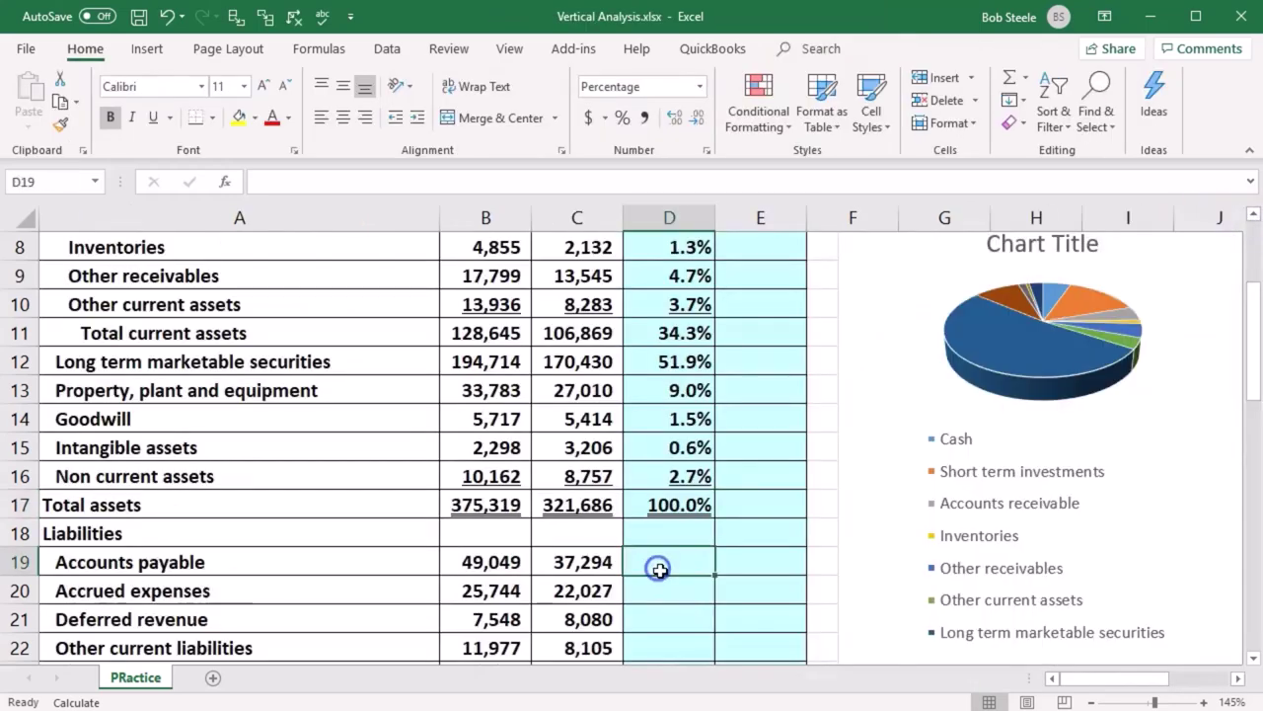
# Step: Enter =B19/B34 in D19 for Accounts payable as a share of current-year total liabilities and stockholders' equity
pyautogui.scroll(-1, 660, 570)
pyautogui.scroll(-1, 661, 571)
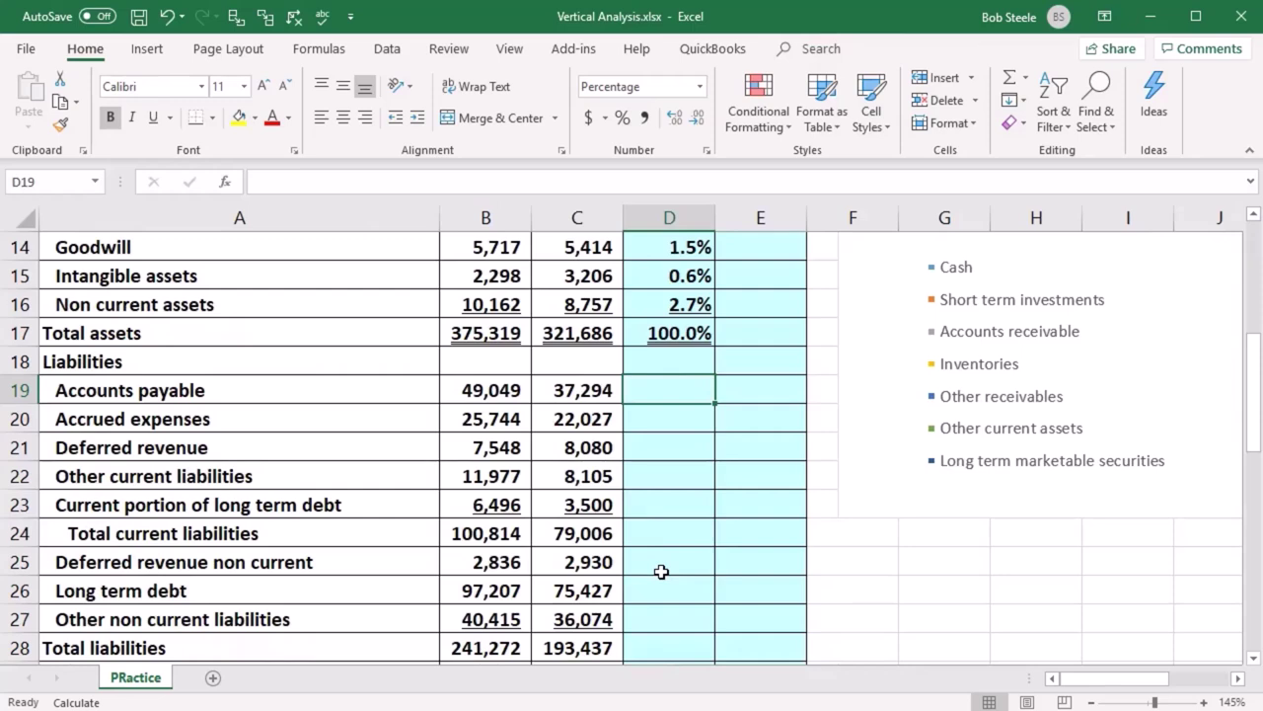
pyautogui.scroll(-2, 660, 571)
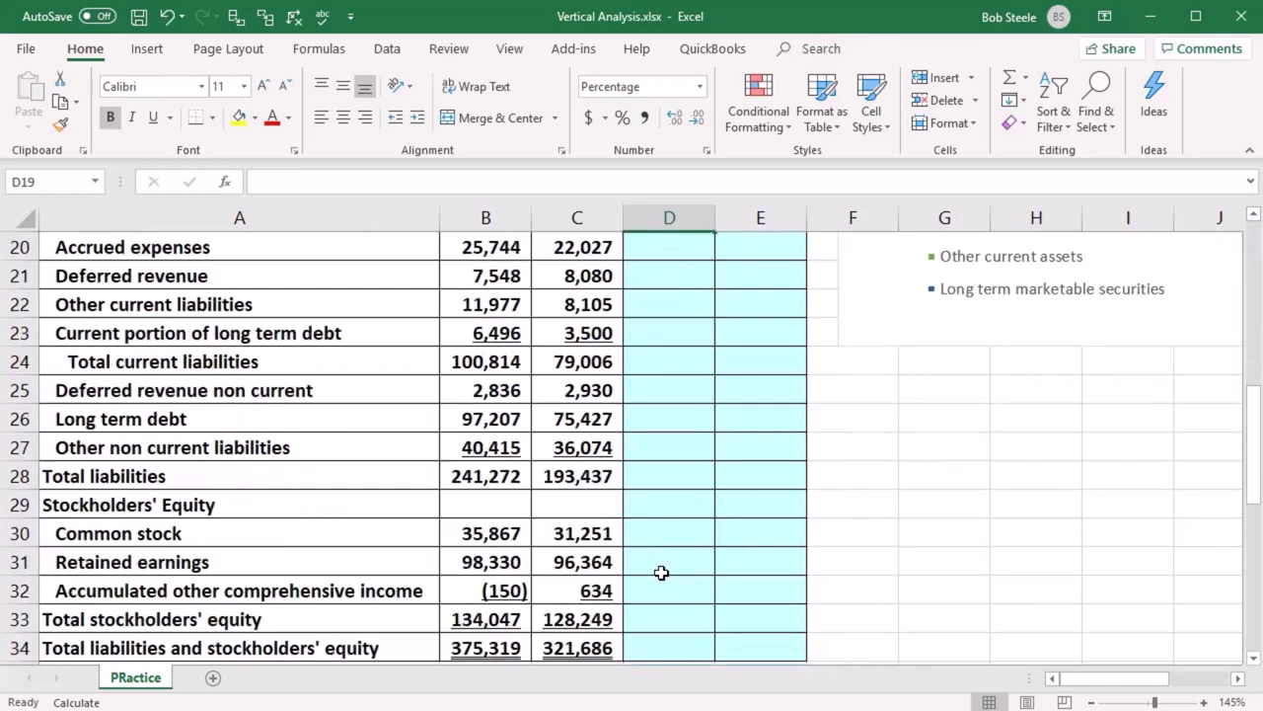
pyautogui.scroll(-1, 660, 572)
pyautogui.click(491, 560)
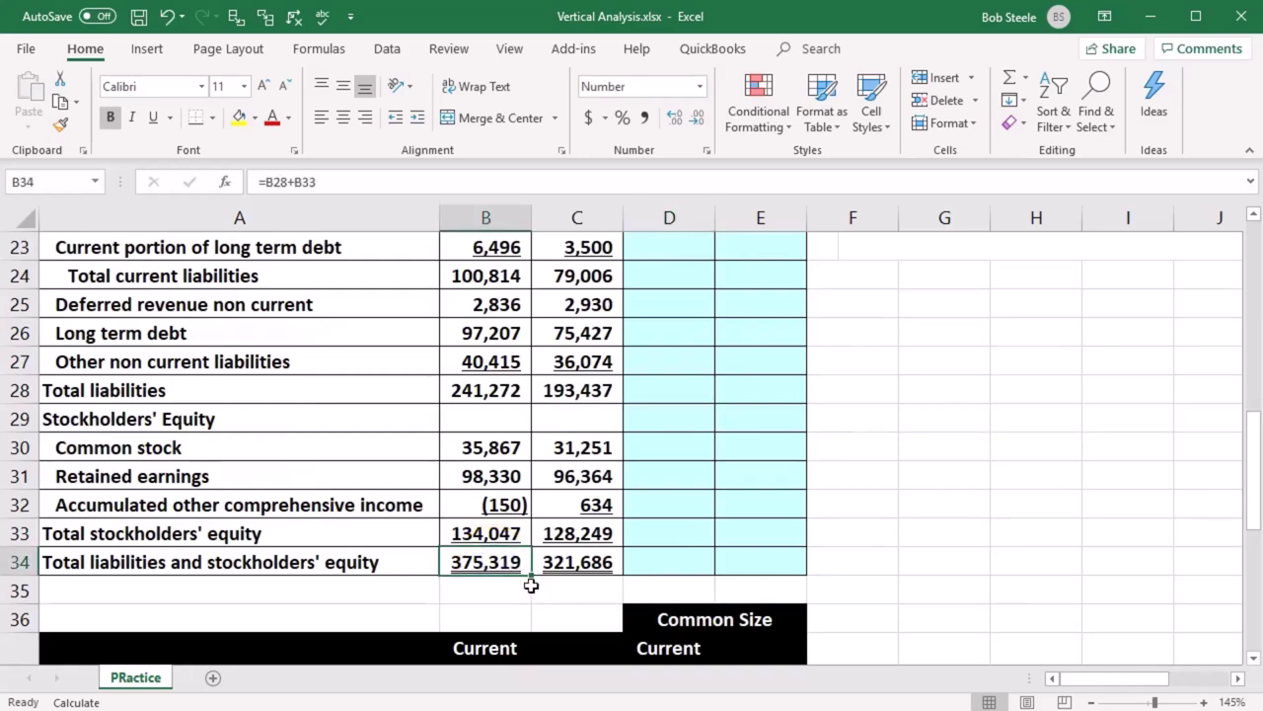
pyautogui.scroll(2, 530, 585)
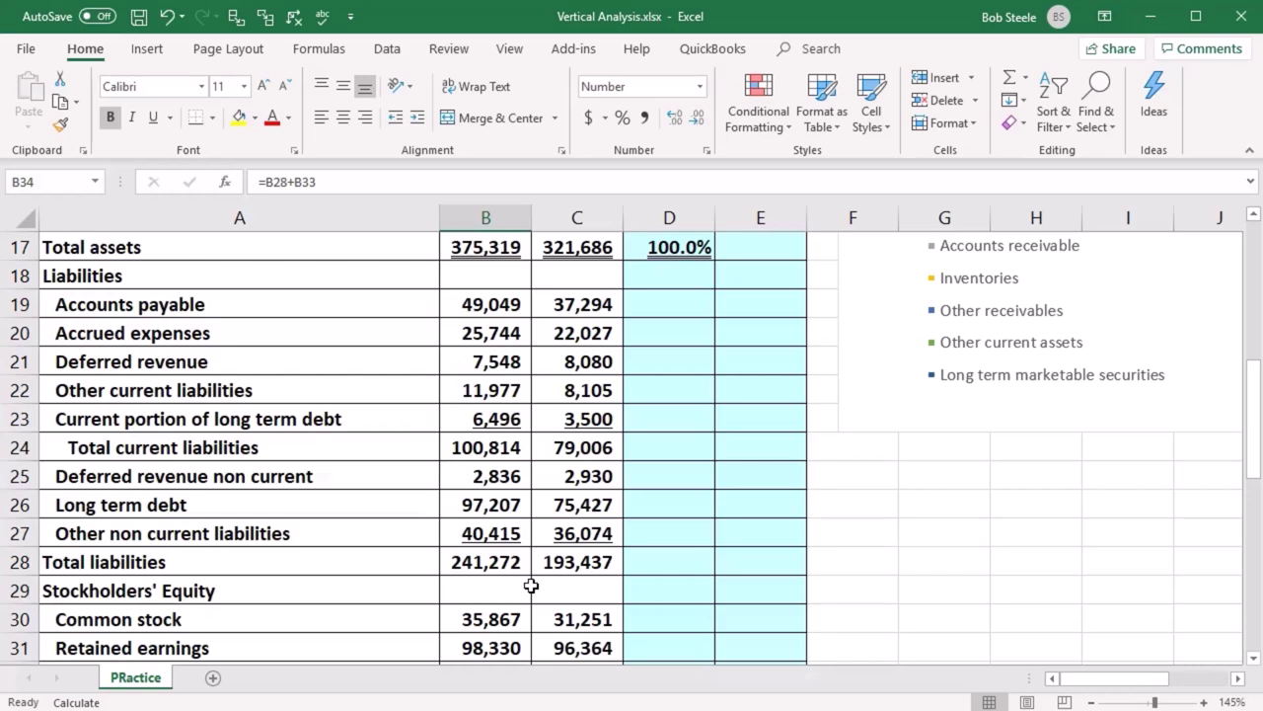
pyautogui.click(667, 299)
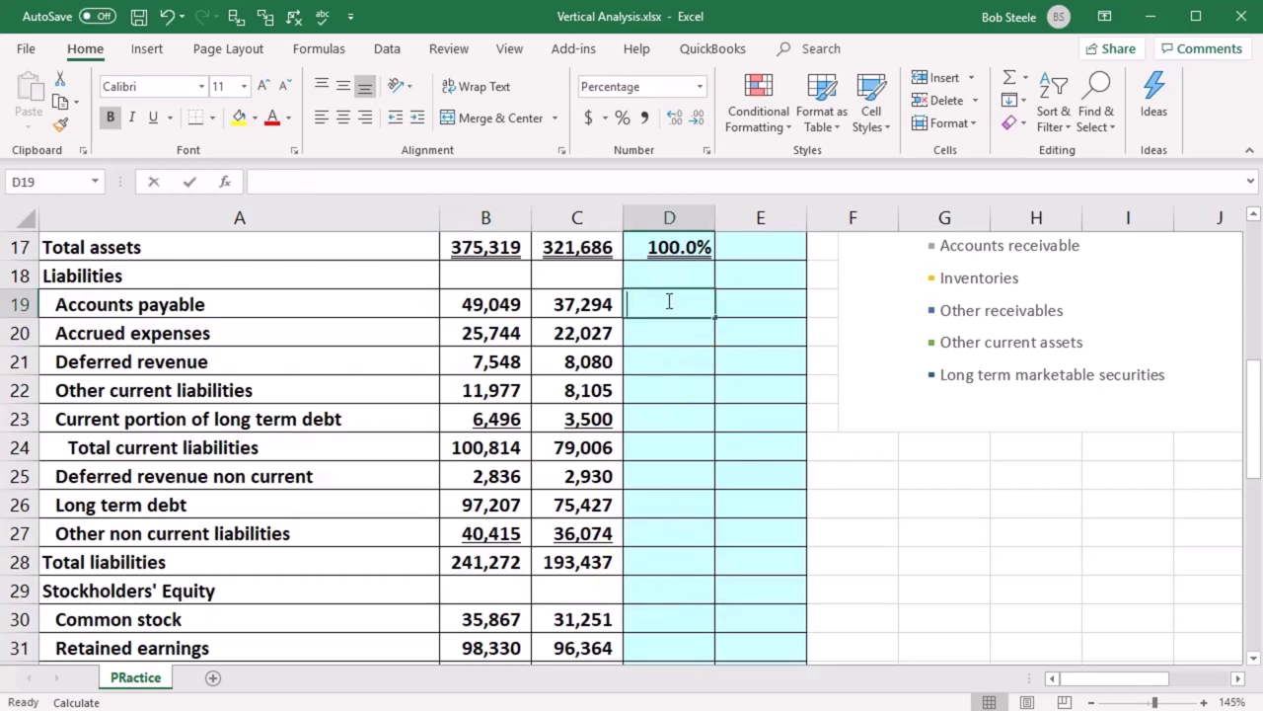
pyautogui.write('=')
pyautogui.click(513, 303)
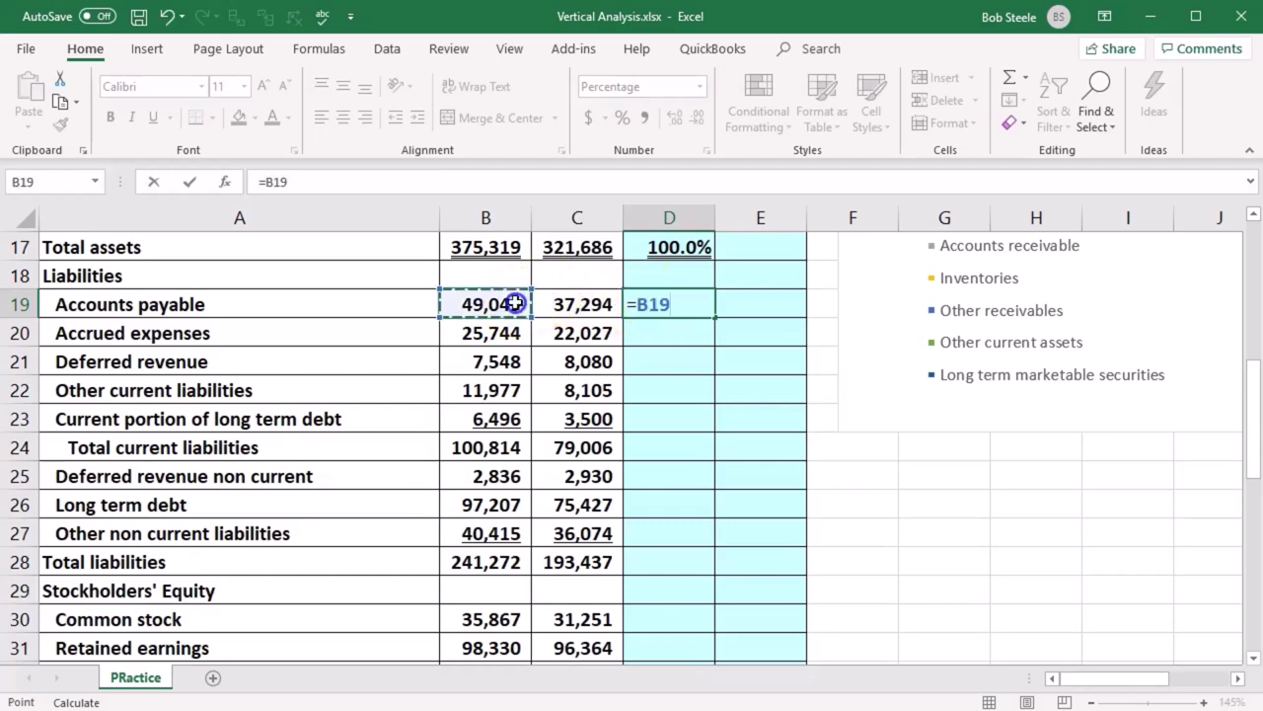
pyautogui.write('/')
pyautogui.scroll(-2, 592, 385)
pyautogui.click(490, 563)
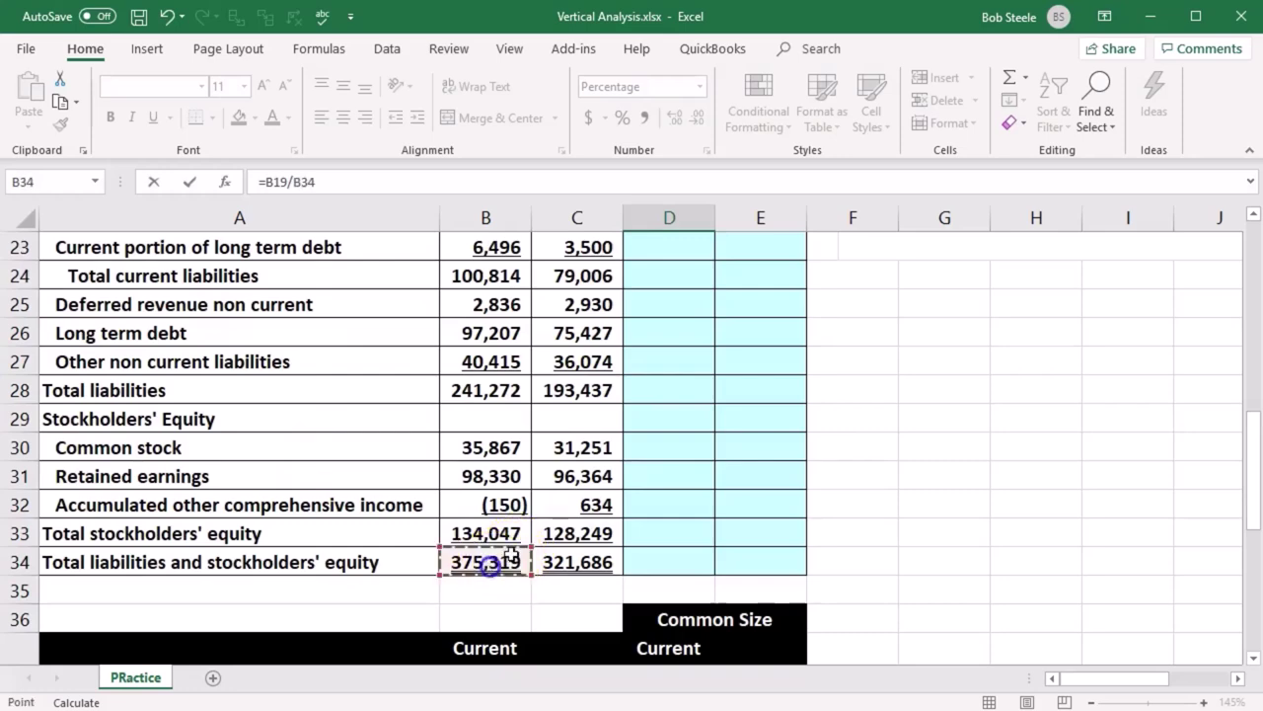
pyautogui.press('Return')
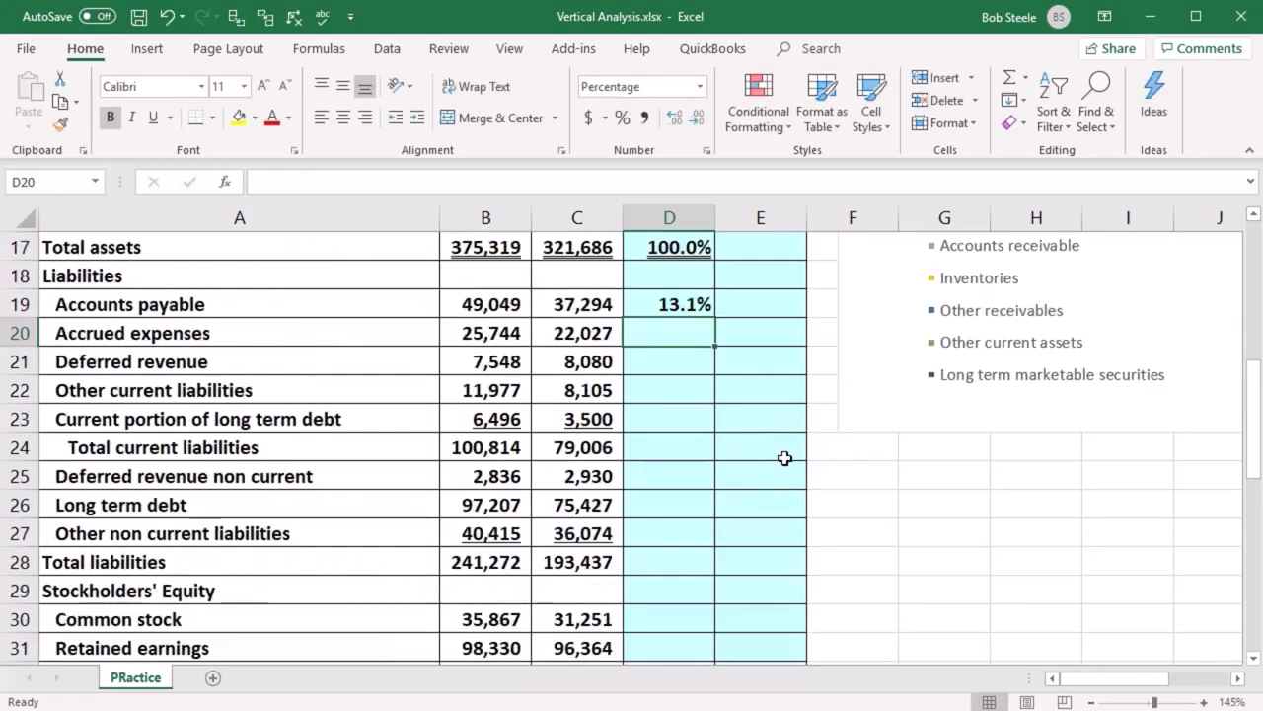
# Step: Enter =B20/B34 in D20 for the current-year Accrued expenses percentage
pyautogui.write('=')
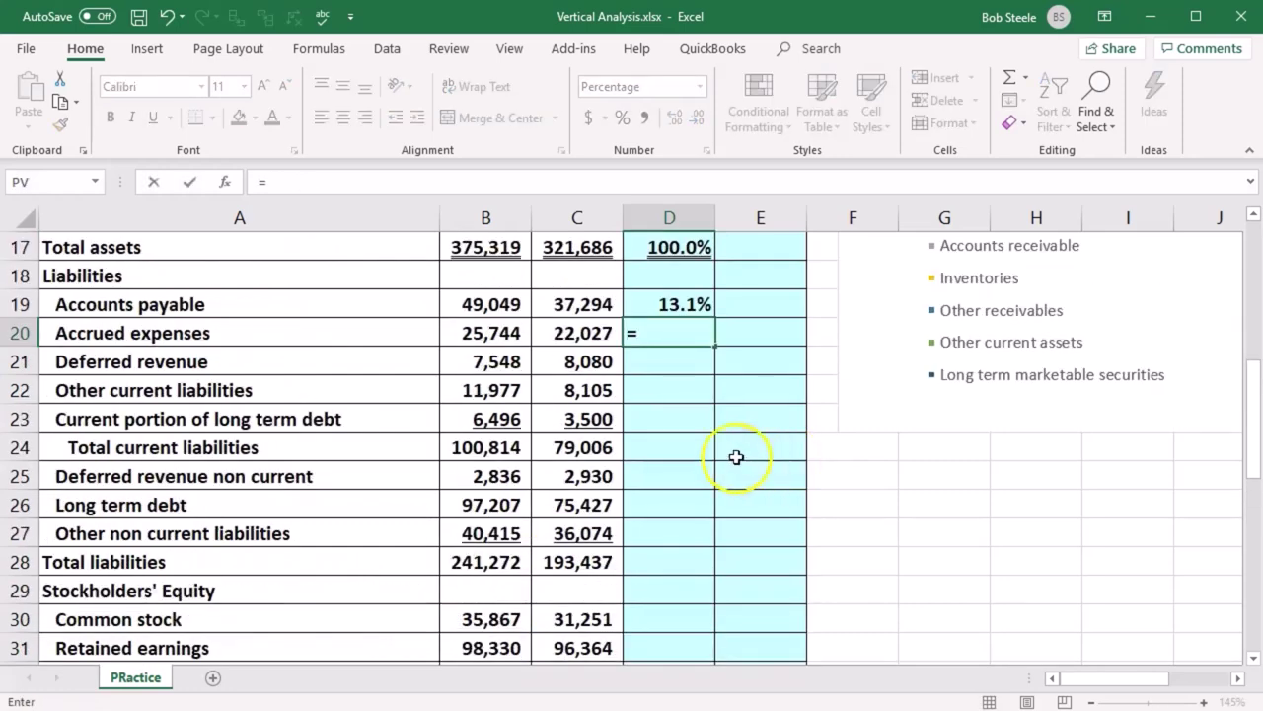
pyautogui.click(498, 332)
pyautogui.write('/')
pyautogui.scroll(-1, 625, 437)
pyautogui.scroll(-1, 583, 465)
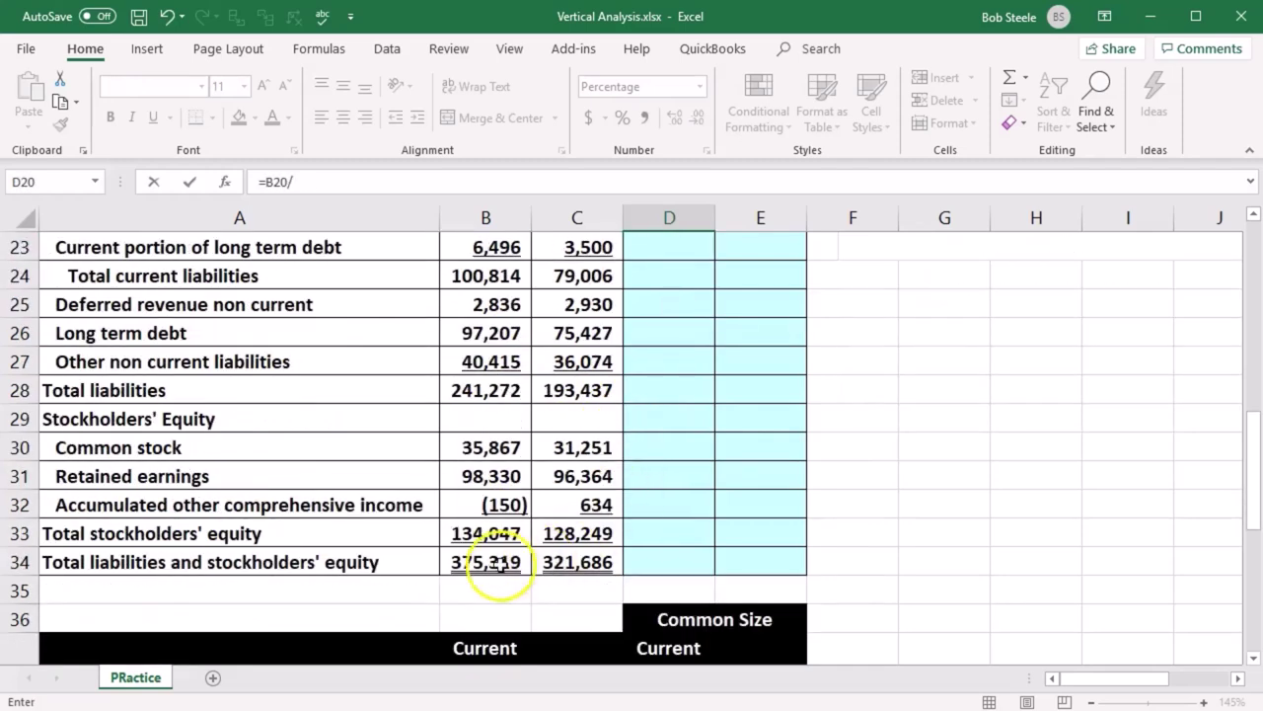
pyautogui.click(499, 564)
pyautogui.press('Return')
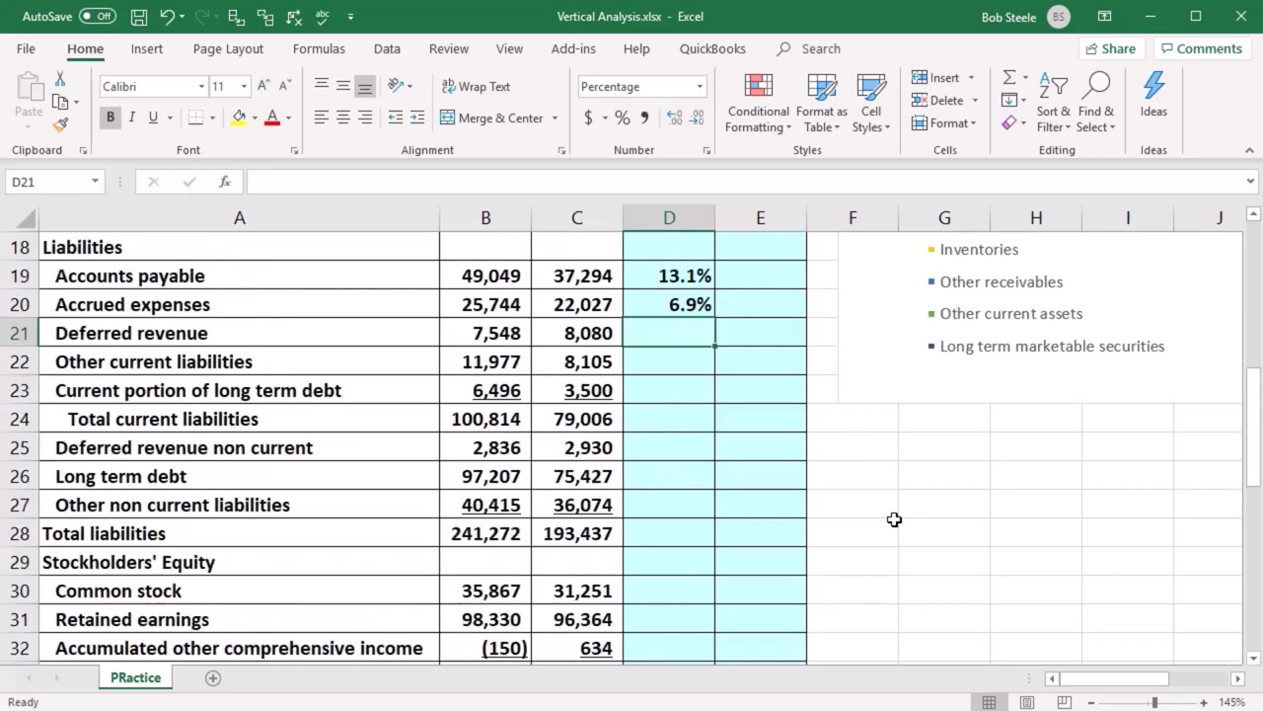
# Step: Enter =B21/B34 in D21 for the current-year Deferred revenue percentage
pyautogui.write('=')
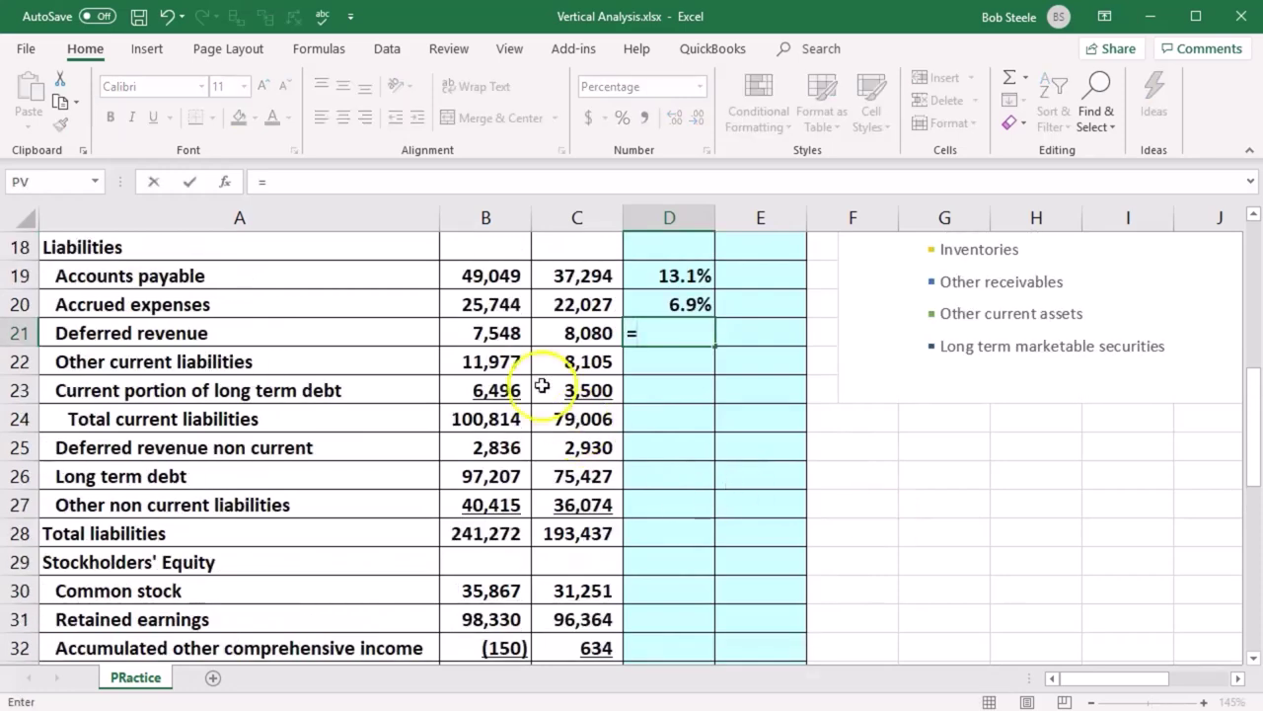
pyautogui.click(475, 332)
pyautogui.write('/')
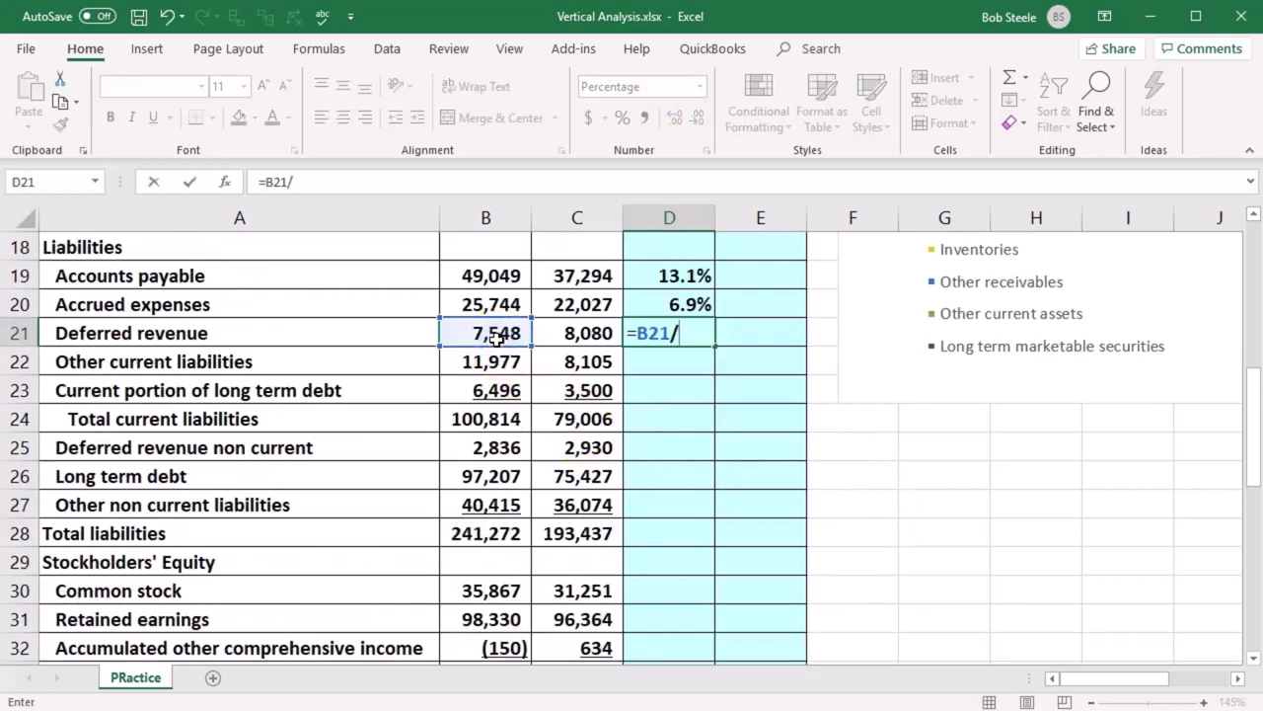
pyautogui.scroll(-2, 544, 375)
pyautogui.click(476, 537)
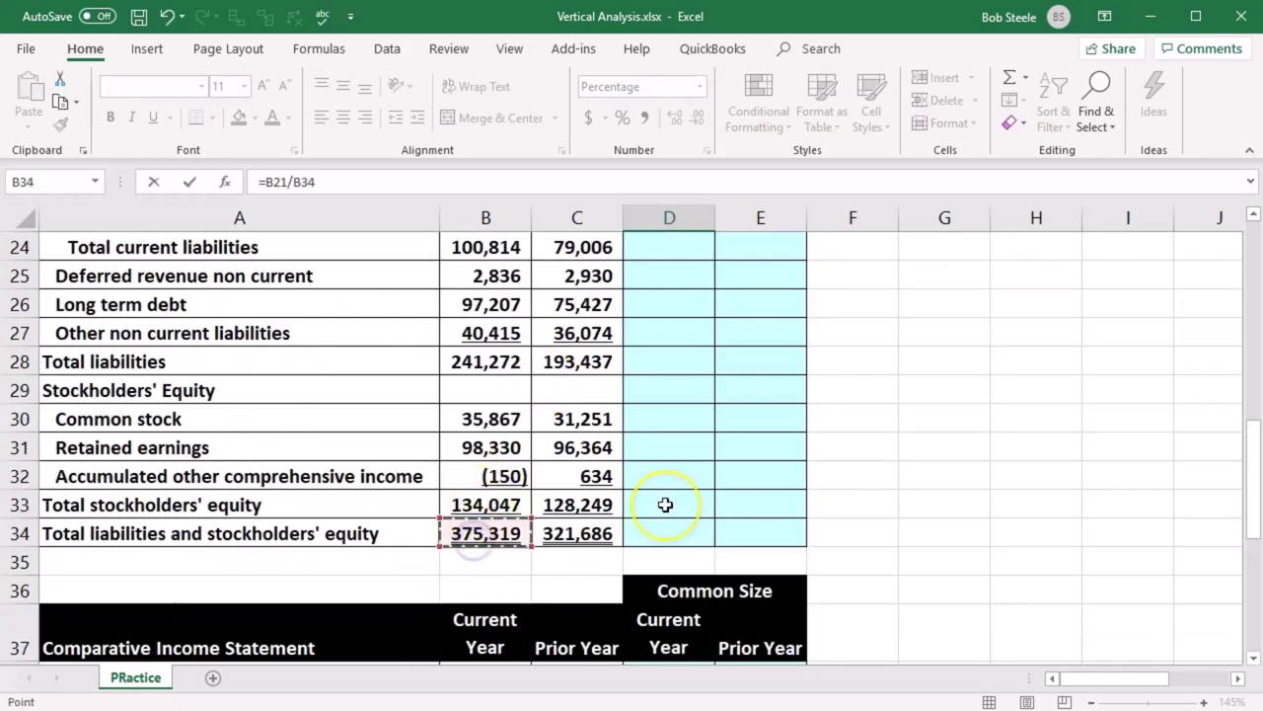
pyautogui.press('Return')
# Step: Calculate the current-year Other current liabilities percentage in D22 by dividing B22 by B34
pyautogui.write('=')
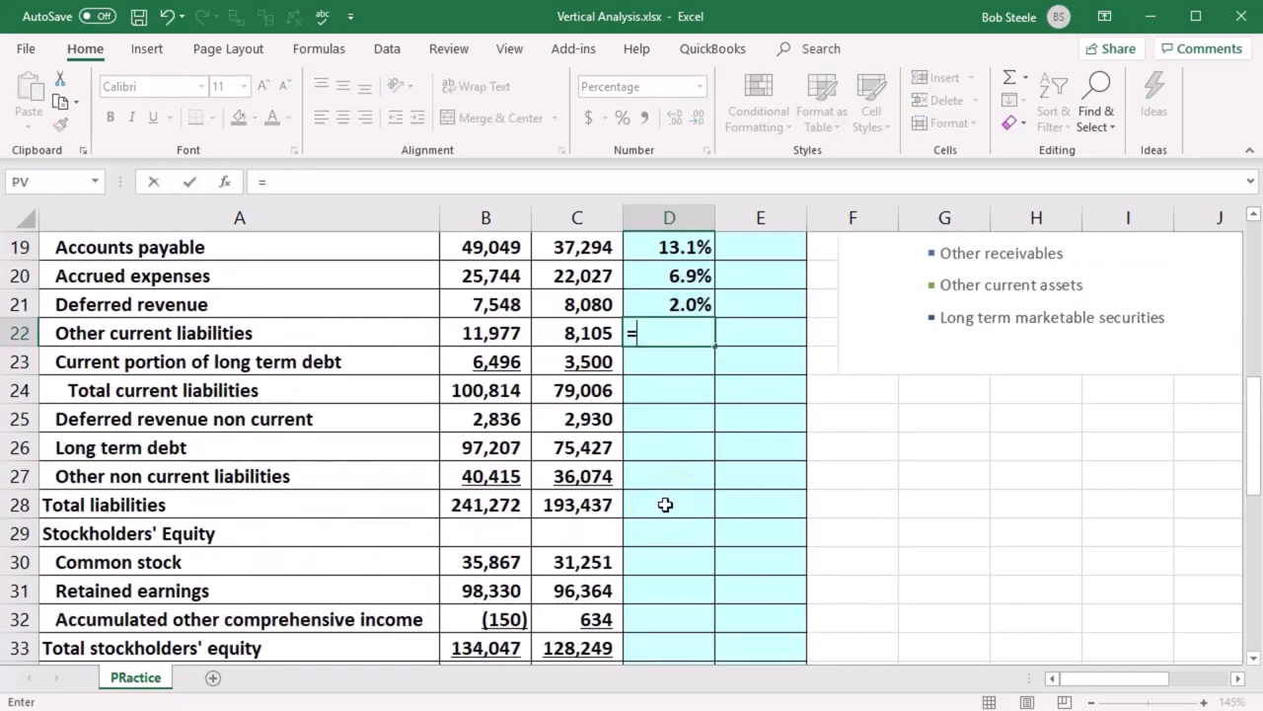
pyautogui.click(498, 335)
pyautogui.write('/')
pyautogui.scroll(-1, 493, 485)
pyautogui.click(488, 584)
pyautogui.press('Return')
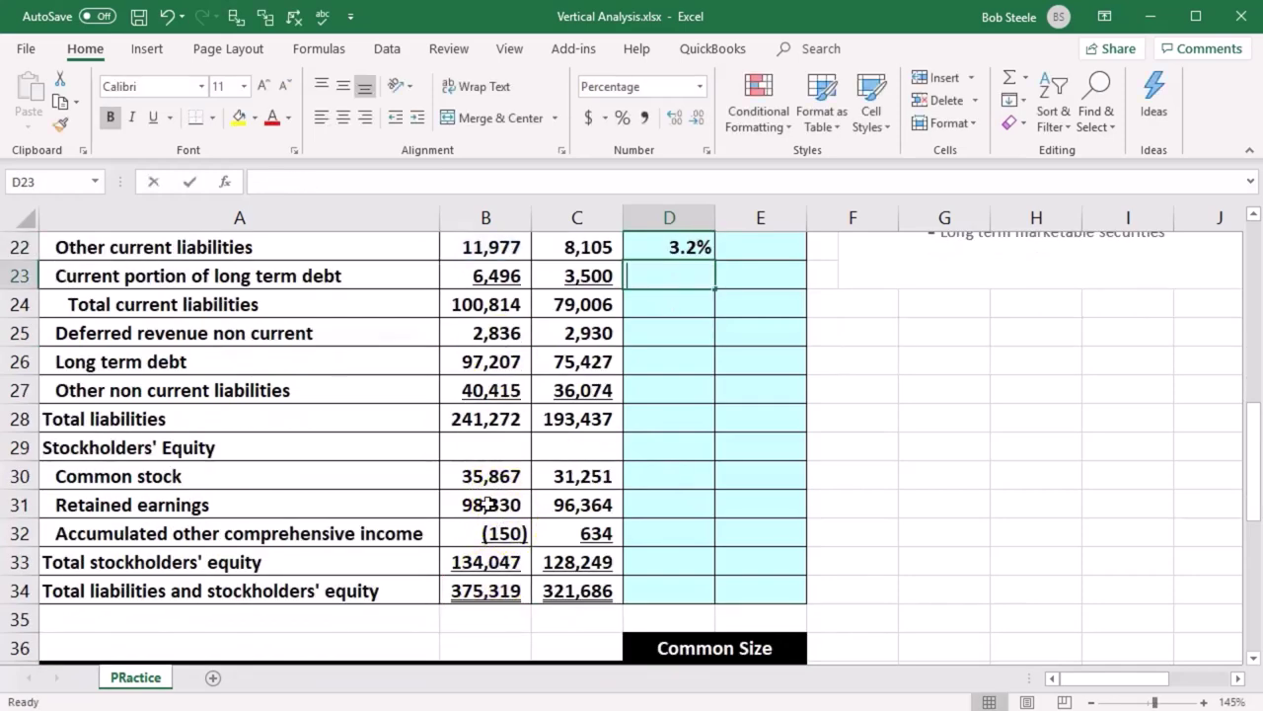
# Step: Calculate the current-year percentage for Current portion of long term debt in D23 by dividing B23 by B34
pyautogui.write('=')
pyautogui.click(490, 277)
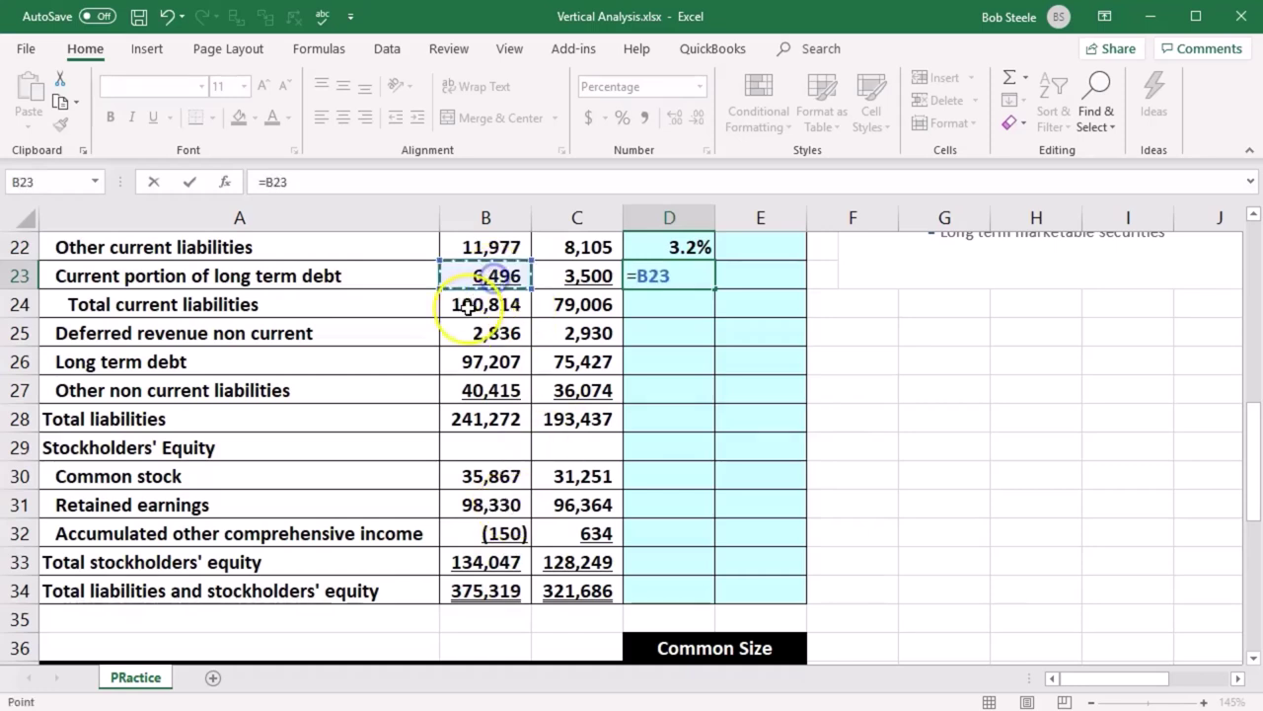
pyautogui.write('/')
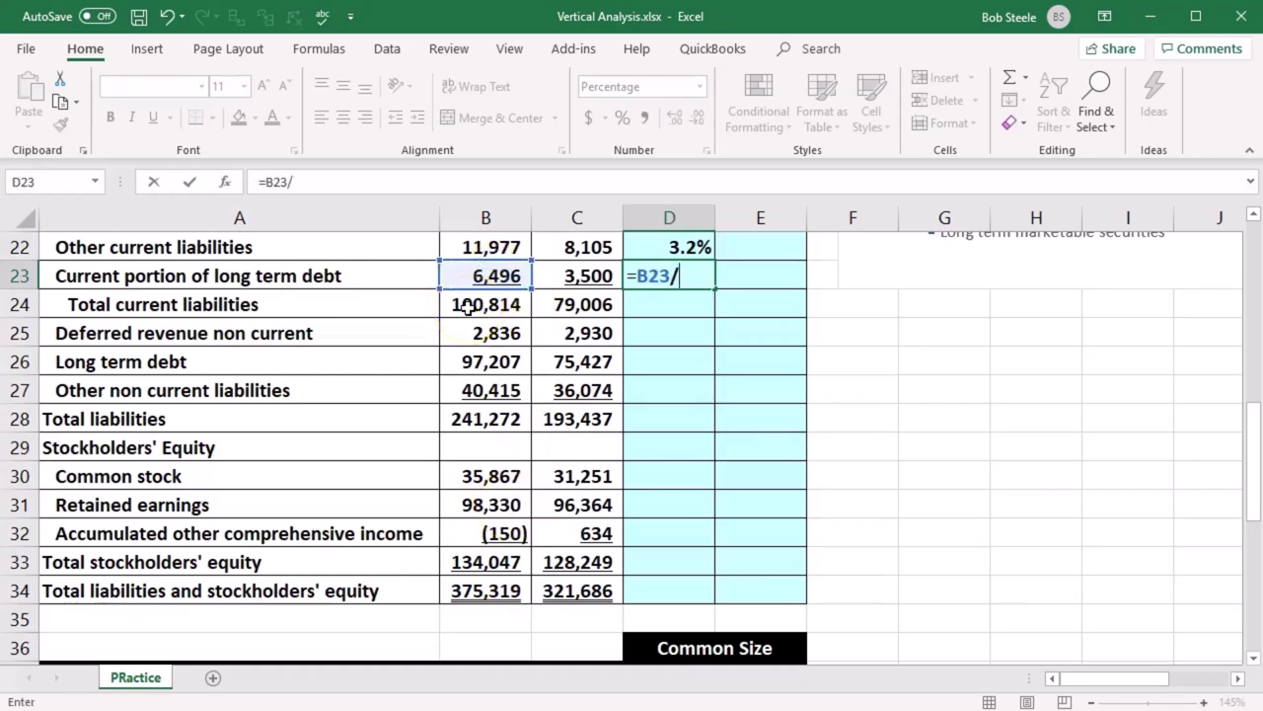
pyautogui.click(480, 588)
pyautogui.press('Return')
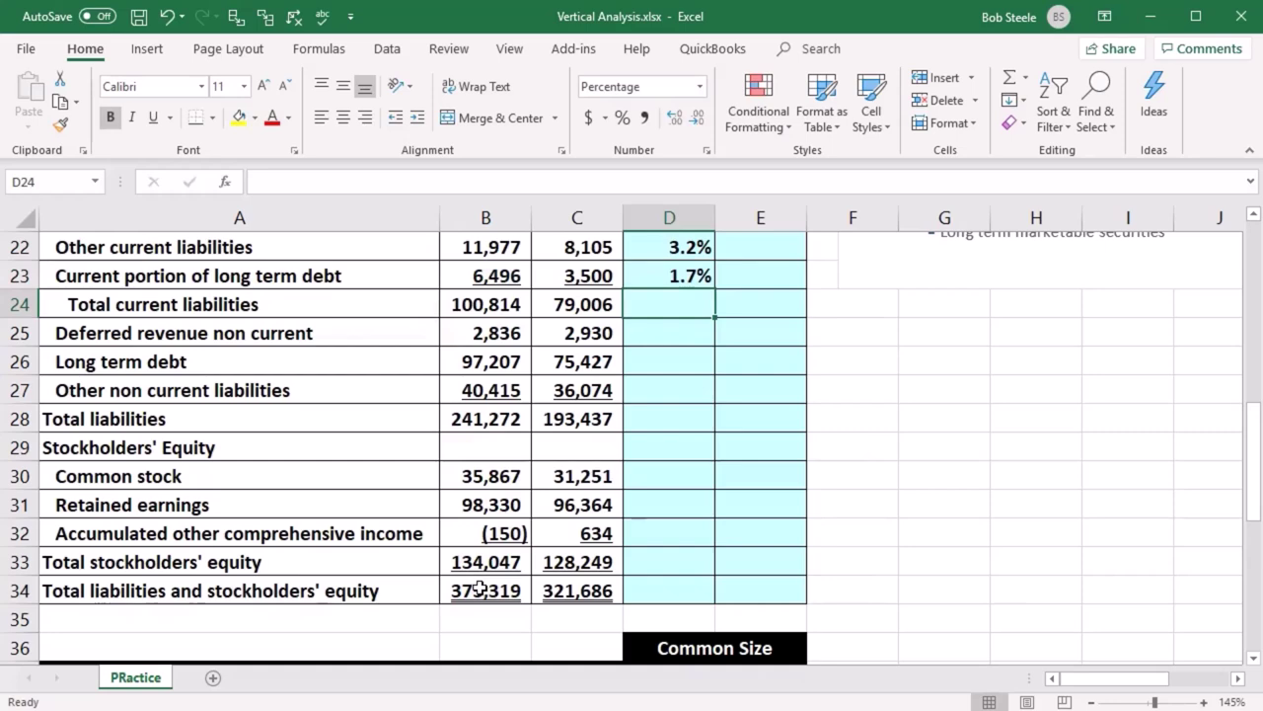
# Step: Select the current liability percentages in D19:D23 to check their sum
pyautogui.scroll(2, 481, 588)
pyautogui.click(675, 335)
pyautogui.moveTo(675, 334); pyautogui.dragTo(671, 449)
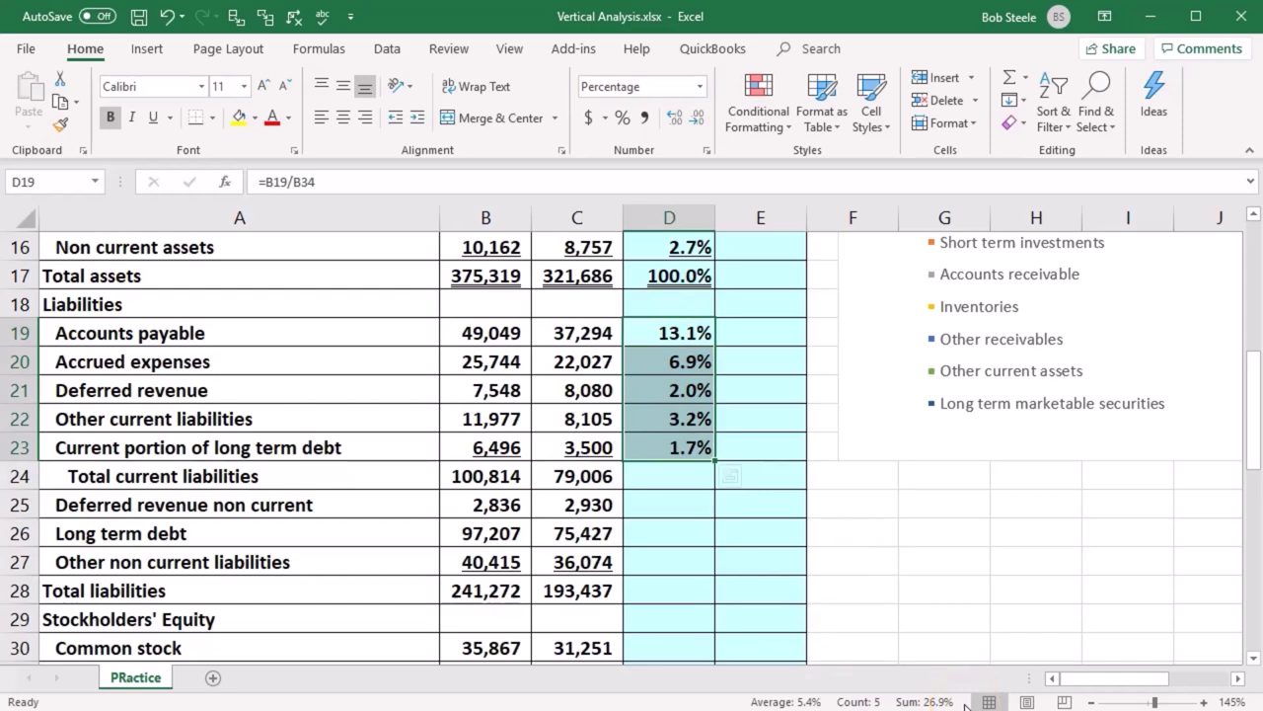
# Step: Calculate the current-year Total current liabilities percentage in D24 by dividing B24 by B34
pyautogui.click(665, 477)
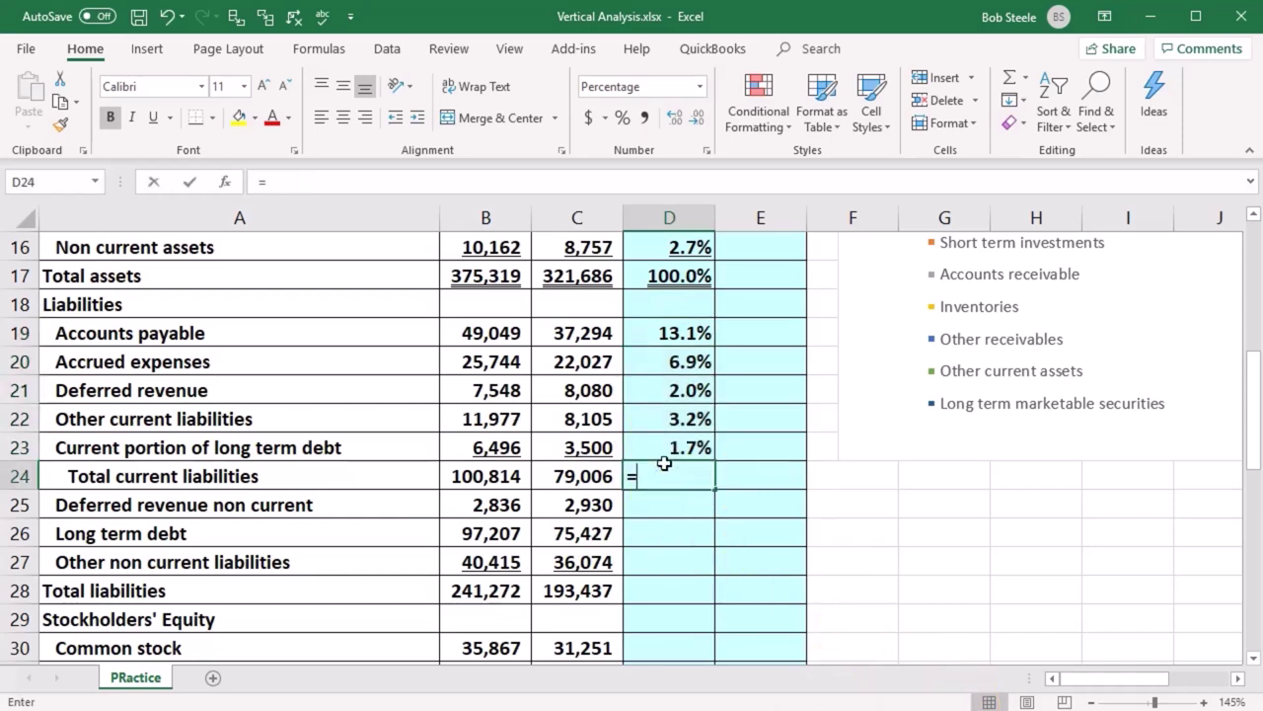
pyautogui.write('=')
pyautogui.click(523, 477)
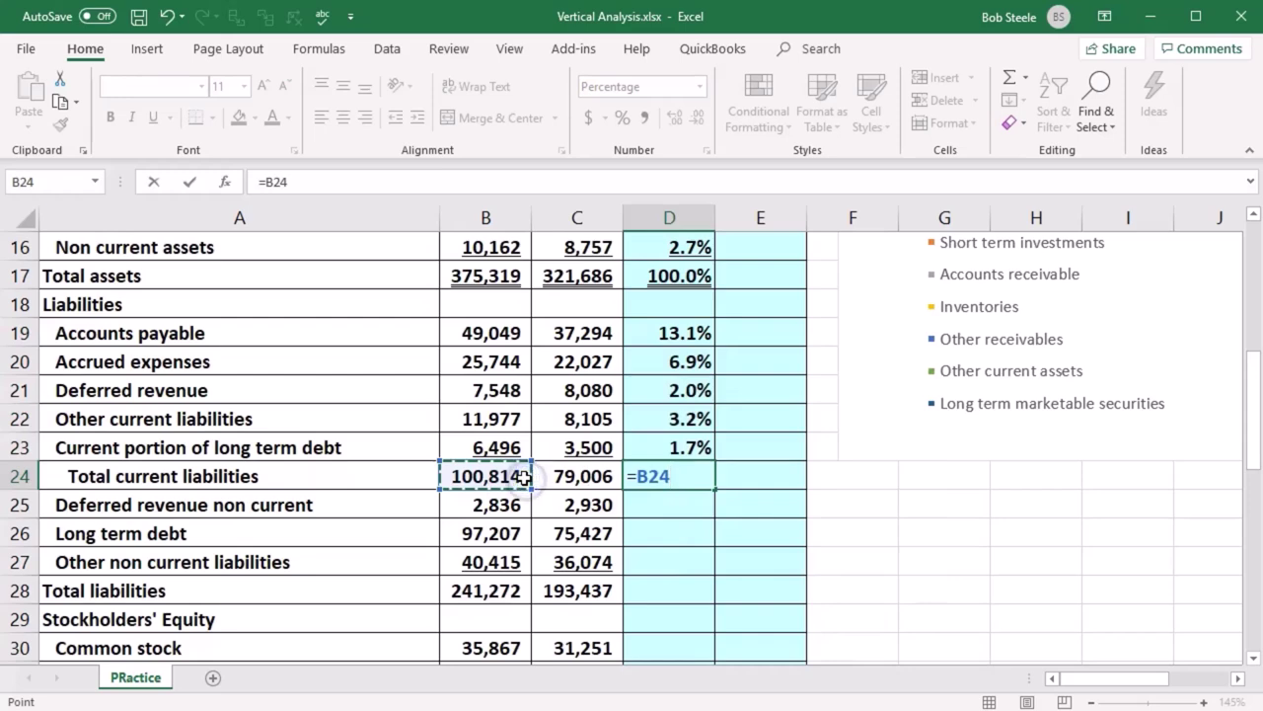
pyautogui.write('/')
pyautogui.scroll(-2, 519, 536)
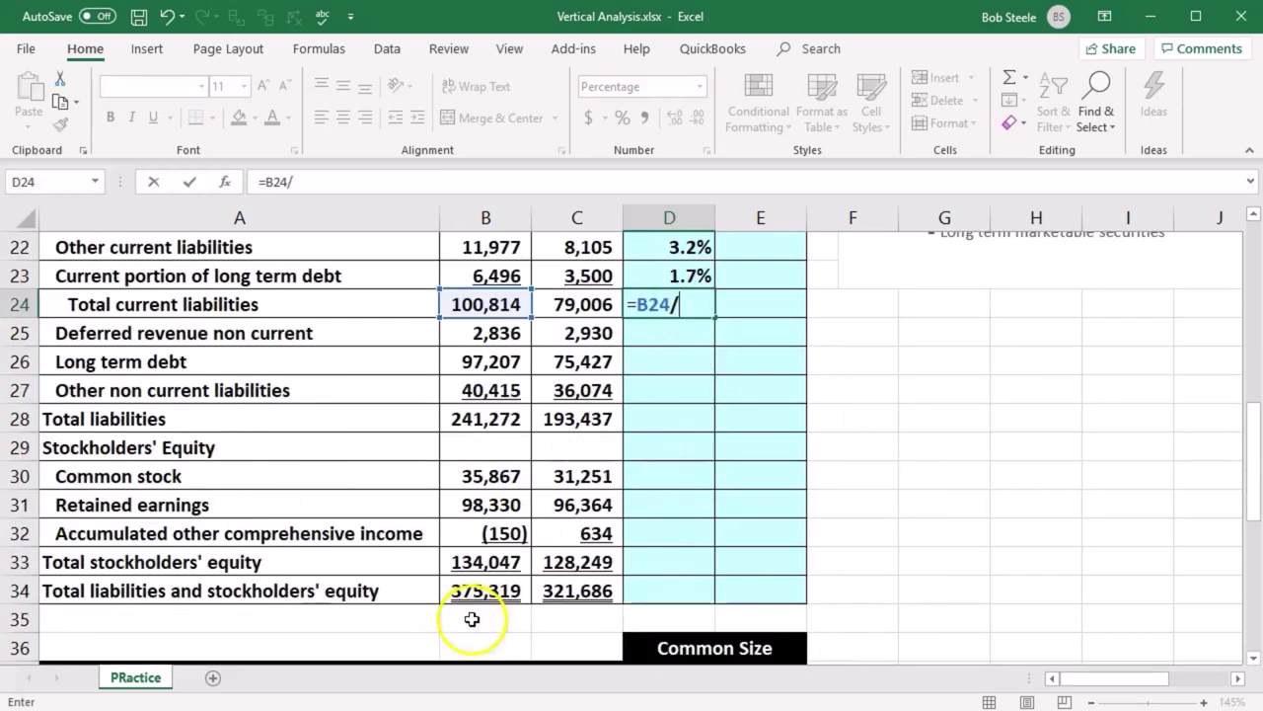
pyautogui.click(487, 592)
pyautogui.press('Return')
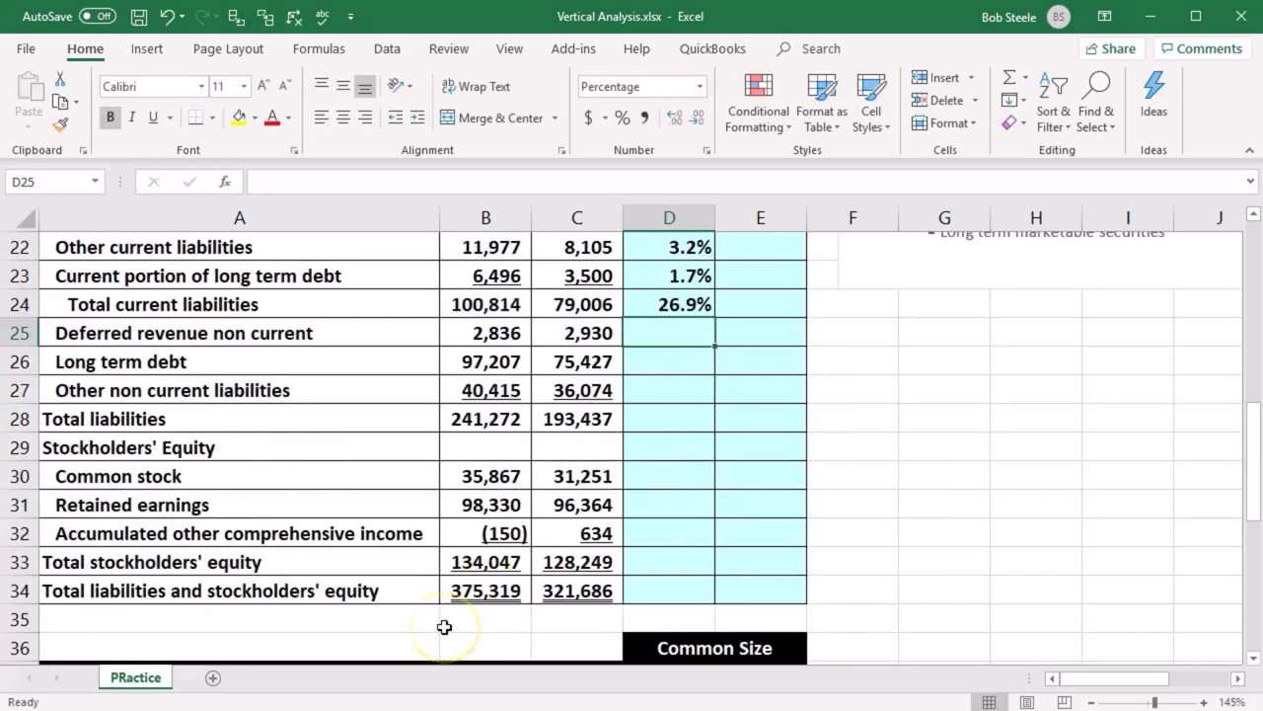
# Step: Enter =B25/B34 in D25 for the current-year Deferred revenue non current percentage
pyautogui.write('=')
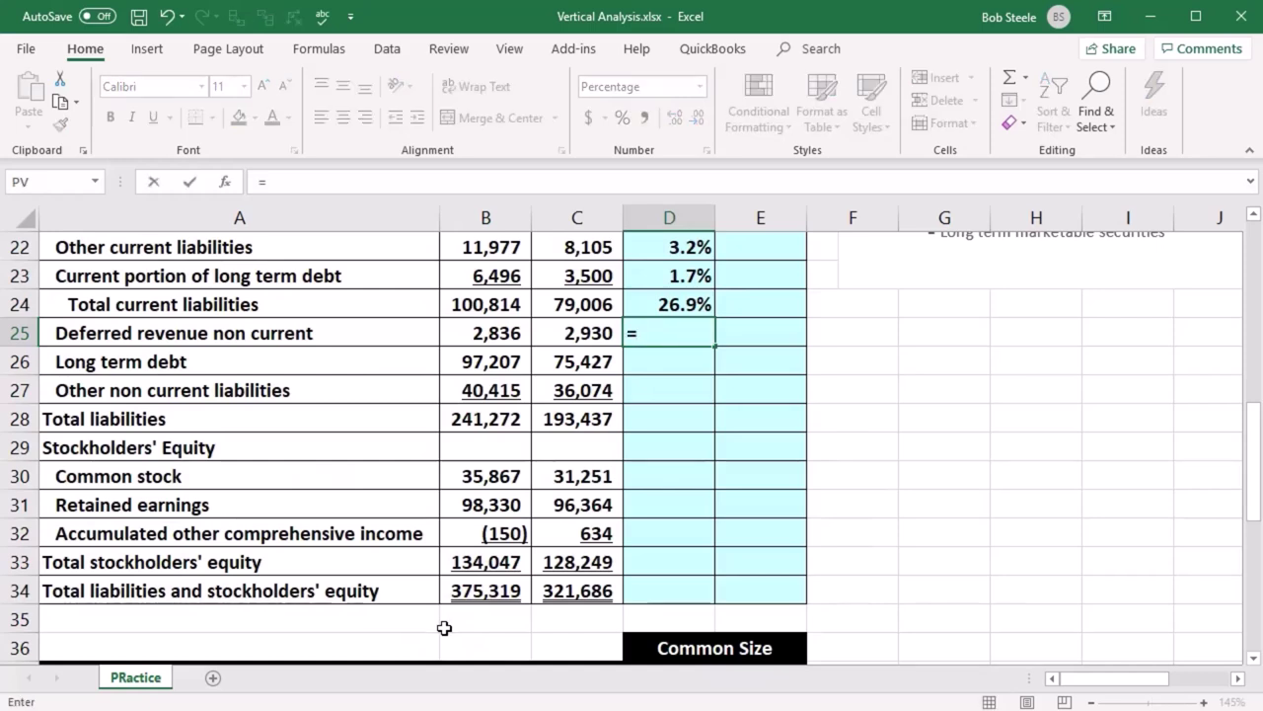
pyautogui.click(500, 337)
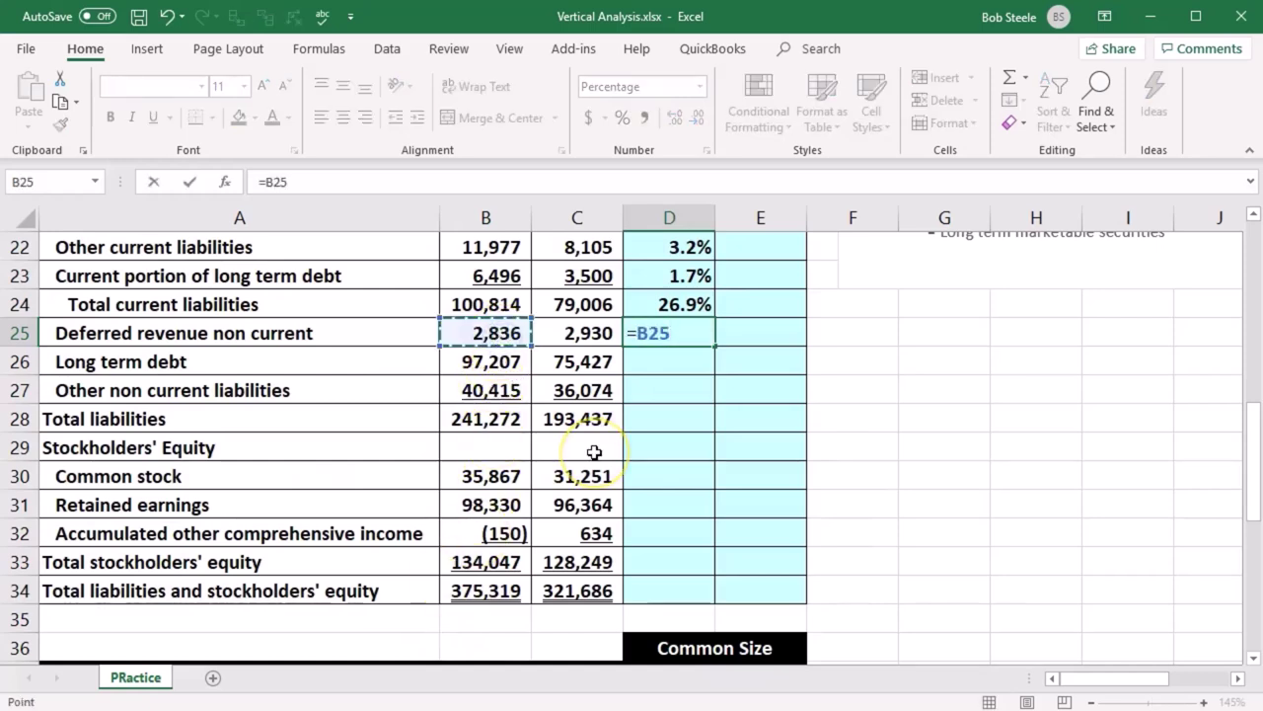
pyautogui.write('/')
pyautogui.click(487, 592)
pyautogui.press('Return')
# Step: Calculate the current-year Long term debt percentage in D26 with the formula =B26/B34
pyautogui.write('=')
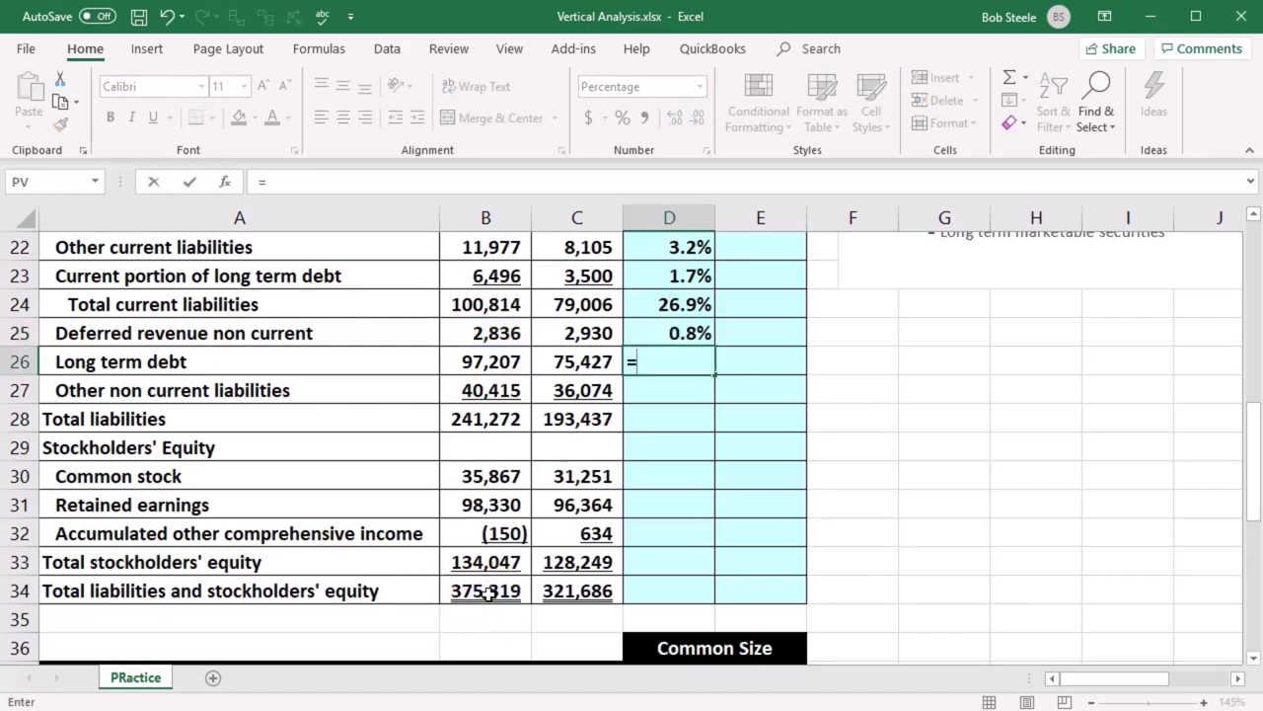
pyautogui.click(491, 361)
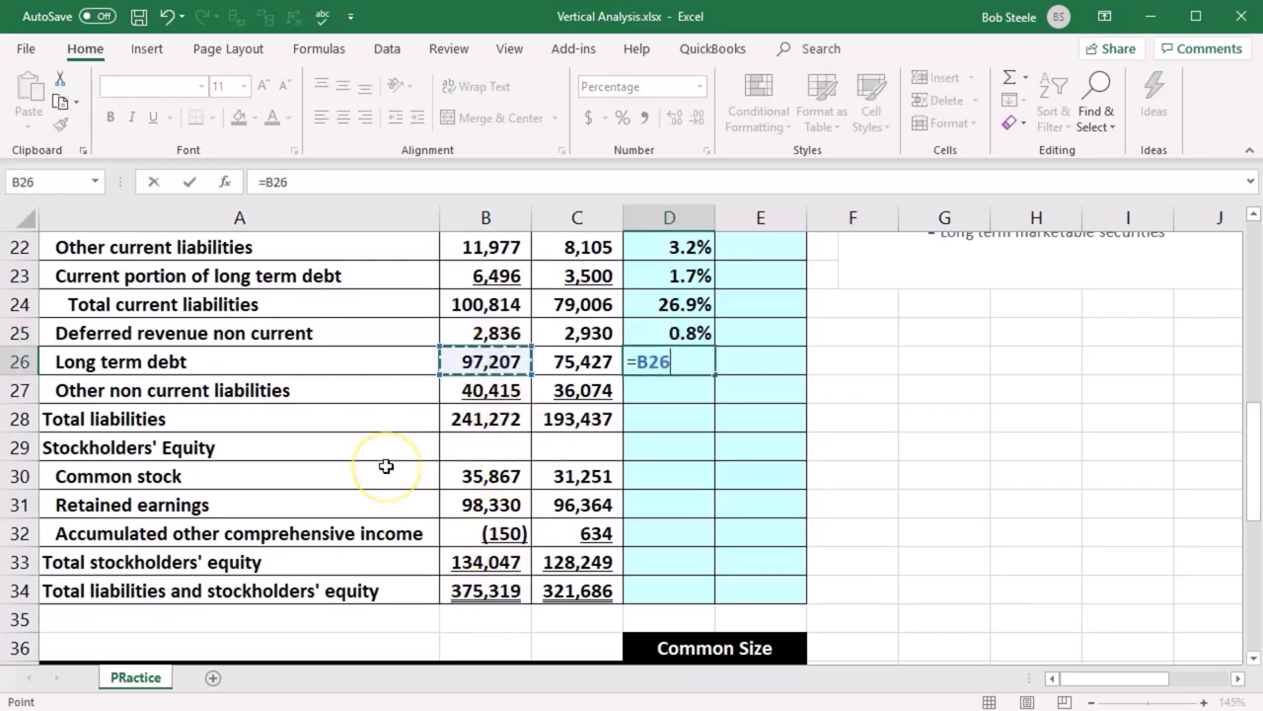
pyautogui.write('/')
pyautogui.click(486, 592)
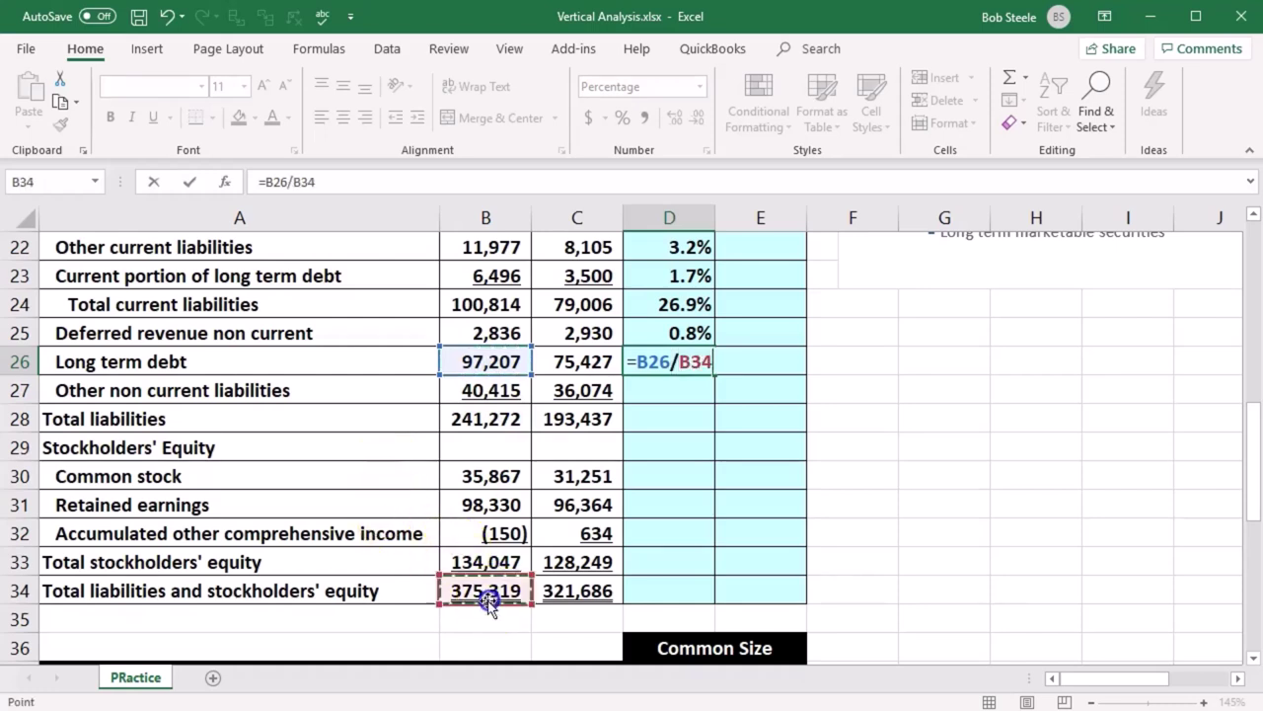
pyautogui.press('Return')
# Step: Calculate the current-year Other non current liabilities percentage in D27 by dividing B27 by B34
pyautogui.write('=')
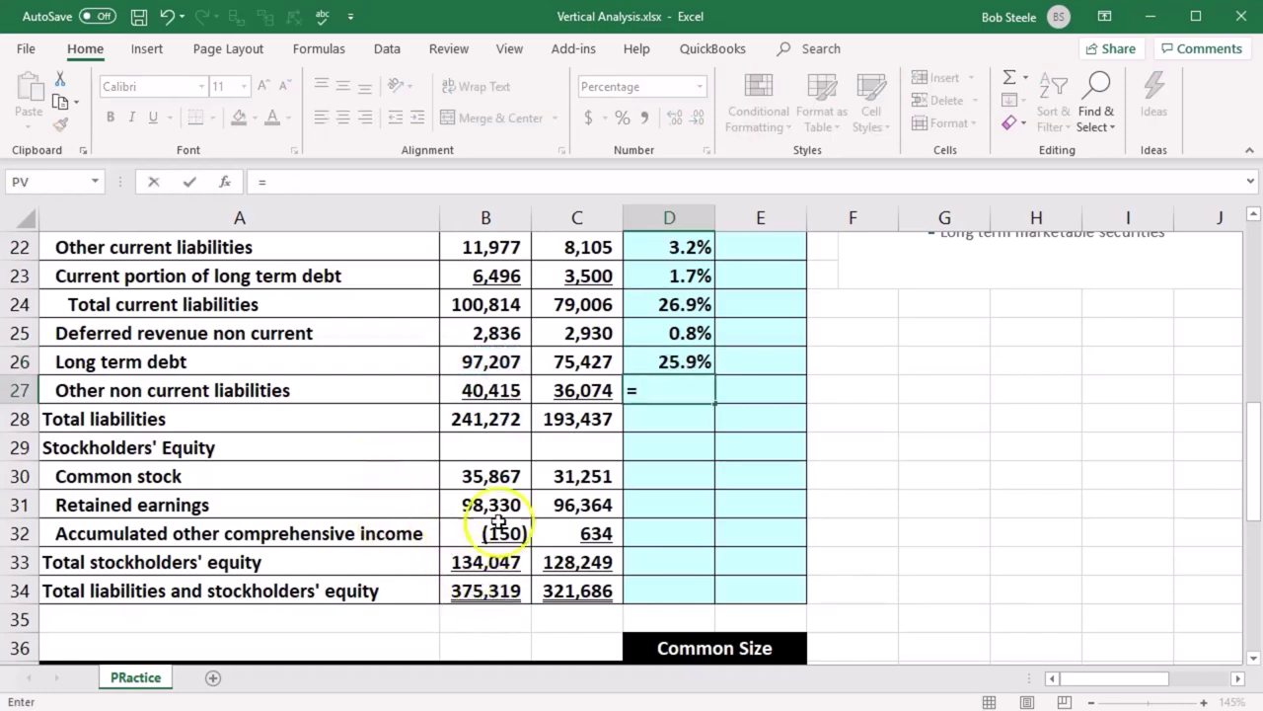
pyautogui.click(499, 391)
pyautogui.write('/')
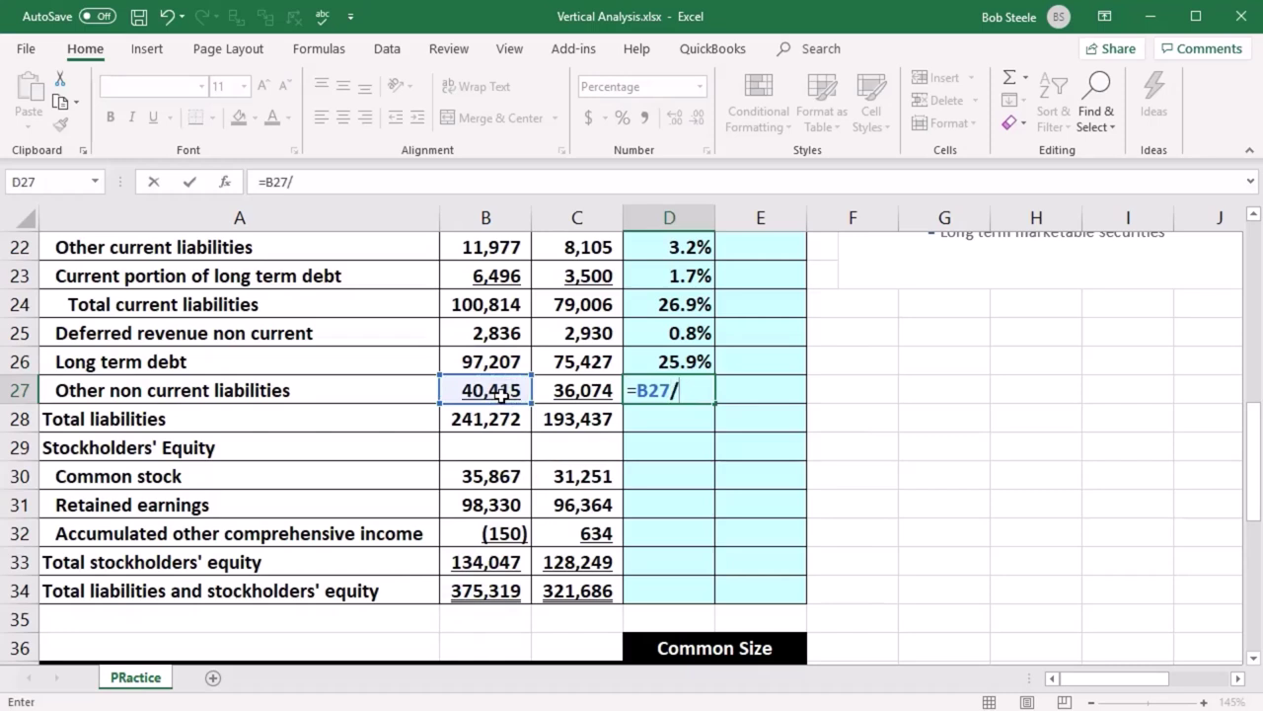
pyautogui.click(494, 589)
pyautogui.press('Return')
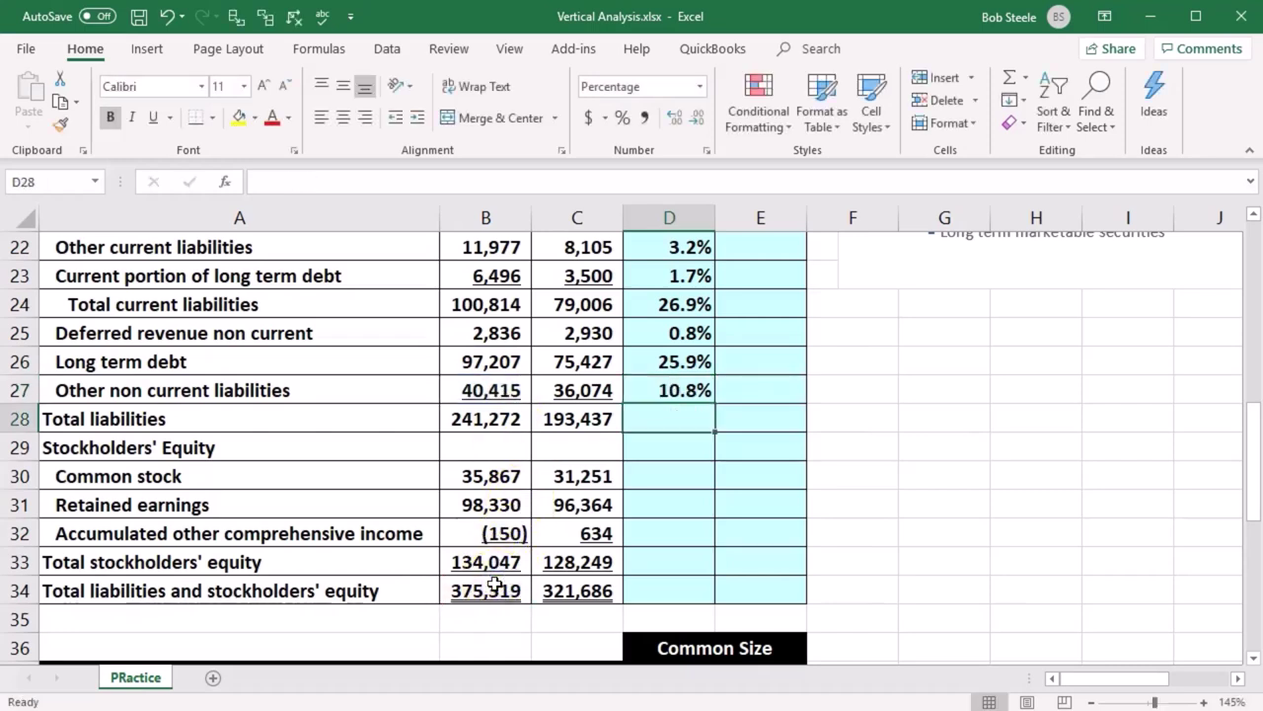
# Step: Enter =B28/B34 in D28 for the current-year Total liabilities percentage
pyautogui.write('=')
pyautogui.click(484, 419)
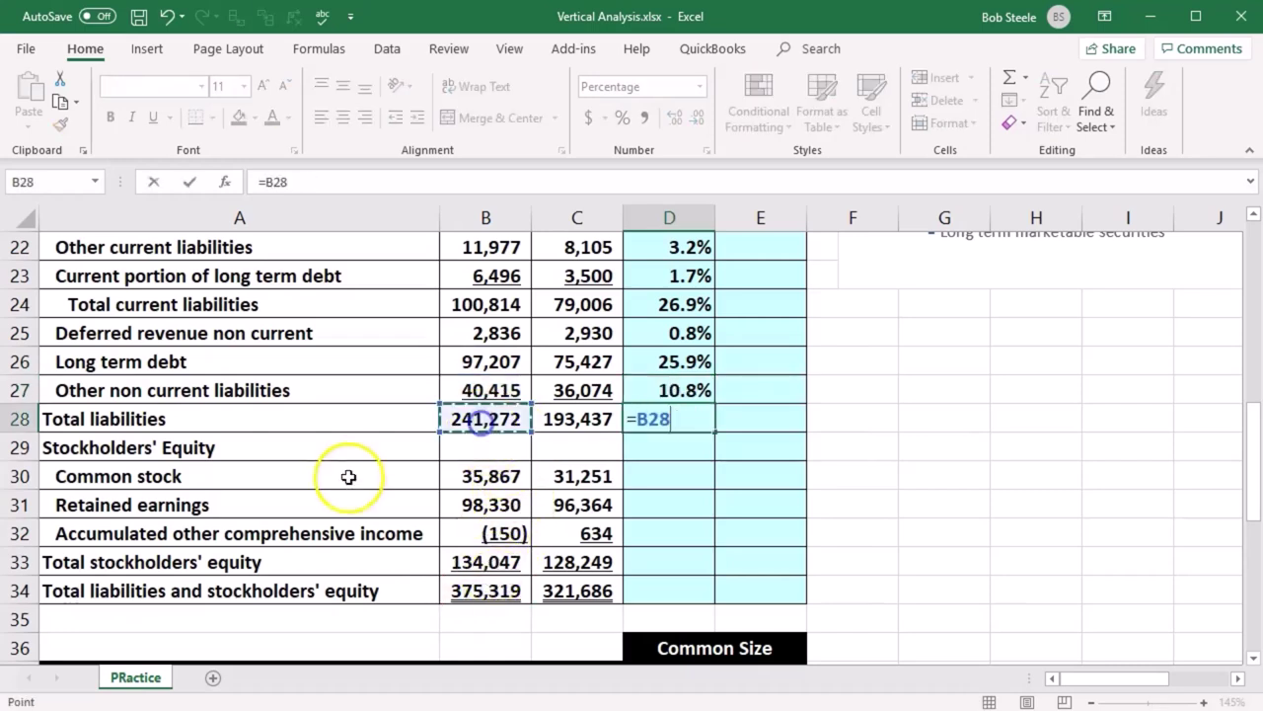
pyautogui.write('/')
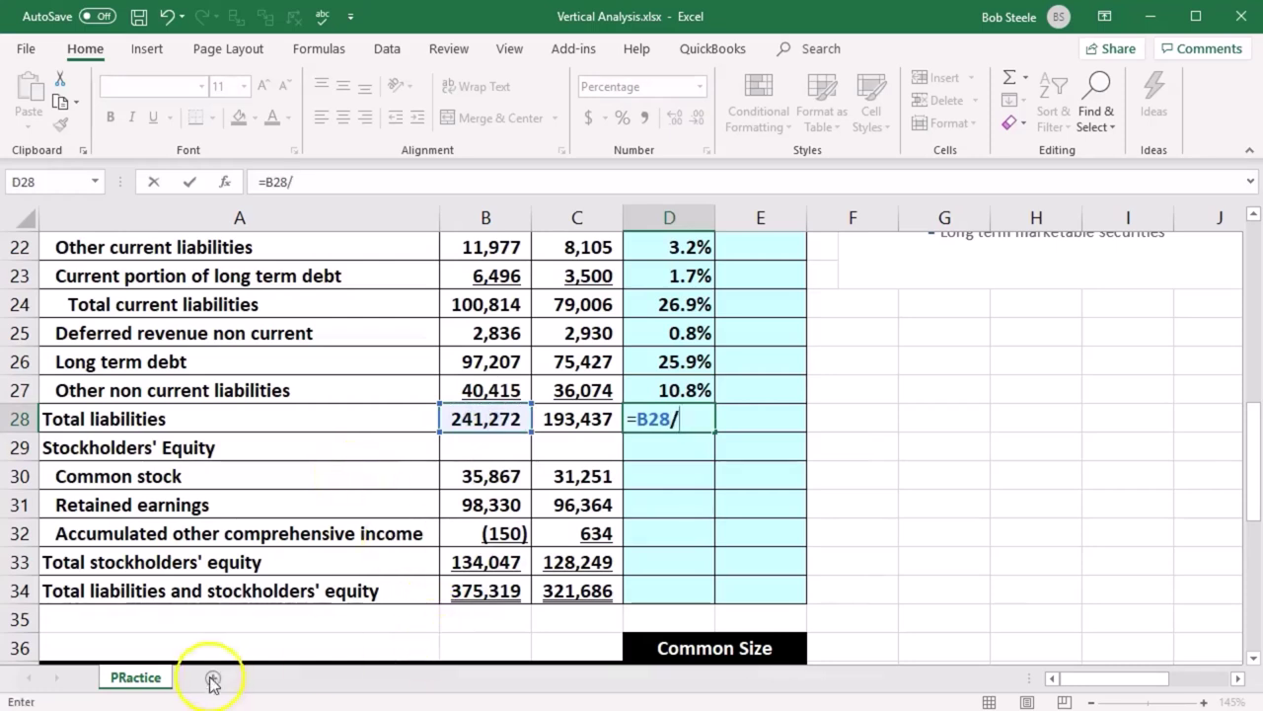
pyautogui.click(499, 592)
pyautogui.press('Return')
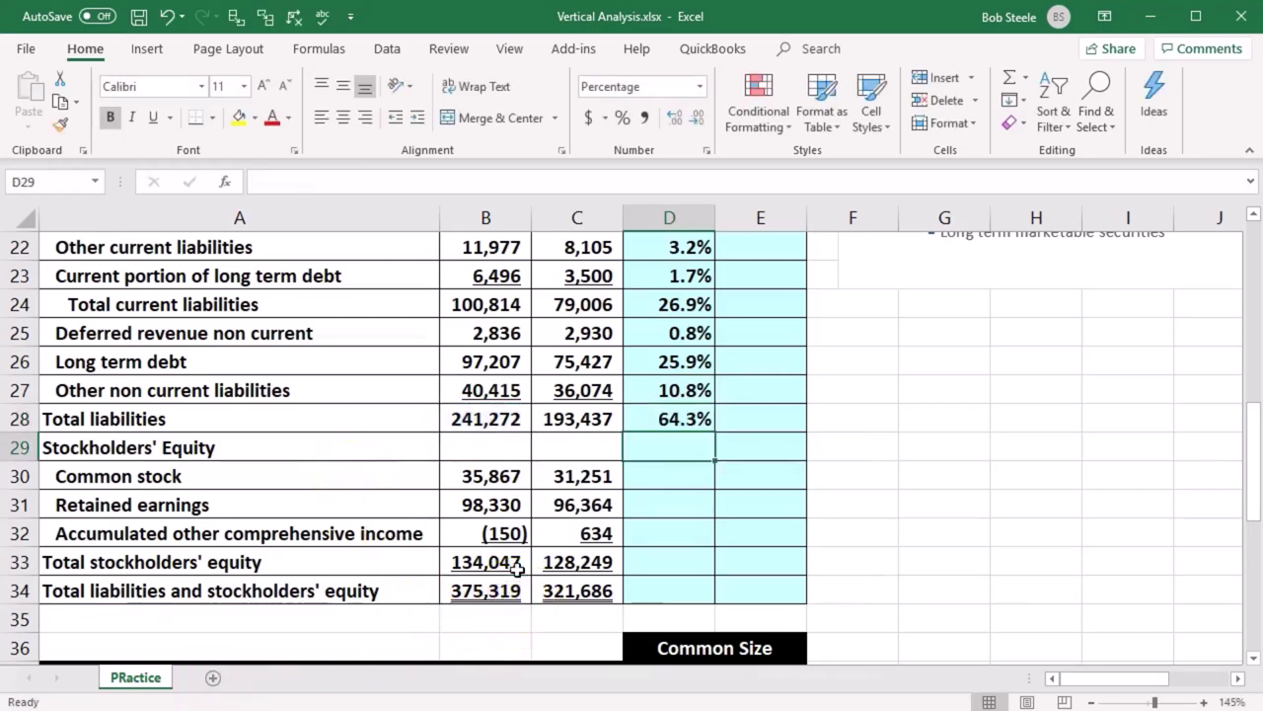
# Step: Calculate the current-year Common stock percentage in D30 by dividing B30 by B34
pyautogui.click(648, 480)
pyautogui.write('=')
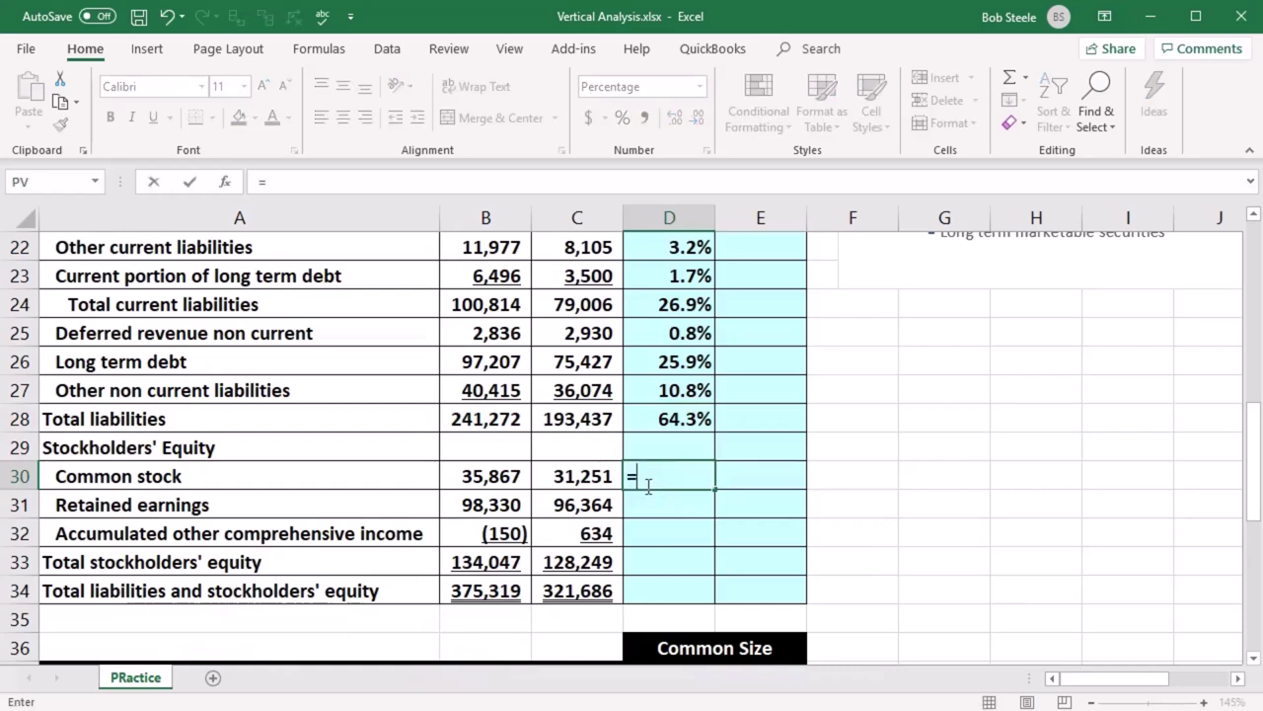
pyautogui.click(459, 480)
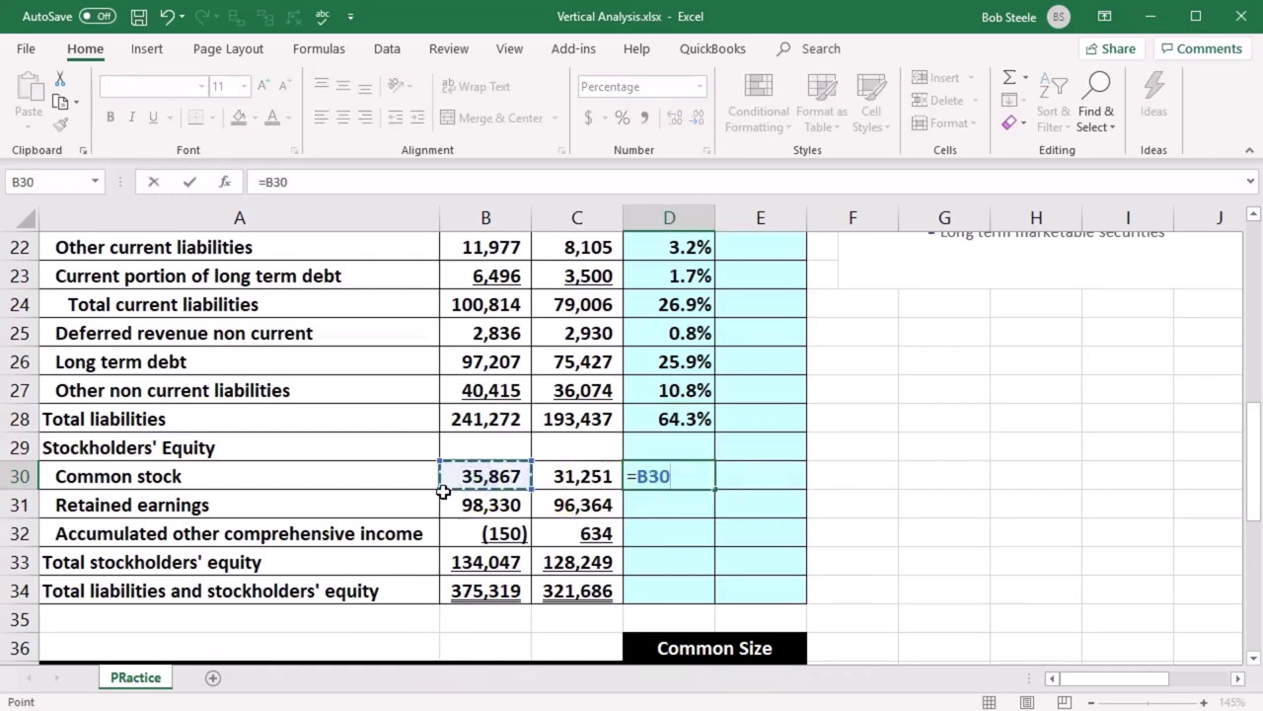
pyautogui.write('/')
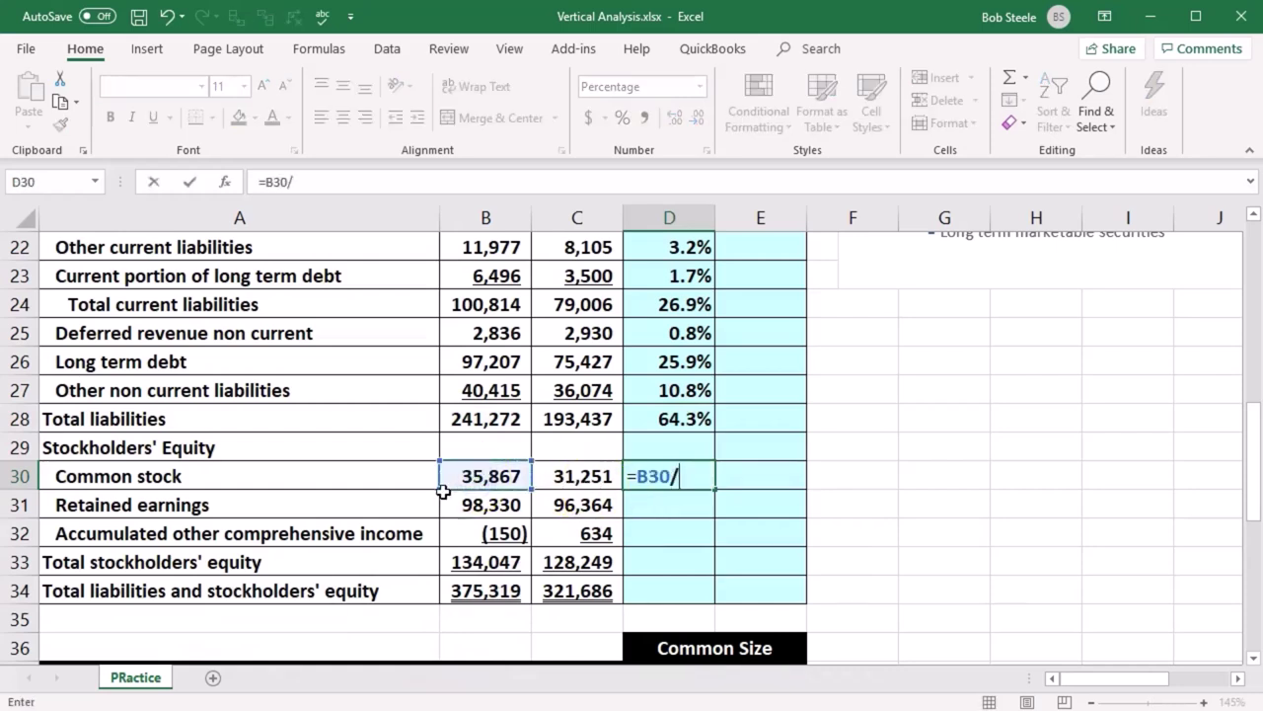
pyautogui.click(461, 584)
pyautogui.press('Return')
# Step: Enter =B31/B34 in D31 for the current-year Retained earnings percentage
pyautogui.write('=')
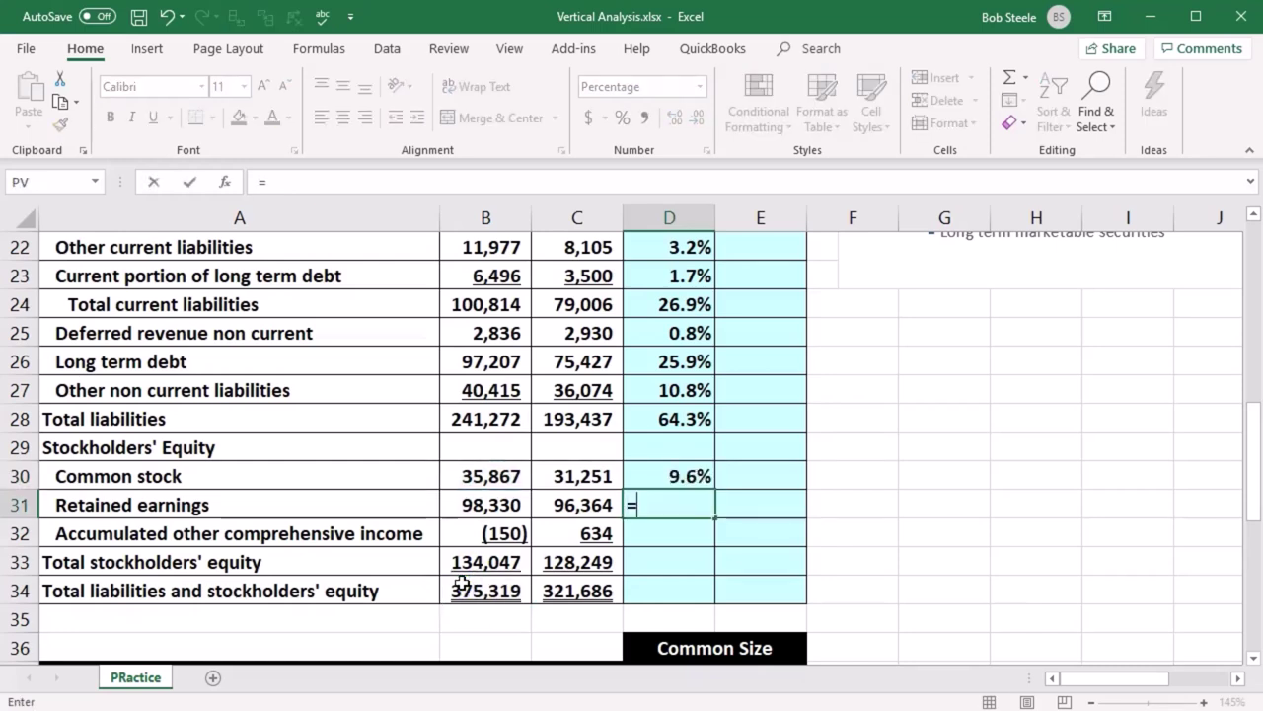
pyautogui.click(503, 506)
pyautogui.write('/')
pyautogui.click(480, 594)
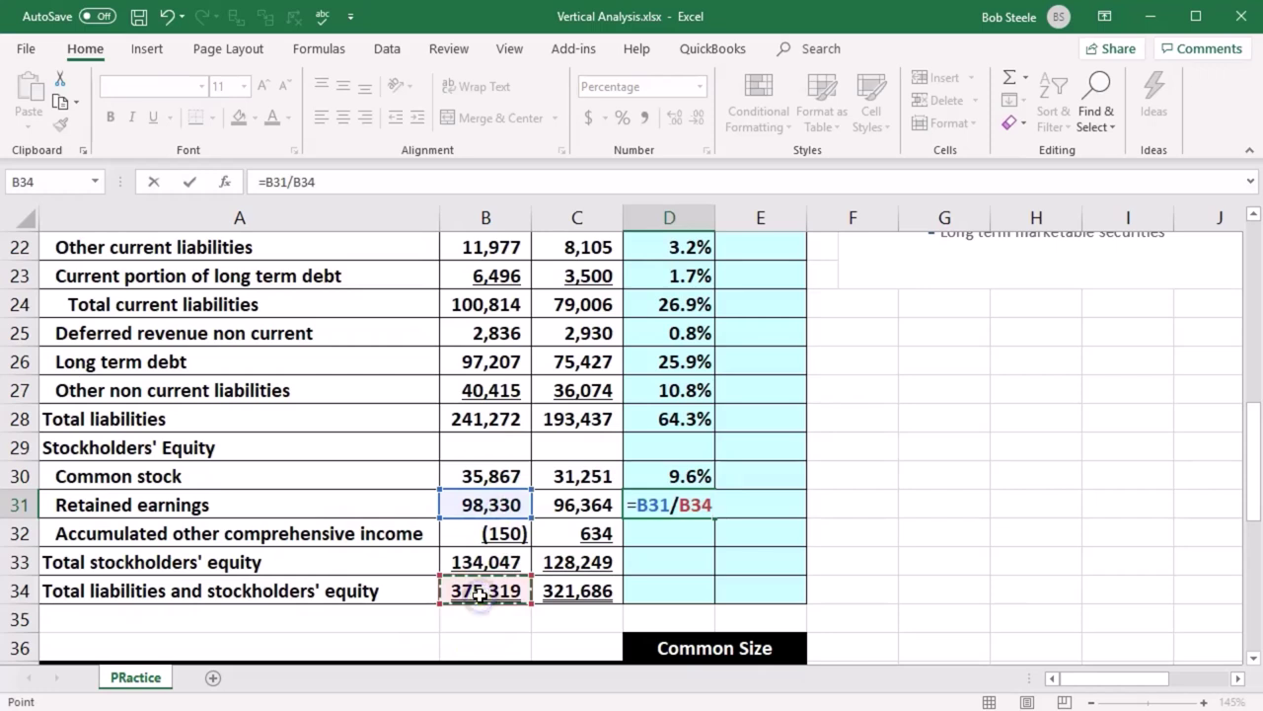
pyautogui.press('Return')
# Step: Calculate the current-year Accumulated other comprehensive income percentage in D32 by dividing B32 by B34
pyautogui.write('=')
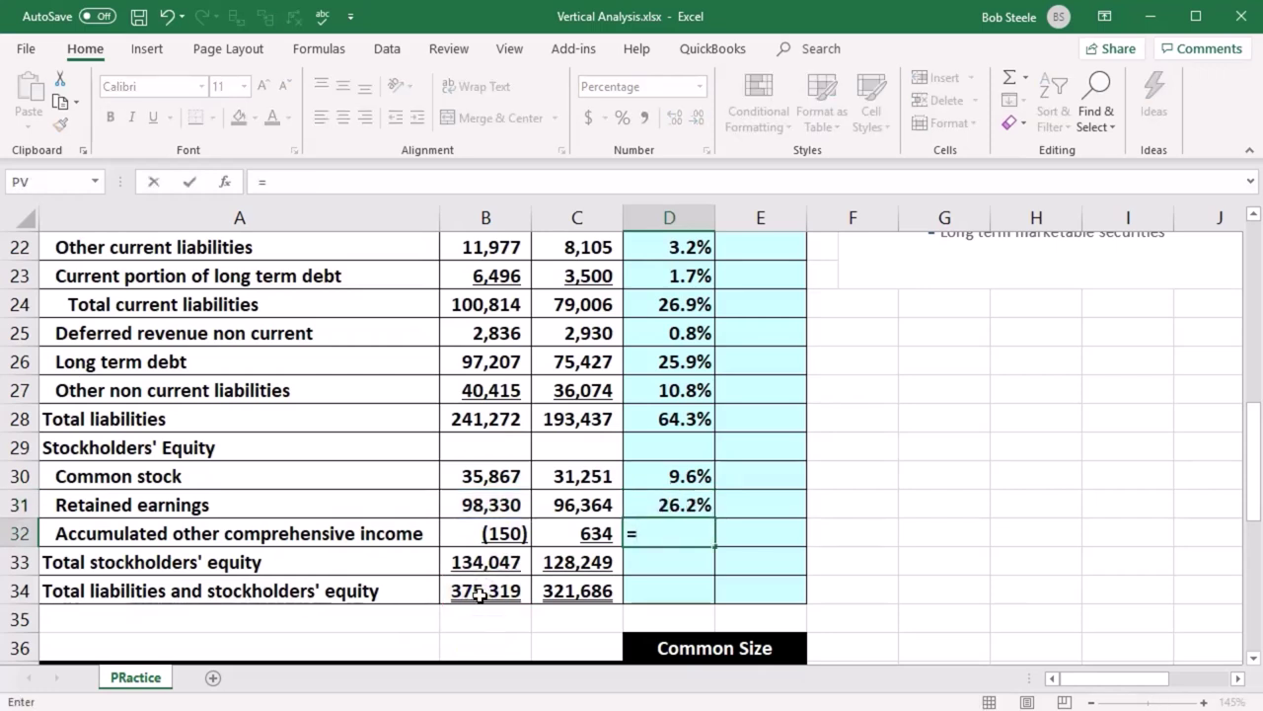
pyautogui.click(477, 538)
pyautogui.write('/')
pyautogui.click(489, 589)
pyautogui.press('Return')
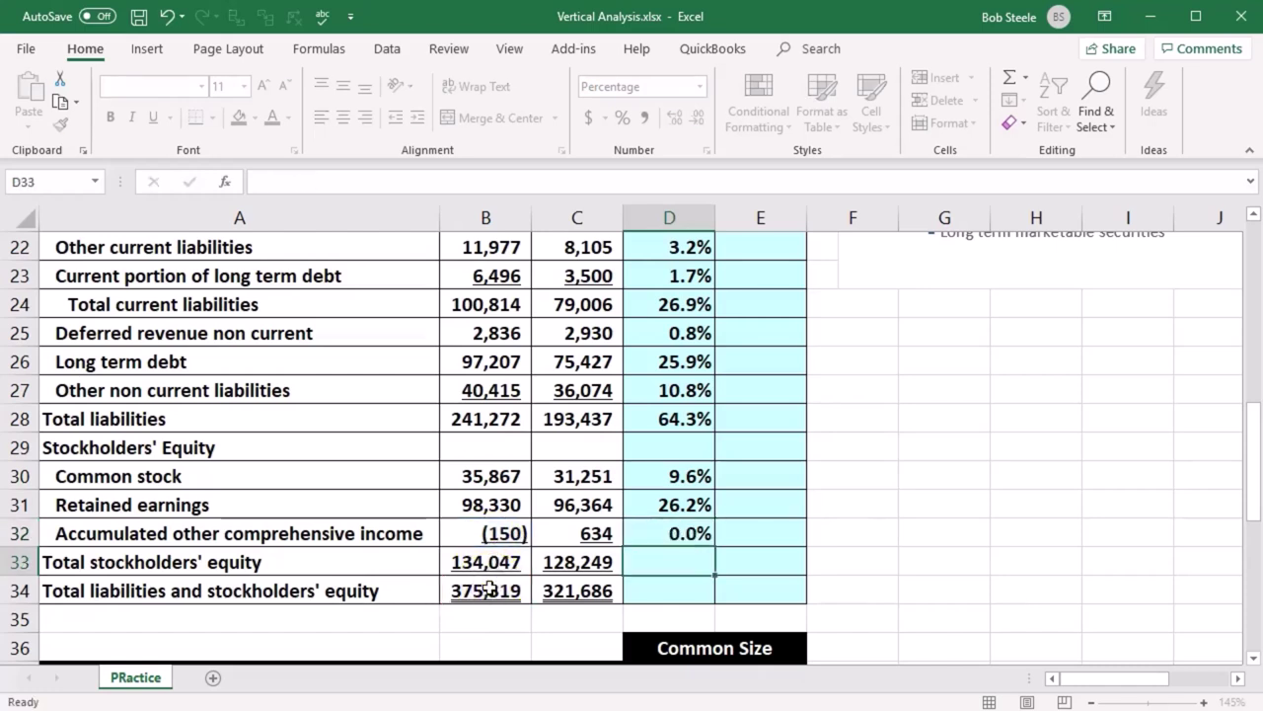
# Step: Calculate the current-year Total stockholders' equity percentage in D33 with the formula =B33/B34
pyautogui.write('=')
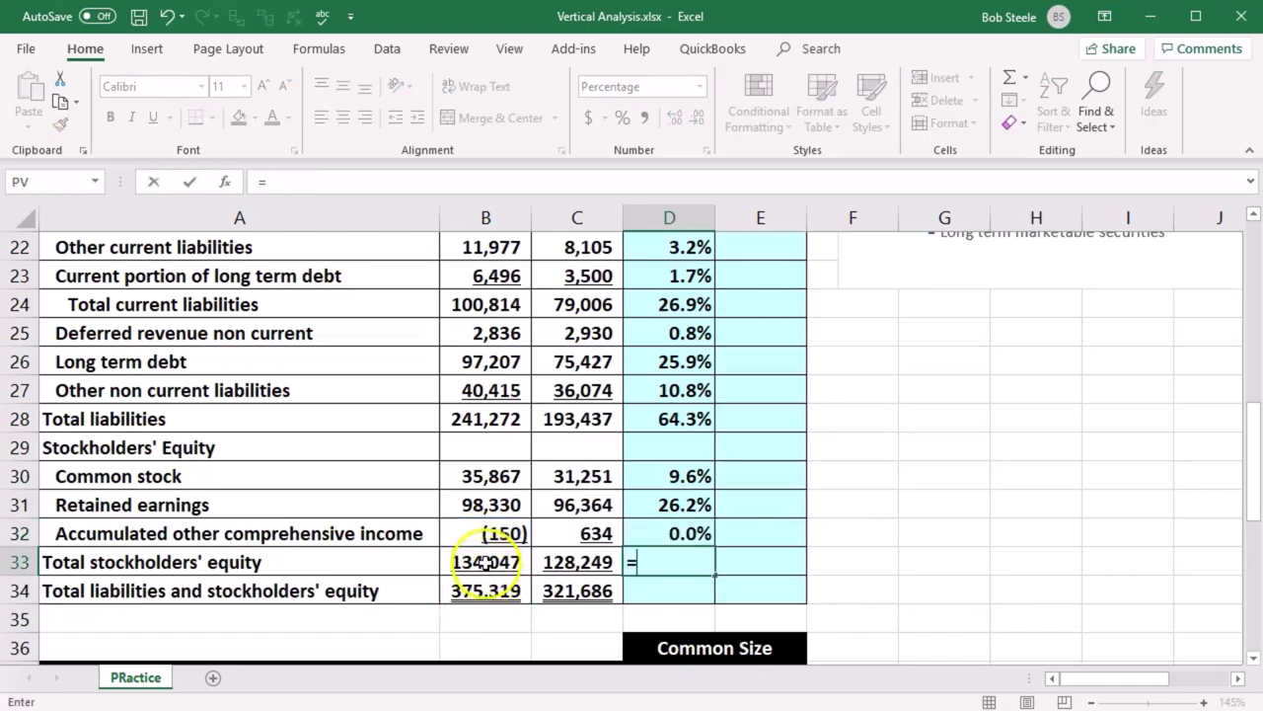
pyautogui.click(486, 562)
pyautogui.write('/')
pyautogui.click(491, 590)
pyautogui.press('Return')
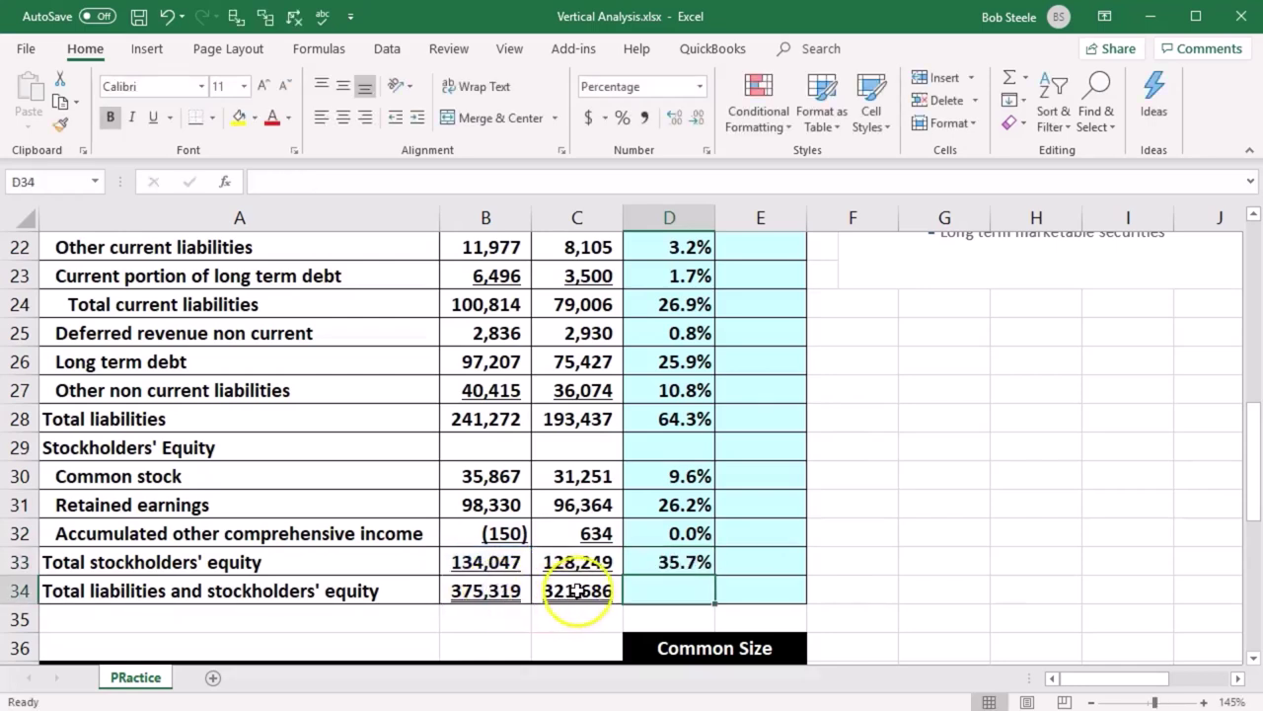
# Step: Enter =B34/B34 in D34 for the current-year Total liabilities and stockholders' equity percentage
pyautogui.write('=')
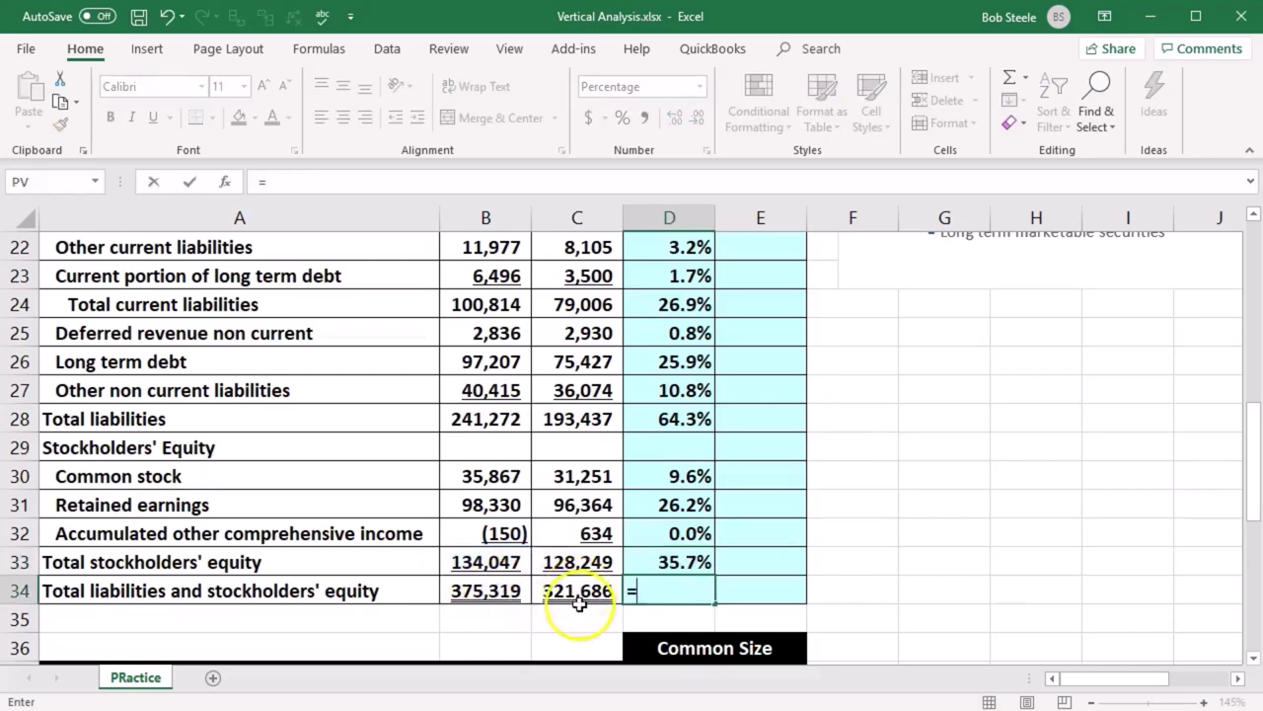
pyautogui.click(489, 593)
pyautogui.write('/')
pyautogui.click(491, 593)
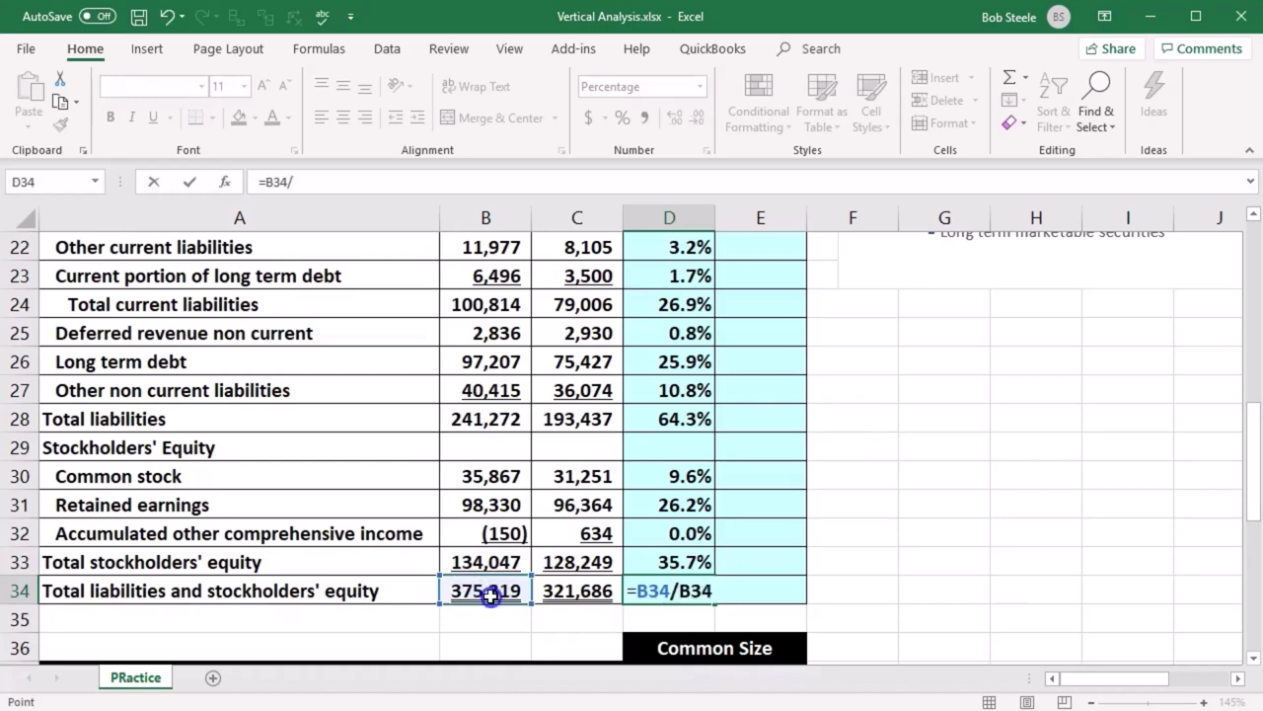
pyautogui.press('Return')
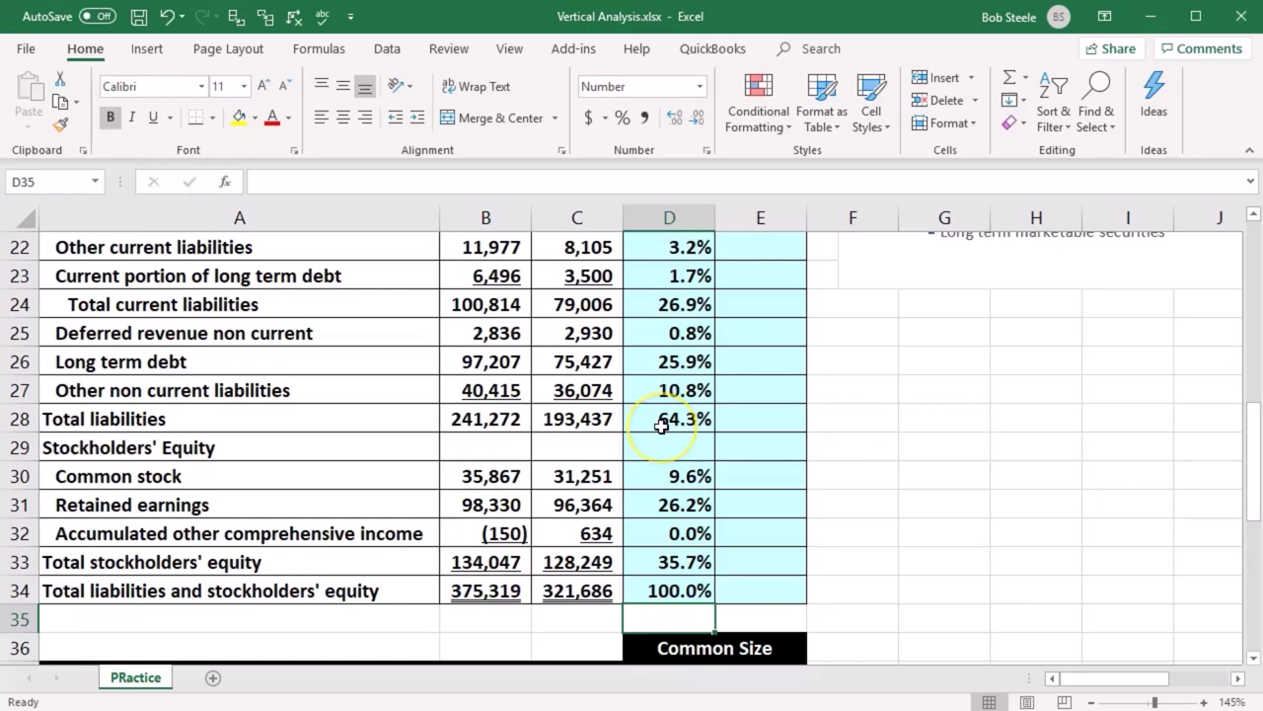
# Step: Check the sum of the percentages in D28:D32, and compare Total assets in B17 with Total liabilities and stockholders' equity in B34
pyautogui.moveTo(663, 420); pyautogui.dragTo(685, 533)
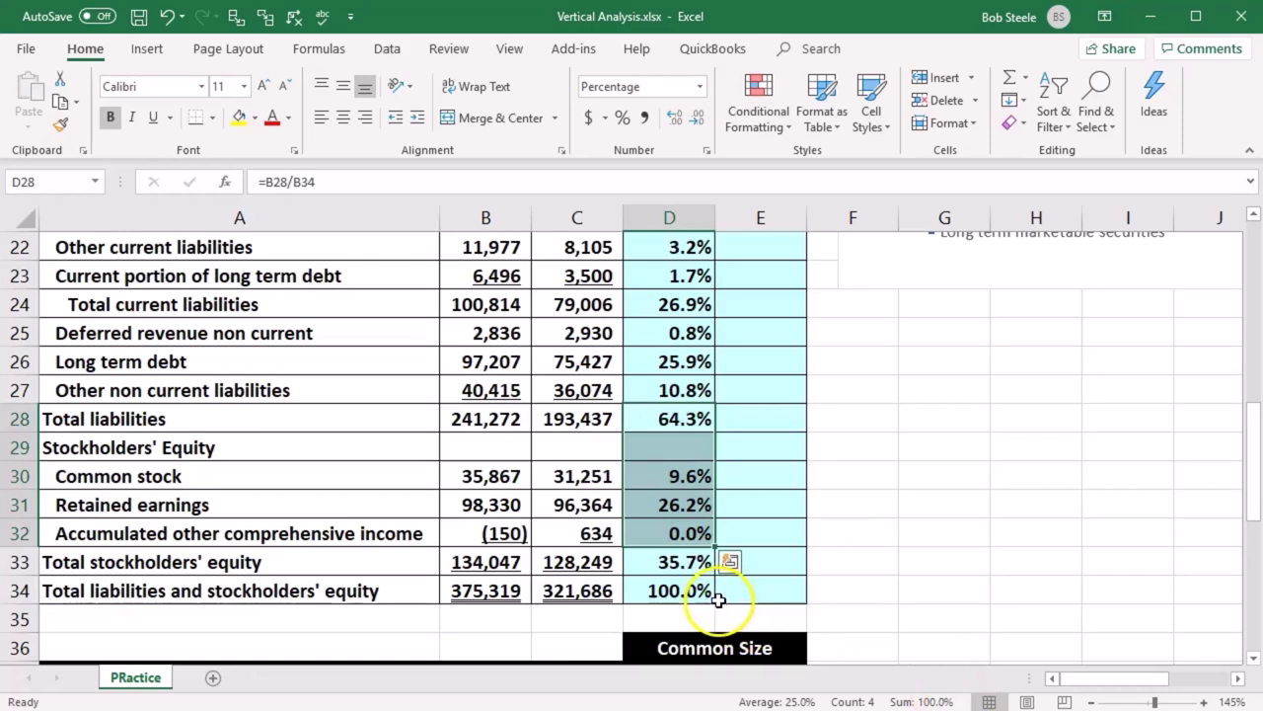
pyautogui.click(520, 563)
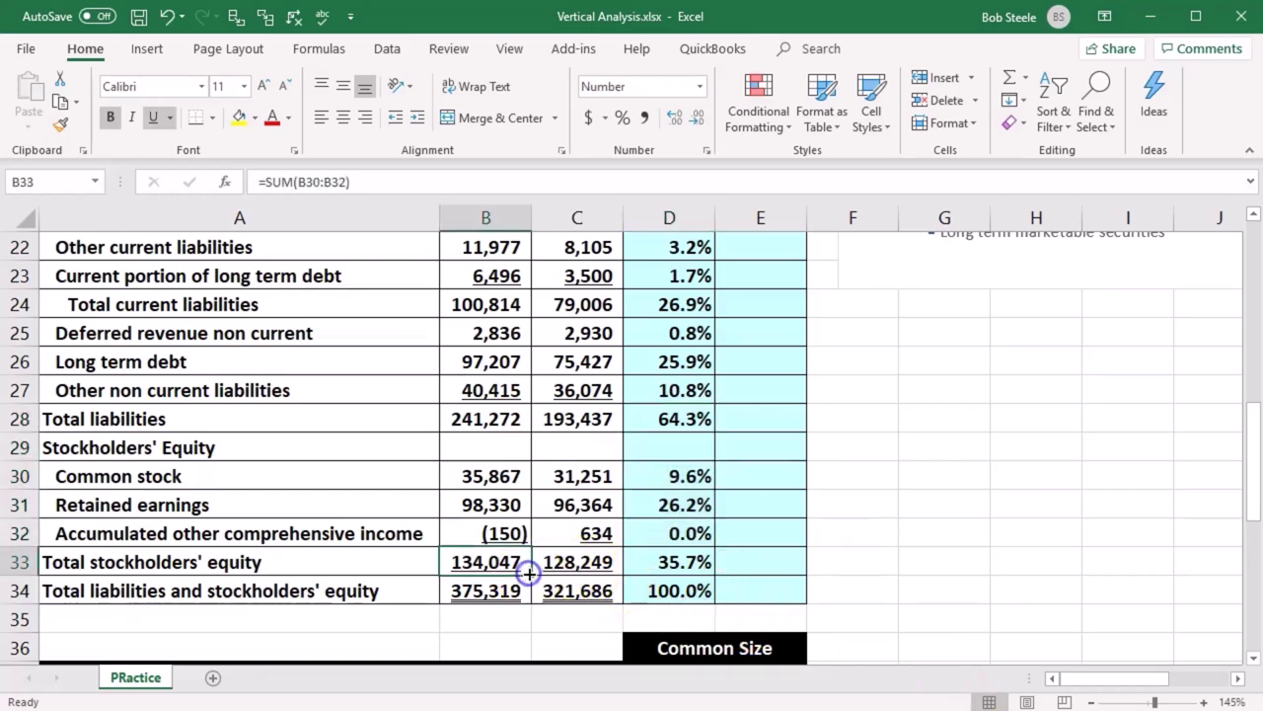
pyautogui.click(505, 592)
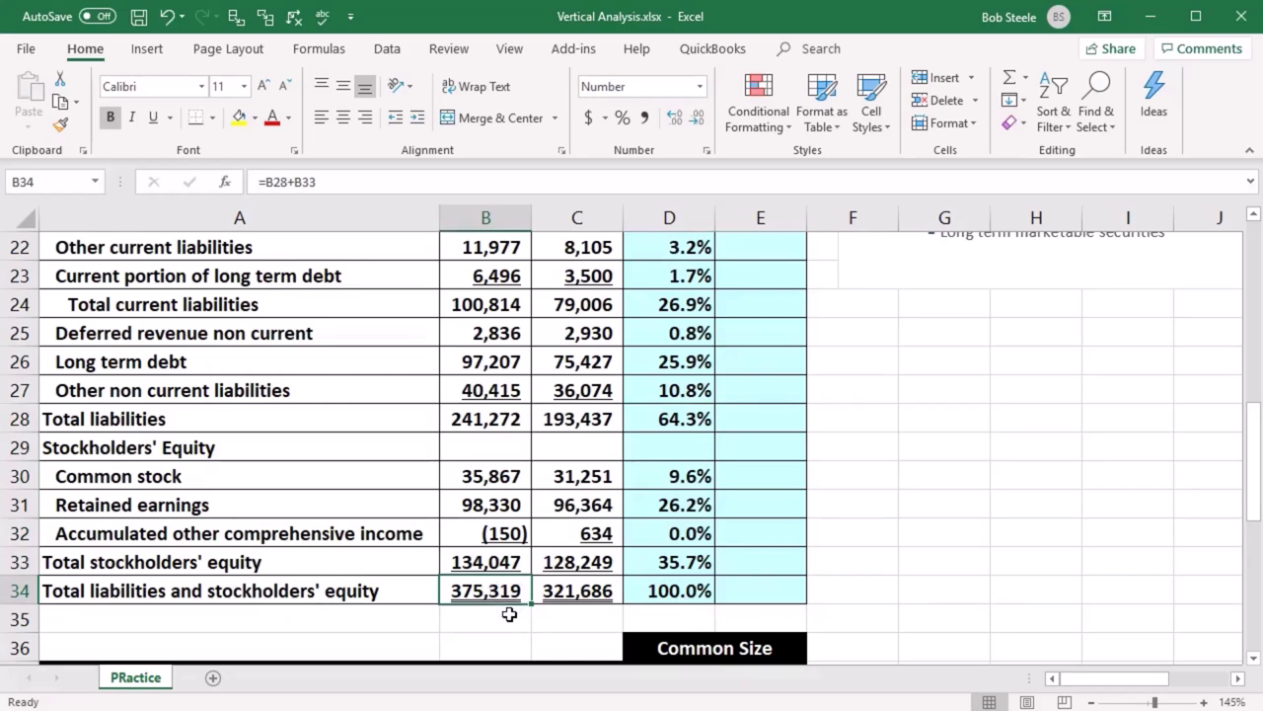
pyautogui.scroll(3, 510, 614)
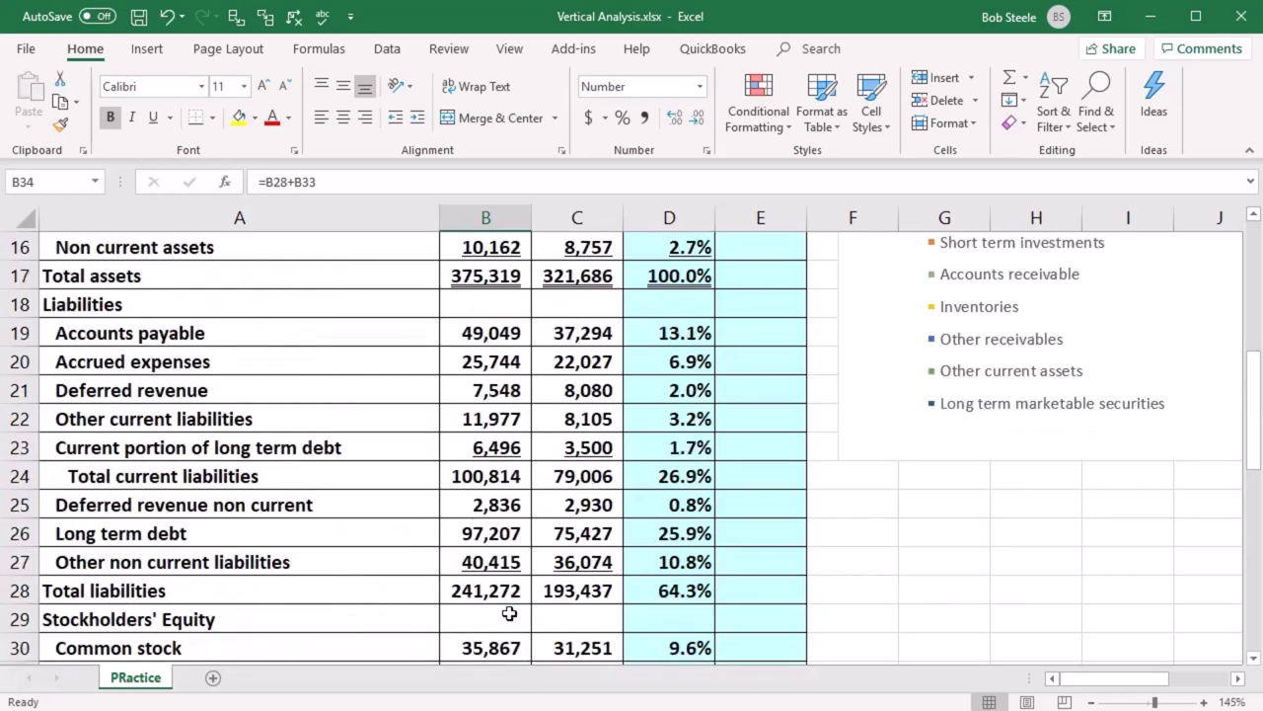
pyautogui.click(493, 365)
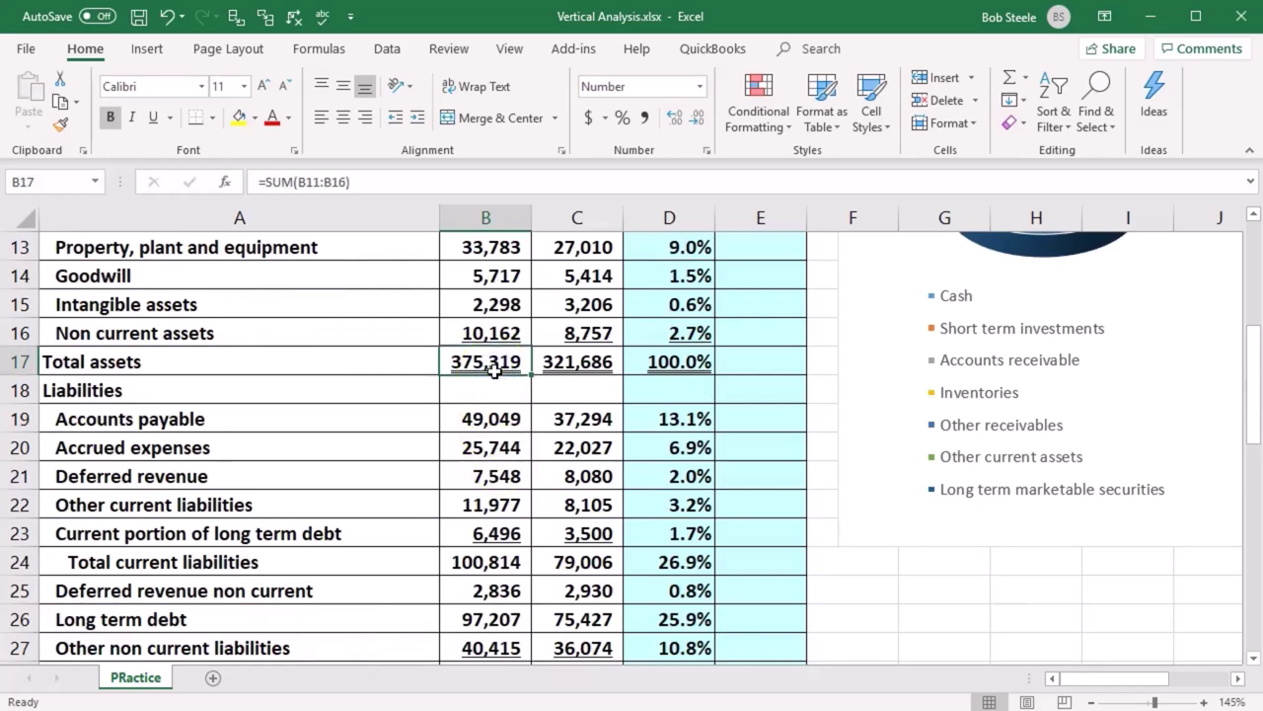
pyautogui.scroll(-3, 494, 369)
pyautogui.click(487, 587)
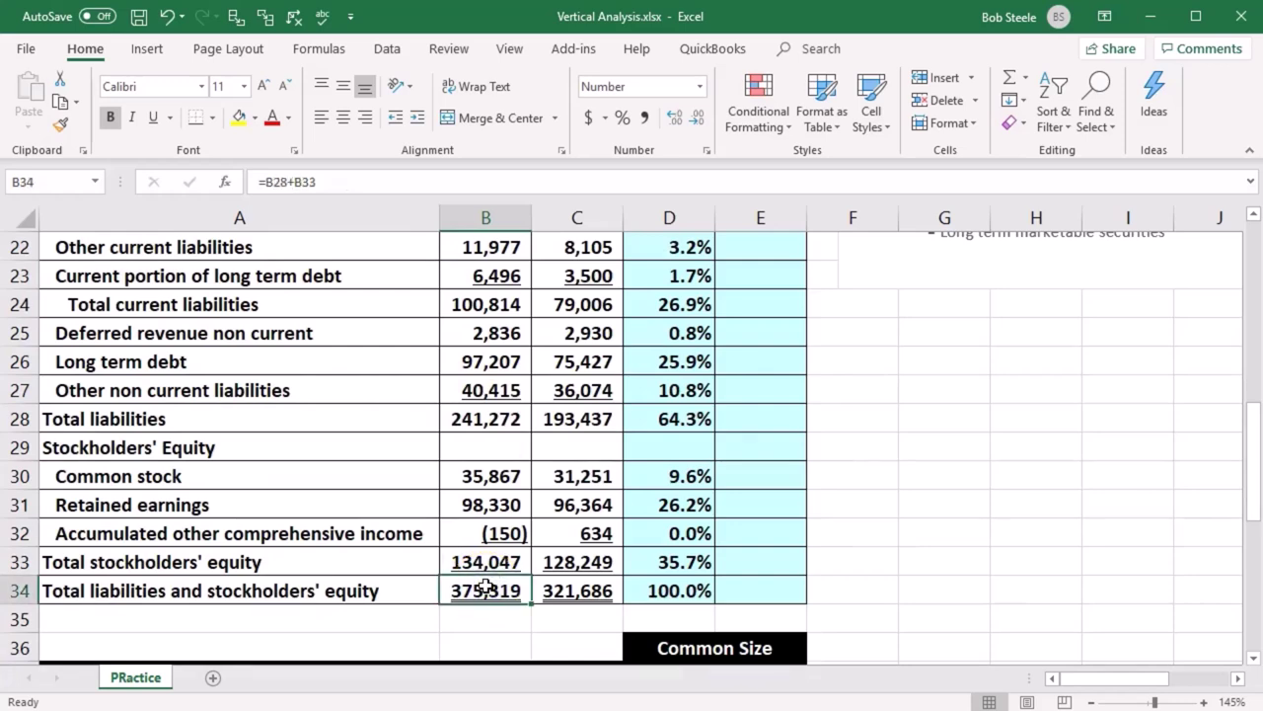
pyautogui.scroll(2, 487, 588)
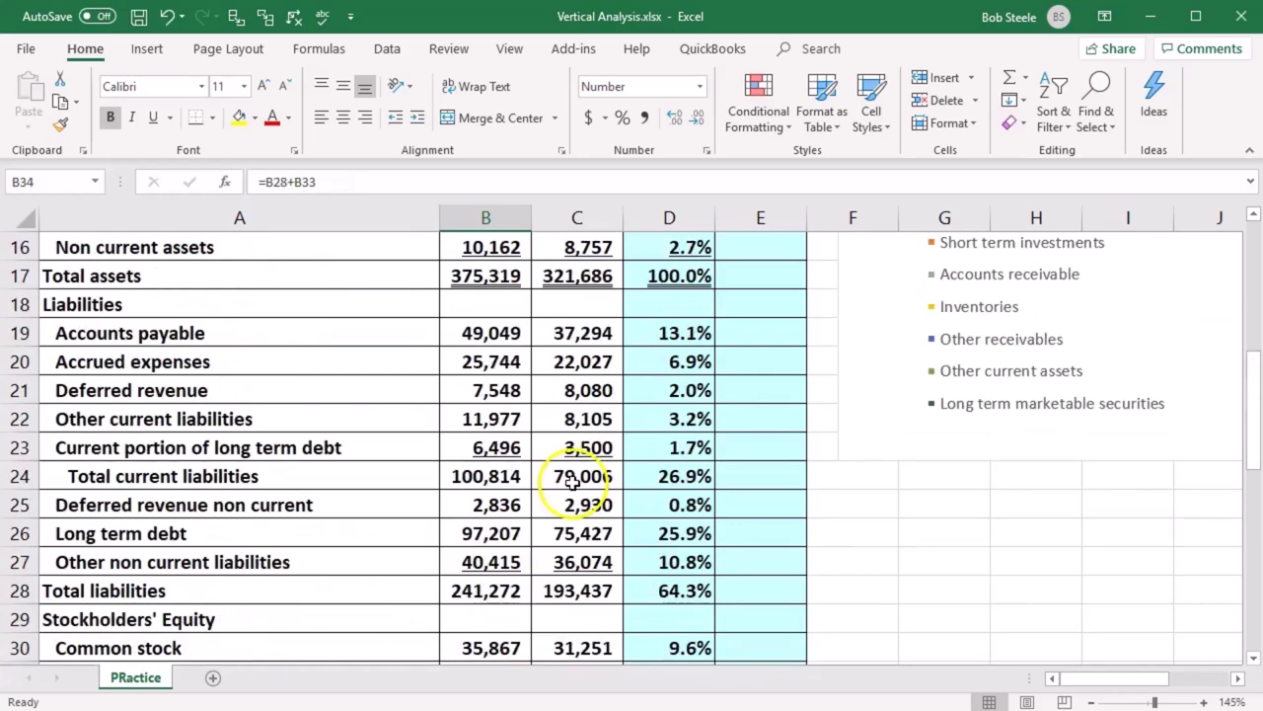
pyautogui.click(668, 335)
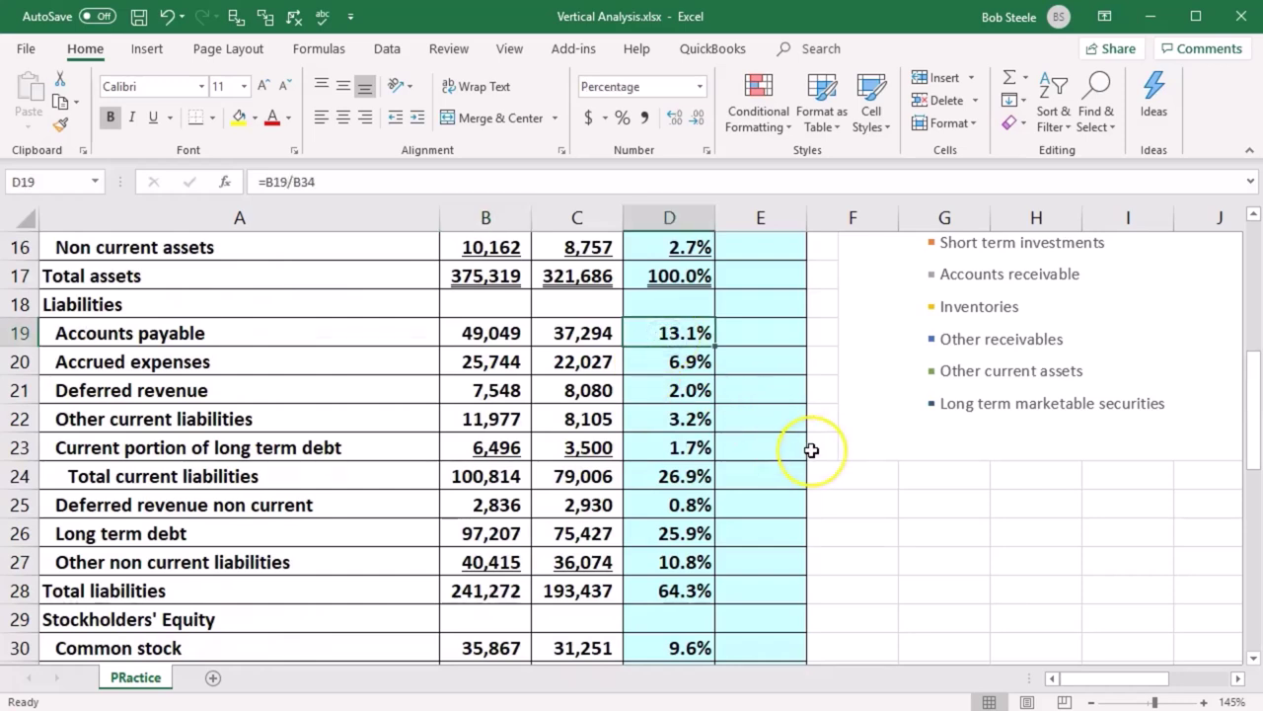
# Step: Review the current-year percentages for the liabilities and stockholders' equity items in D19:D33
pyautogui.scroll(-2, 810, 450)
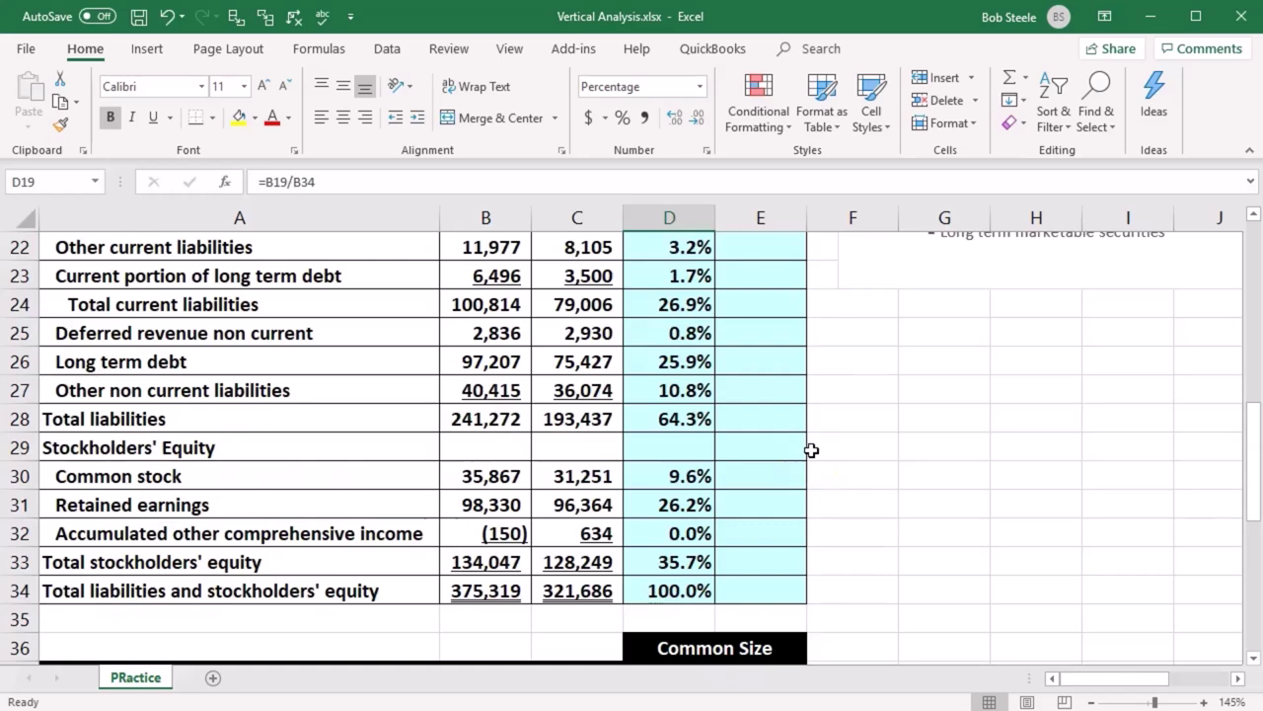
pyautogui.scroll(2, 811, 450)
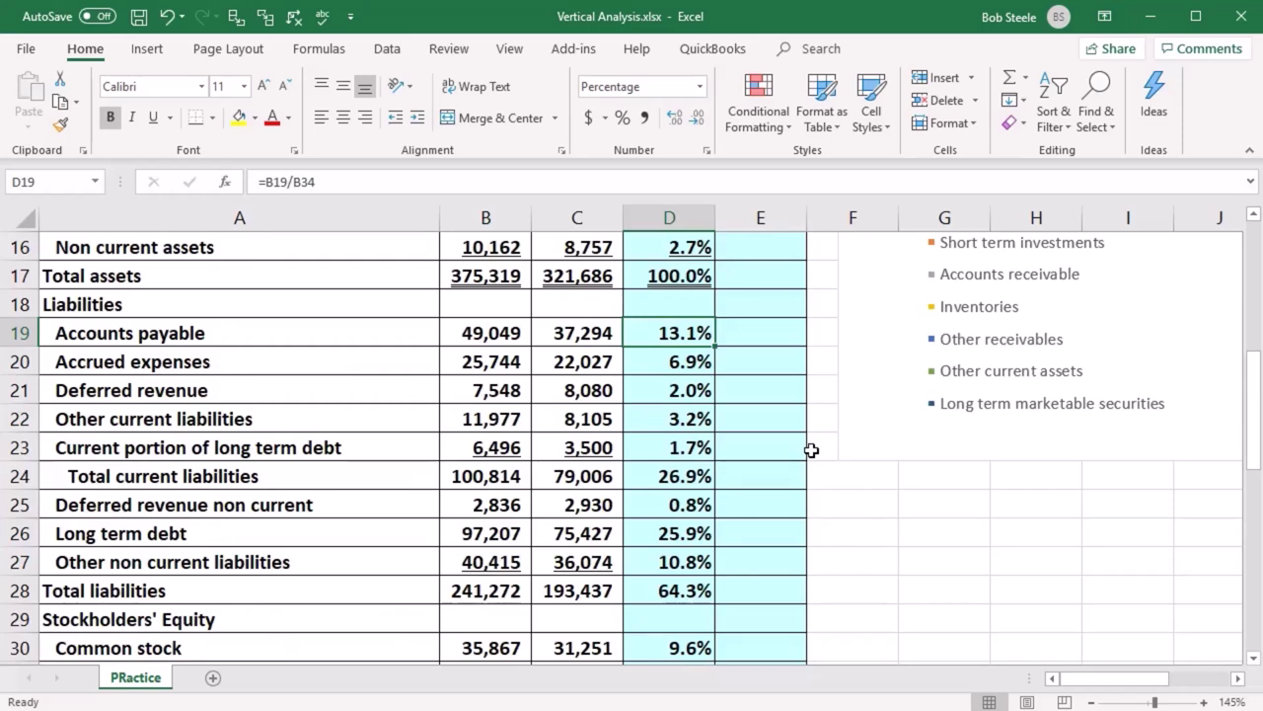
pyautogui.press('Down')
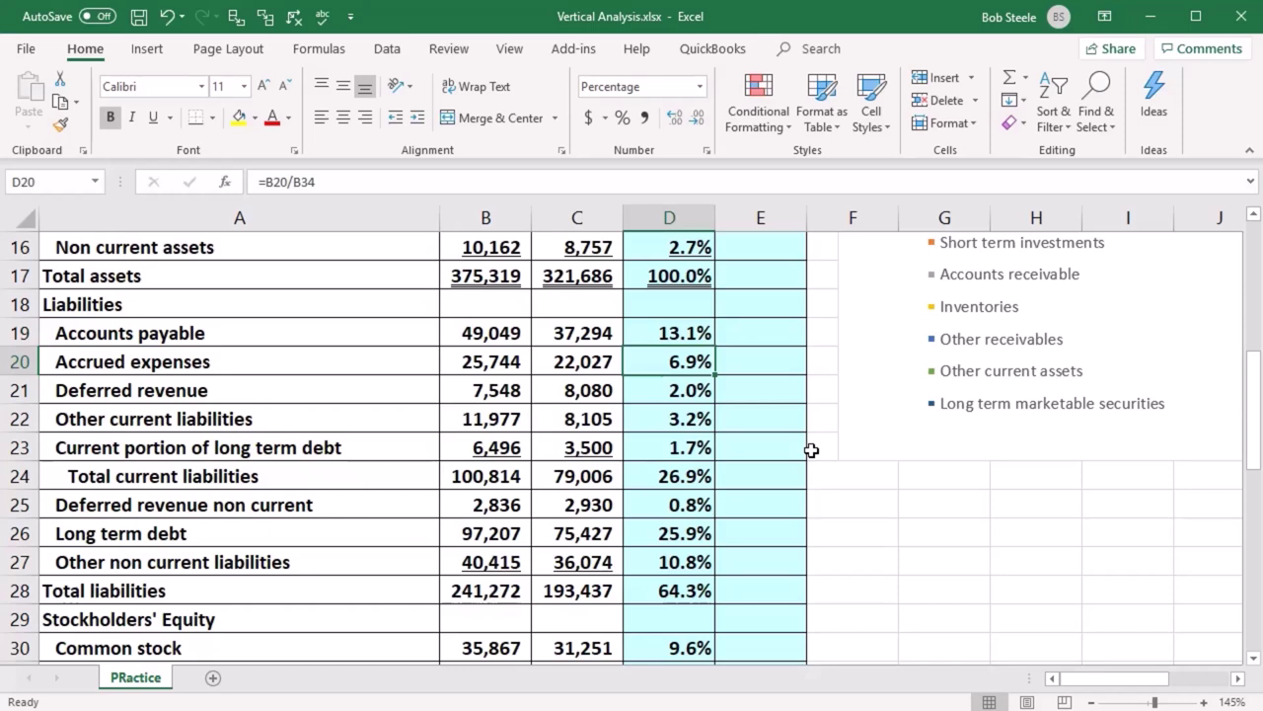
pyautogui.press('Down')
pyautogui.press('Down')
pyautogui.press('Down')
pyautogui.press('Down')
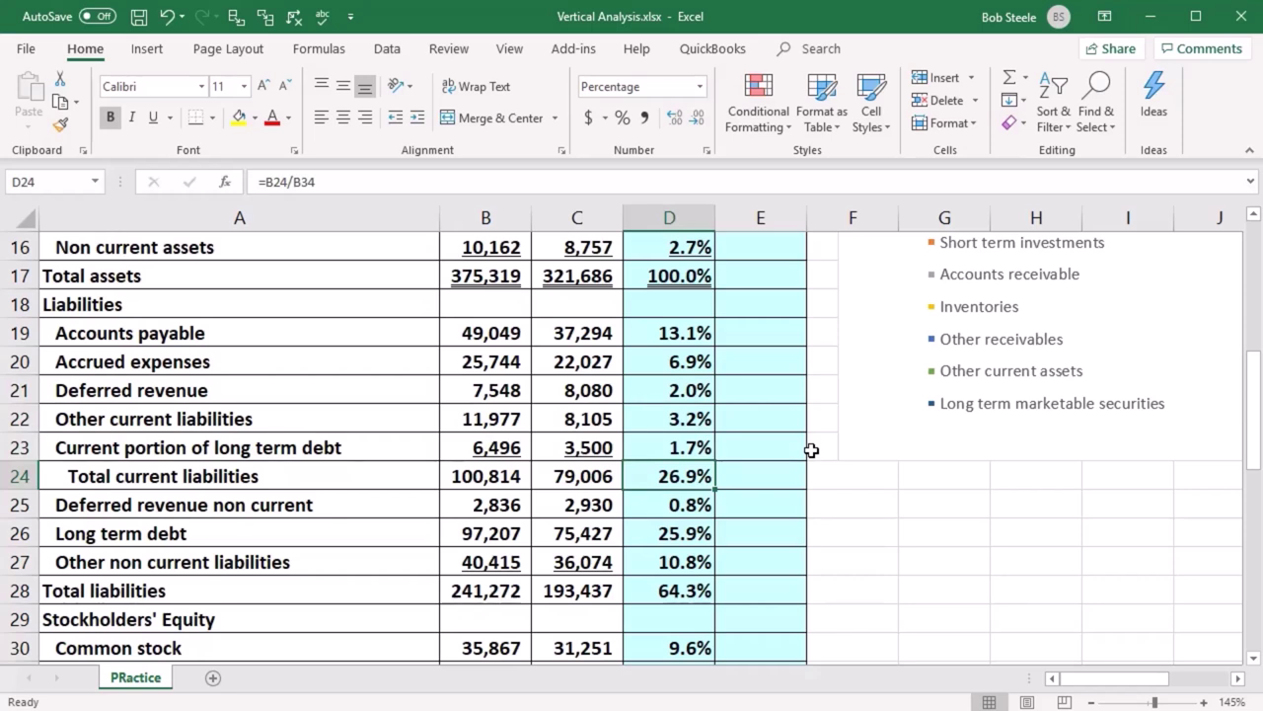
pyautogui.press('Down')
pyautogui.press('Down')
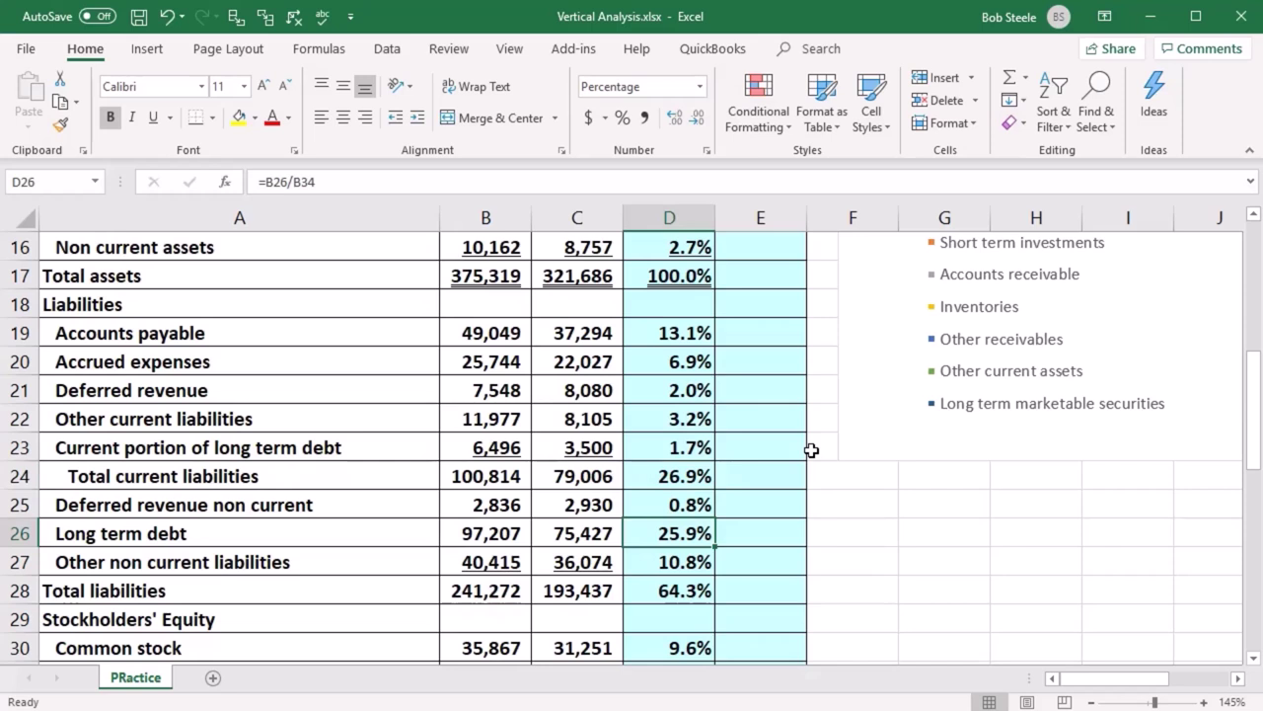
pyautogui.press('Down')
pyautogui.press('Down')
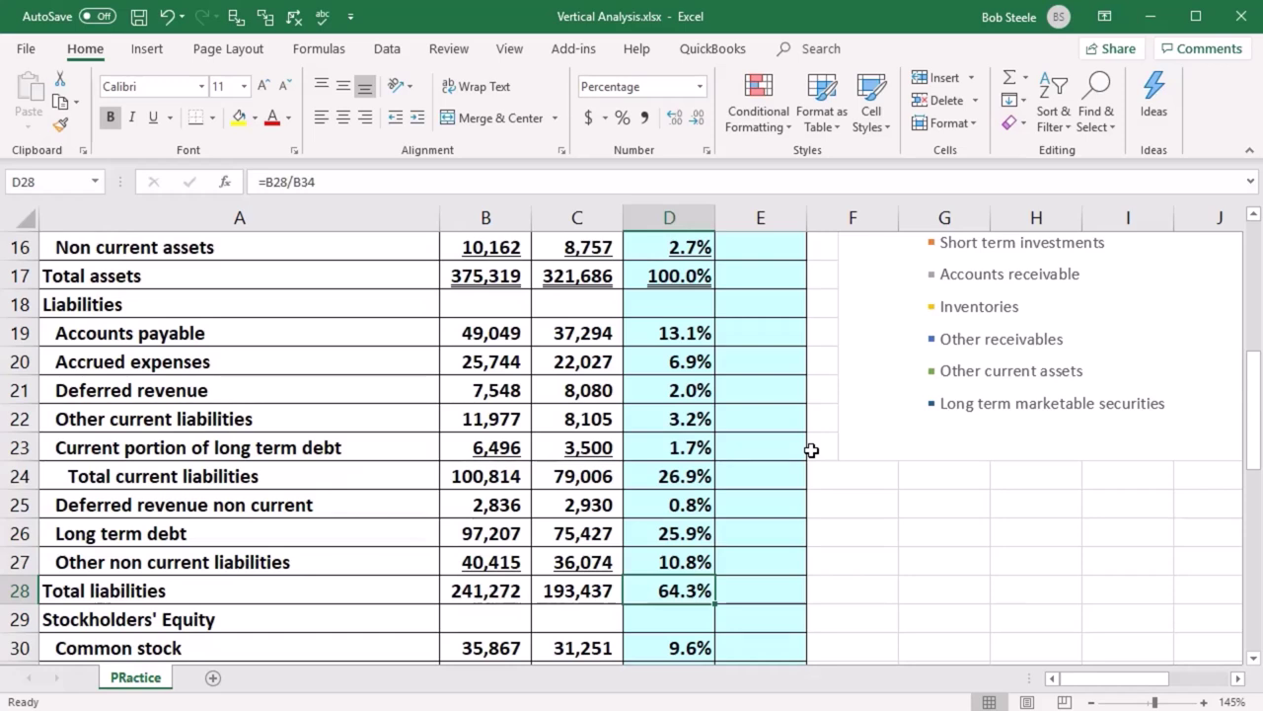
pyautogui.scroll(-2, 811, 450)
pyautogui.press('Down')
pyautogui.press('Down')
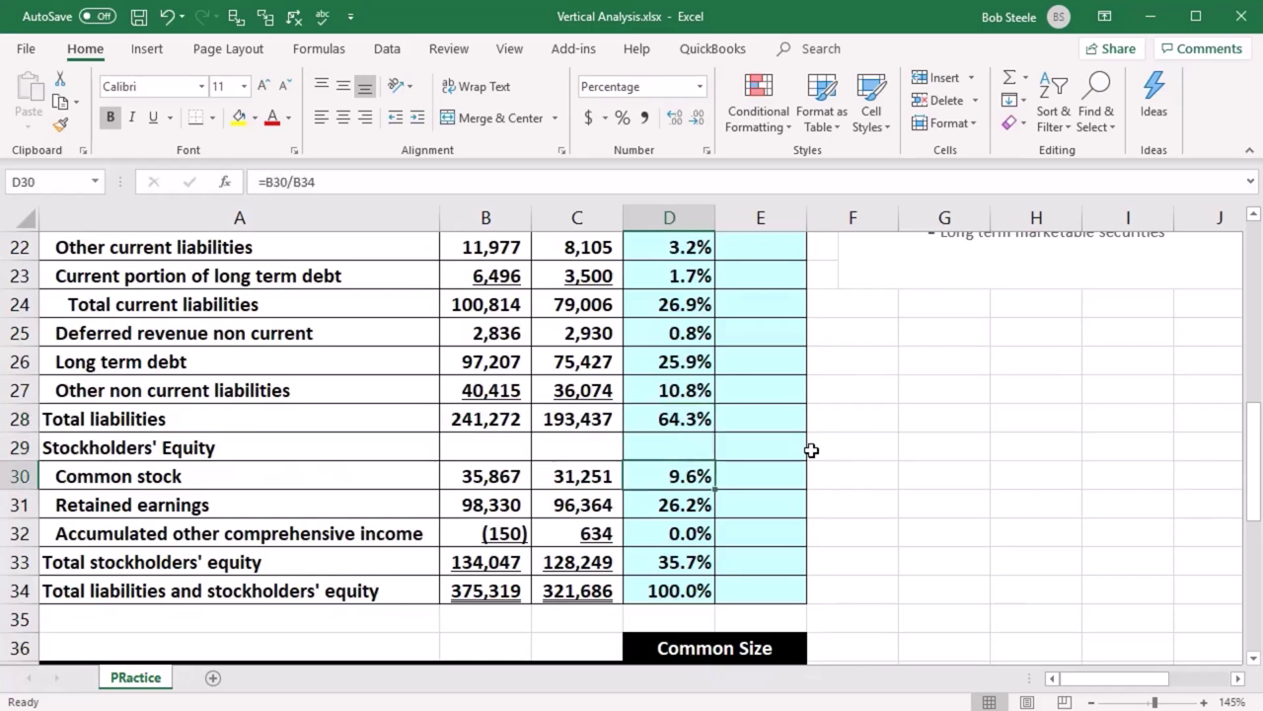
pyautogui.press('Down')
pyautogui.press('Down')
pyautogui.press('Down')
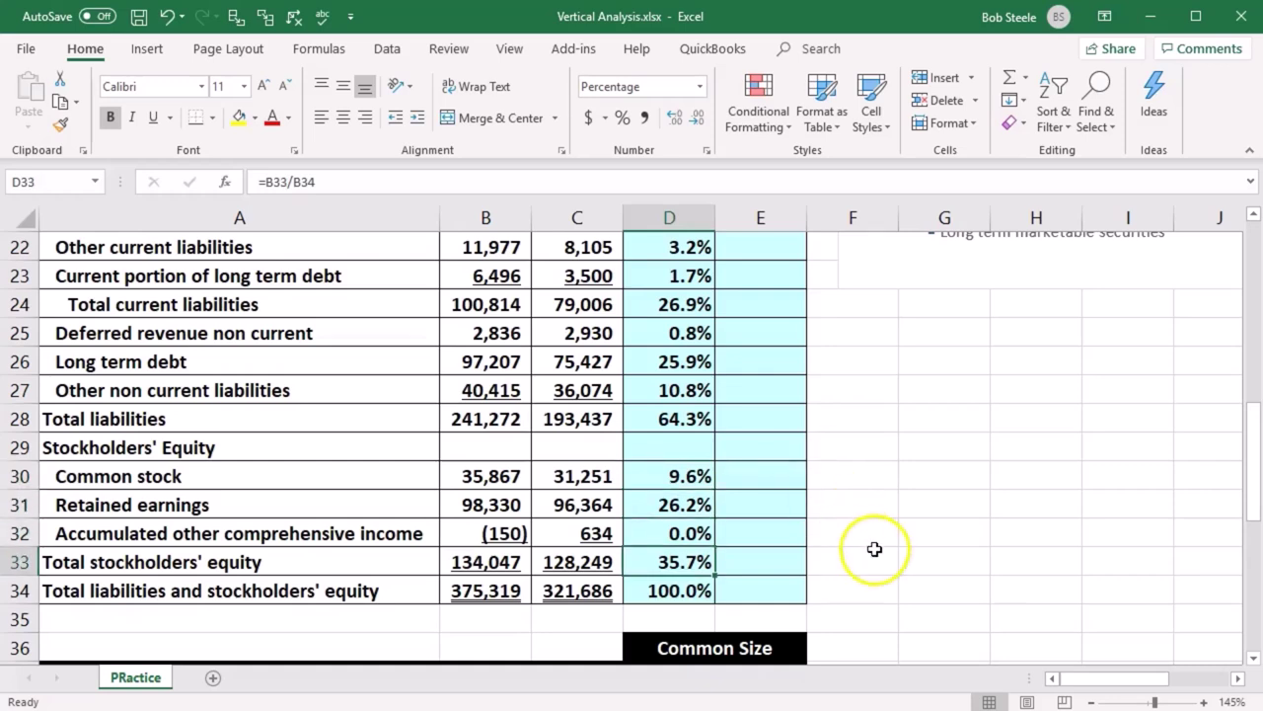
pyautogui.scroll(6, 874, 550)
pyautogui.scroll(1, 879, 550)
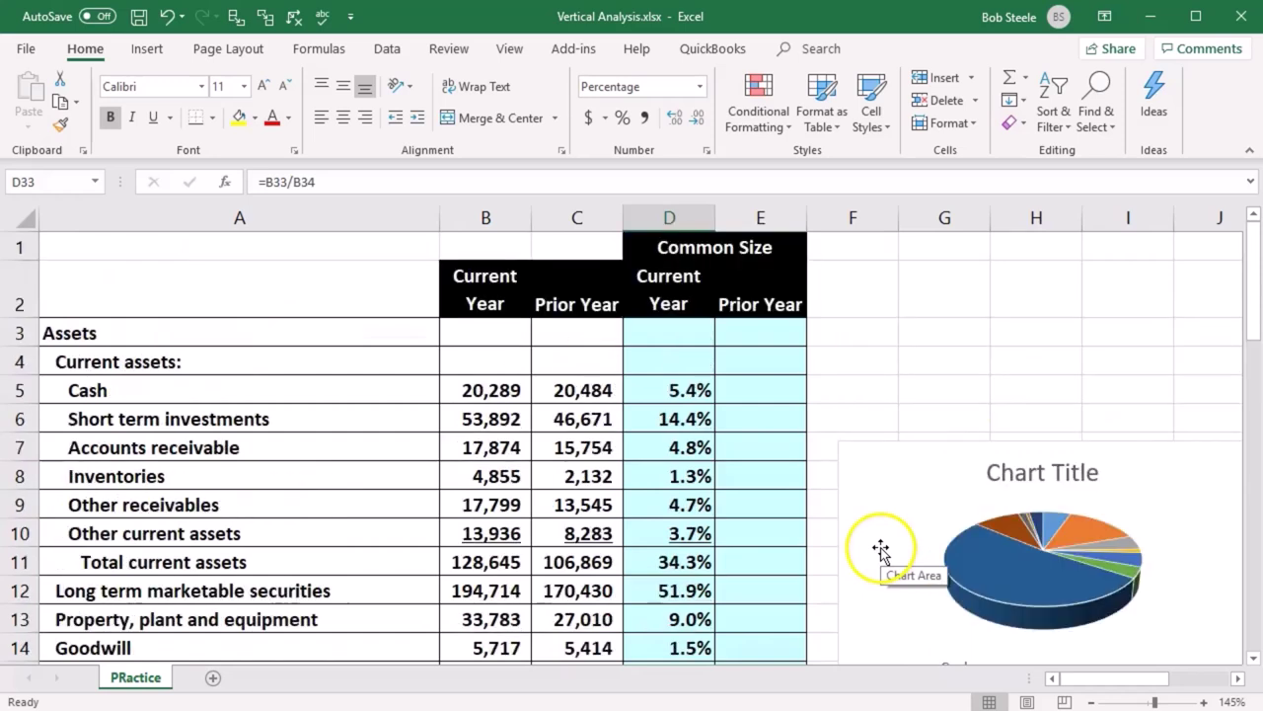
pyautogui.click(767, 396)
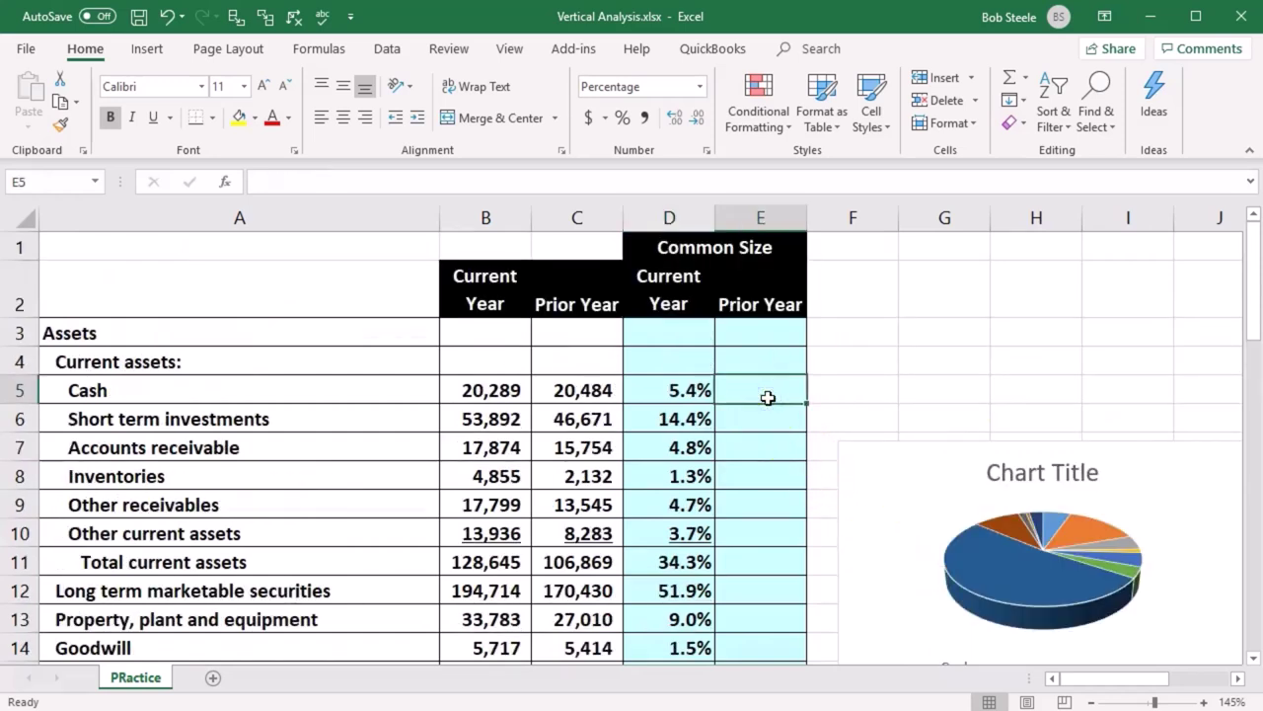
pyautogui.write('=')
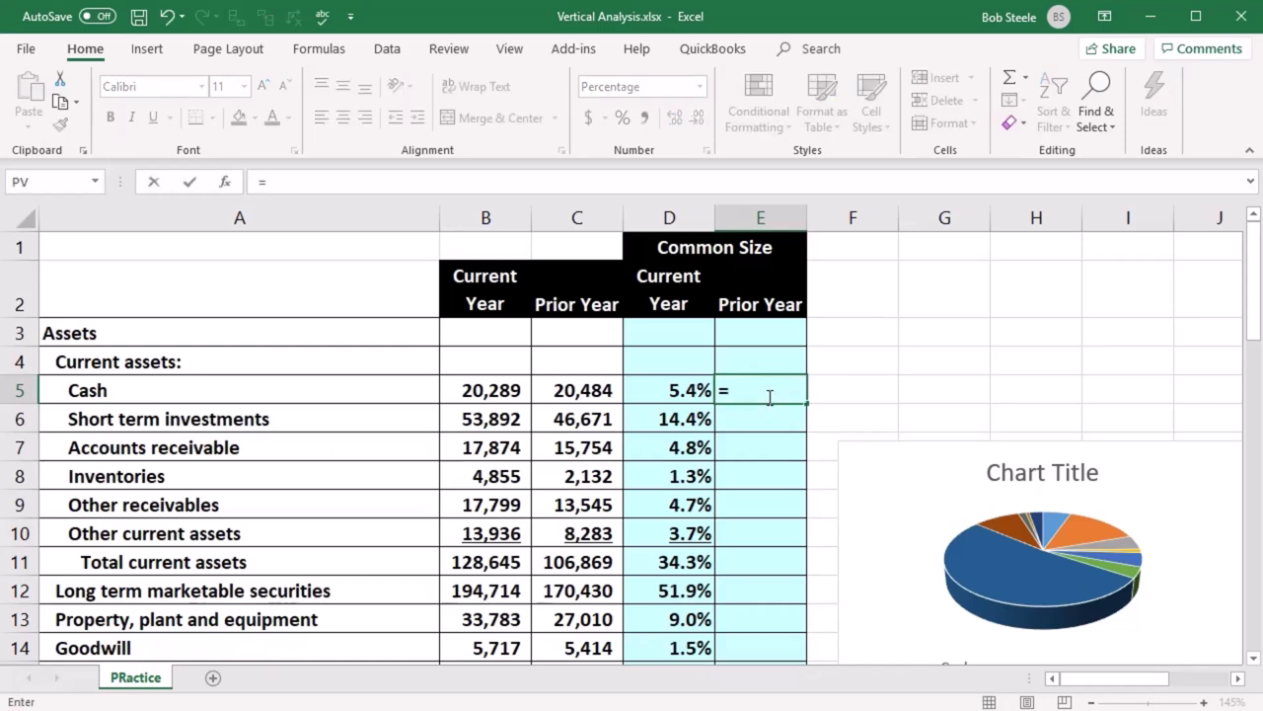
pyautogui.click(597, 391)
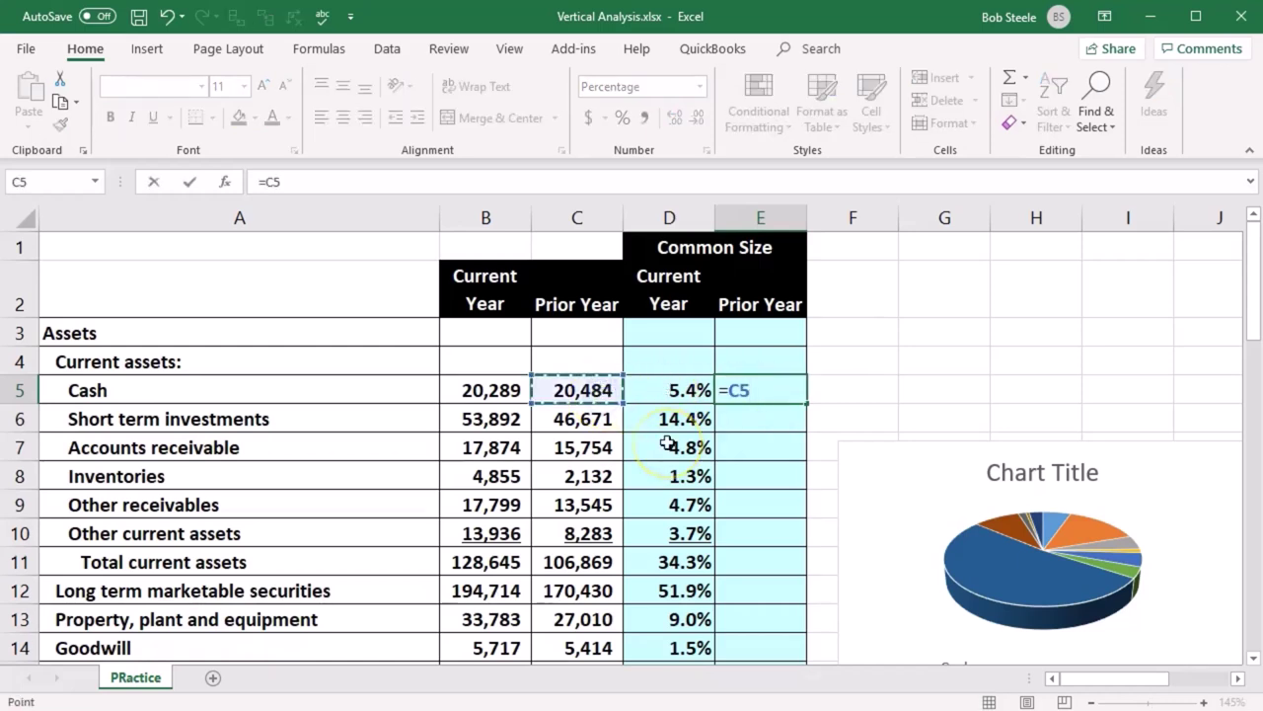
pyautogui.write('=')
pyautogui.scroll(-2, 669, 445)
pyautogui.click(580, 533)
pyautogui.press('Return')
pyautogui.scroll(2, 580, 533)
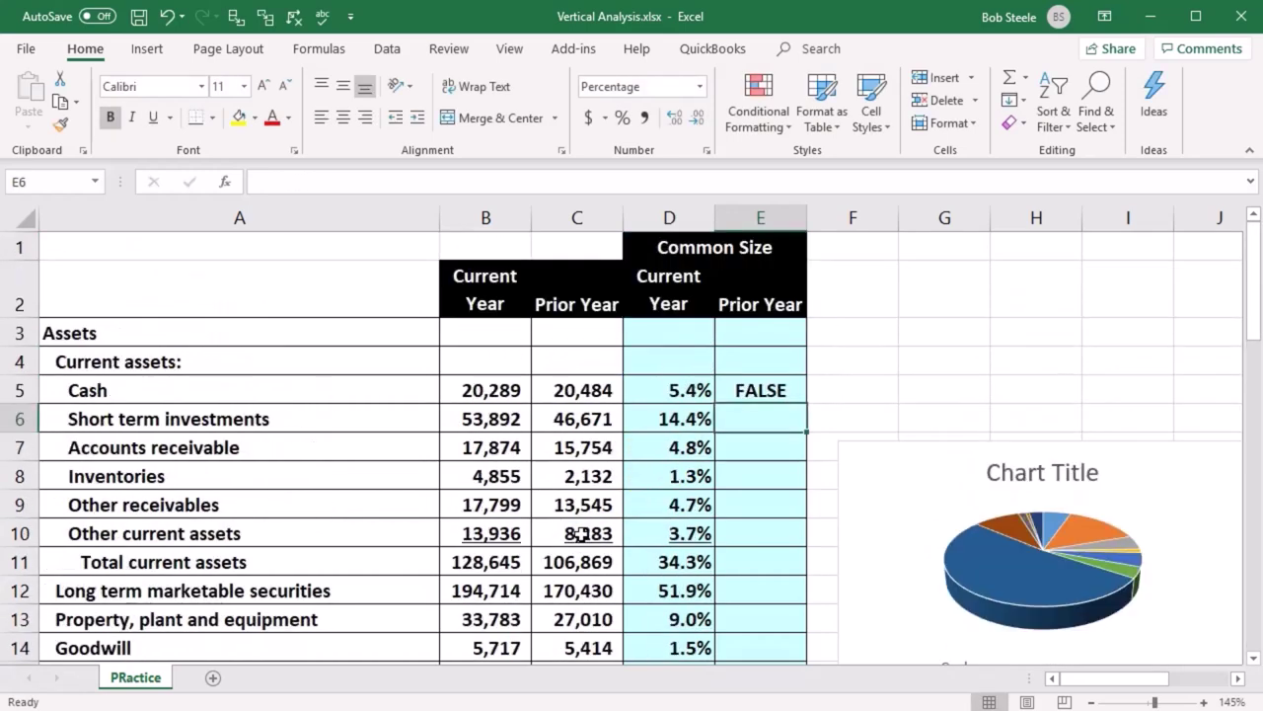
# Step: Calculate the prior-year Cash percentage in E5 with the formula =C5/C17
pyautogui.click(768, 383)
pyautogui.write('=')
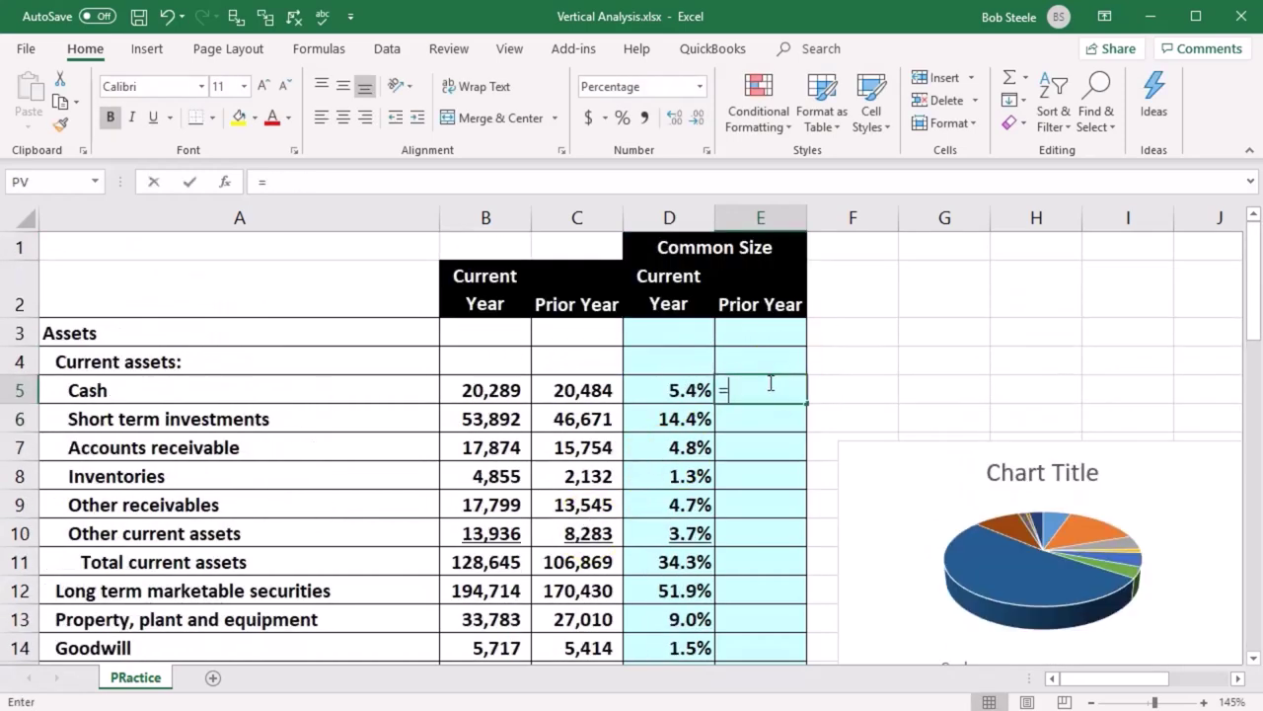
pyautogui.click(589, 393)
pyautogui.write('/')
pyautogui.scroll(-3, 582, 395)
pyautogui.click(568, 454)
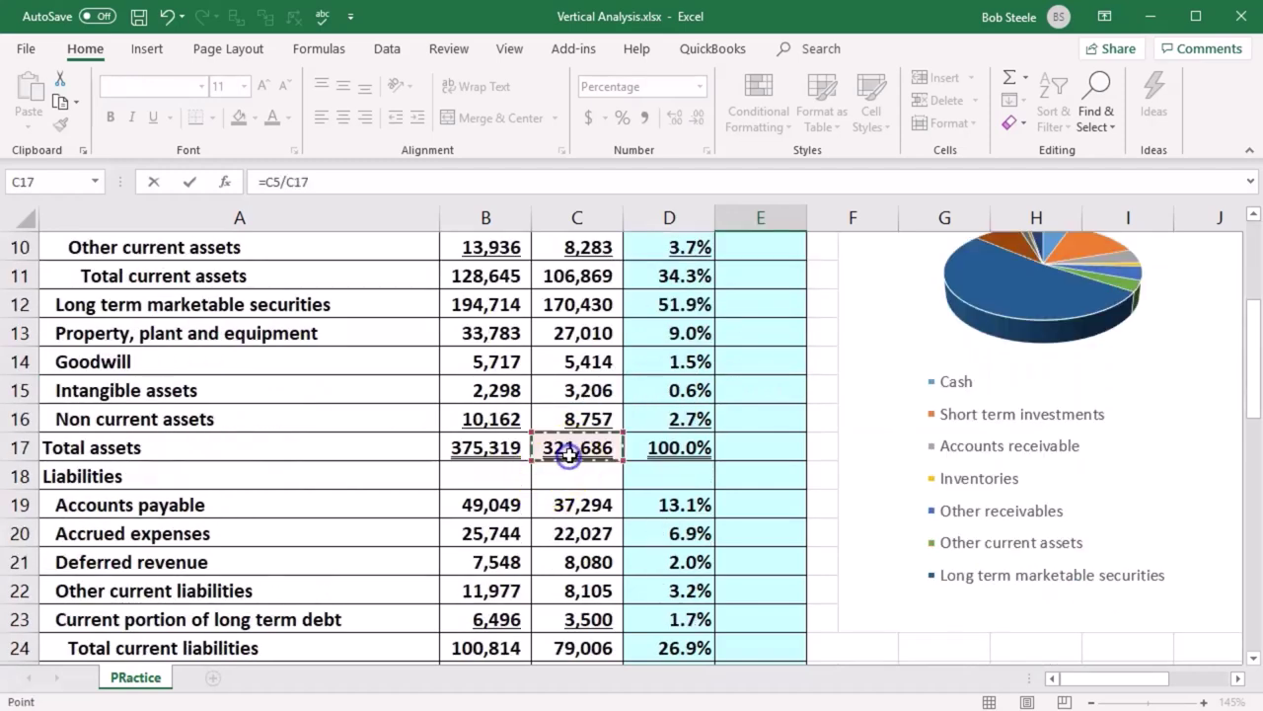
pyautogui.scroll(2, 668, 418)
pyautogui.click(760, 389)
# Step: Try to copy the prior-year Cash percentage formula from E5 down to E6
pyautogui.moveTo(813, 412); pyautogui.dragTo(807, 407)
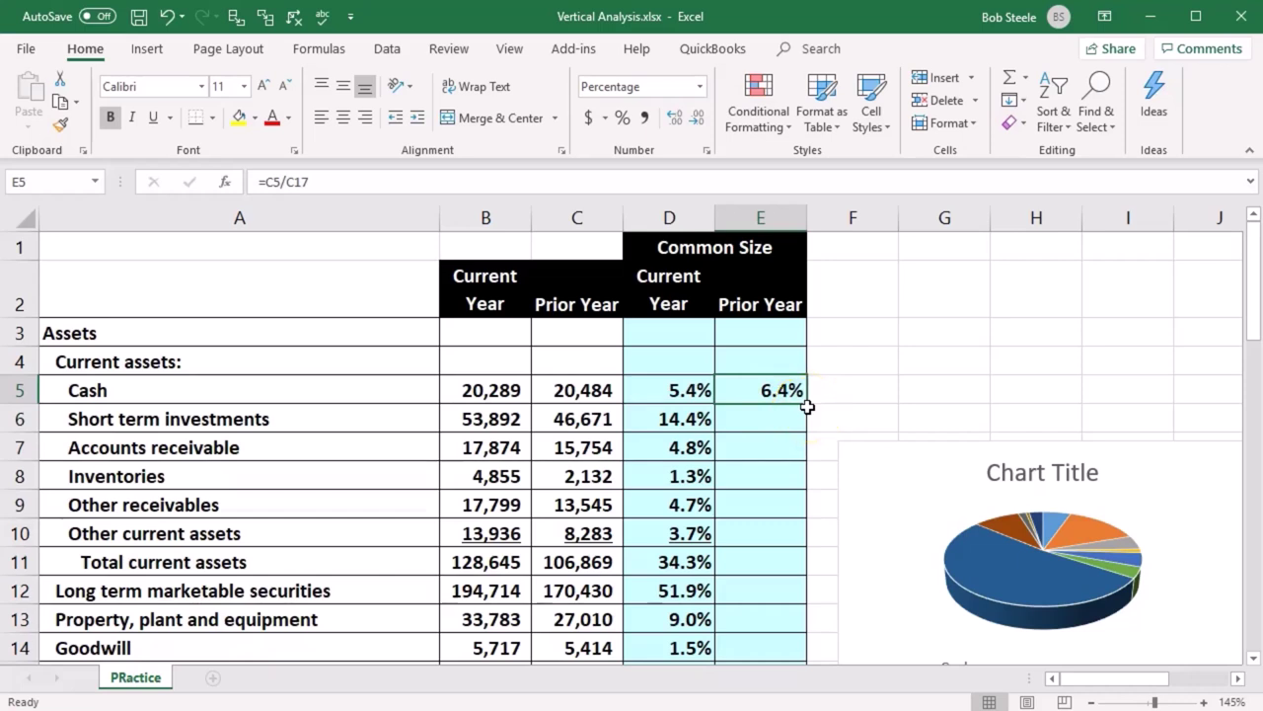
pyautogui.moveTo(808, 403); pyautogui.dragTo(808, 422)
pyautogui.click(759, 479)
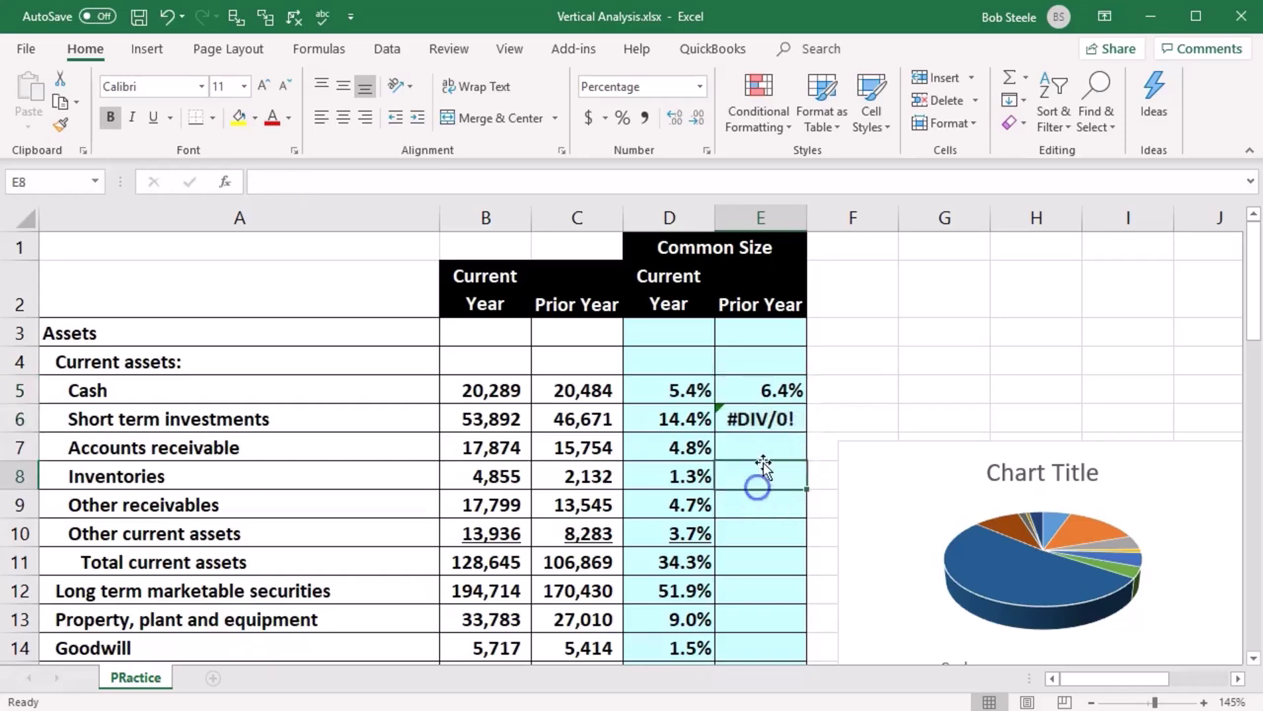
# Step: Inspect the cell references of the copied Short term investments formula in E6 and clear that cell
pyautogui.click(756, 419)
pyautogui.doubleClick(755, 420)
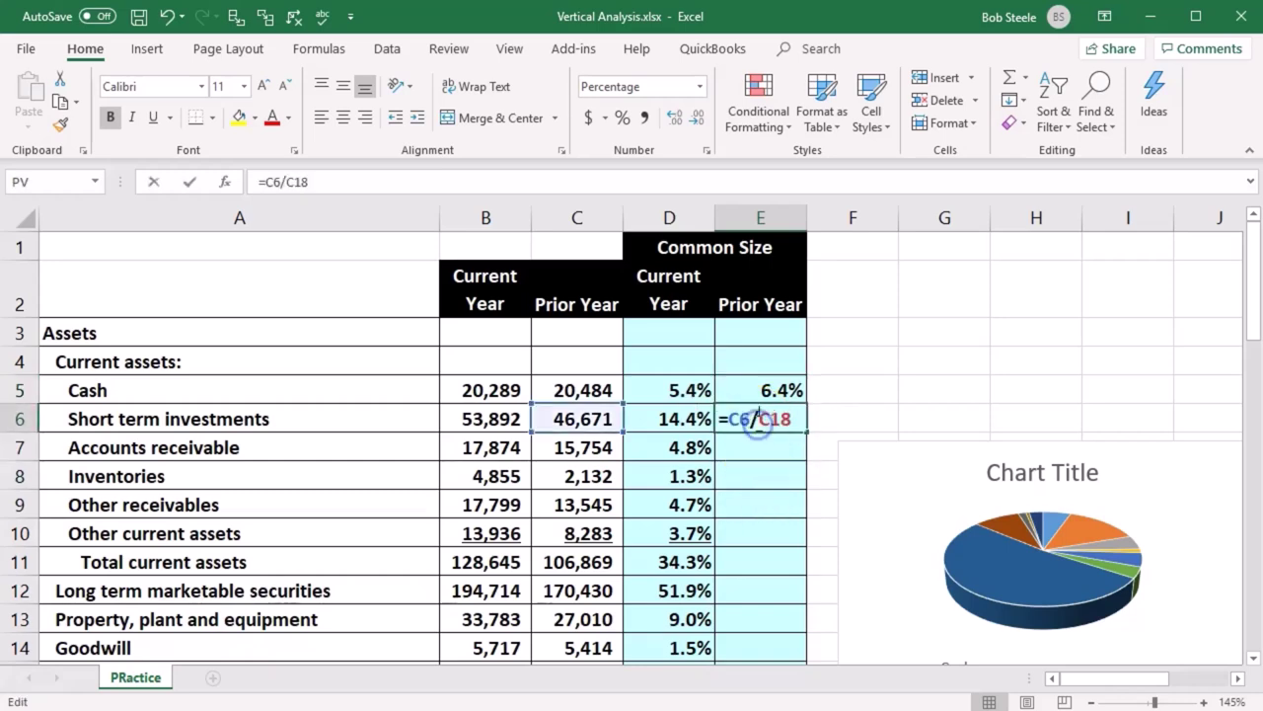
pyautogui.scroll(-3, 632, 411)
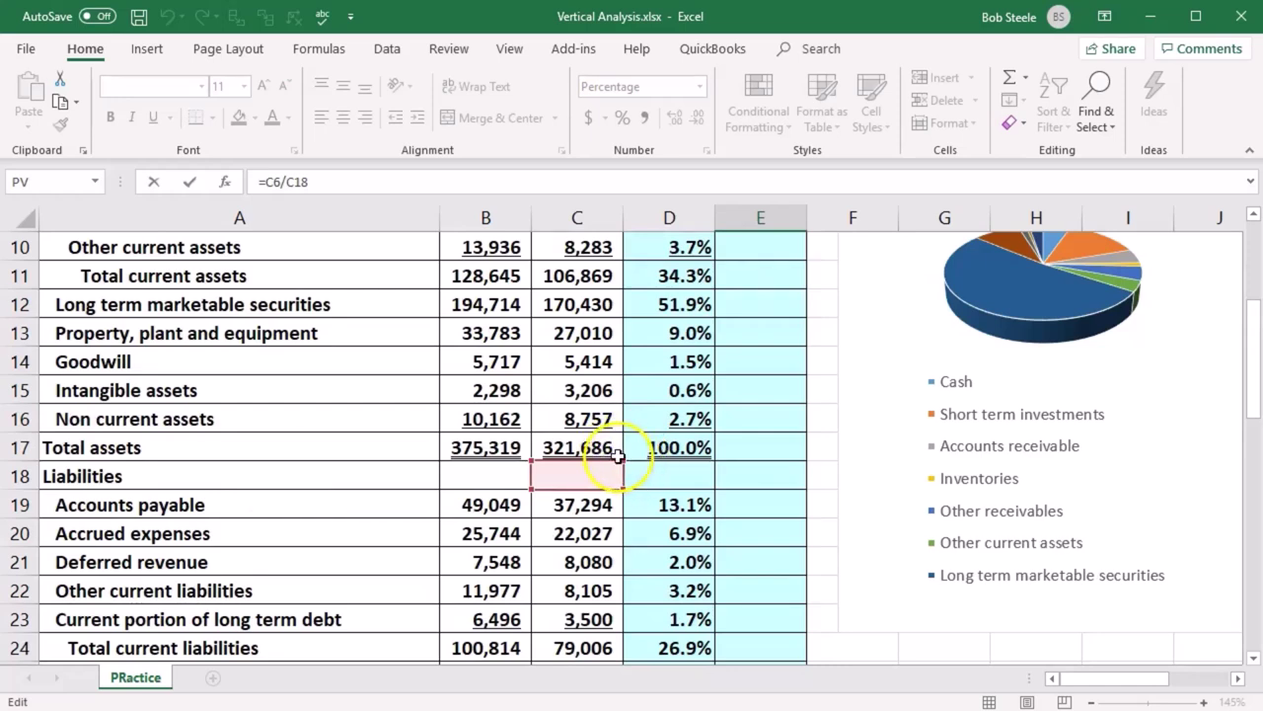
pyautogui.scroll(3, 636, 477)
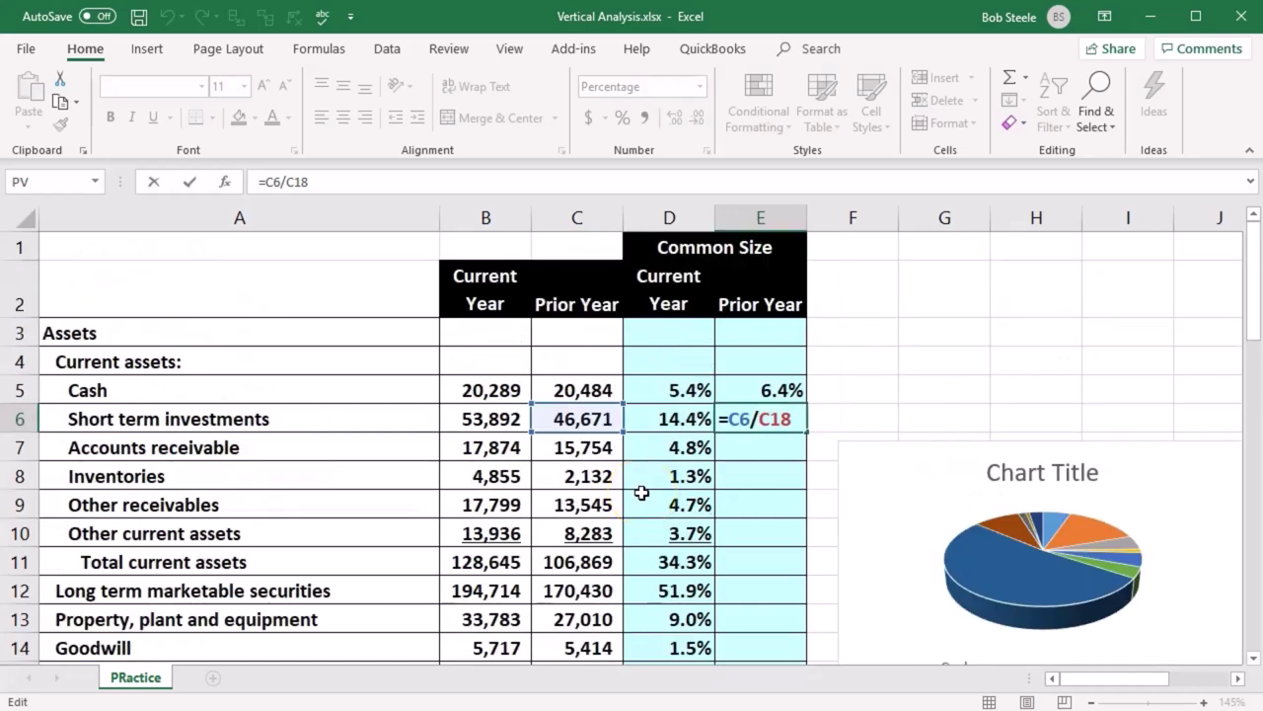
pyautogui.press('Return')
pyautogui.press('Up')
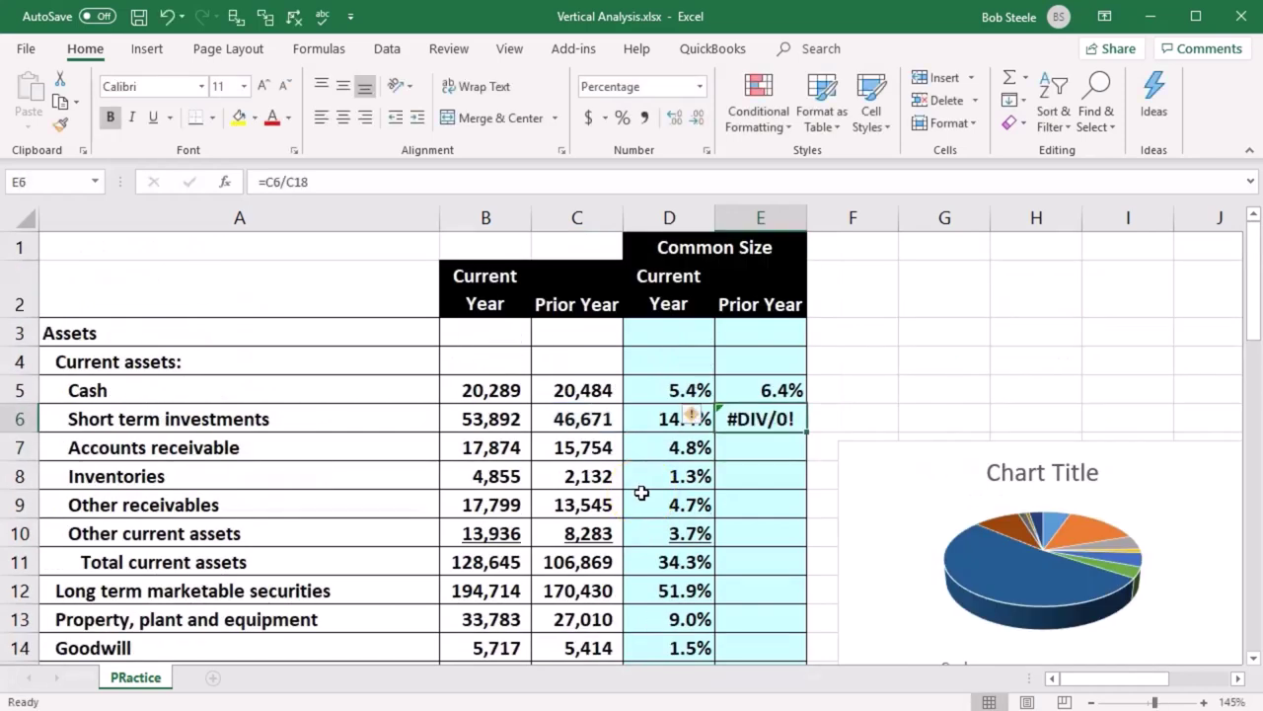
pyautogui.press('Delete')
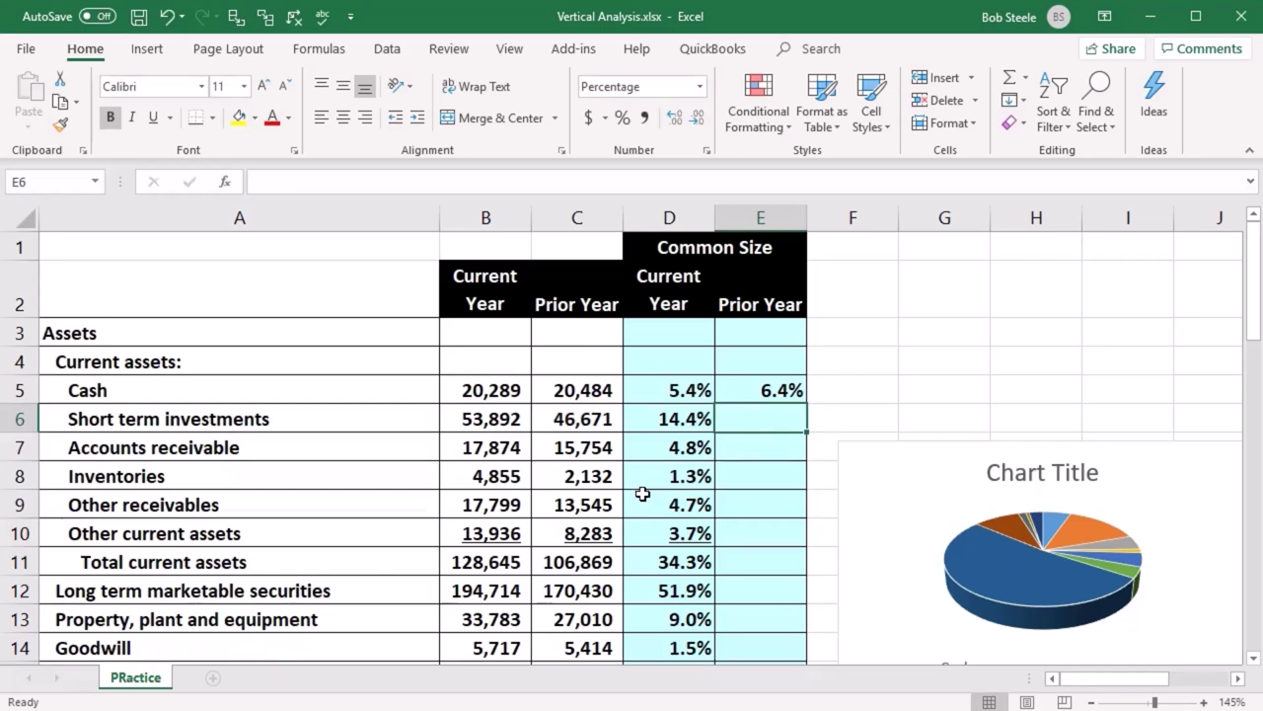
# Step: Make the Total assets reference in E5 absolute so the formula reads =C5/$C$17
pyautogui.click(761, 393)
pyautogui.doubleClick(765, 396)
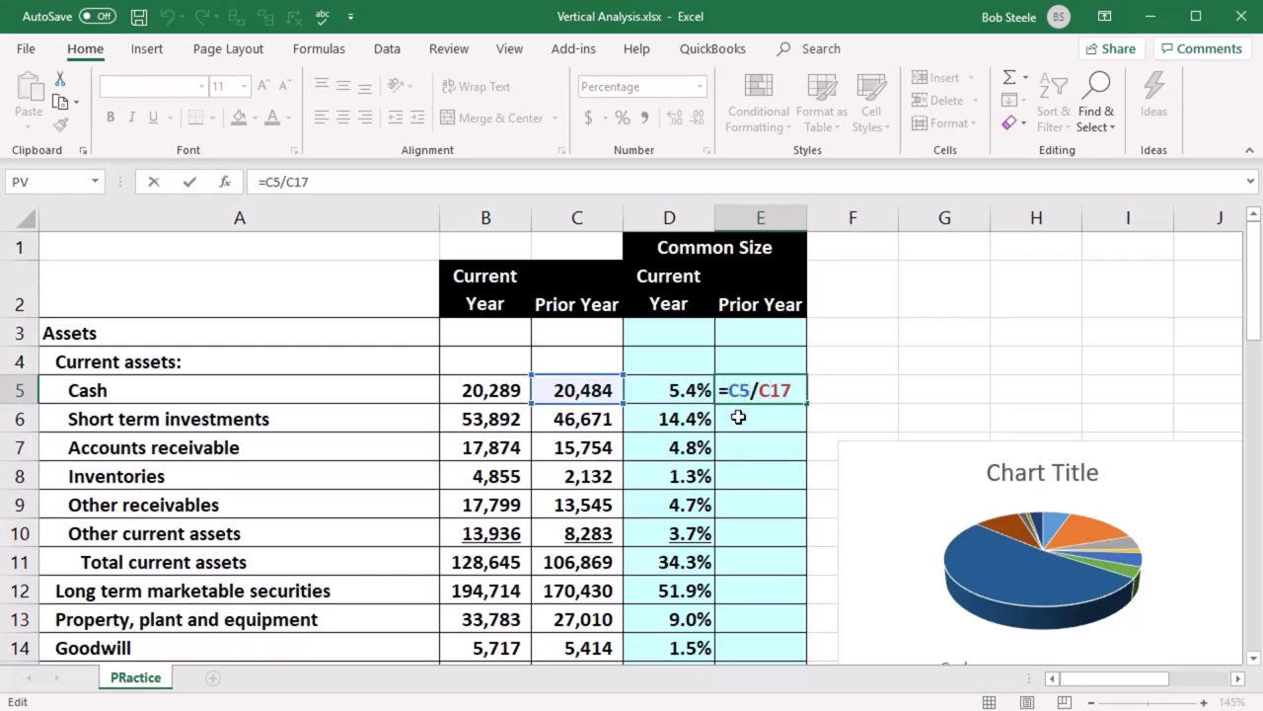
pyautogui.click(747, 385)
pyautogui.press('F4')
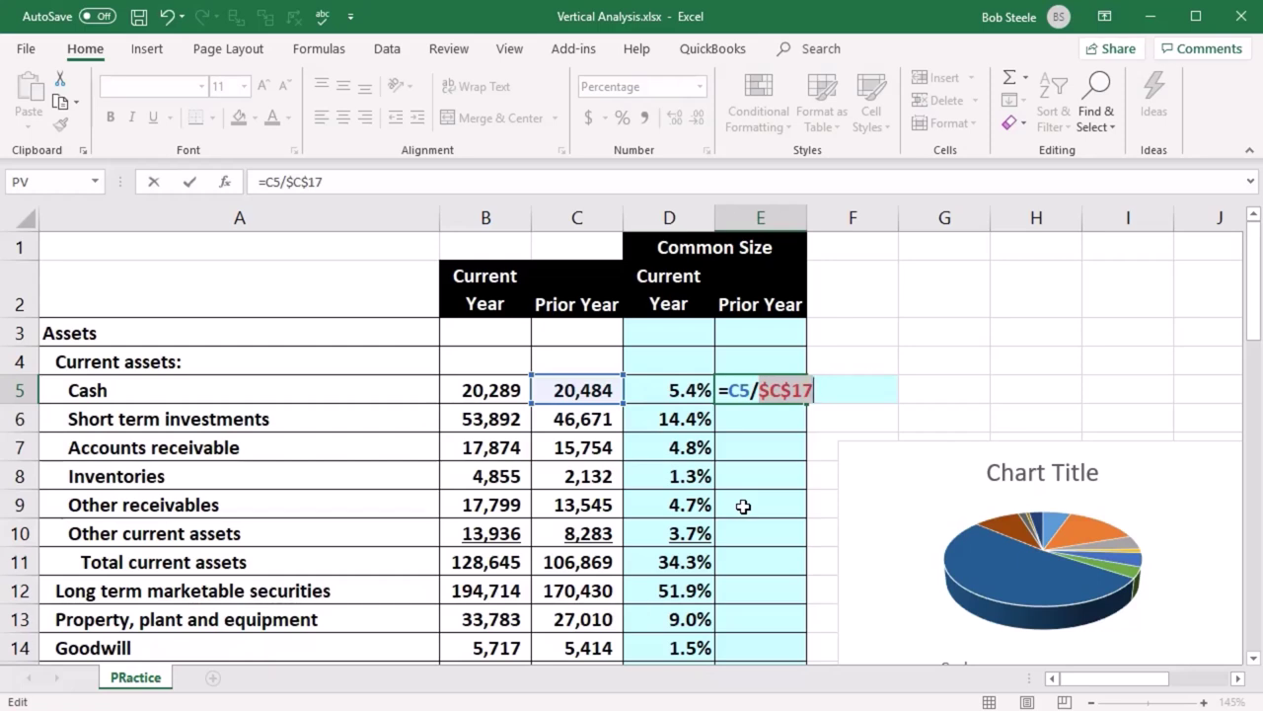
pyautogui.press('Return')
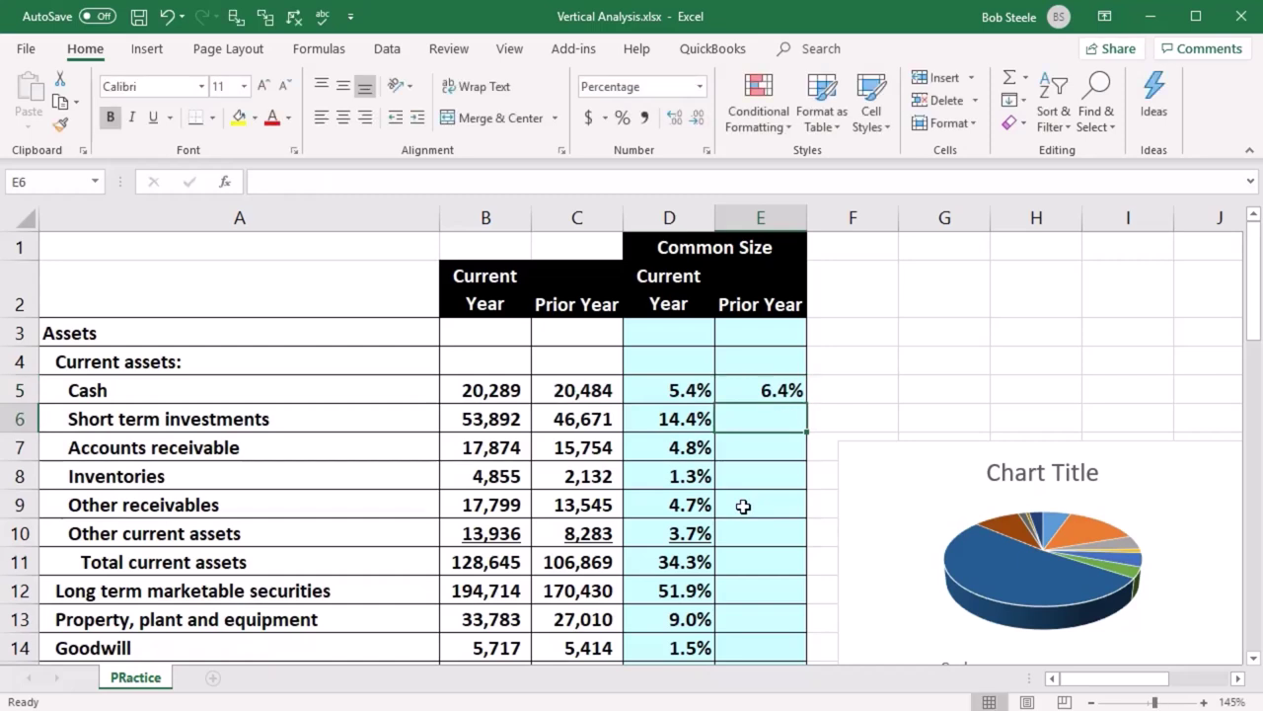
# Step: Fill the prior-year percentage formula from E5 down to E34
pyautogui.click(778, 391)
pyautogui.moveTo(805, 406); pyautogui.dragTo(788, 610)
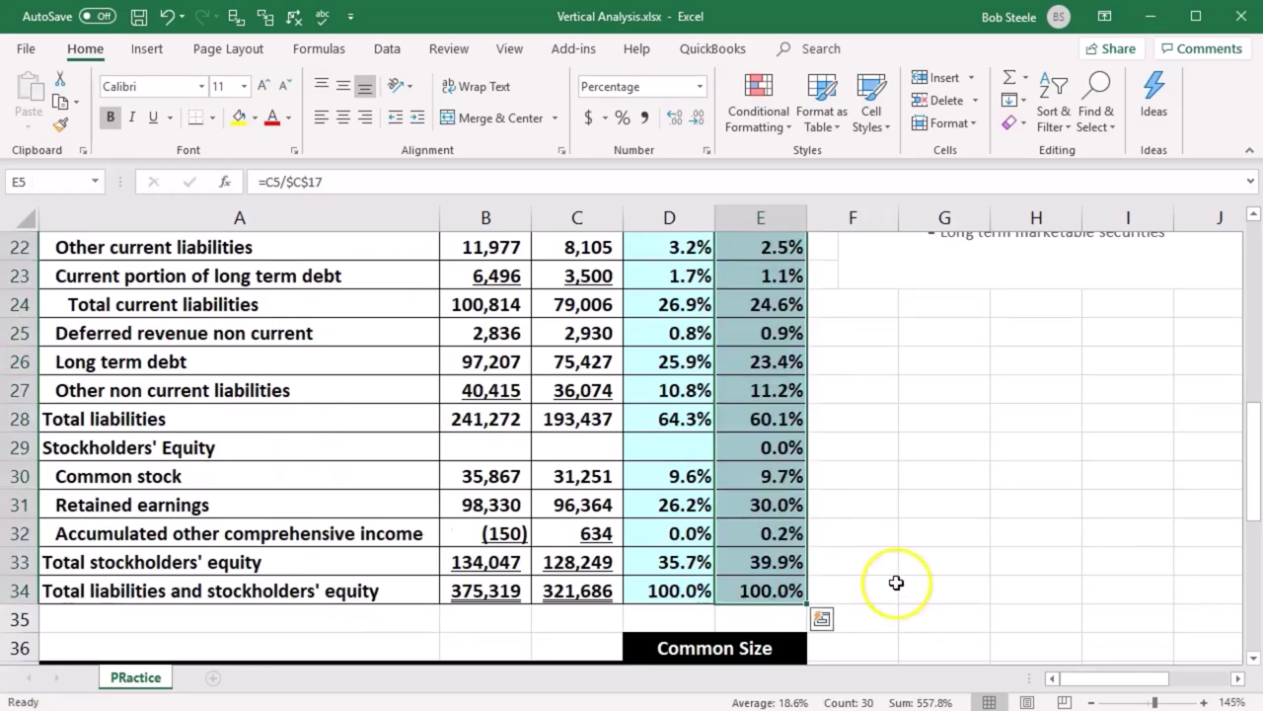
pyautogui.scroll(2, 840, 589)
pyautogui.click(866, 527)
# Step: Examine the copied prior-year formulas in E12, E15 and E24, and compare the Total assets denominator with the total in row 34
pyautogui.scroll(4, 865, 527)
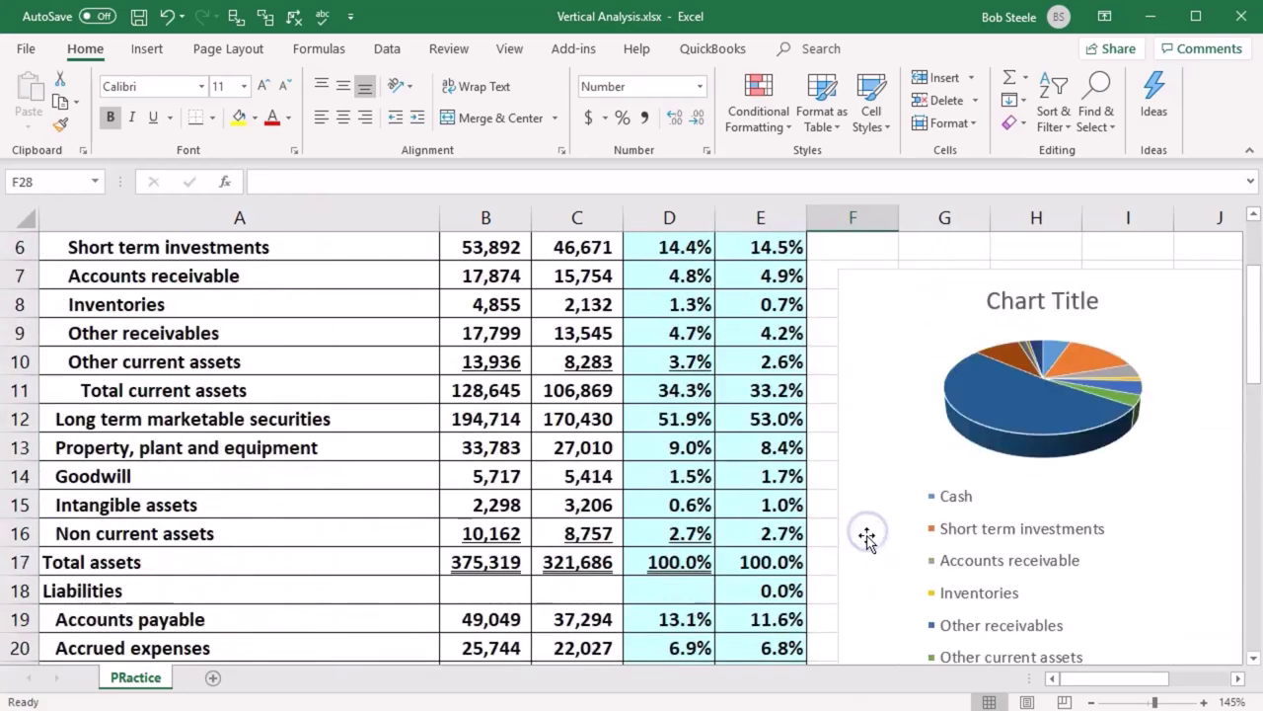
pyautogui.doubleClick(785, 421)
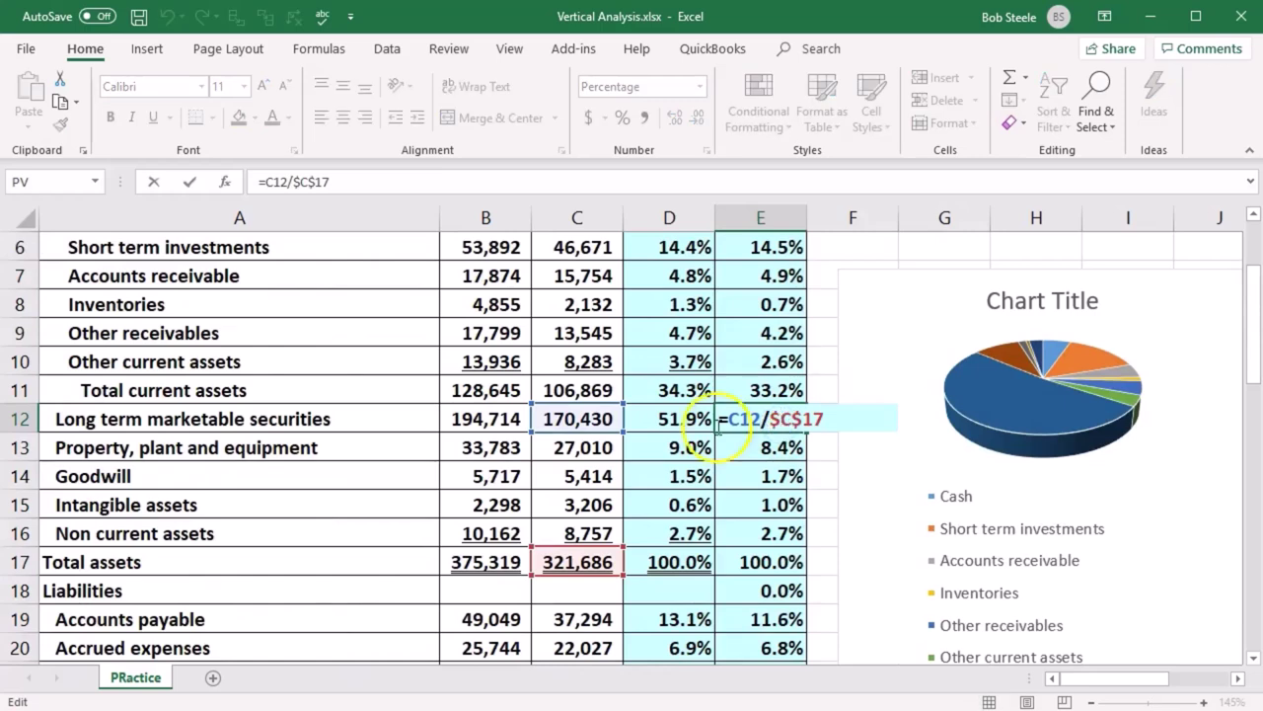
pyautogui.press('Return')
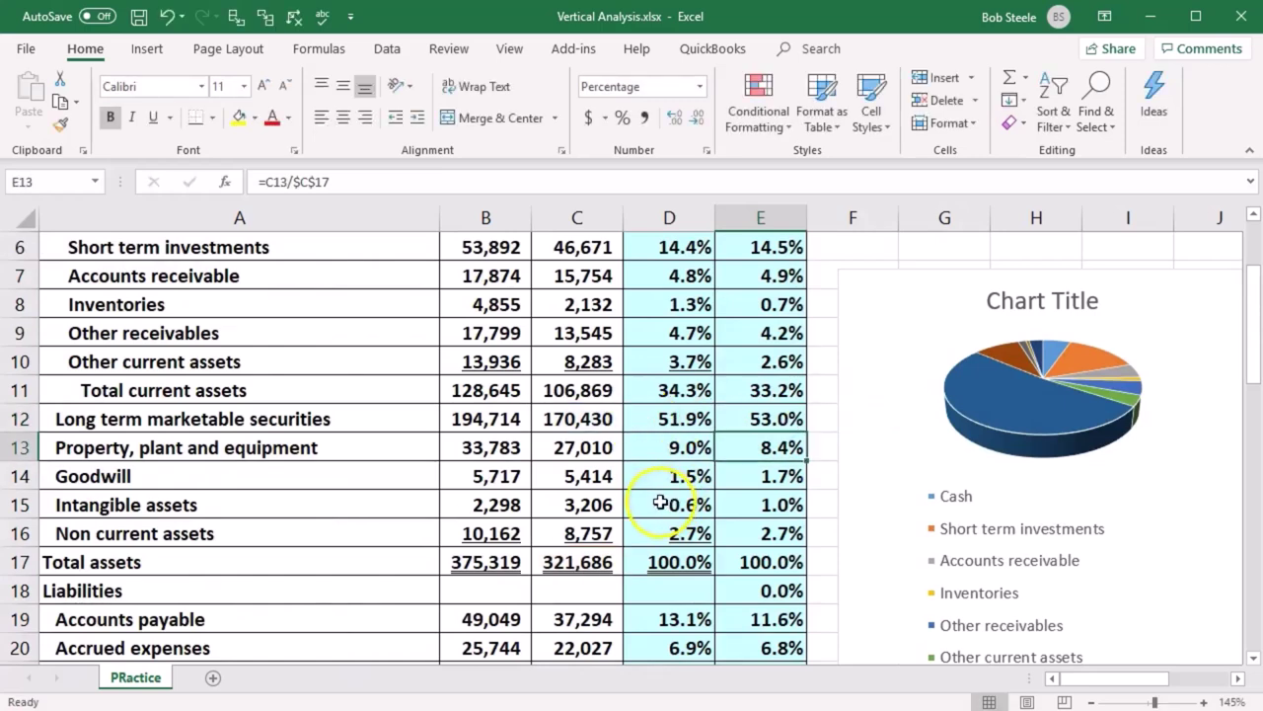
pyautogui.doubleClick(767, 507)
pyautogui.press('Return')
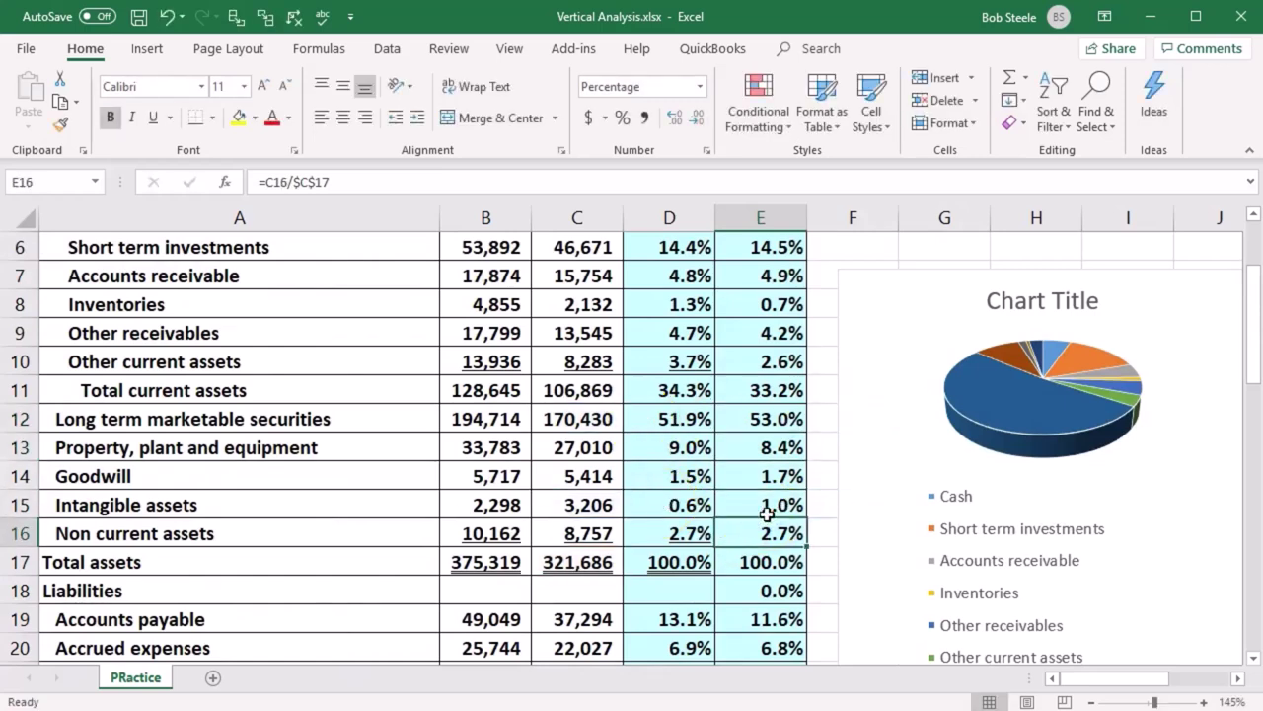
pyautogui.scroll(-3, 767, 513)
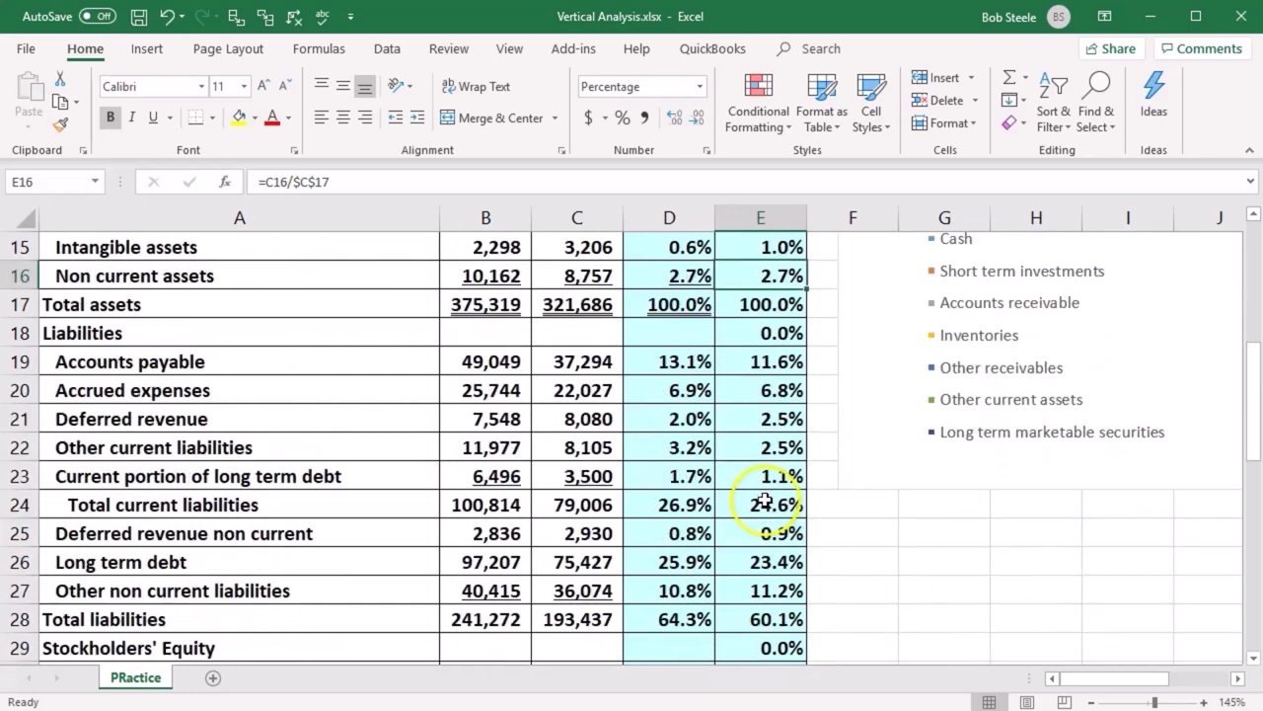
pyautogui.doubleClick(767, 507)
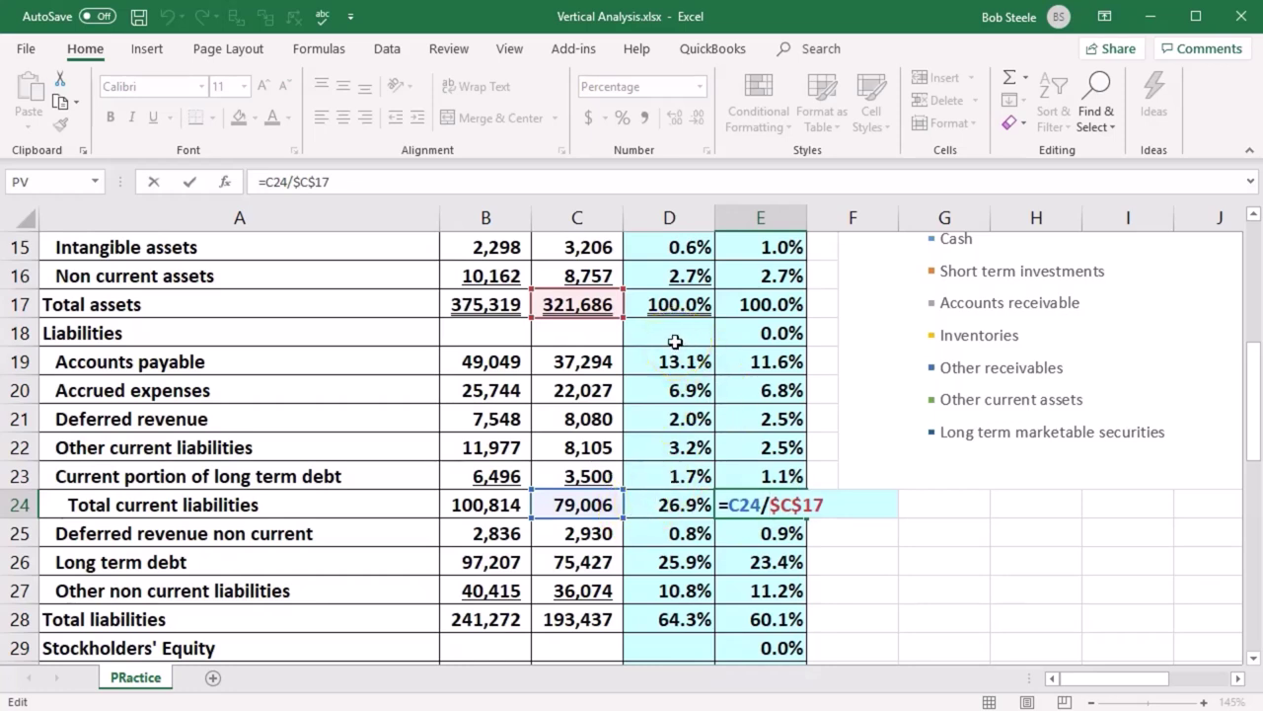
pyautogui.scroll(-3, 675, 341)
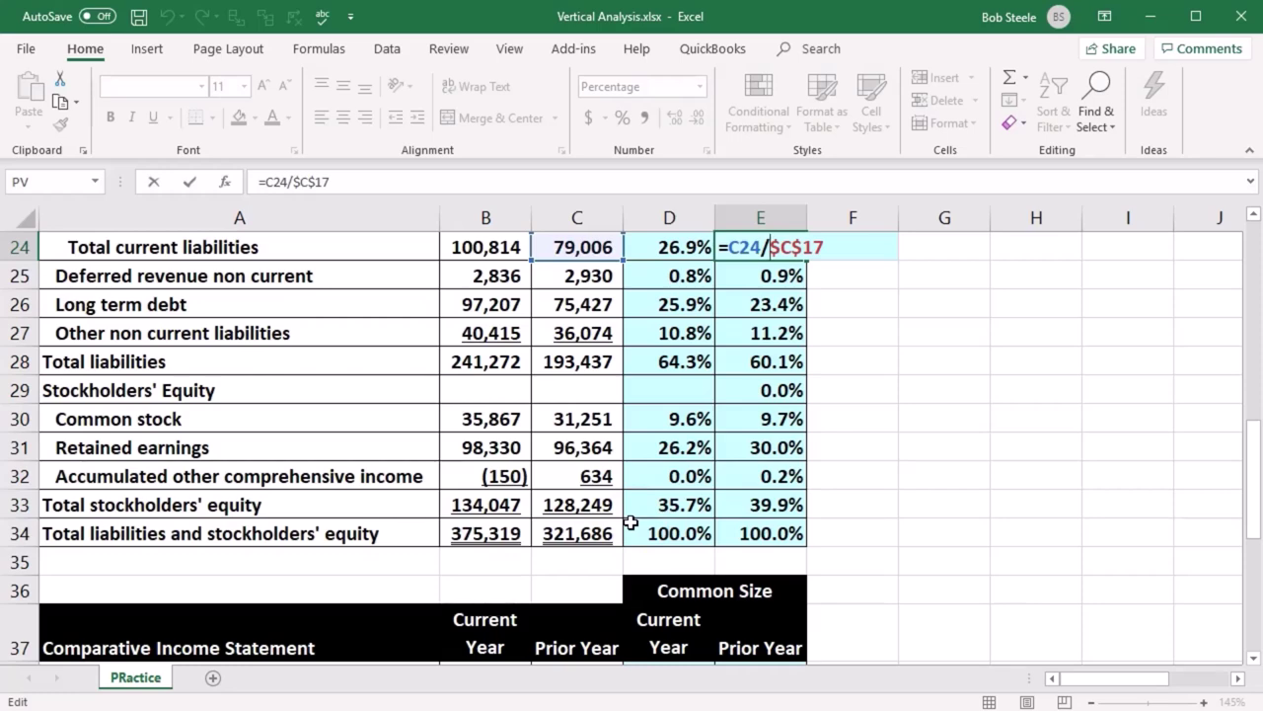
pyautogui.scroll(3, 630, 522)
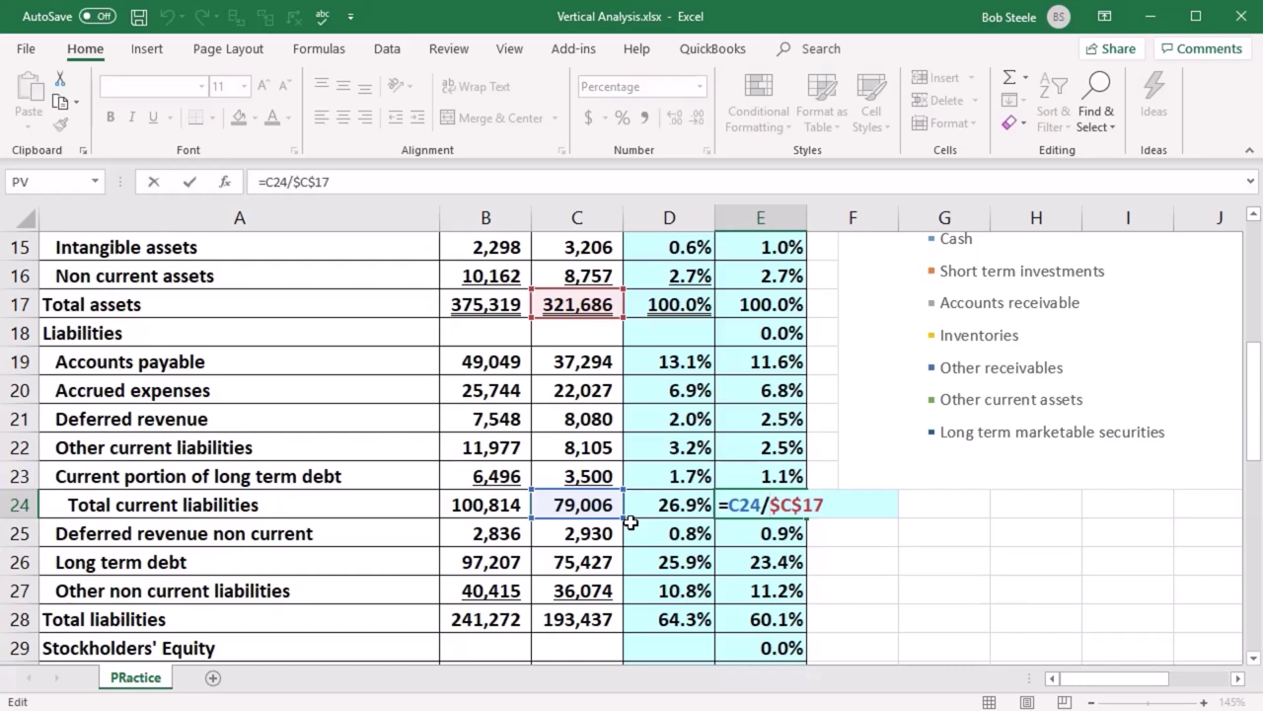
pyautogui.press('Return')
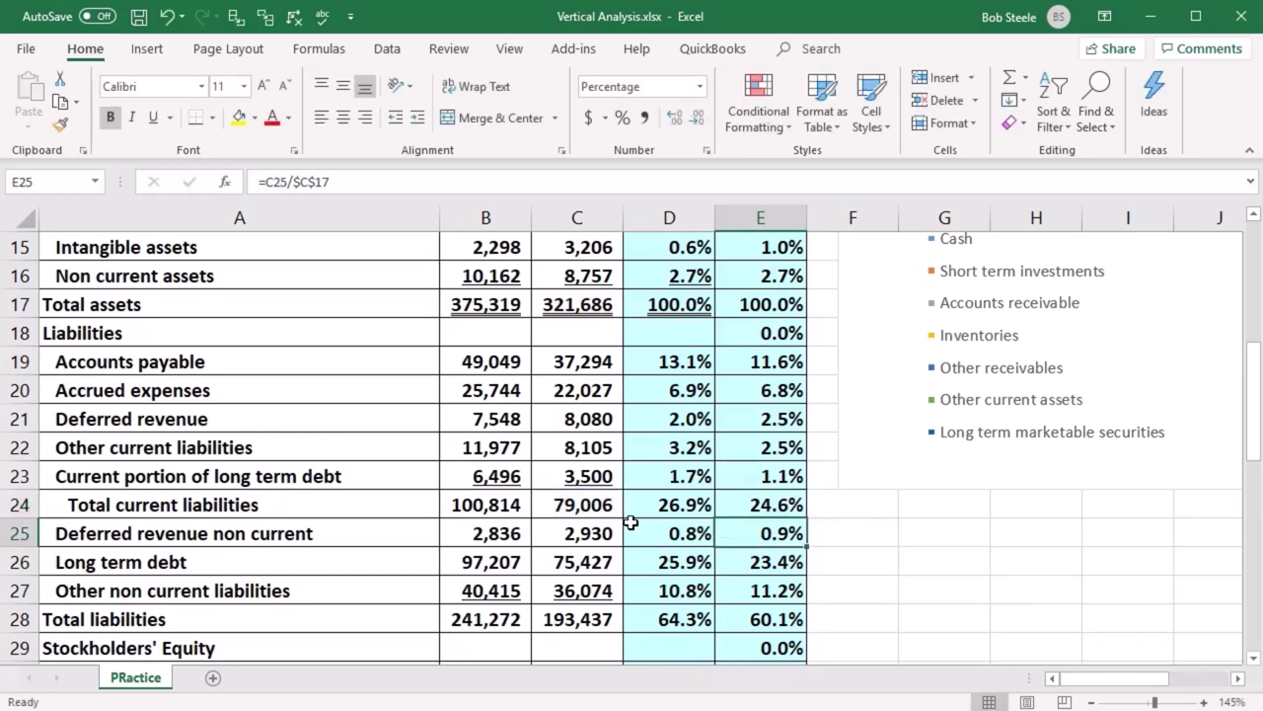
# Step: Clear the prior-year percentages for liabilities and stockholders' equity in E18:E34
pyautogui.scroll(-3, 629, 521)
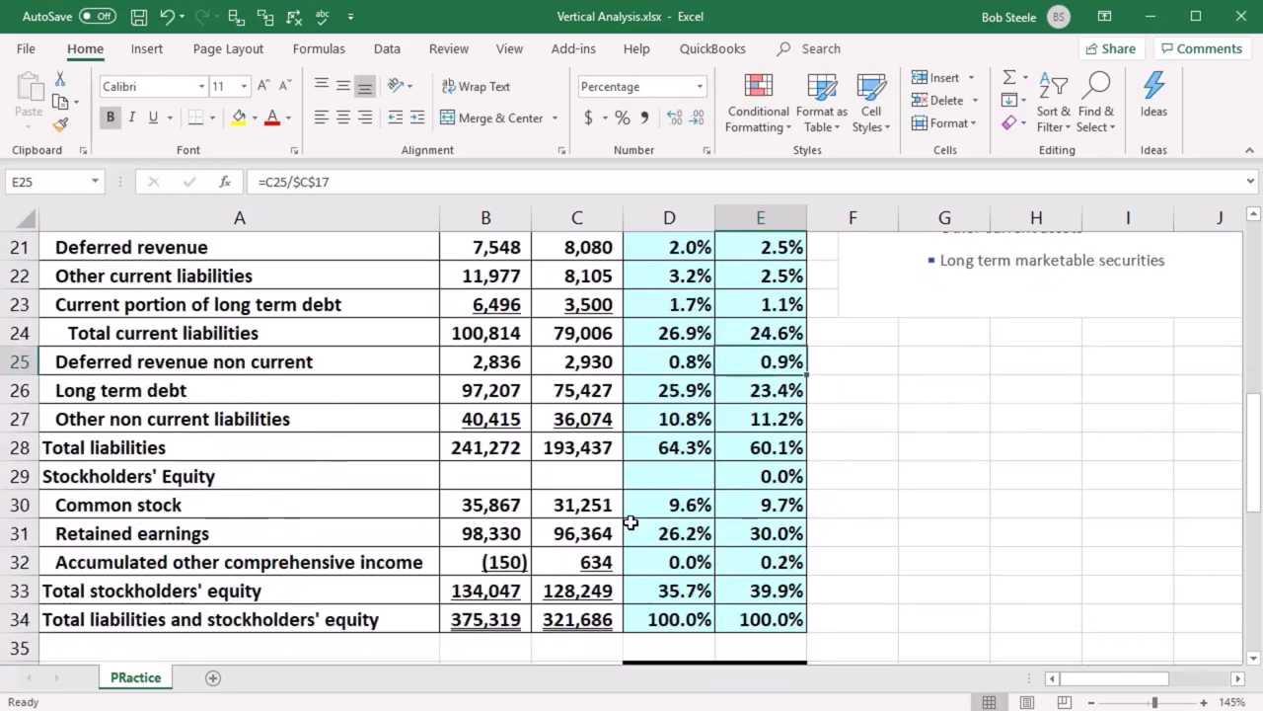
pyautogui.click(601, 535)
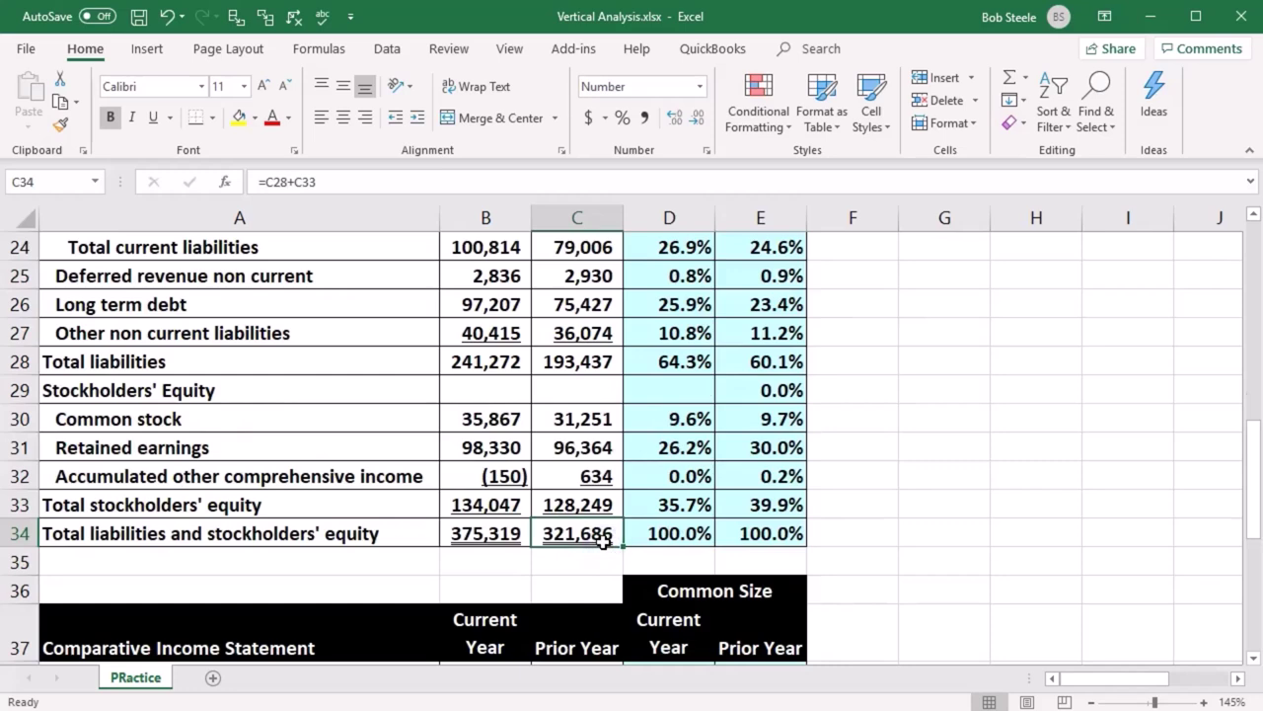
pyautogui.scroll(3, 600, 536)
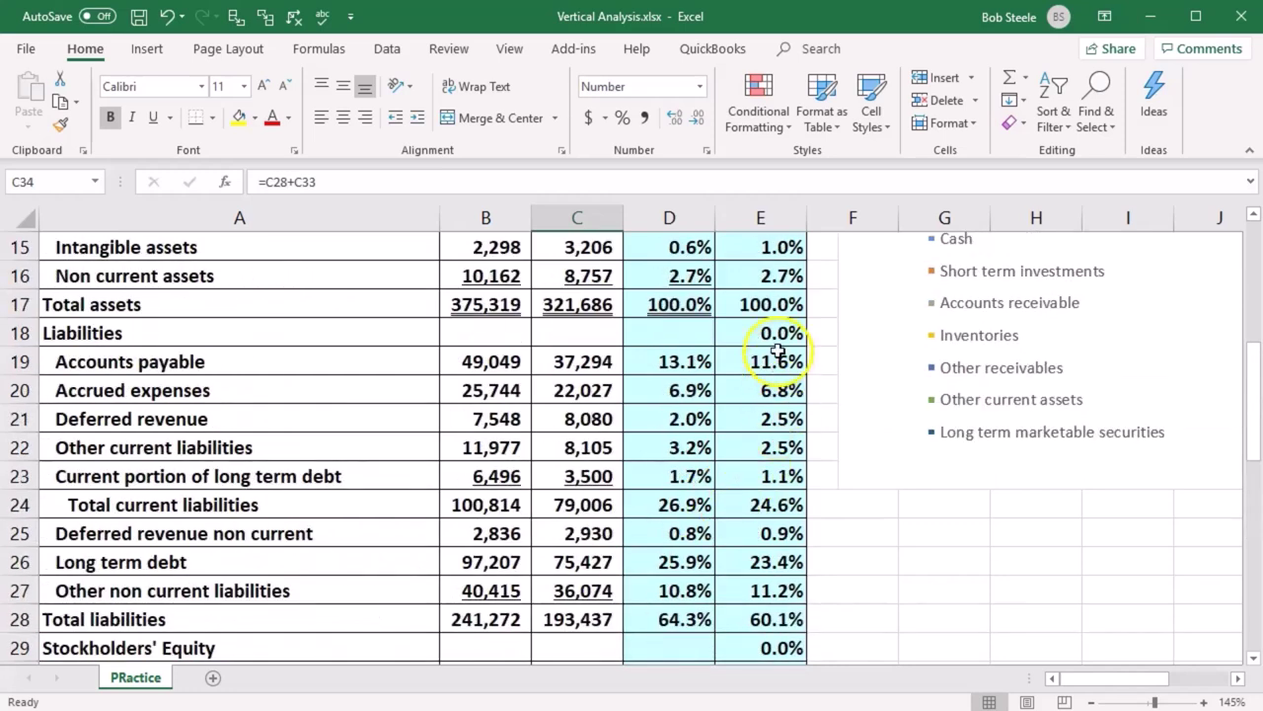
pyautogui.moveTo(780, 336); pyautogui.dragTo(781, 627)
pyautogui.press('Delete')
pyautogui.scroll(4, 790, 607)
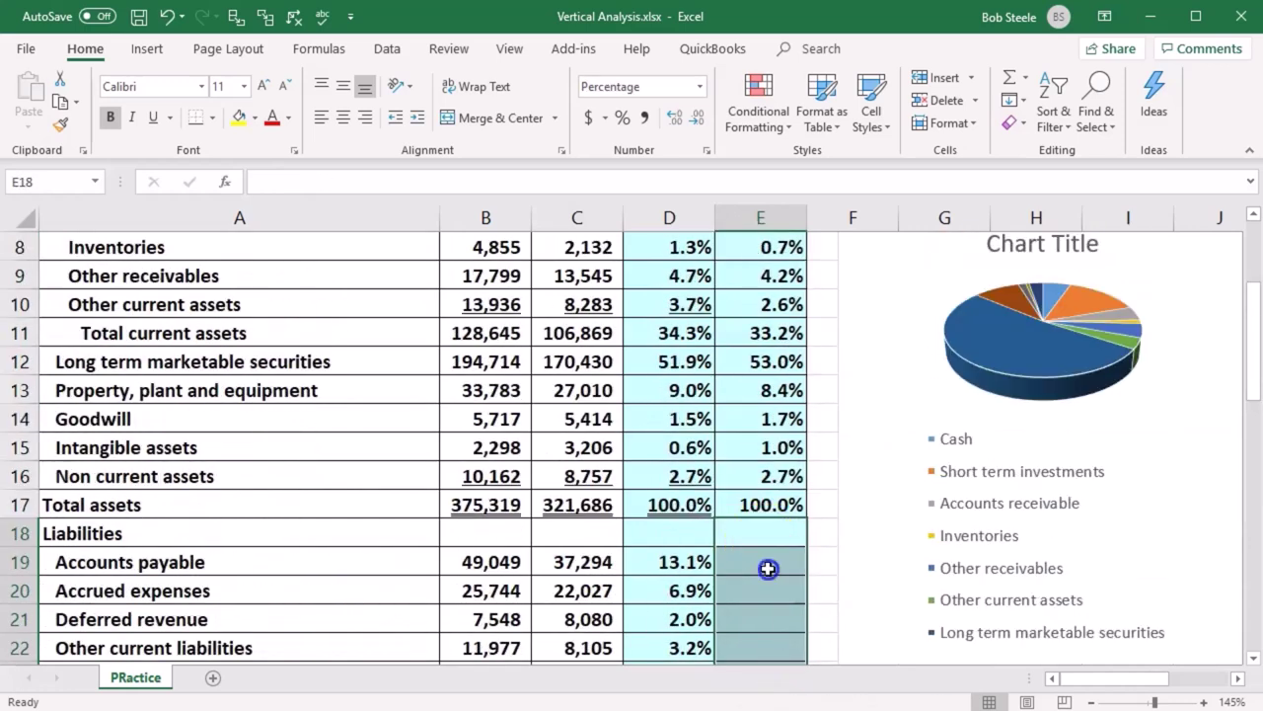
# Step: Enter =C19/C34 in E19 to divide prior-year Accounts payable by Total liabilities and stockholders' equity
pyautogui.click(769, 561)
pyautogui.scroll(-1, 767, 570)
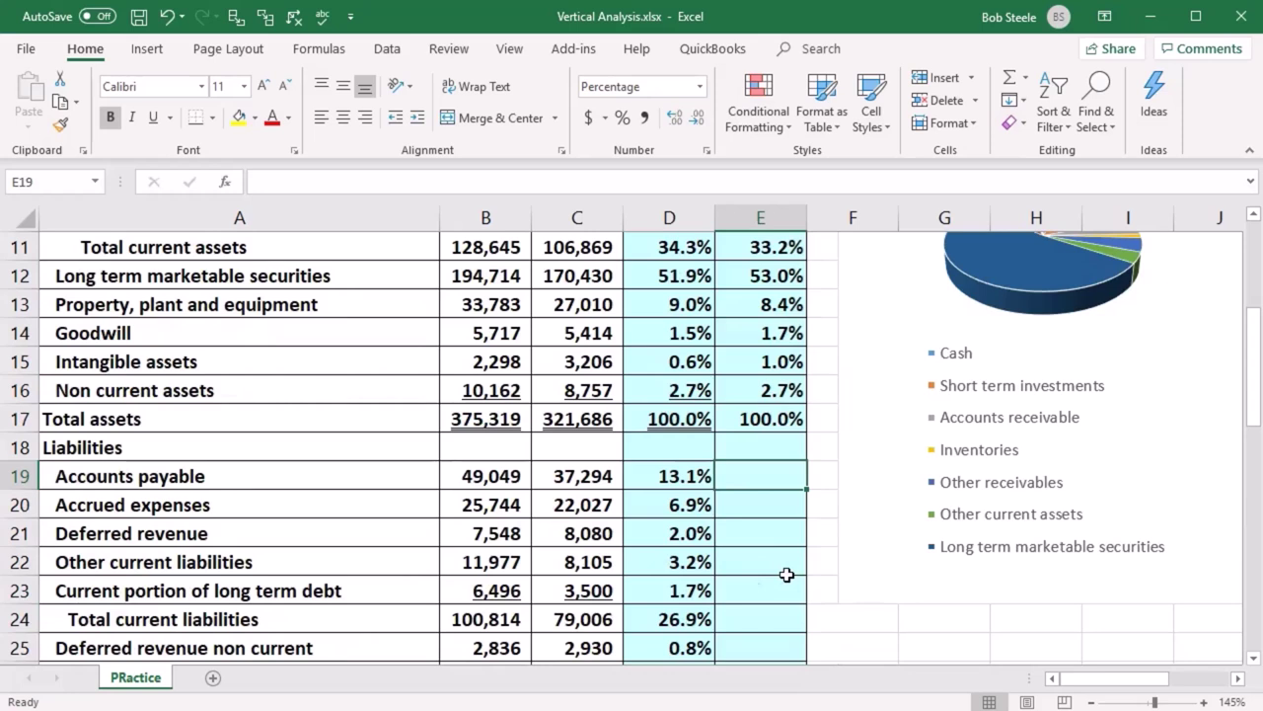
pyautogui.write('=')
pyautogui.click(589, 480)
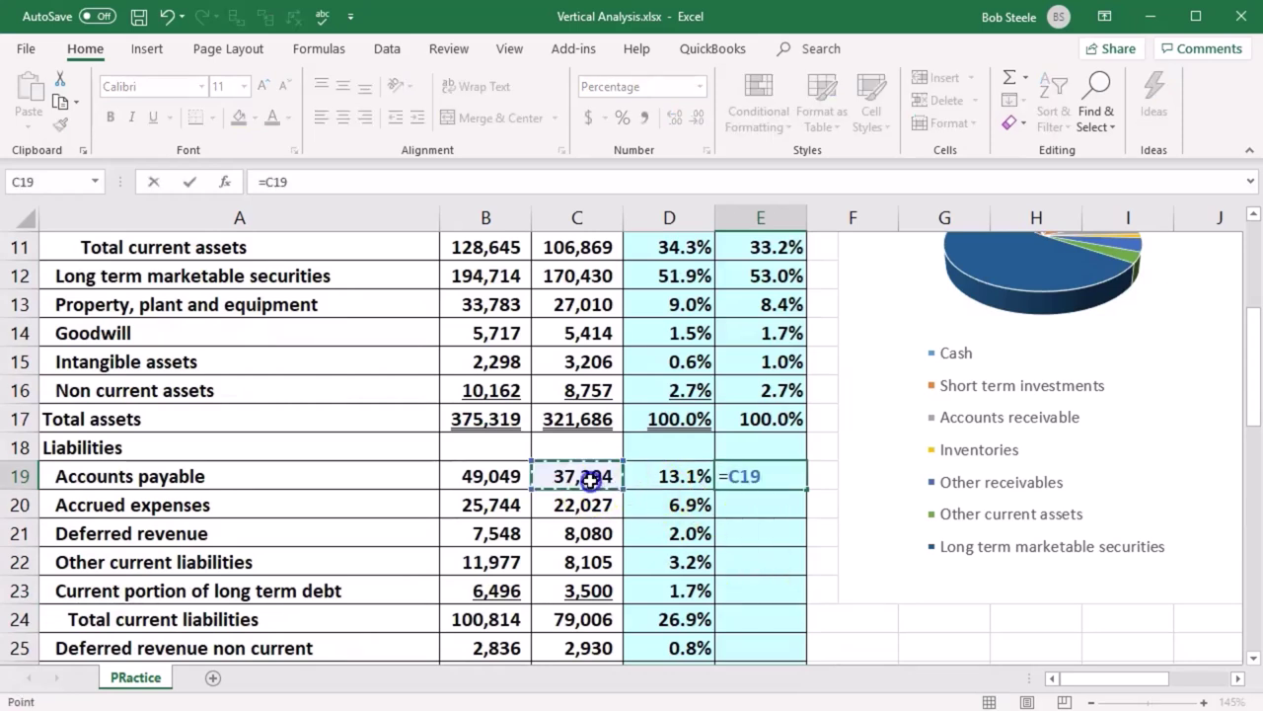
pyautogui.write('/')
pyautogui.scroll(-4, 672, 519)
pyautogui.click(597, 564)
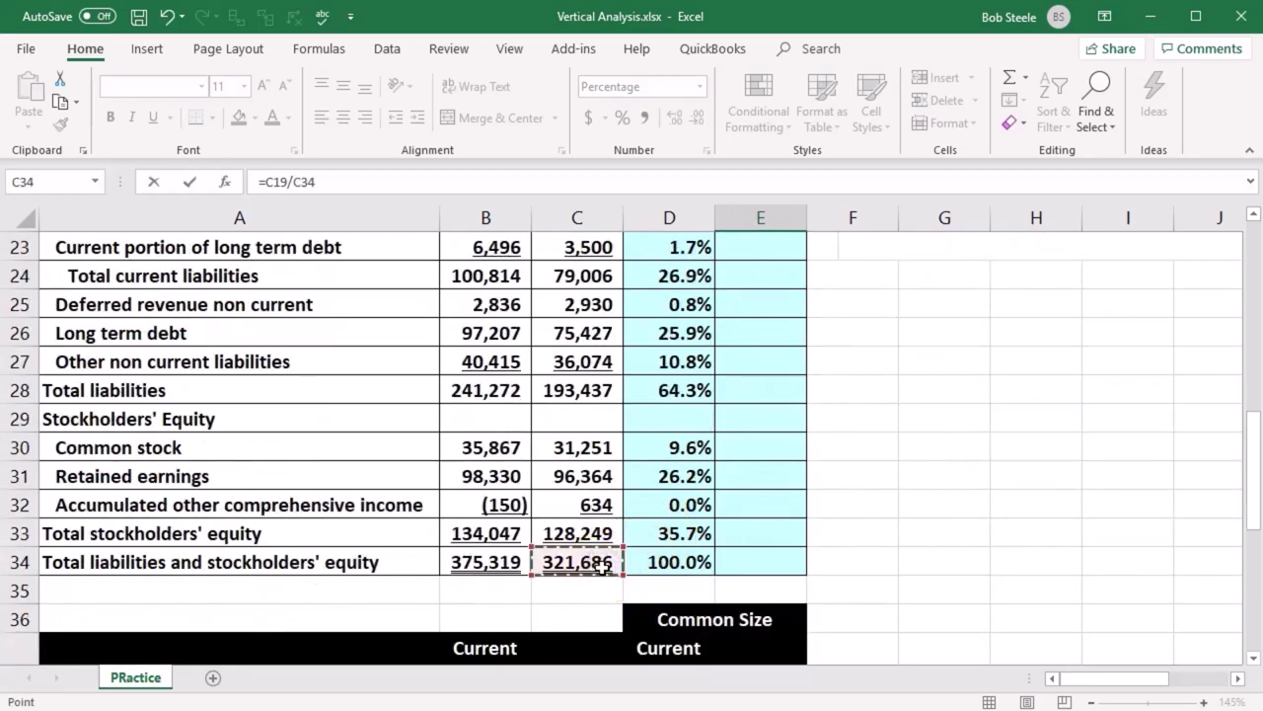
pyautogui.press('Return')
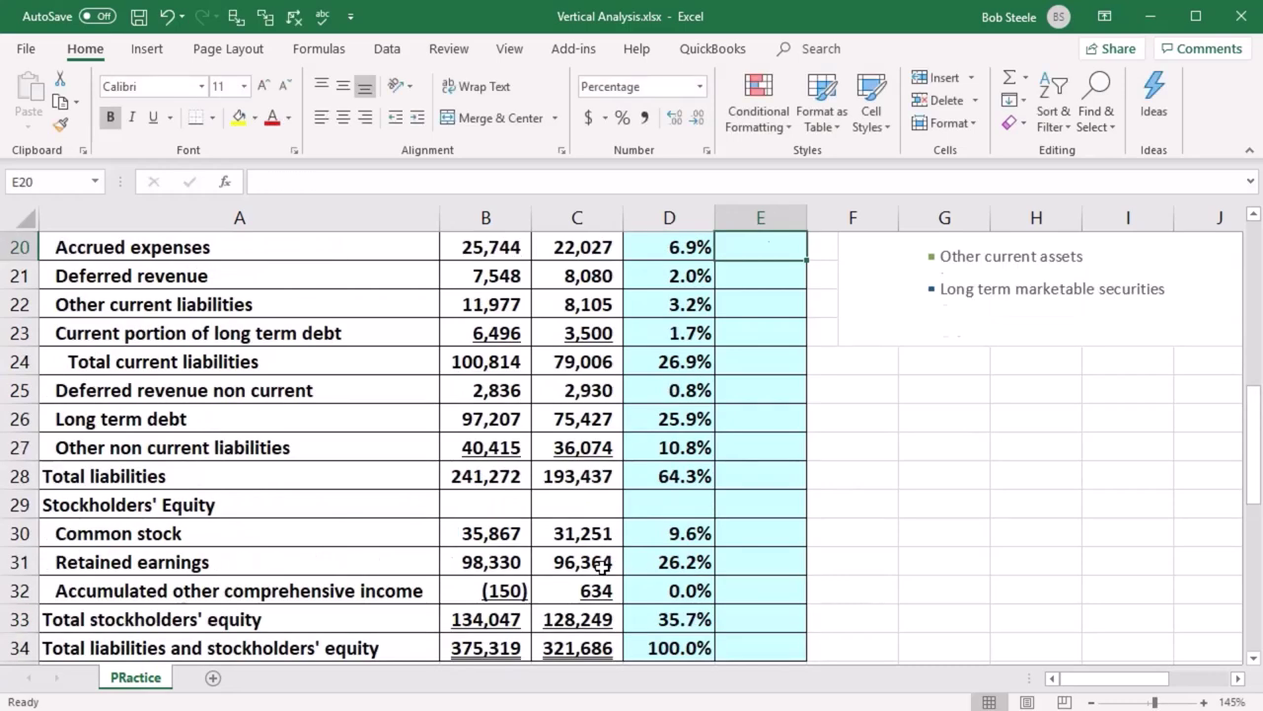
# Step: Make the denominator in E19 absolute so the formula reads =C19/$C$34
pyautogui.scroll(2, 642, 567)
pyautogui.doubleClick(774, 390)
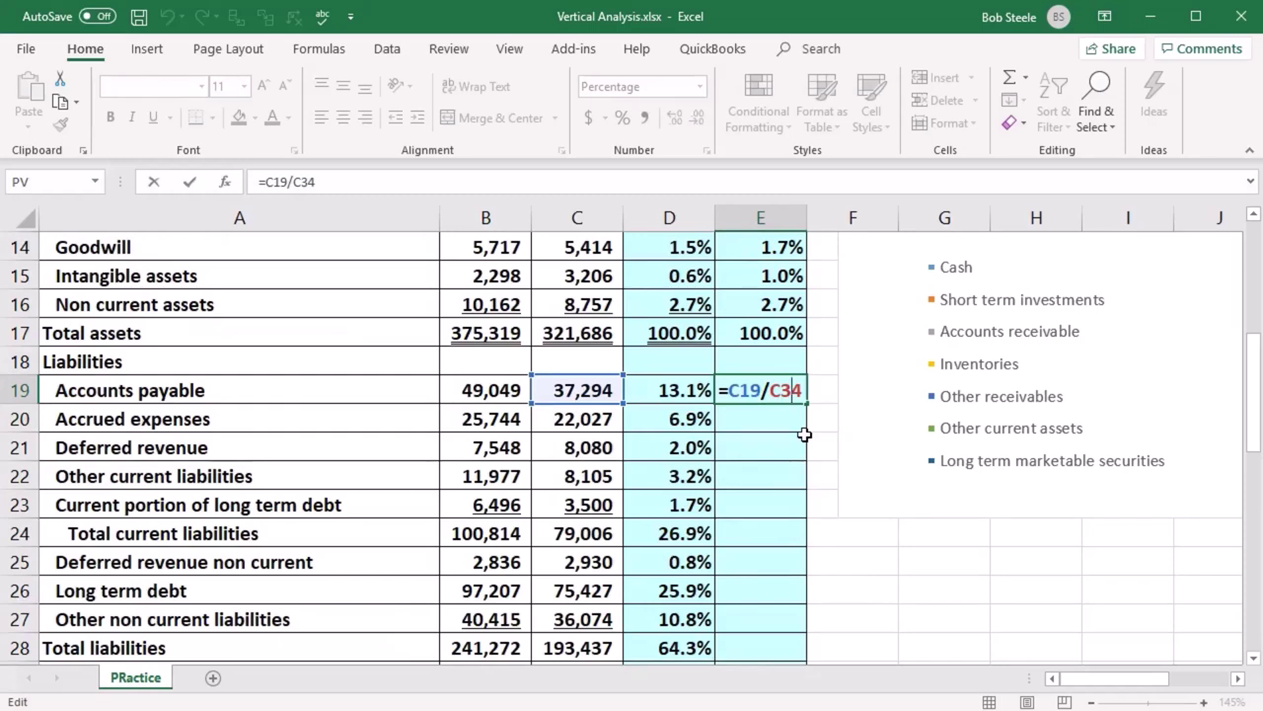
pyautogui.press('F4')
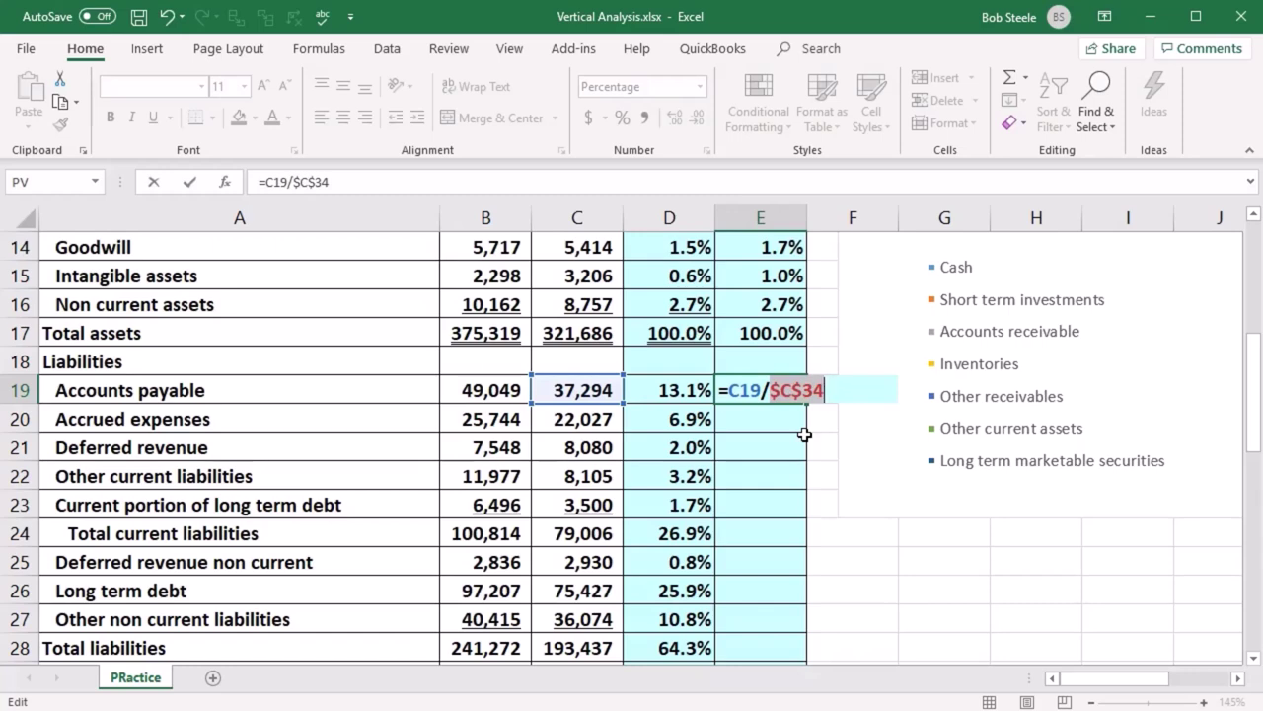
pyautogui.press('Return')
# Step: Fill the E19 formula down to E34 and check the copied formulas in E32 and E28
pyautogui.click(796, 399)
pyautogui.scroll(-1, 819, 417)
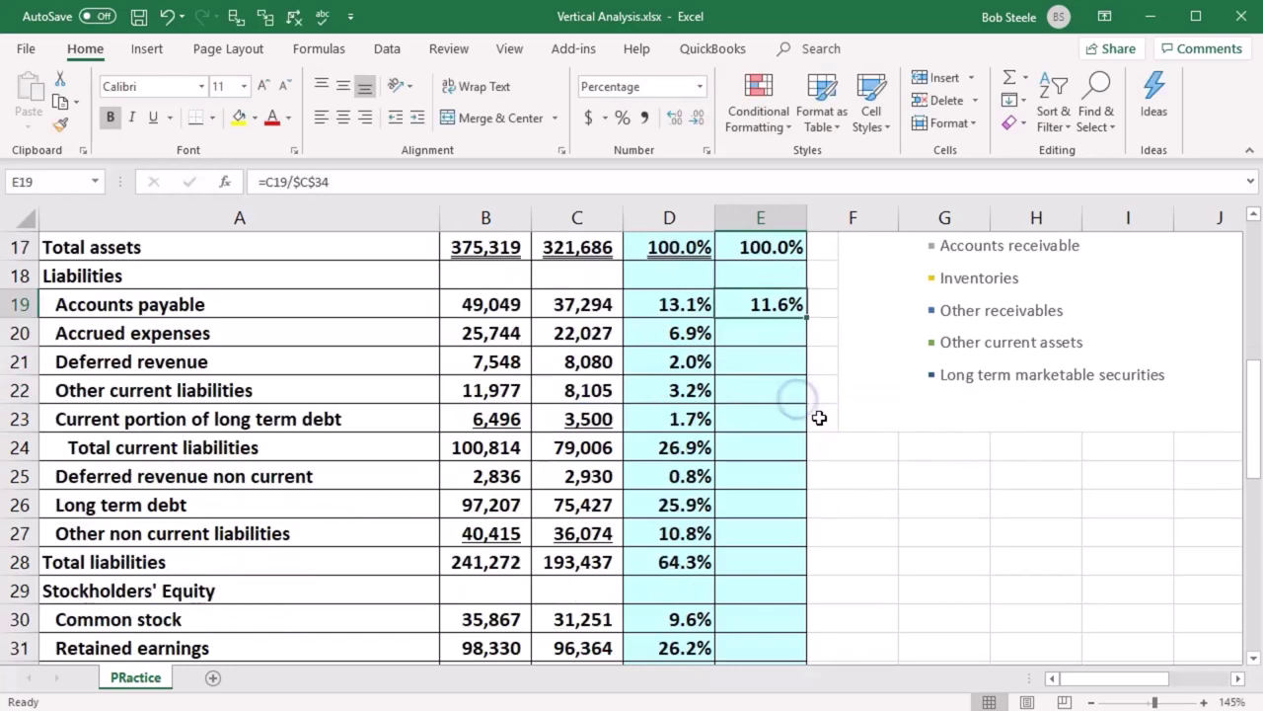
pyautogui.moveTo(809, 317); pyautogui.dragTo(798, 637)
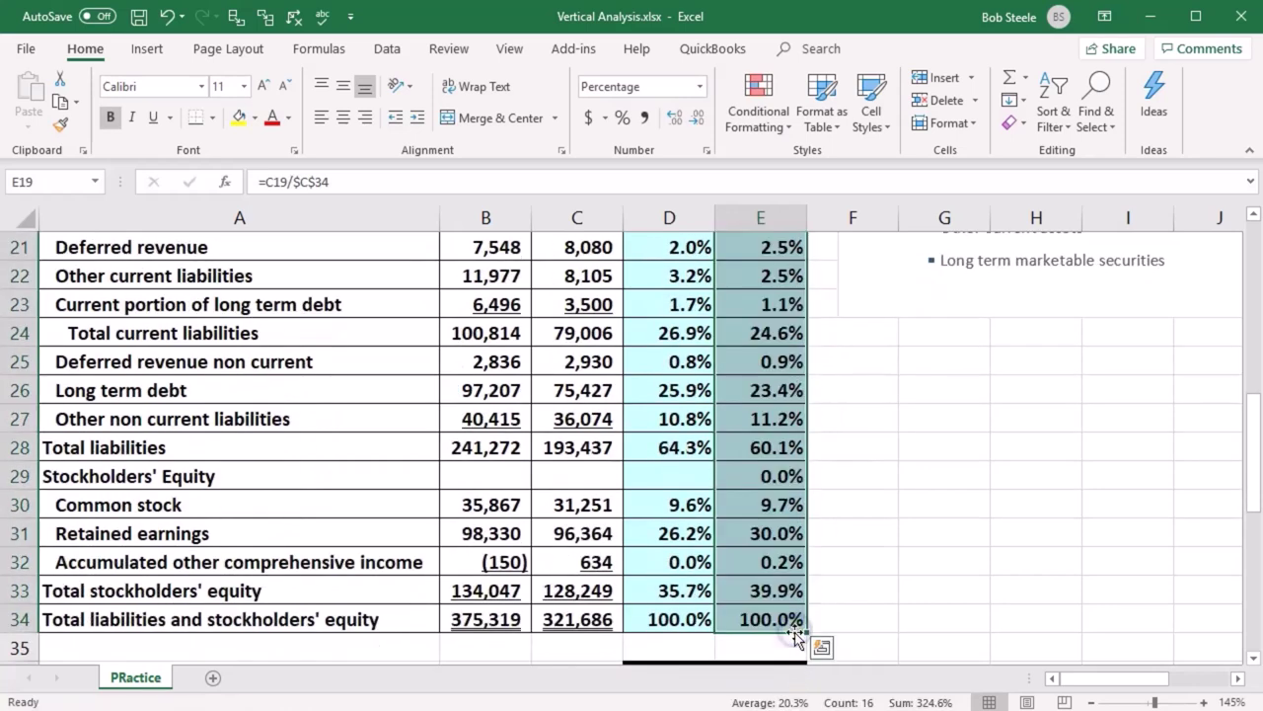
pyautogui.click(780, 565)
pyautogui.doubleClick(767, 563)
pyautogui.press('Return')
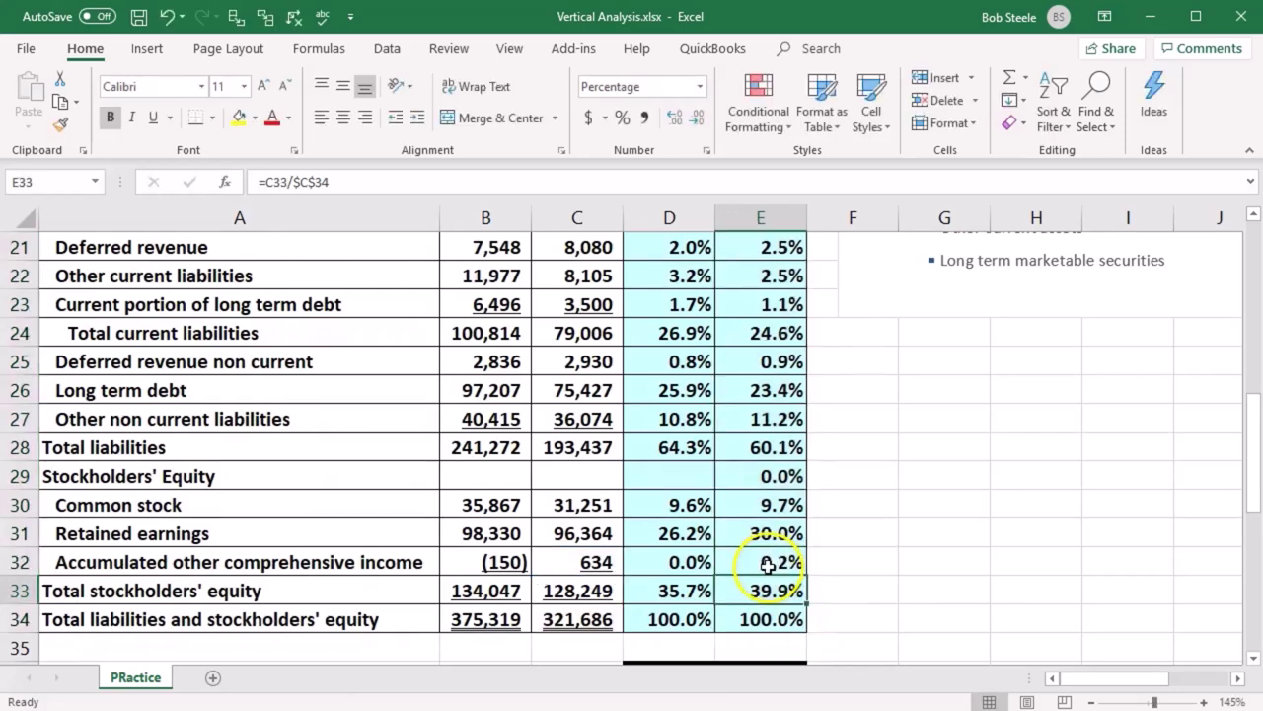
pyautogui.doubleClick(774, 447)
pyautogui.press('Return')
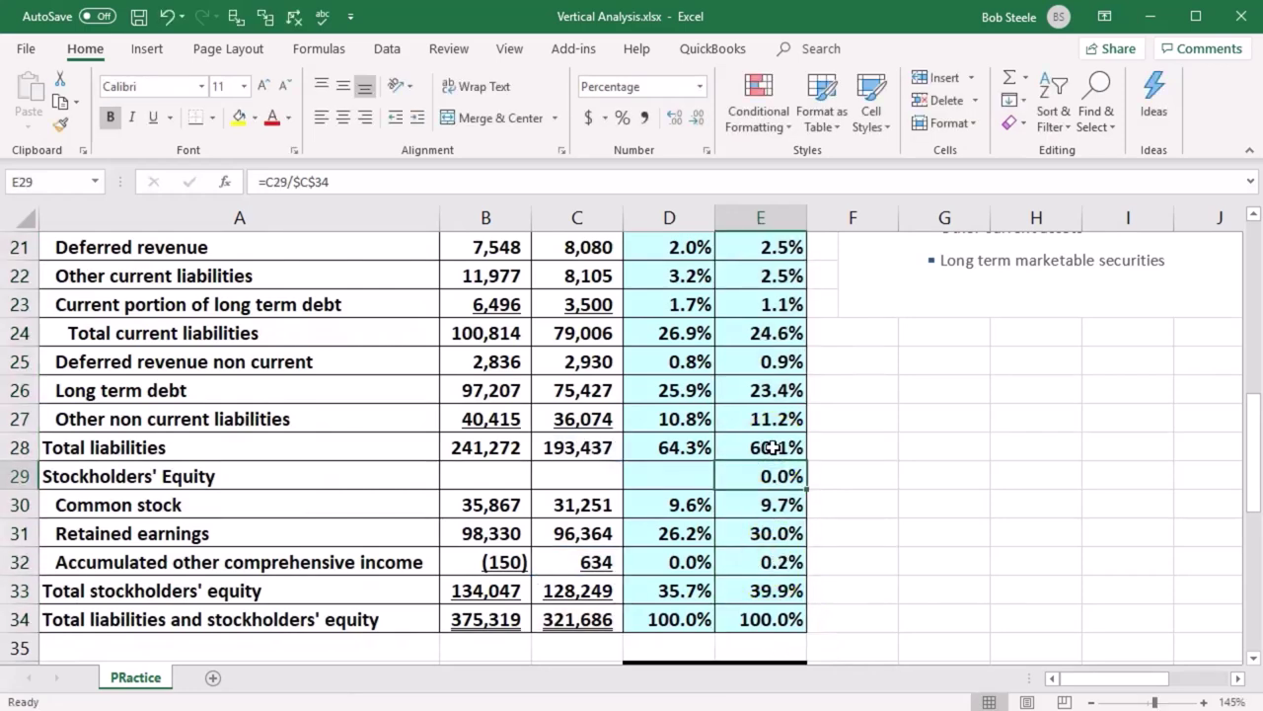
# Step: Clear the unneeded percentage in E29 beside the Stockholders' Equity heading
pyautogui.click(881, 534)
pyautogui.click(794, 478)
pyautogui.press('Delete')
# Step: Compare the sums of prior-year percentages in E5:E10 and E19:E23 with their current asset and current liability subtotals
pyautogui.scroll(3, 859, 540)
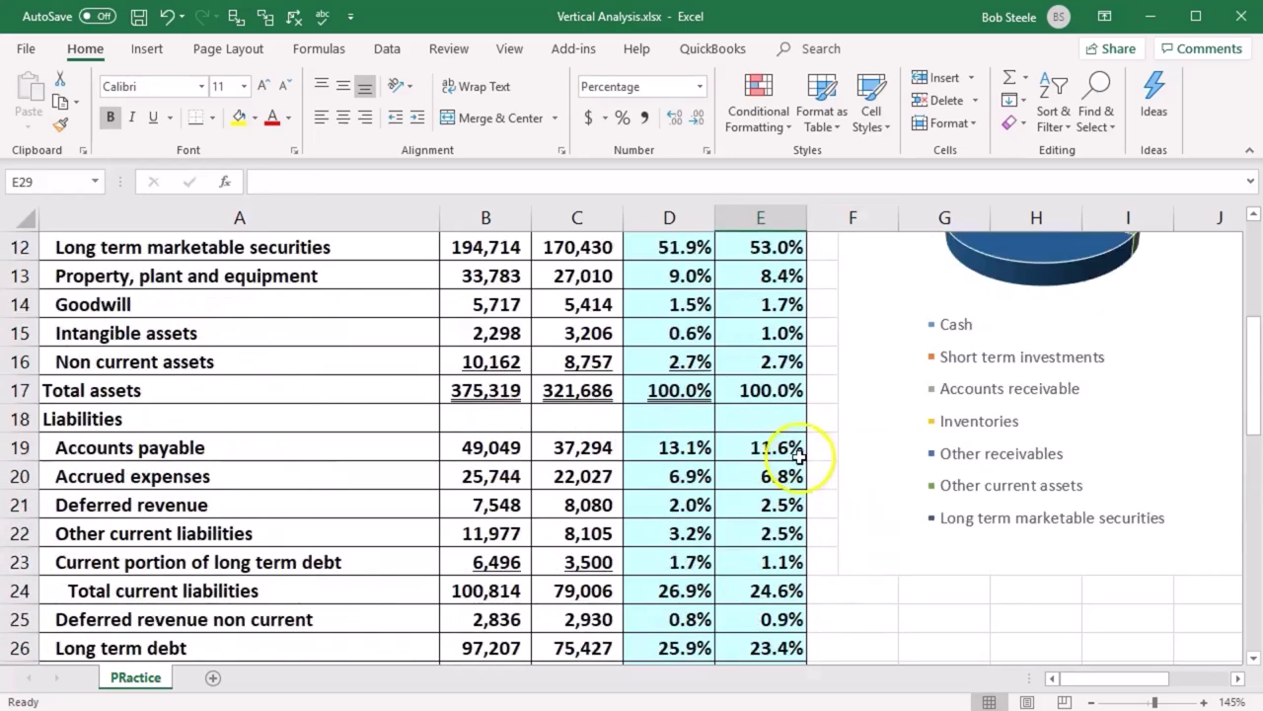
pyautogui.scroll(3, 801, 464)
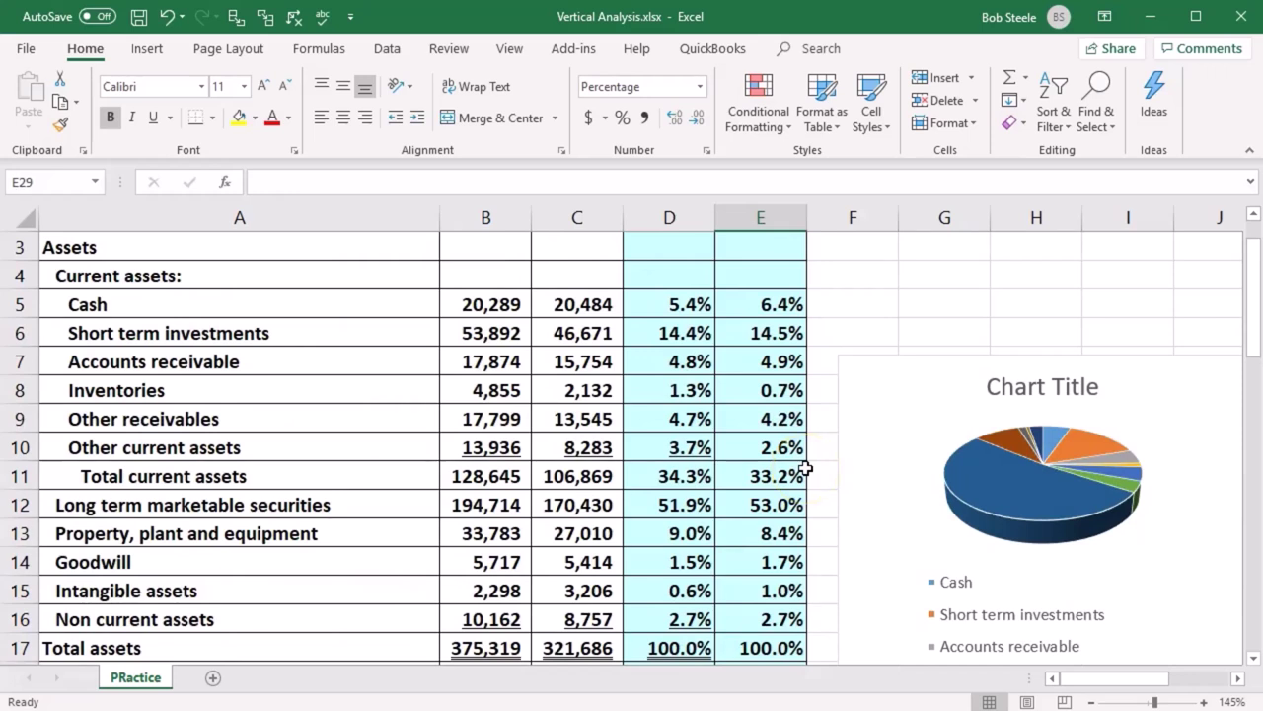
pyautogui.moveTo(767, 298); pyautogui.dragTo(772, 451)
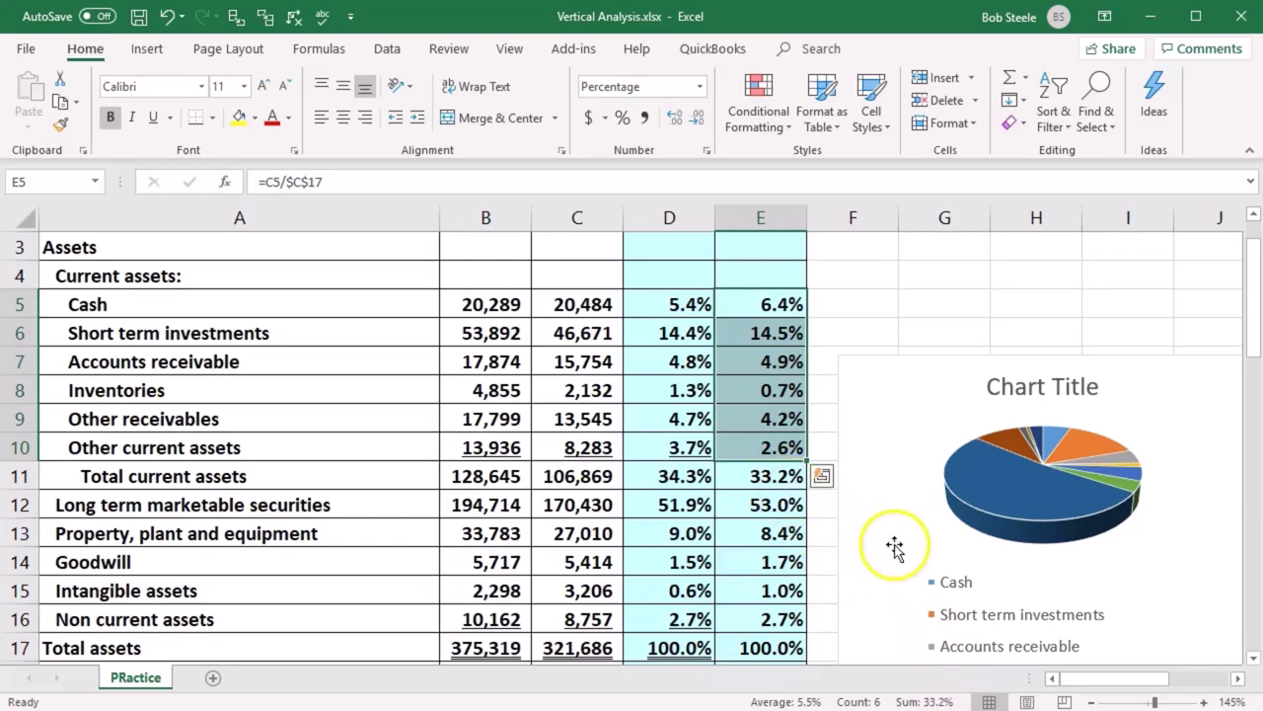
pyautogui.click(696, 589)
pyautogui.scroll(-2, 704, 588)
pyautogui.scroll(-2, 703, 588)
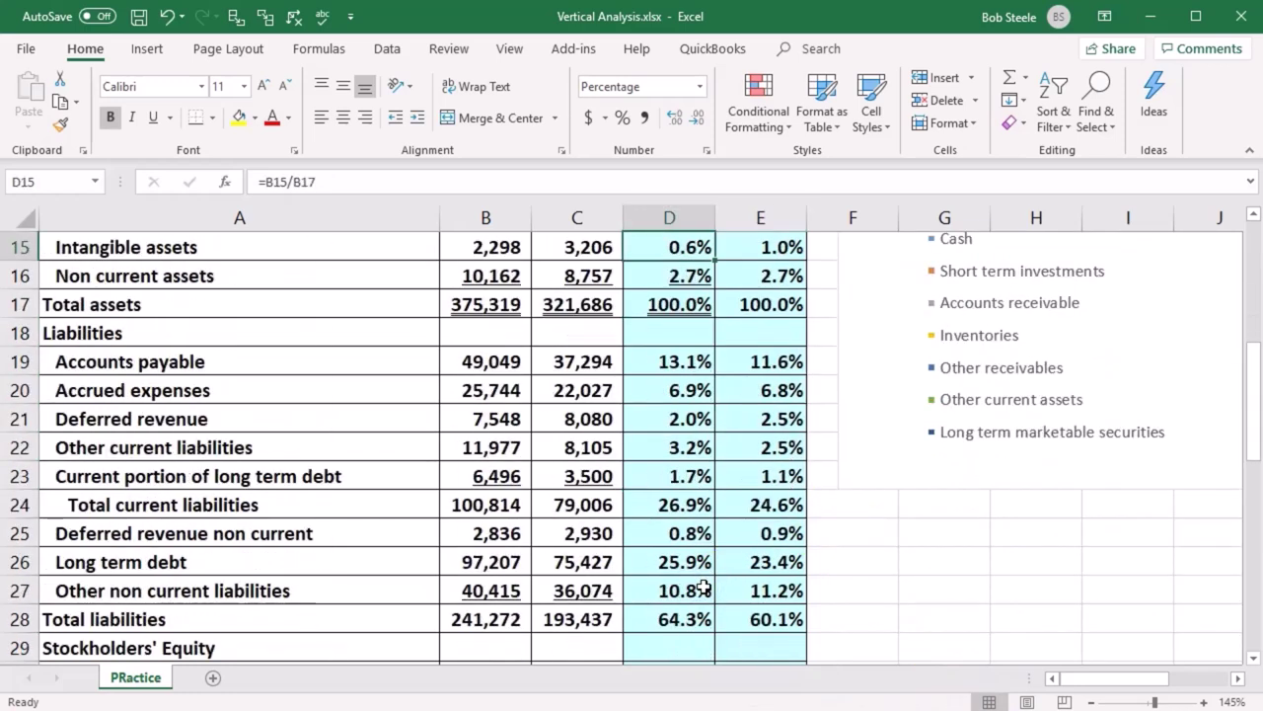
pyautogui.moveTo(784, 361); pyautogui.dragTo(790, 479)
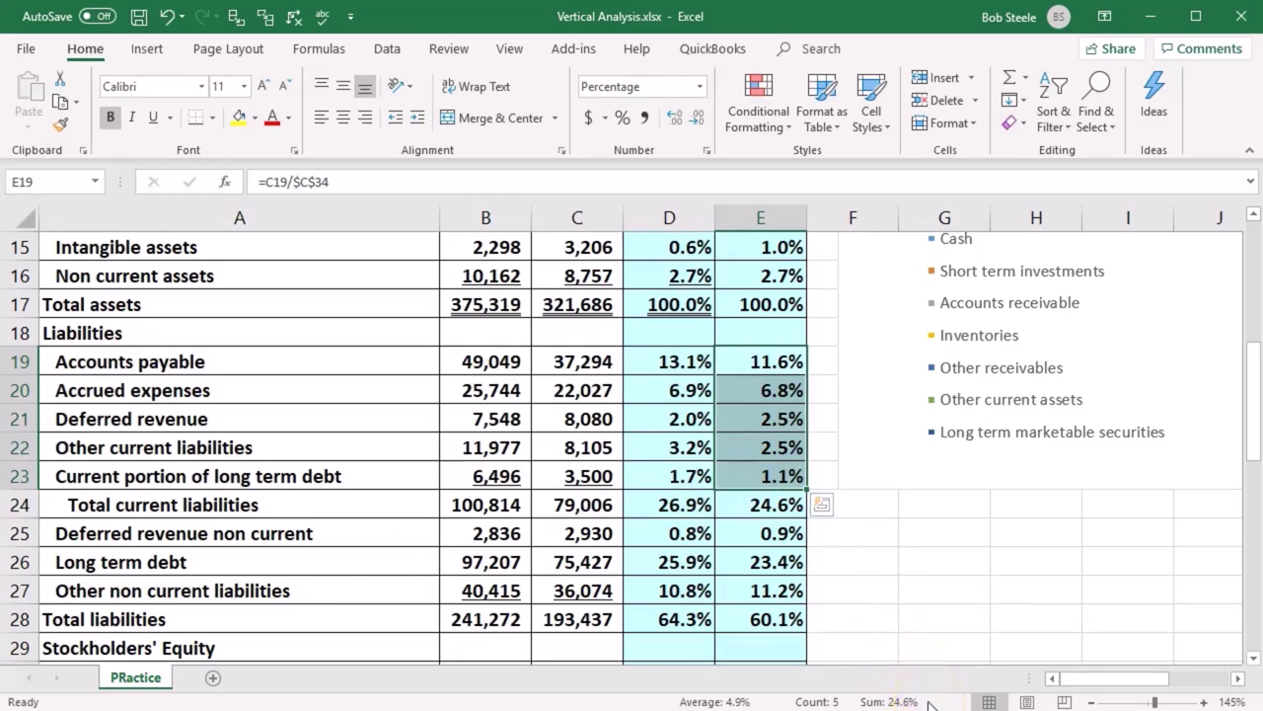
pyautogui.click(890, 598)
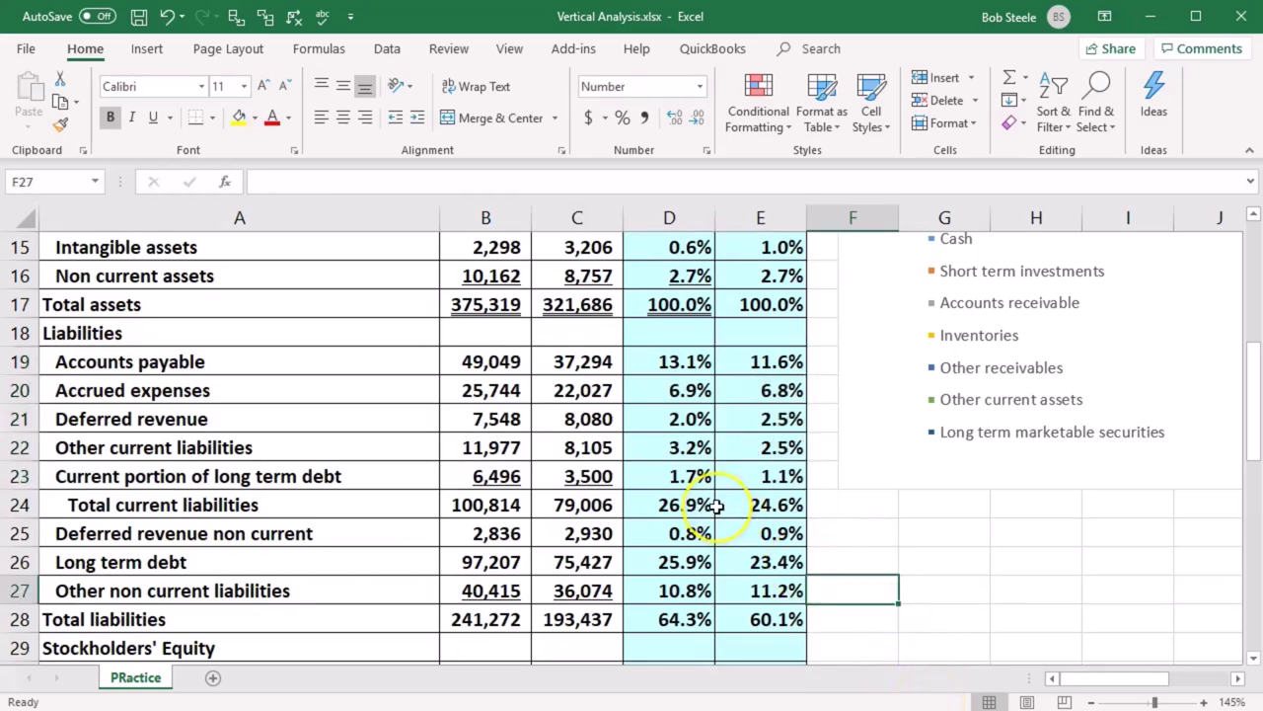
# Step: Underline the Current portion of long term debt percentages in D23:E23
pyautogui.moveTo(683, 476); pyautogui.dragTo(770, 483)
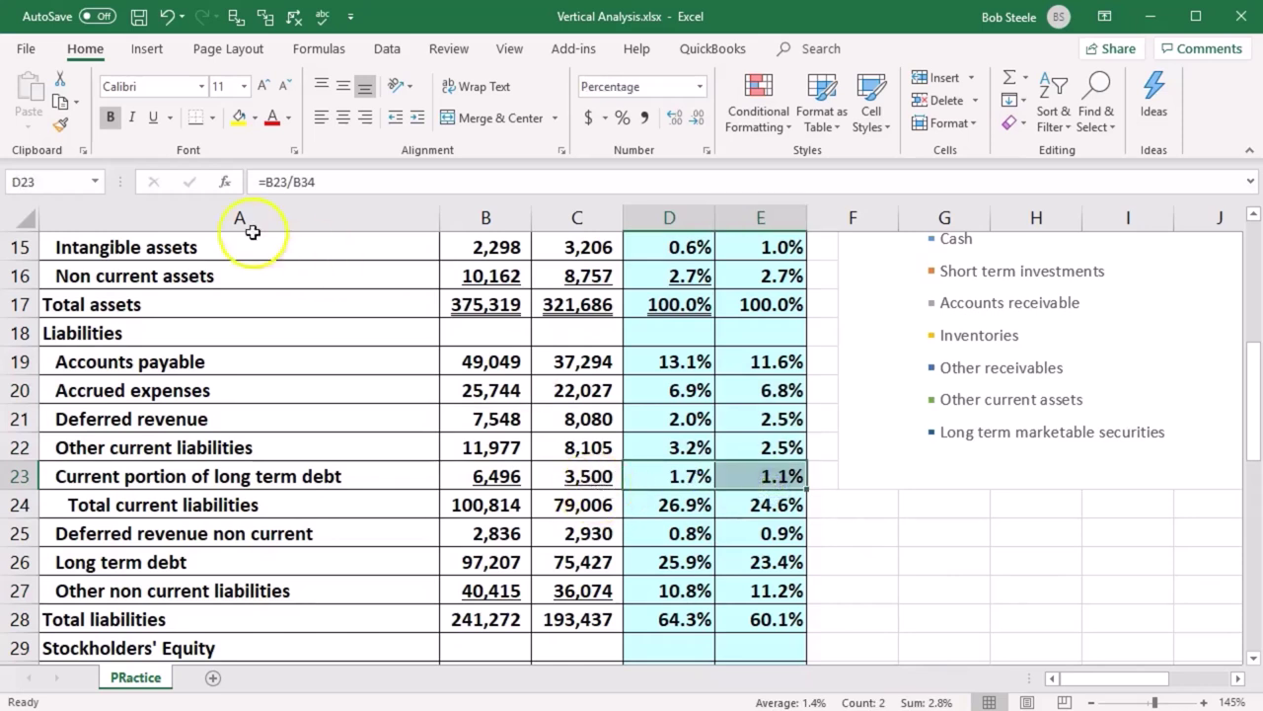
pyautogui.click(153, 117)
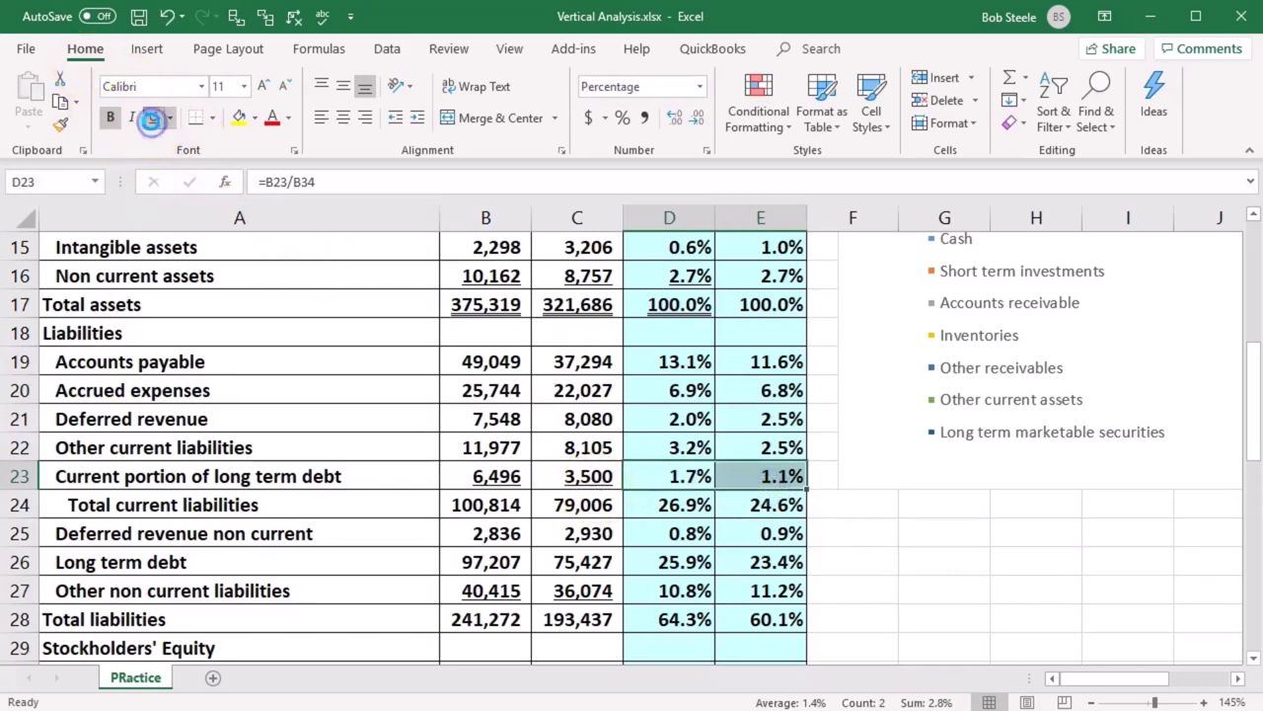
pyautogui.click(686, 618)
# Step: Apply a double underline to the Total liabilities and stockholders' equity percentages in D34:E34
pyautogui.scroll(-3, 697, 641)
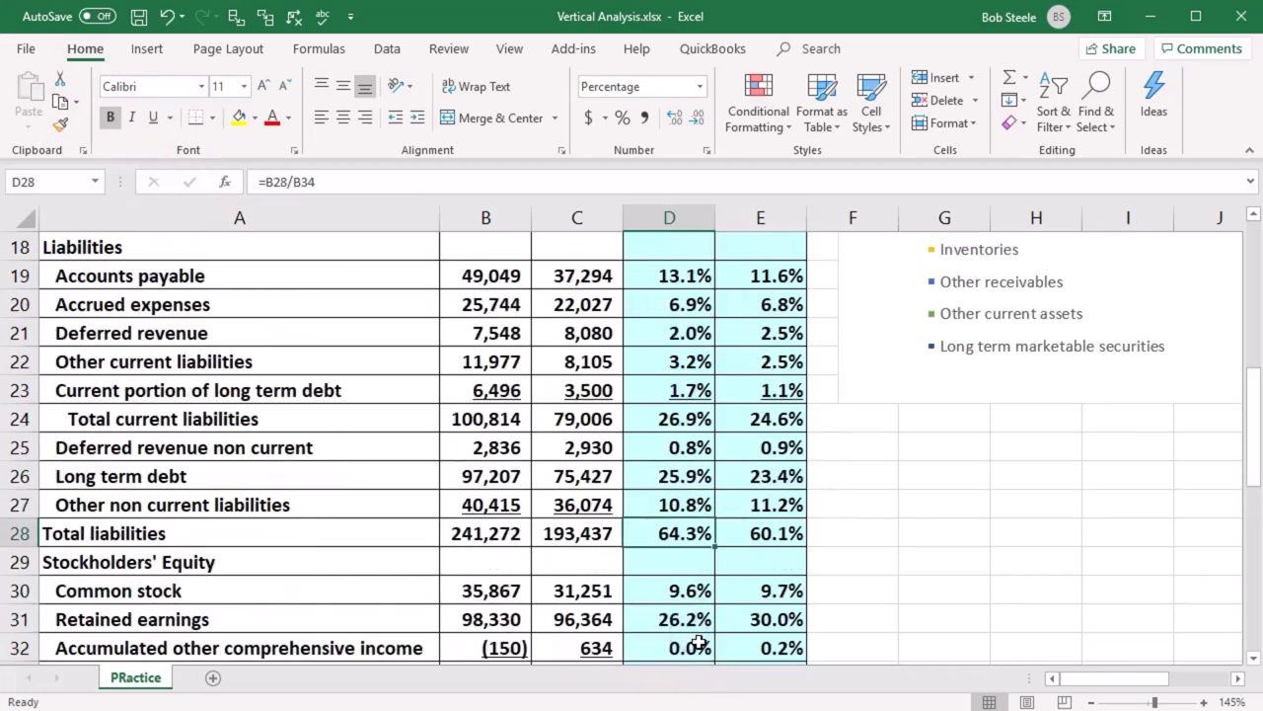
pyautogui.moveTo(684, 536); pyautogui.dragTo(739, 533)
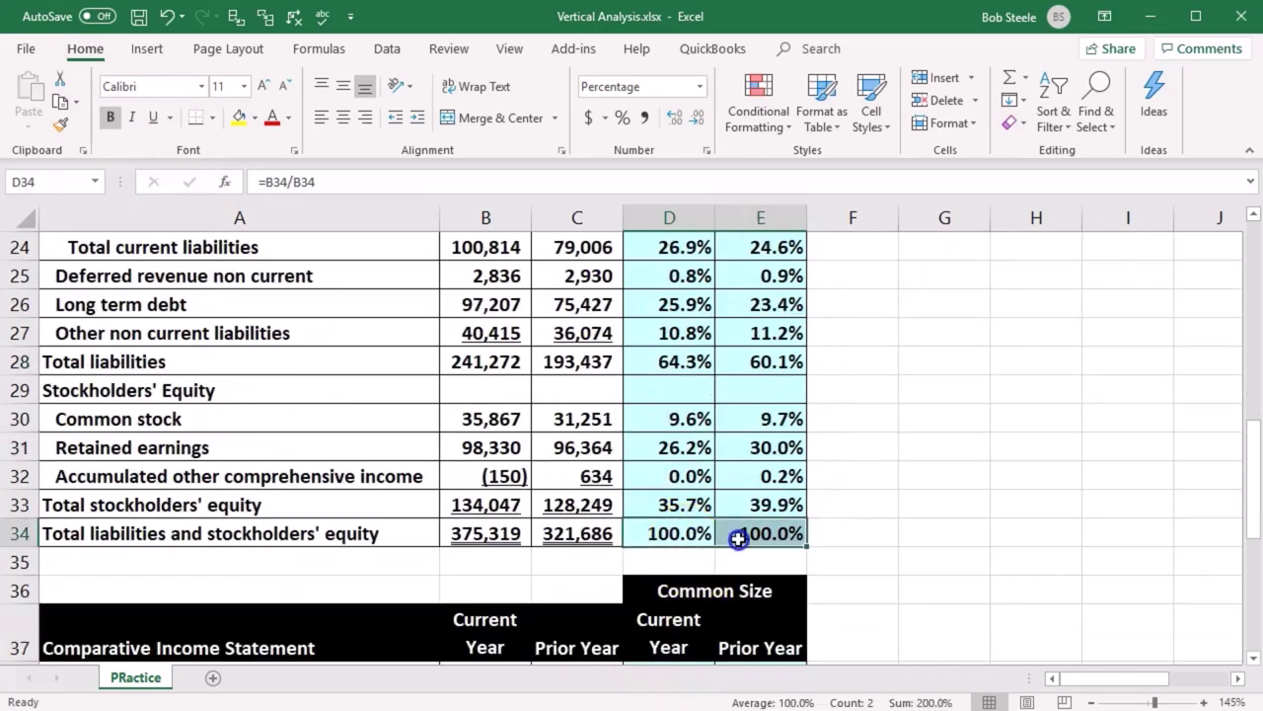
pyautogui.click(211, 118)
pyautogui.click(169, 118)
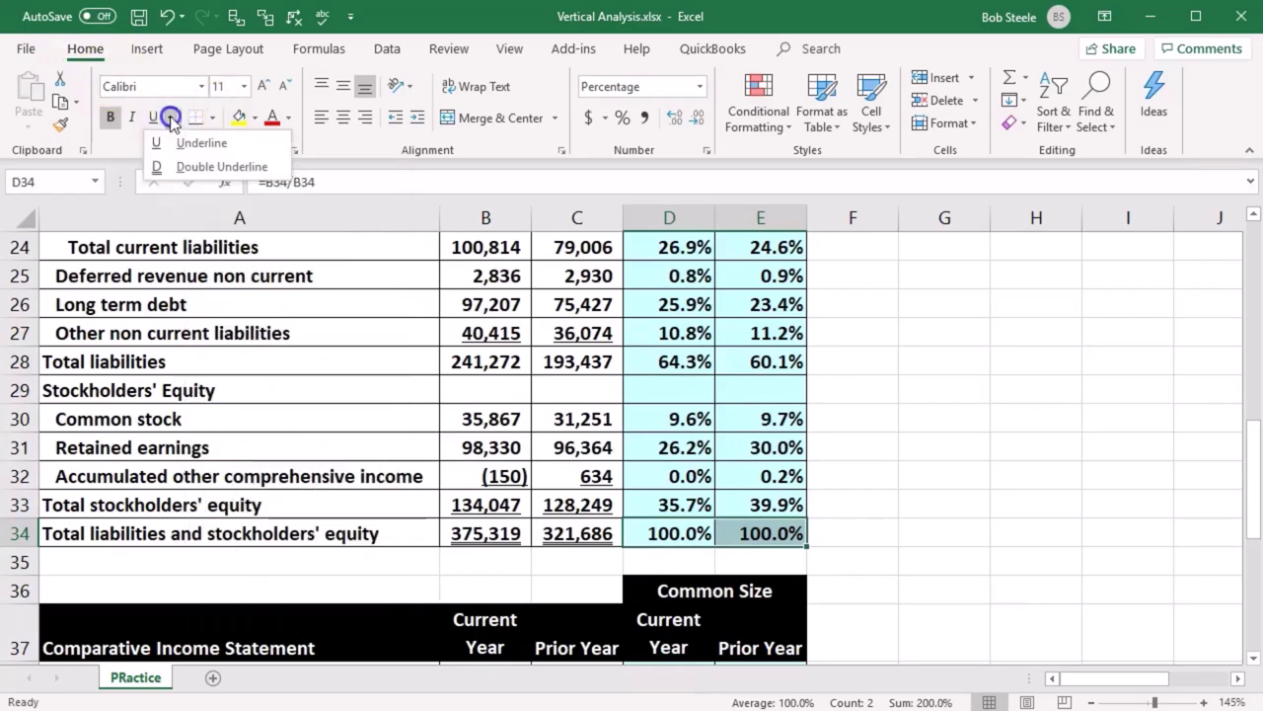
pyautogui.click(176, 167)
pyautogui.click(669, 395)
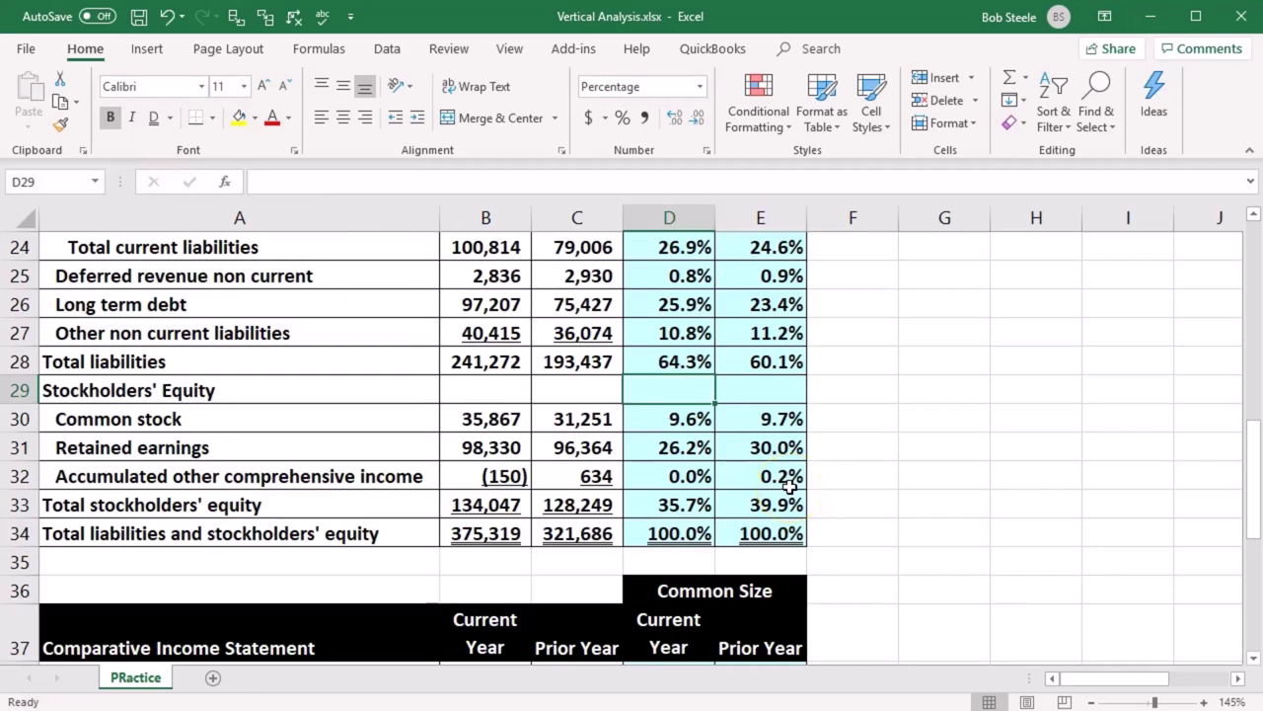
# Step: Review the prior-year asset percentages and their formulas in column E, from Cash through Total assets
pyautogui.click(790, 484)
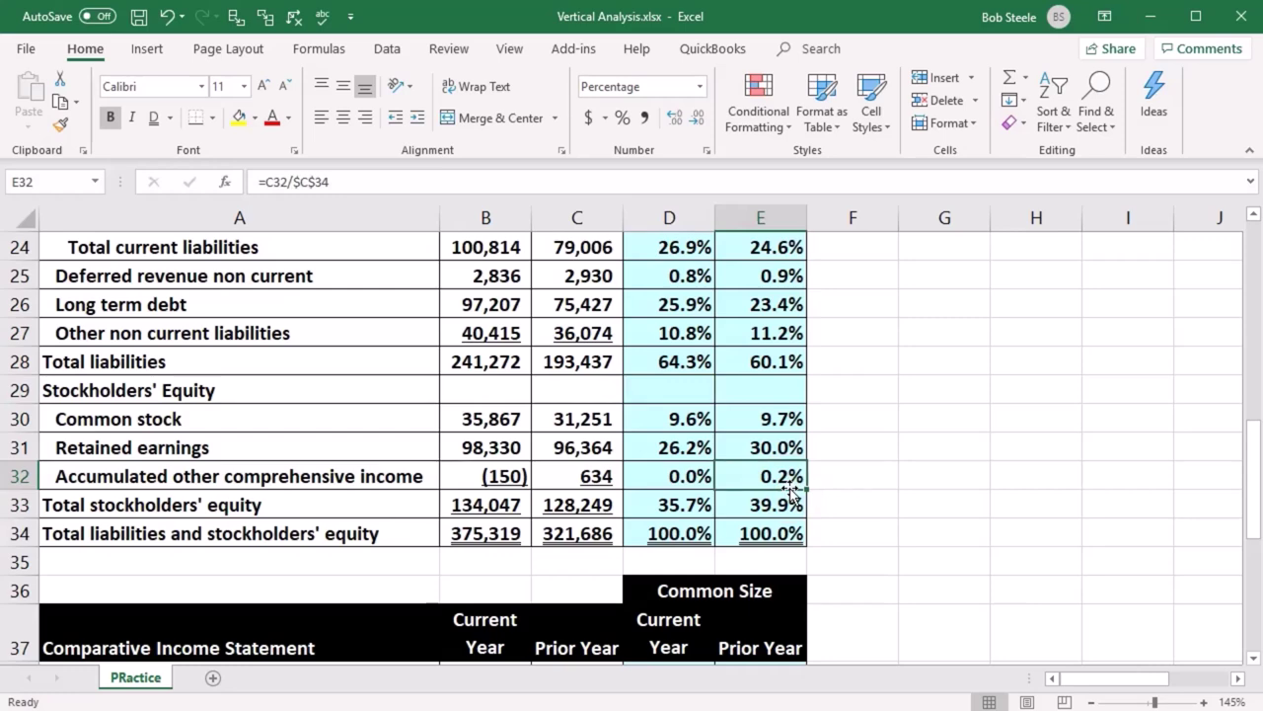
pyautogui.scroll(8, 793, 493)
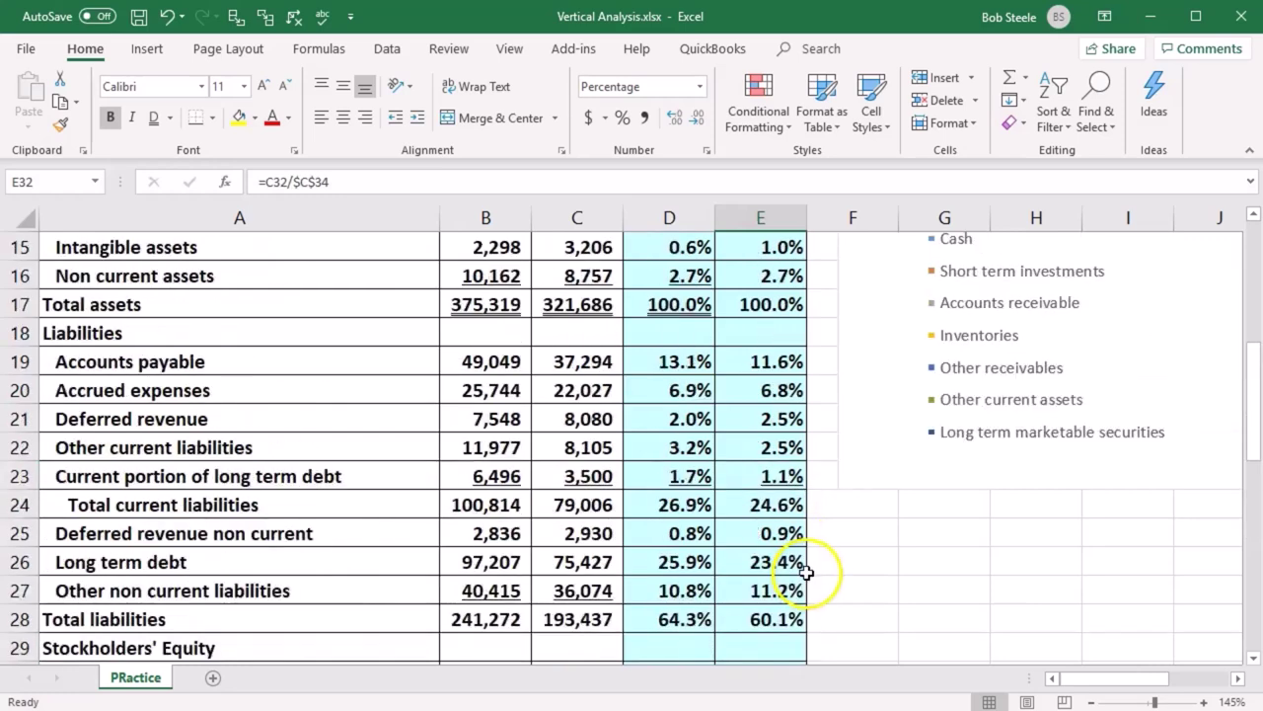
pyautogui.click(689, 395)
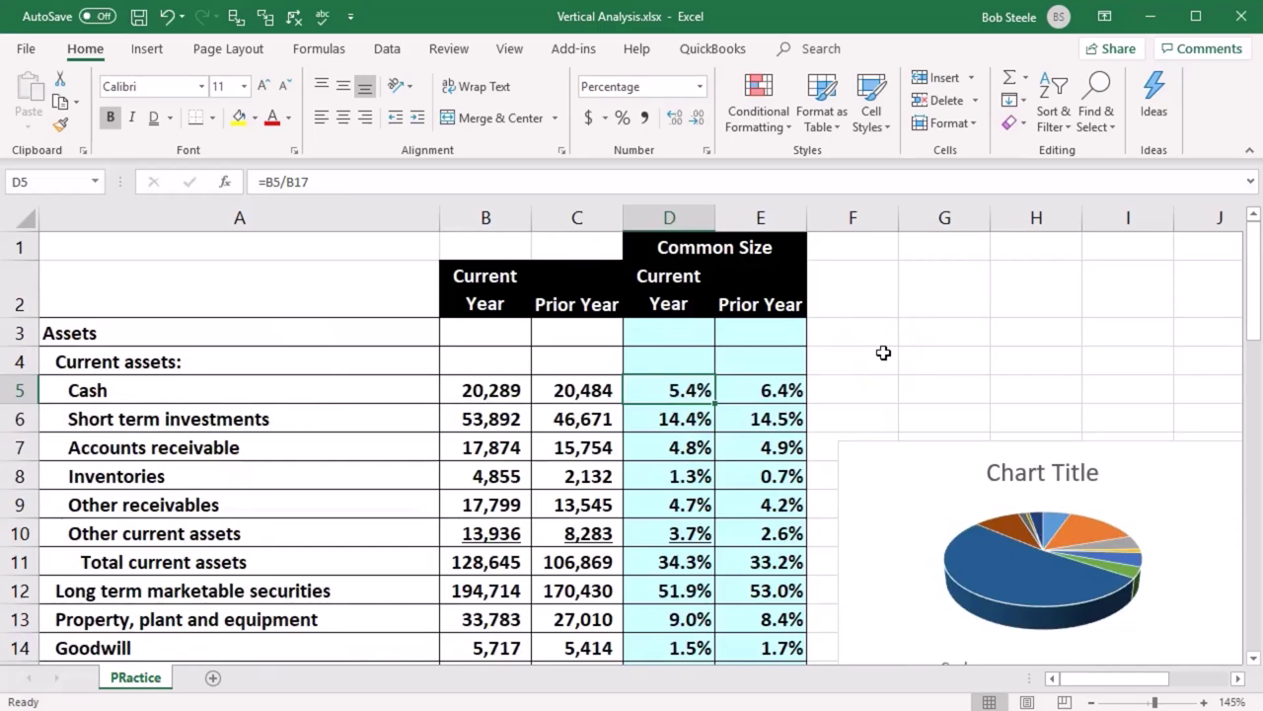
pyautogui.press('Right')
pyautogui.press('Down')
pyautogui.press('Down')
pyautogui.press('Down')
pyautogui.press('Down')
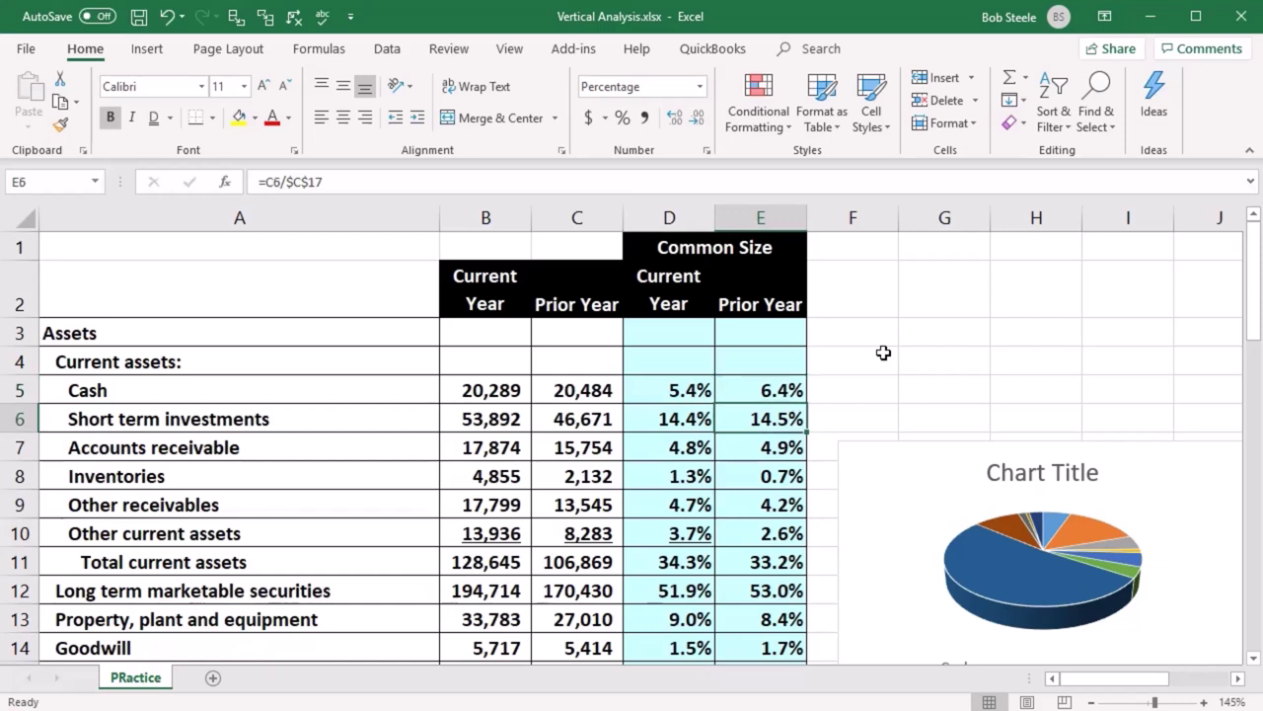
pyautogui.press('Down')
pyautogui.press('Down')
pyautogui.press('Down')
pyautogui.press('Down')
pyautogui.press('Down')
pyautogui.press('Down')
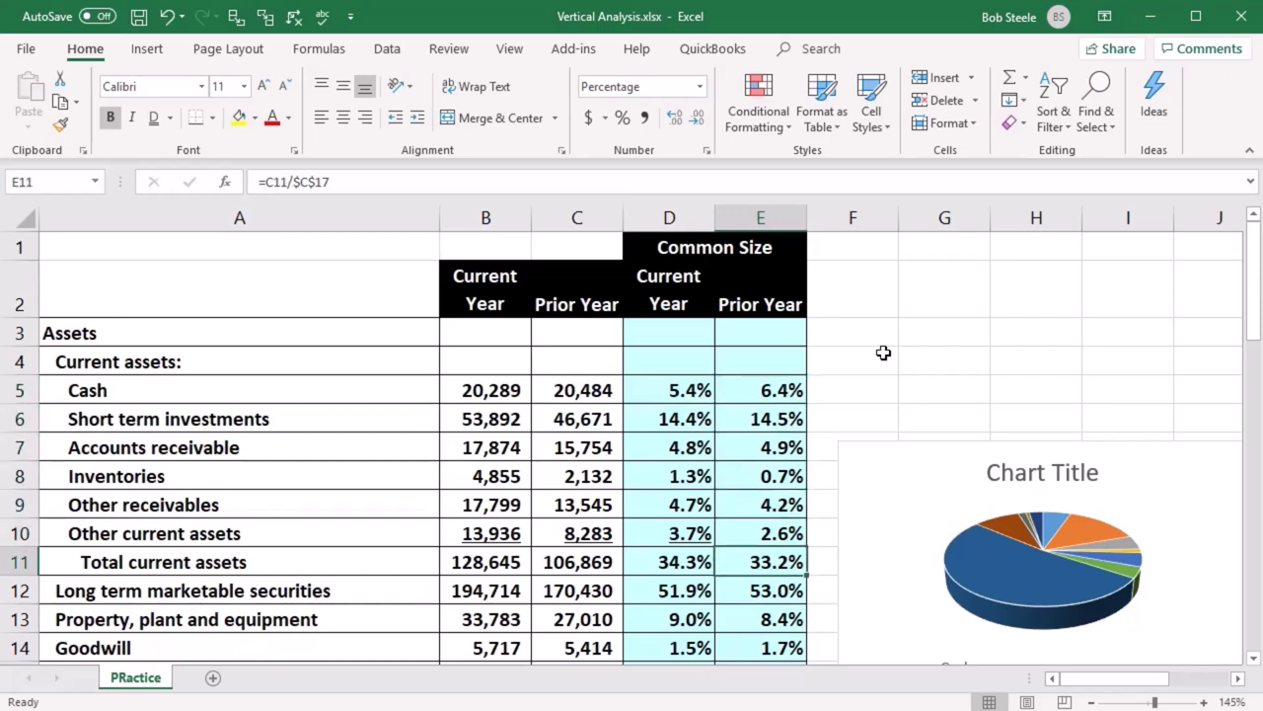
pyautogui.press('Down')
pyautogui.press('Down')
pyautogui.press('Down')
pyautogui.press('Down')
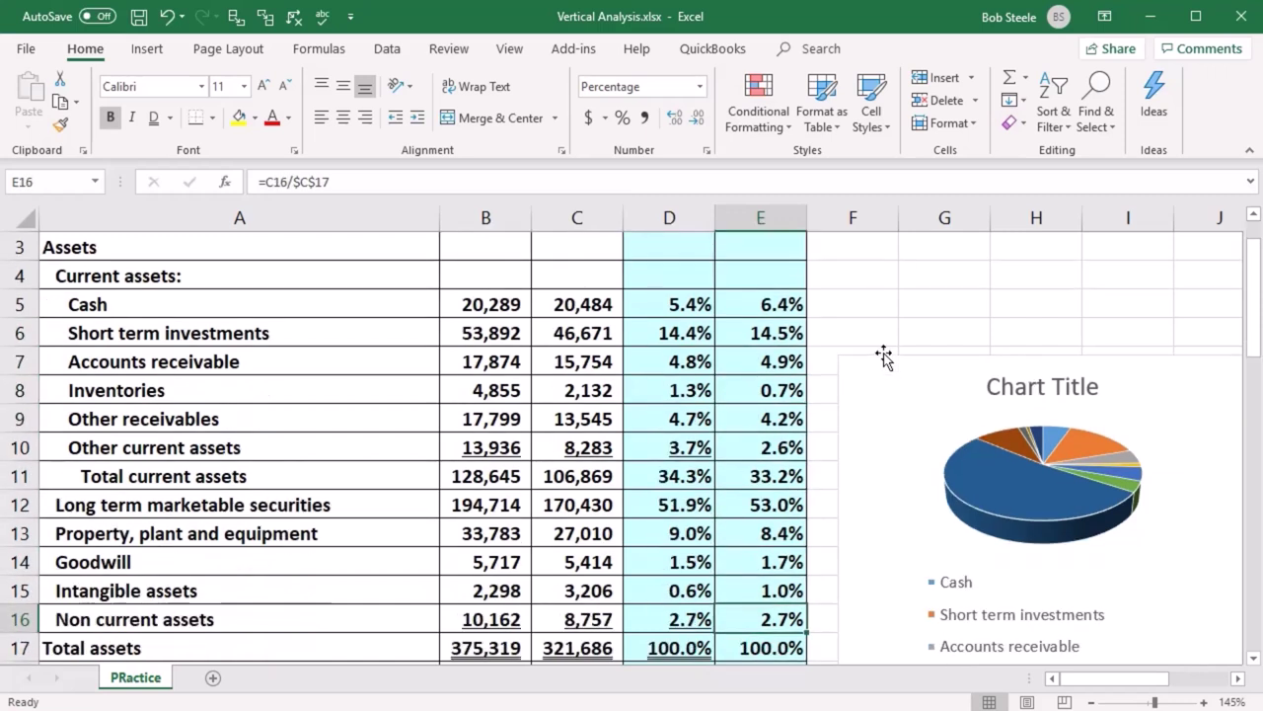
pyautogui.press('Down')
pyautogui.press('Down')
pyautogui.press('Down')
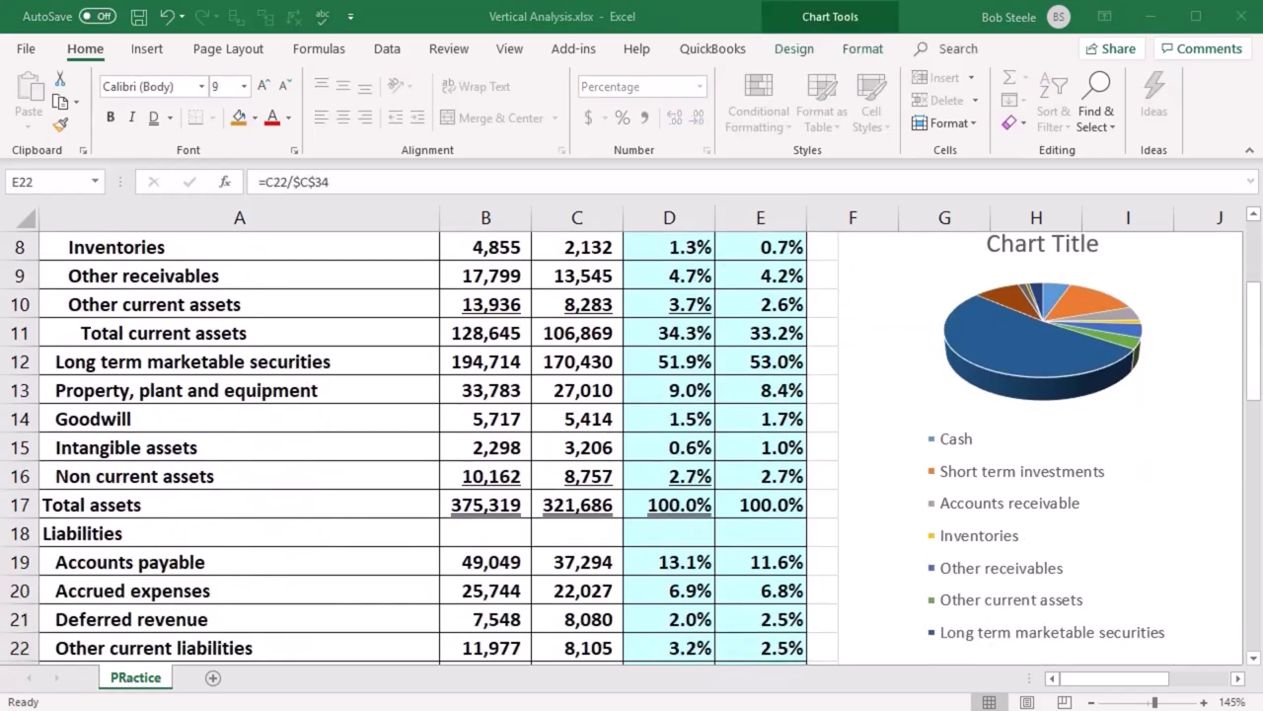
# Step: Review the prior-year liability and equity percentages and their formulas in column E, from Accounts payable through row 34
pyautogui.click(740, 554)
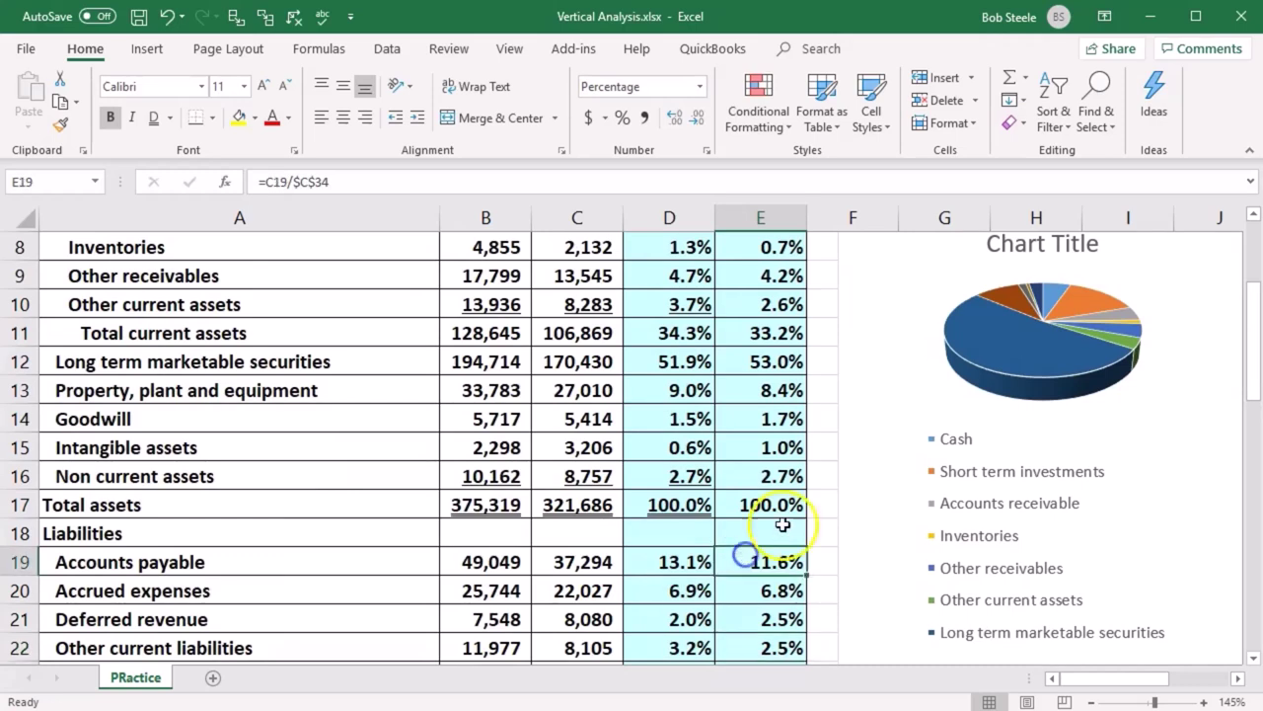
pyautogui.press('Down')
pyautogui.press('Down')
pyautogui.press('Down')
pyautogui.press('Down')
pyautogui.press('Down')
pyautogui.press('Down')
pyautogui.press('Down')
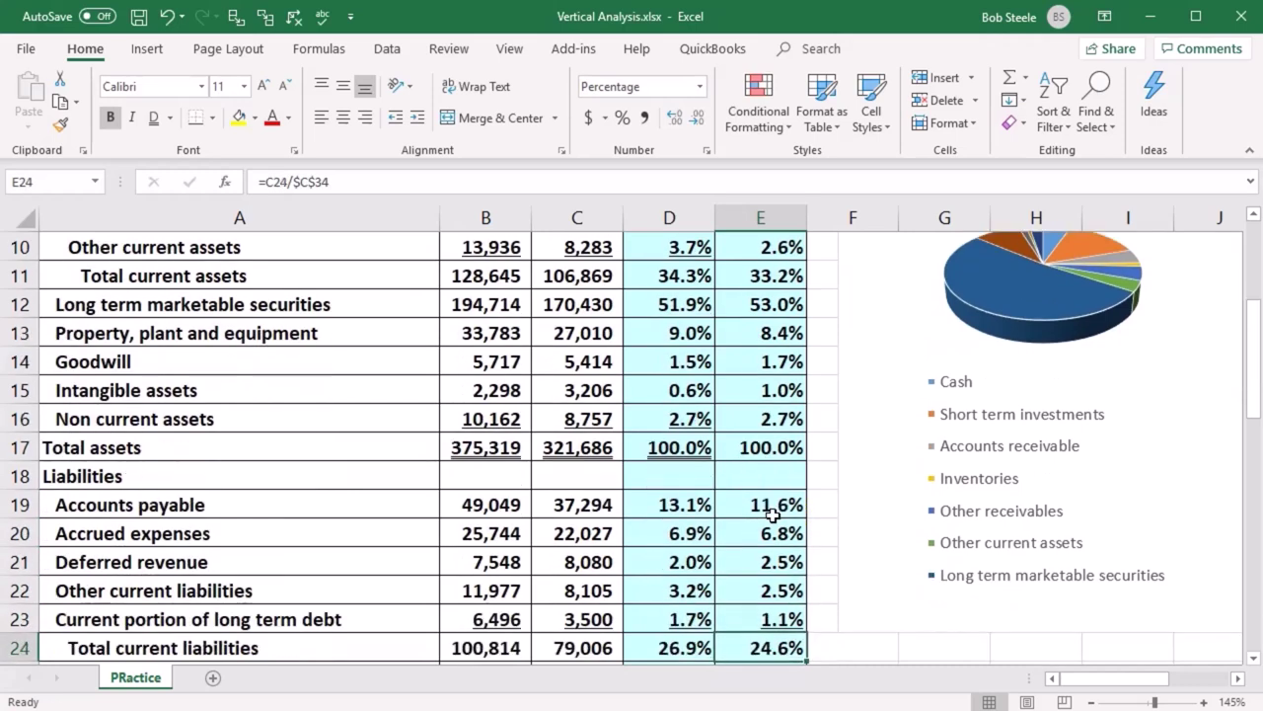
pyautogui.press('Down')
pyautogui.press('Down')
pyautogui.press('Down')
pyautogui.press('Down')
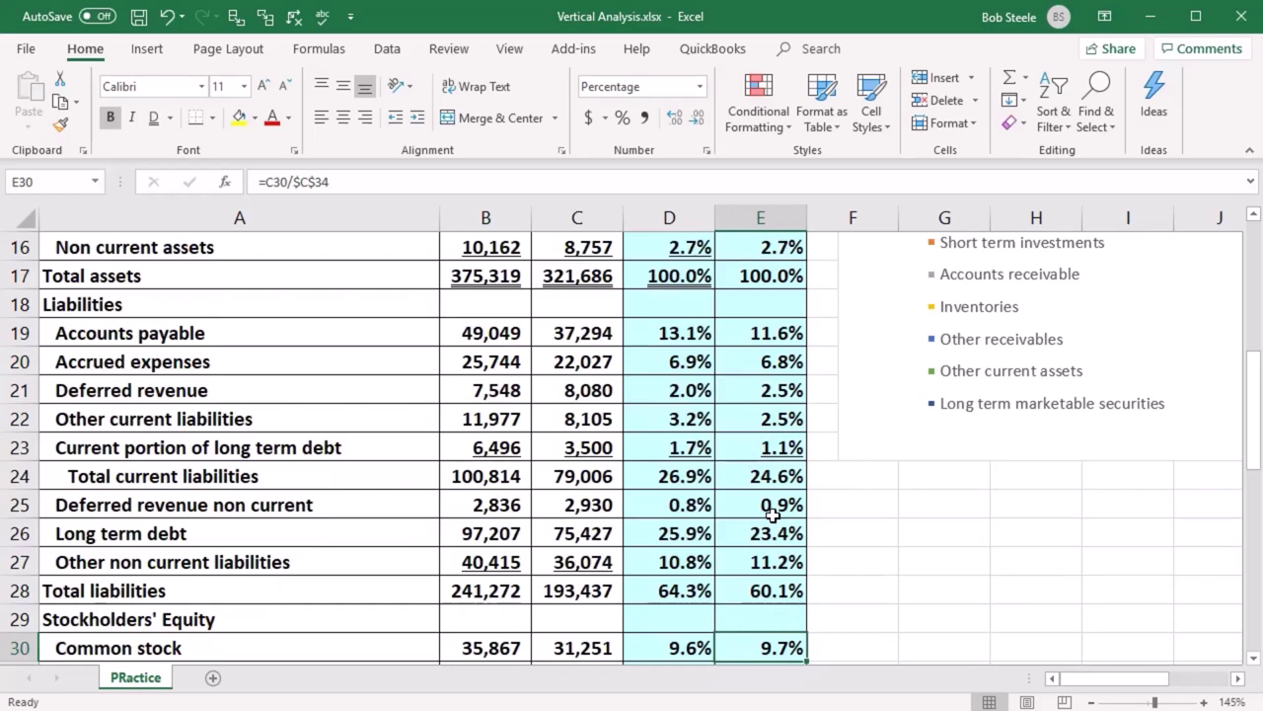
pyautogui.press('Down')
pyautogui.press('Down')
pyautogui.press('Down')
pyautogui.press('Down')
pyautogui.press('Down')
pyautogui.press('Down')
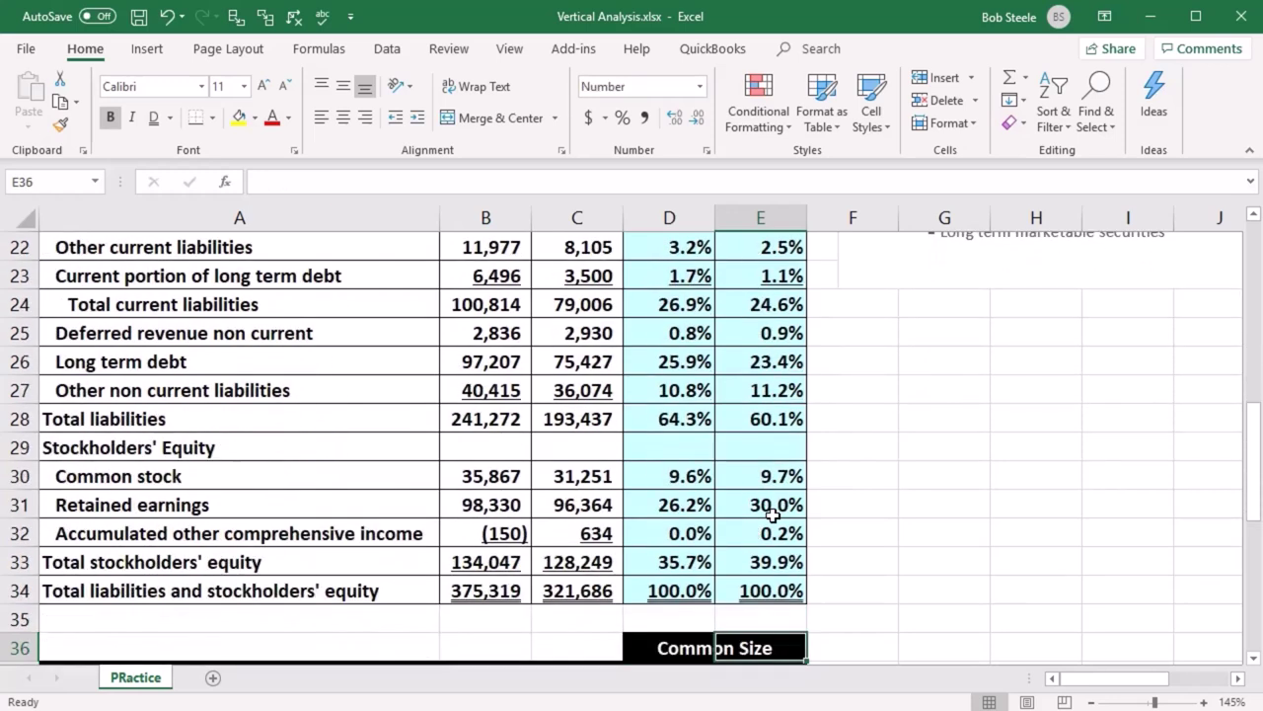
pyautogui.click(772, 514)
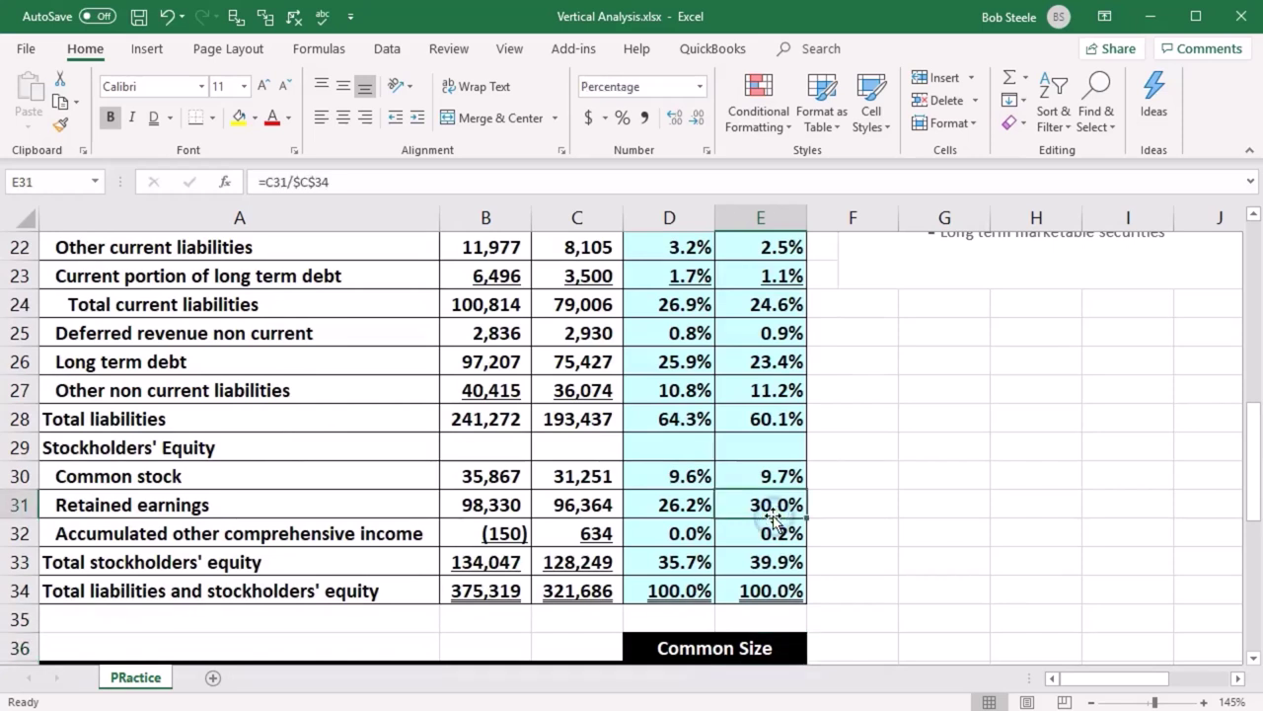